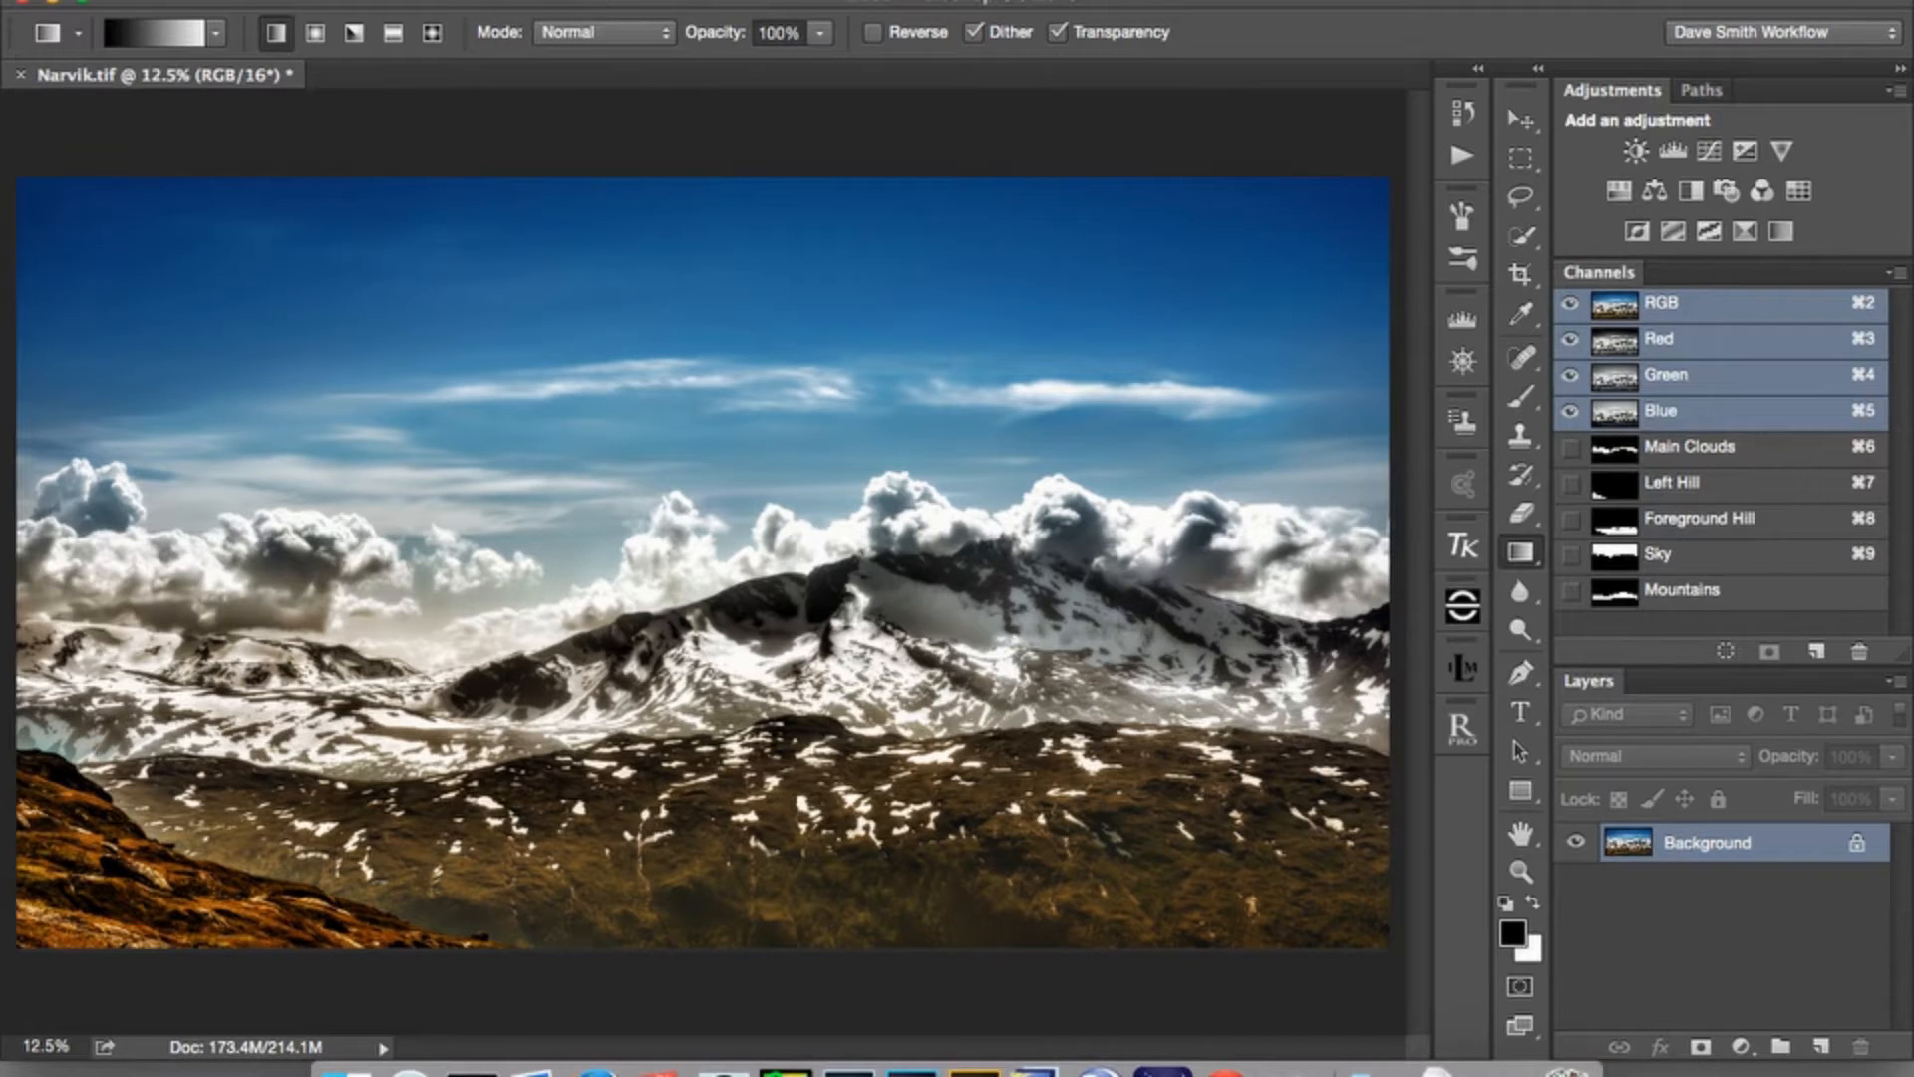
Open the Narvik.tif image in the Nik Collection's Silver Efex Pro 2 filter.
click(732, 0)
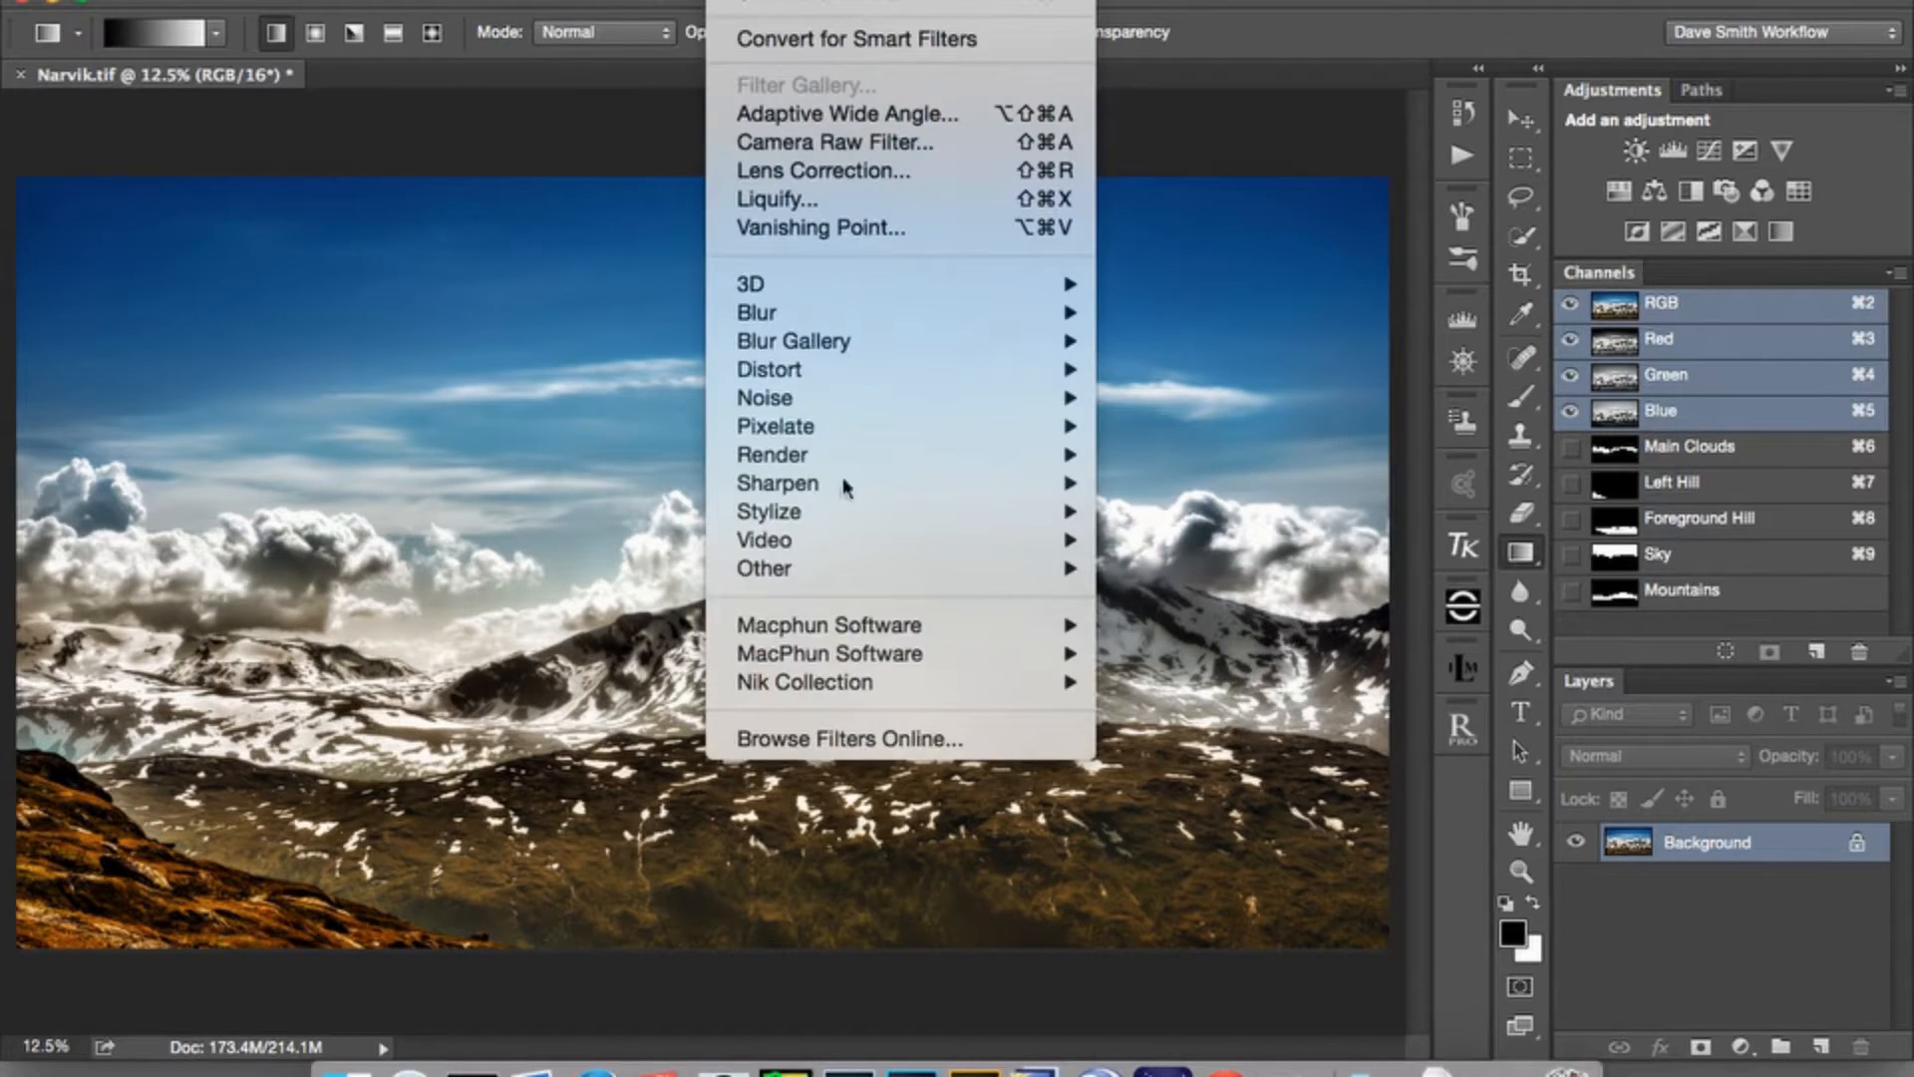
mouse_move(890, 681)
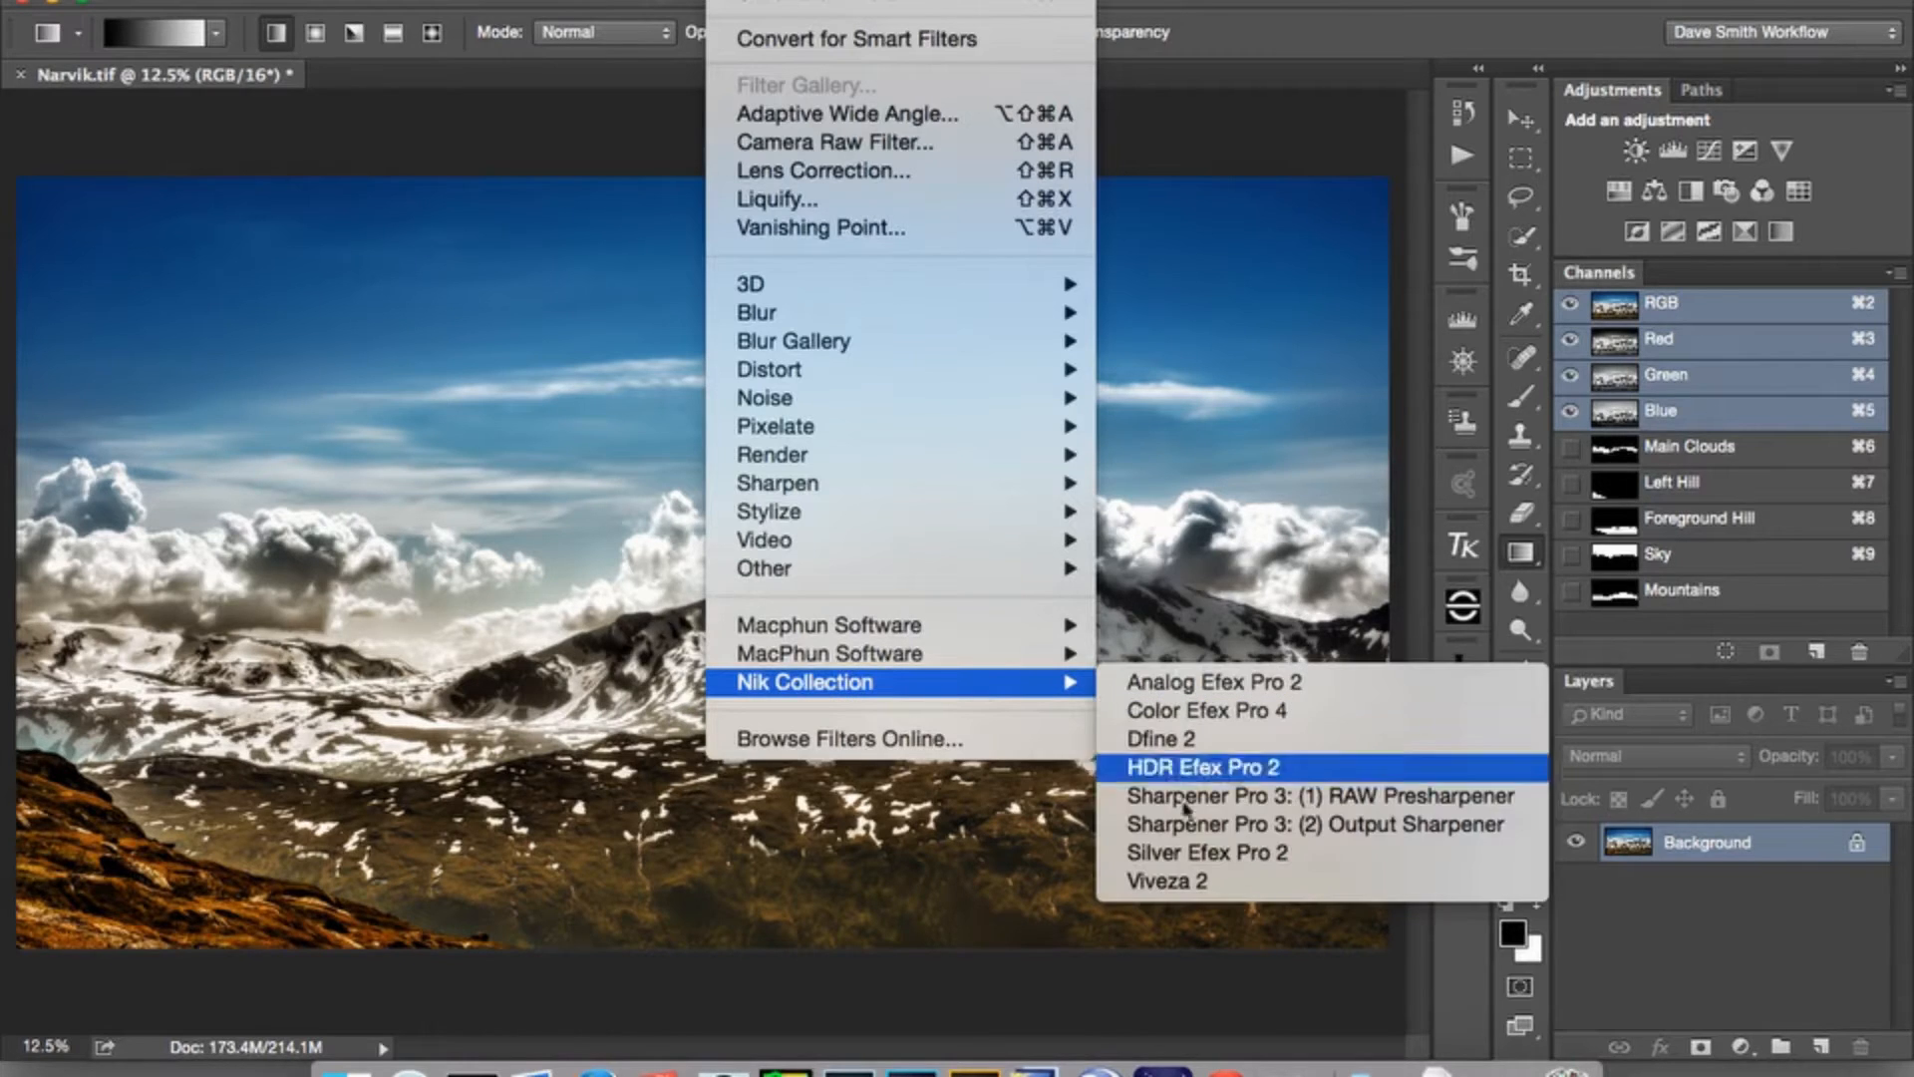
click(1183, 855)
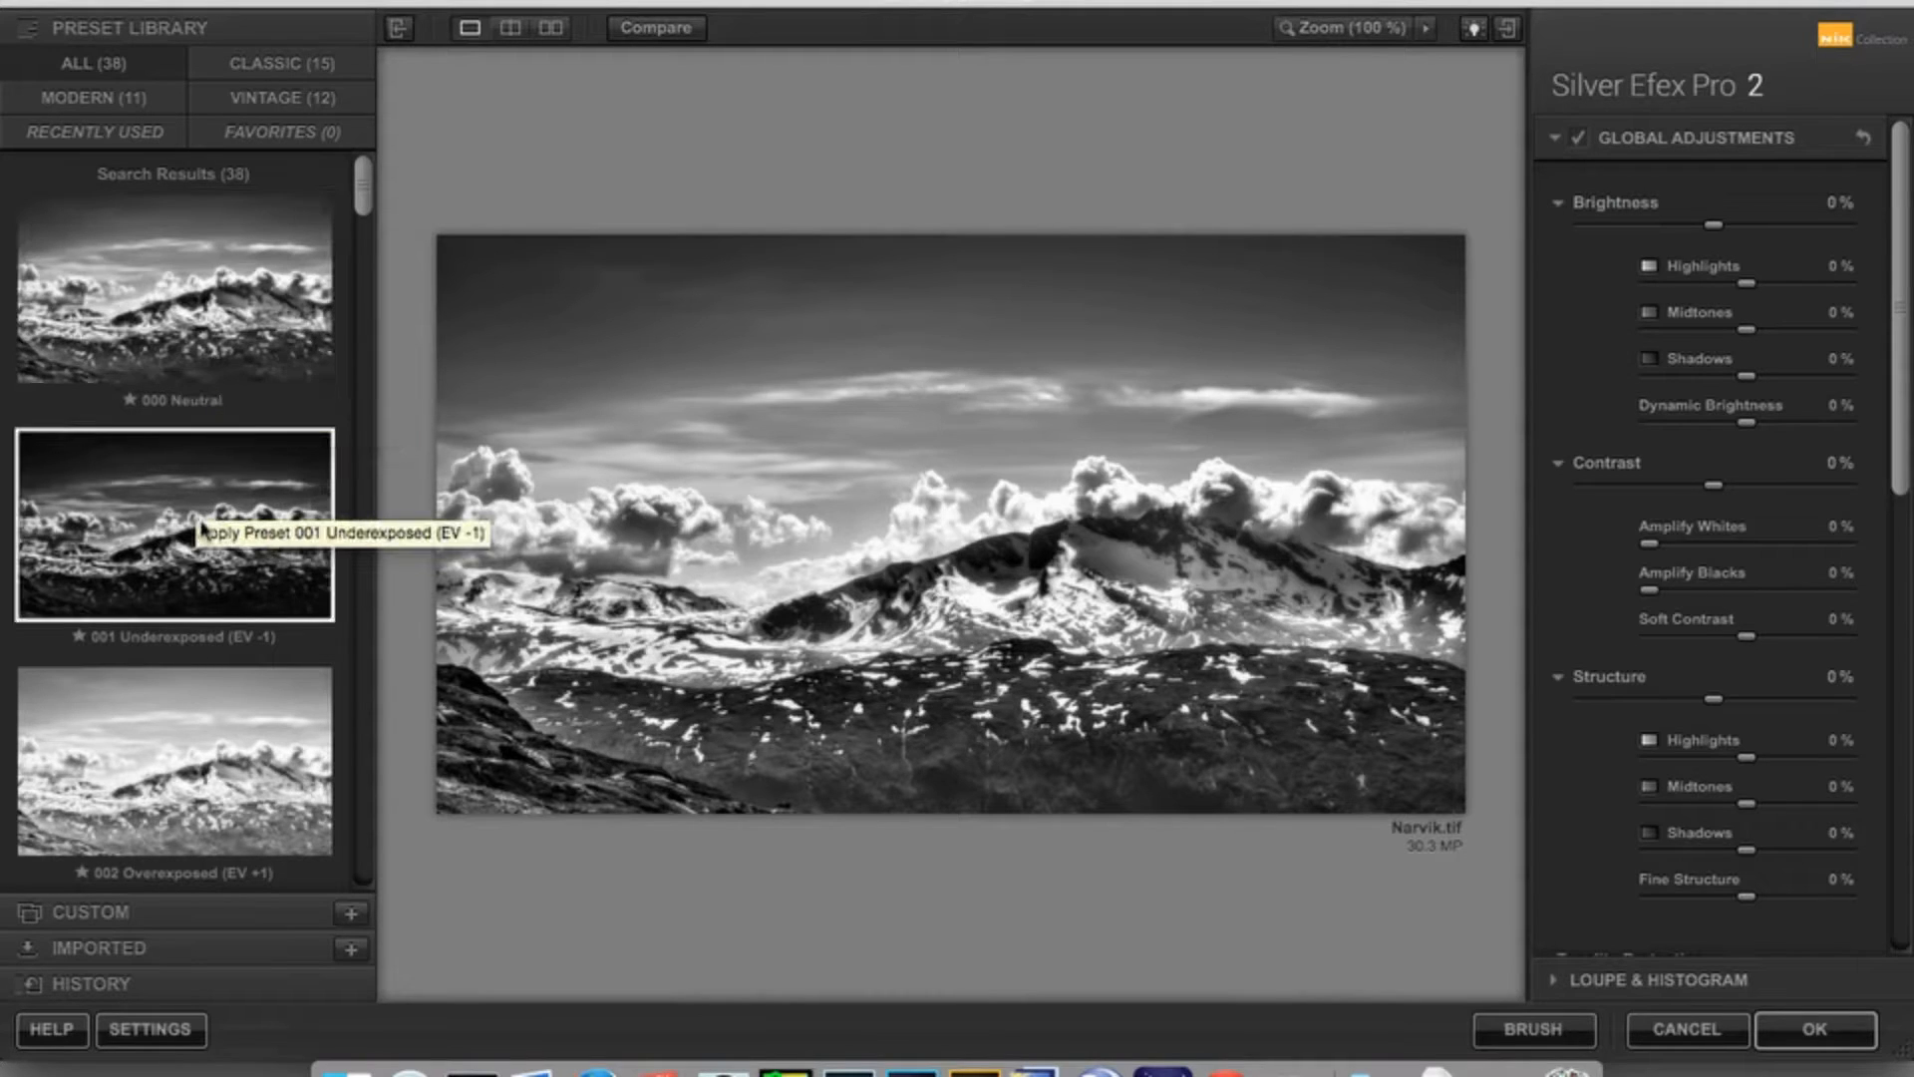
Browse the preset library and try the 006 High Structure (smooth) preset on the image.
scroll(200, 529, down, 3)
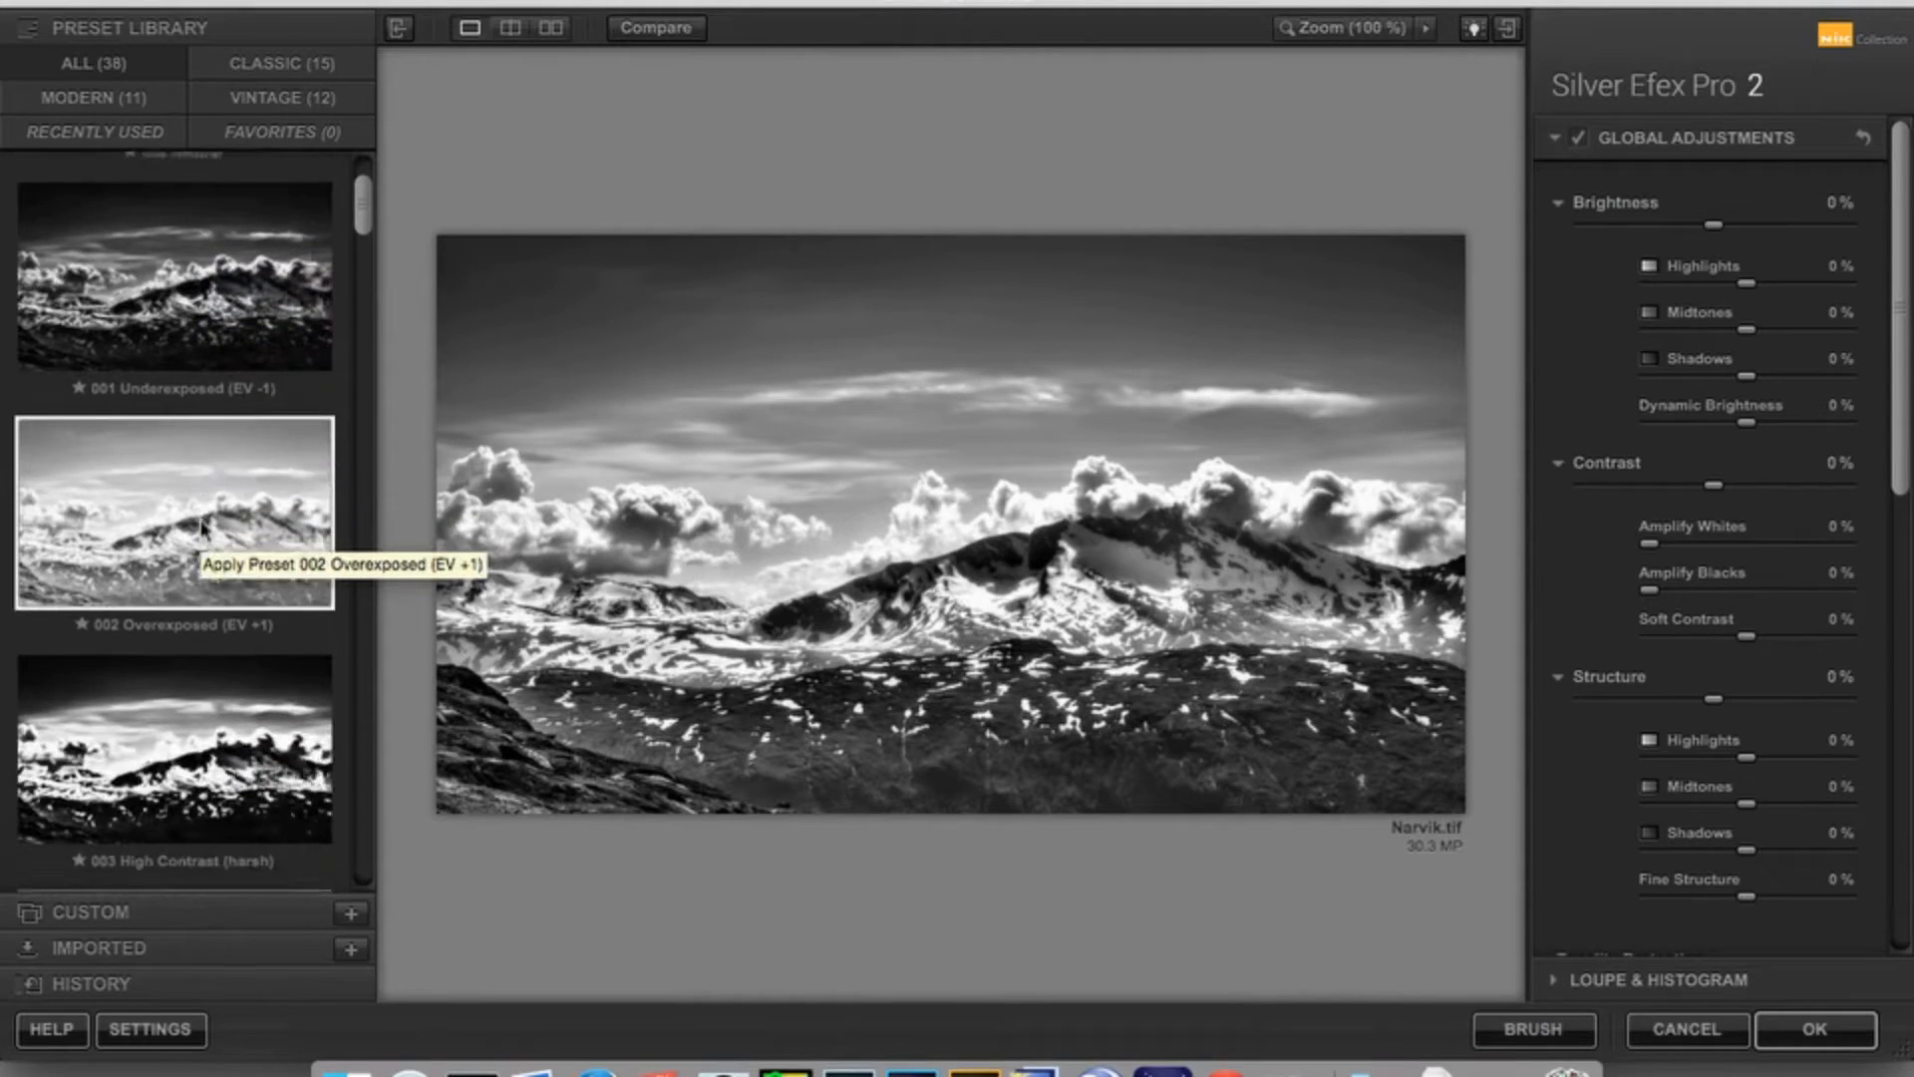
scroll(200, 529, down, 5)
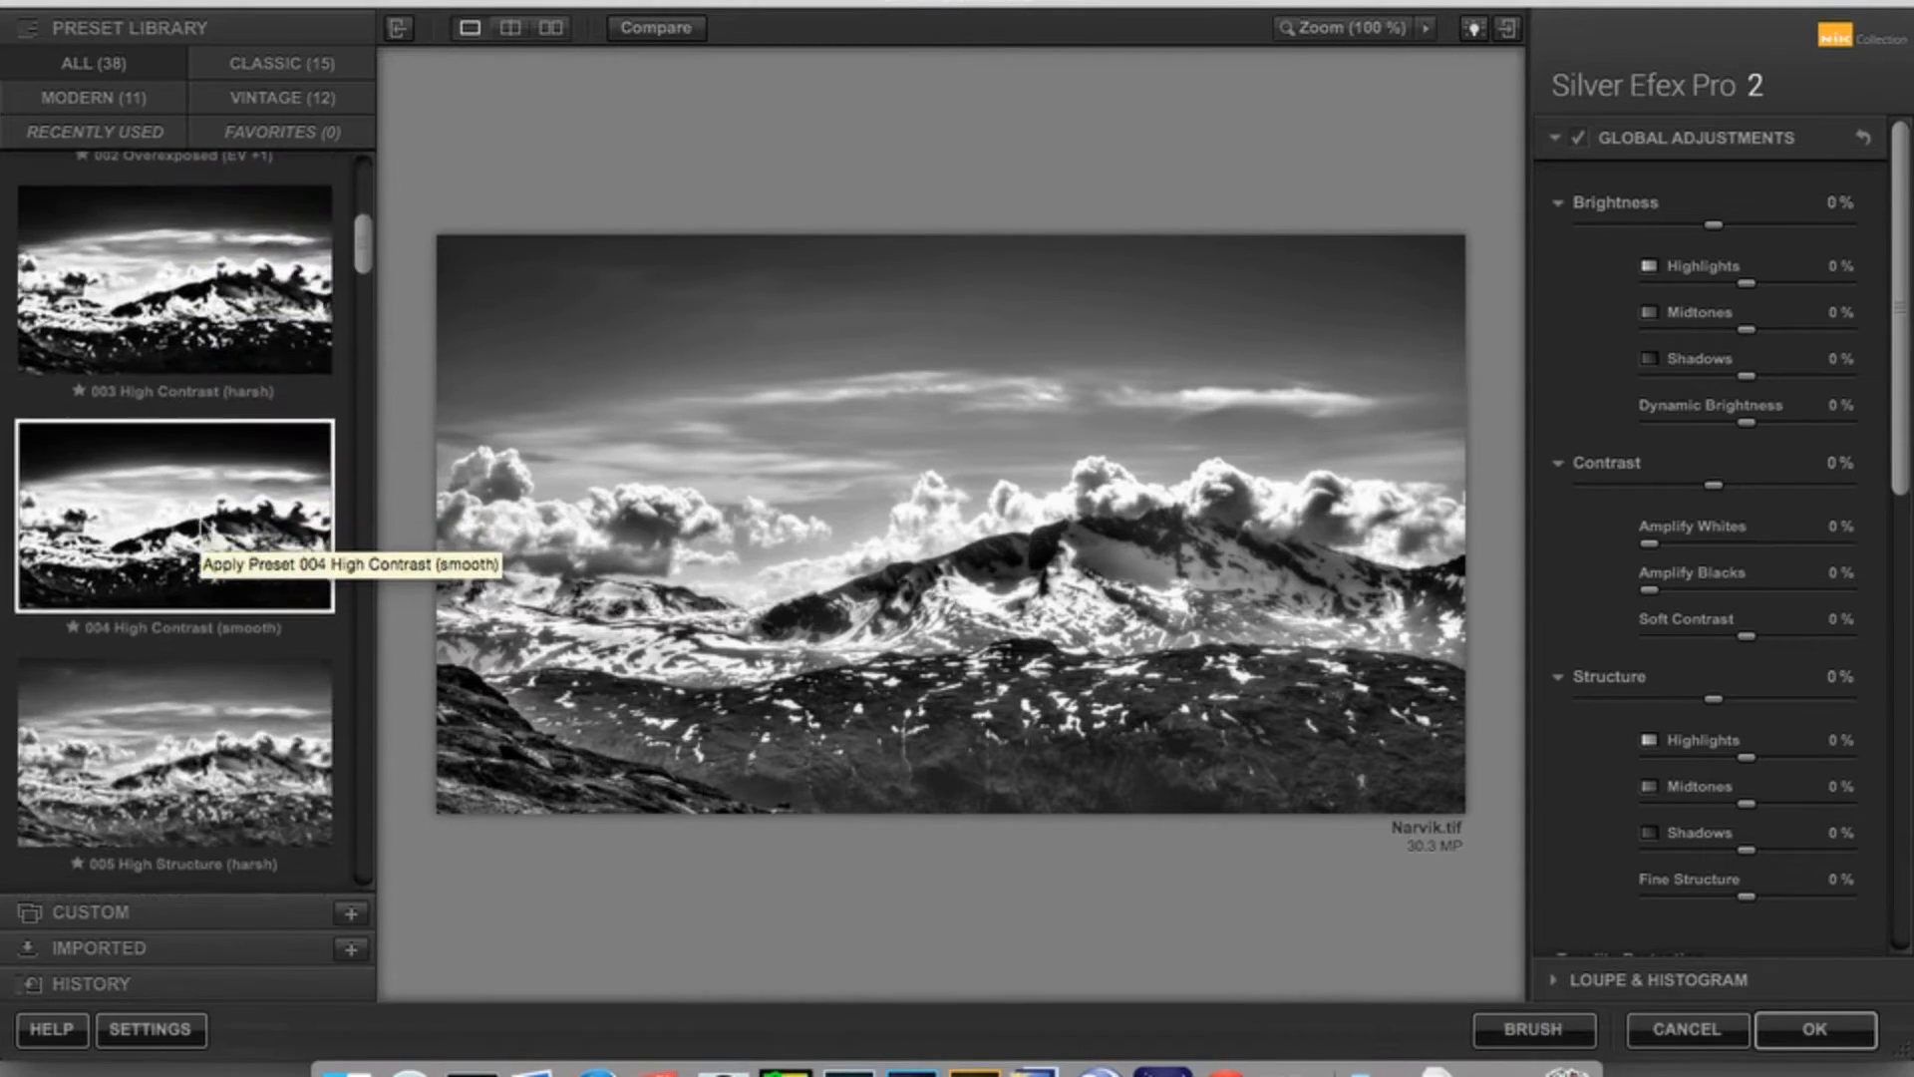
scroll(201, 528, down, 5)
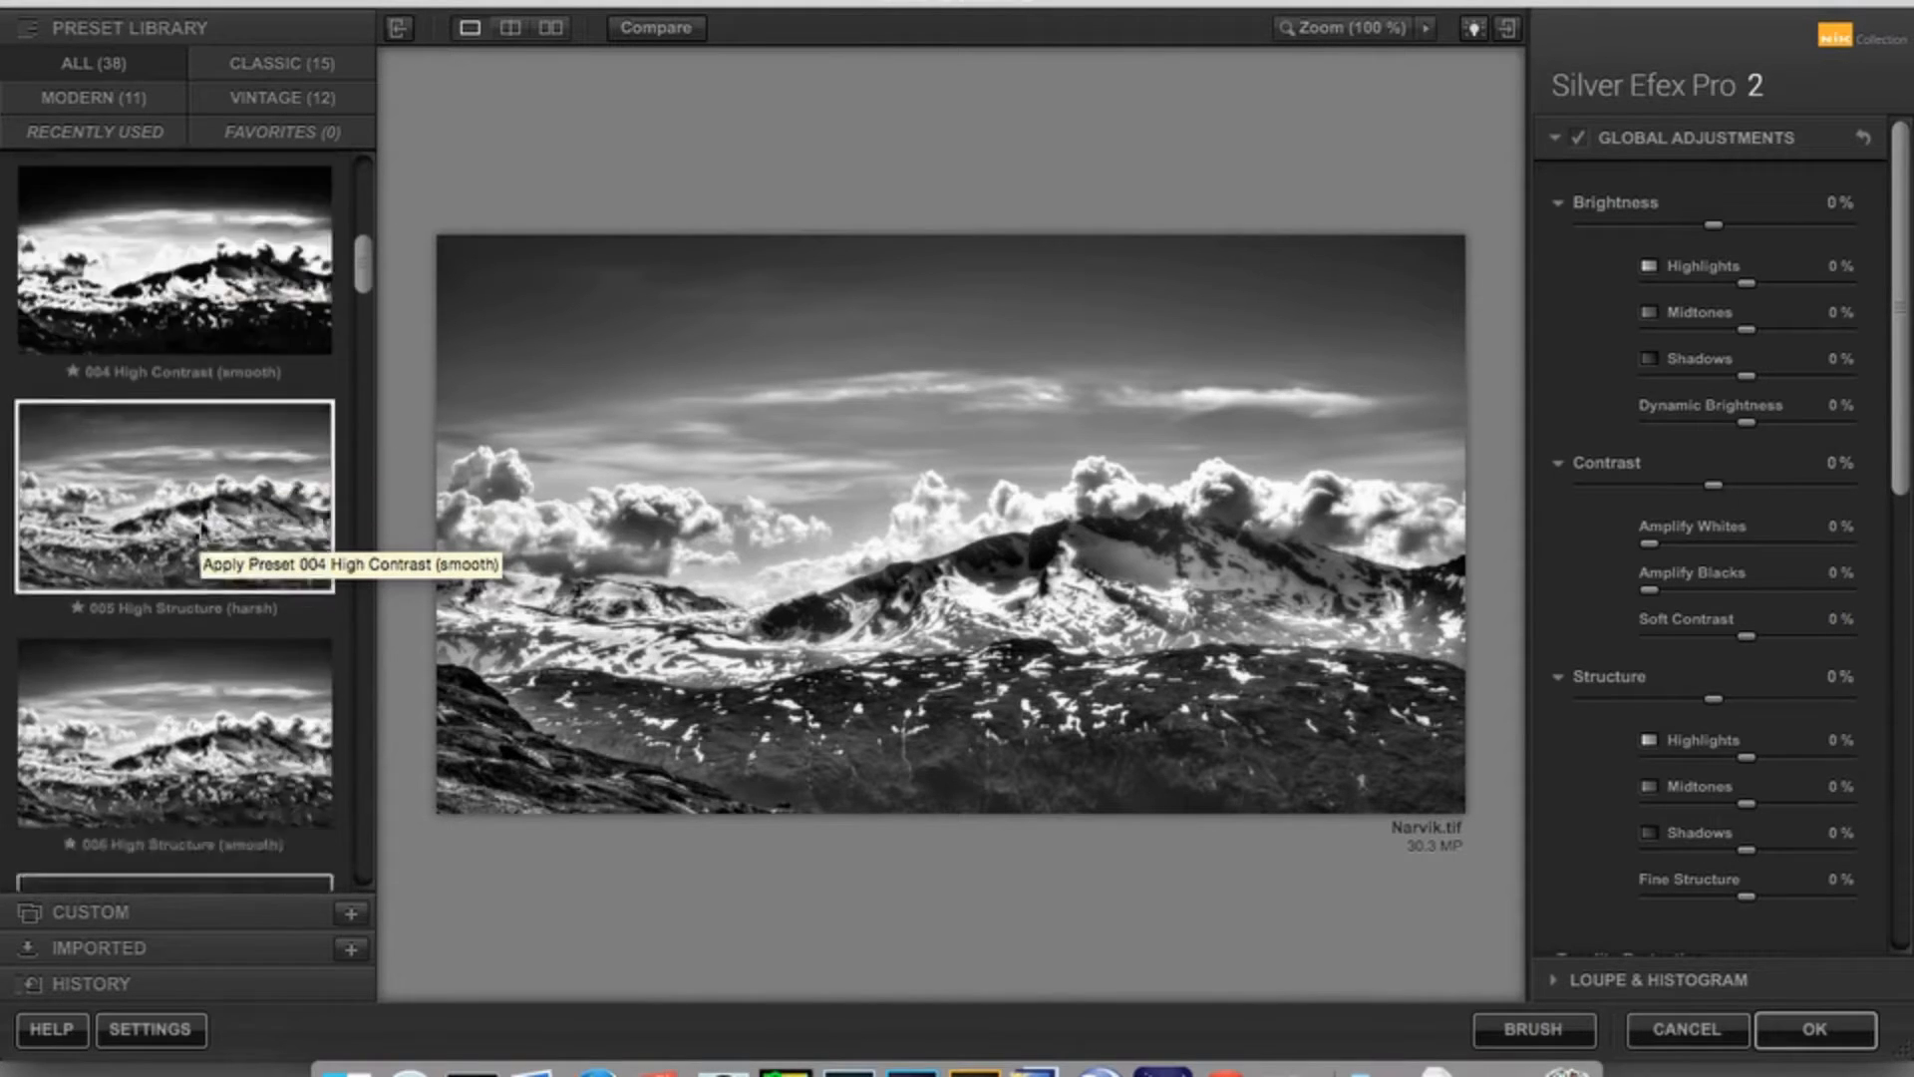
click(185, 478)
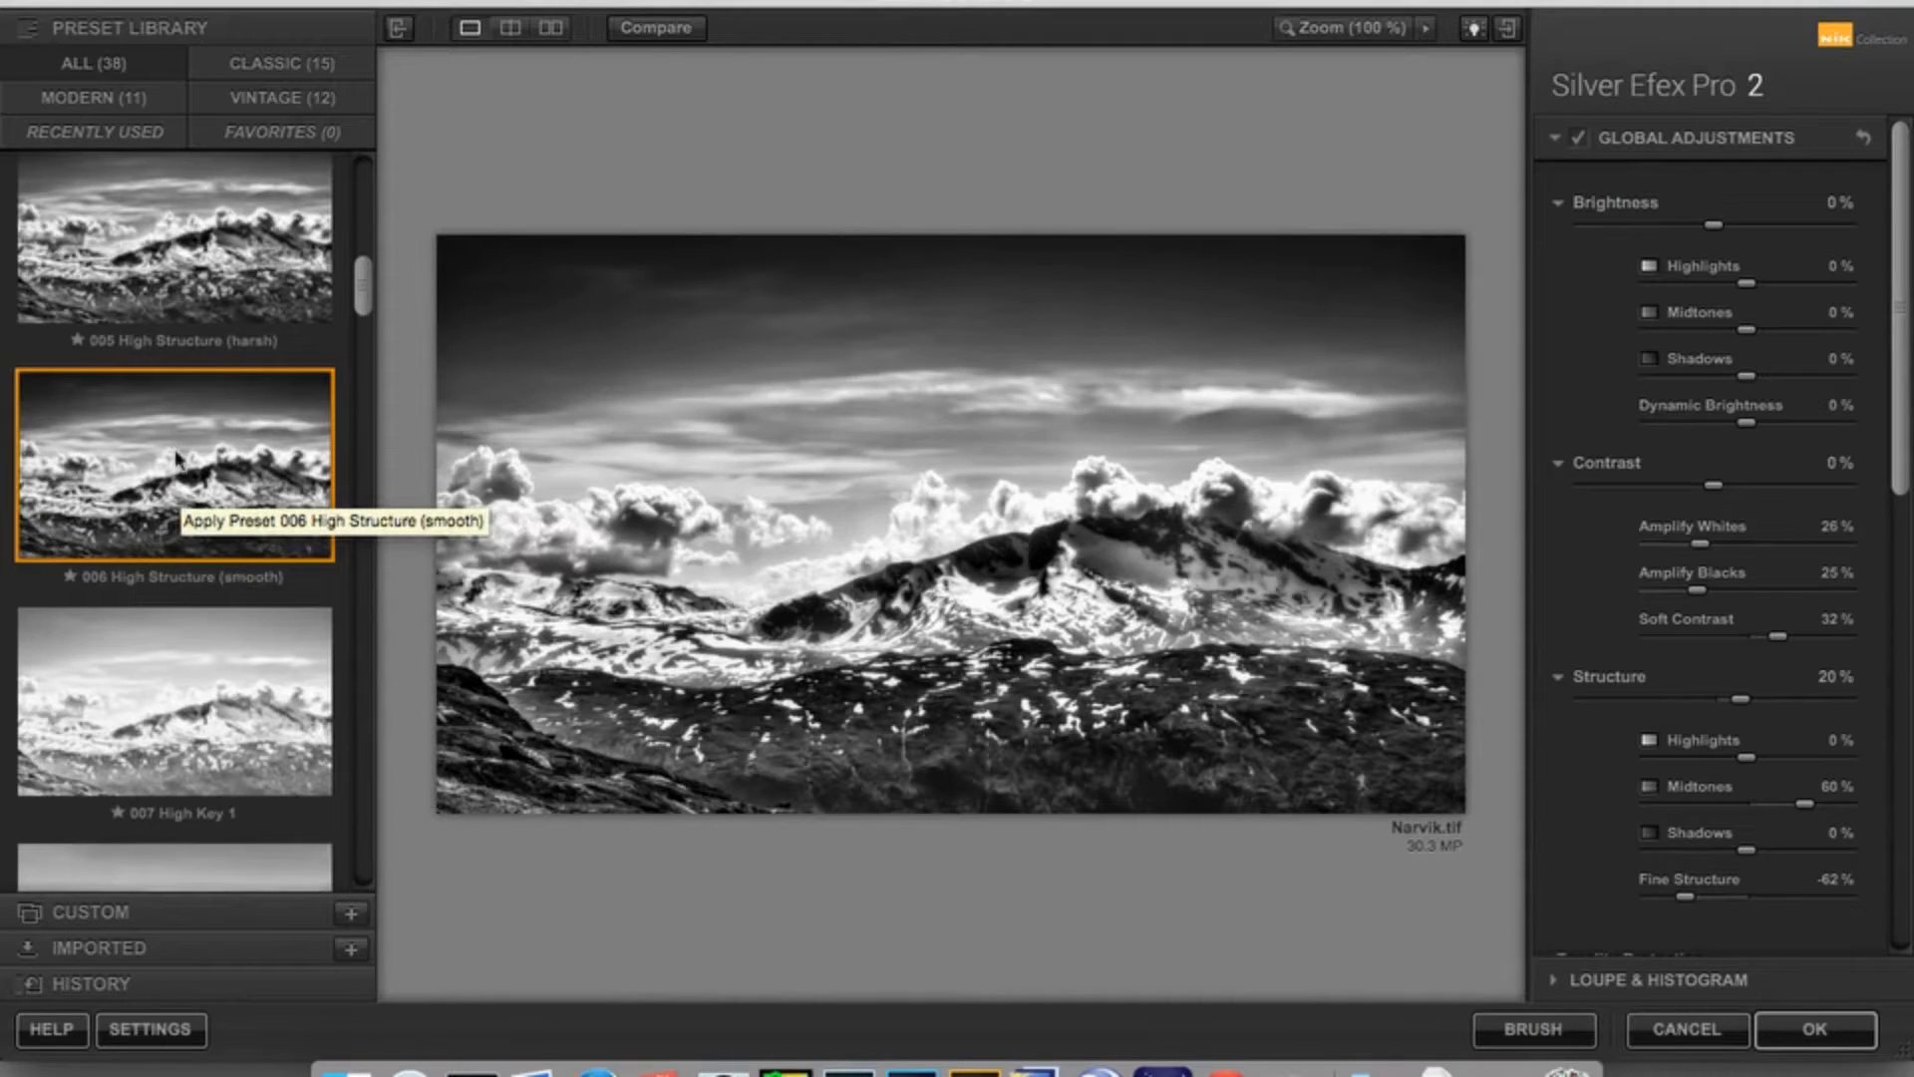
Try the 009 Low Key 1 preset on the image.
scroll(175, 456, down, 5)
scroll(175, 456, down, 3)
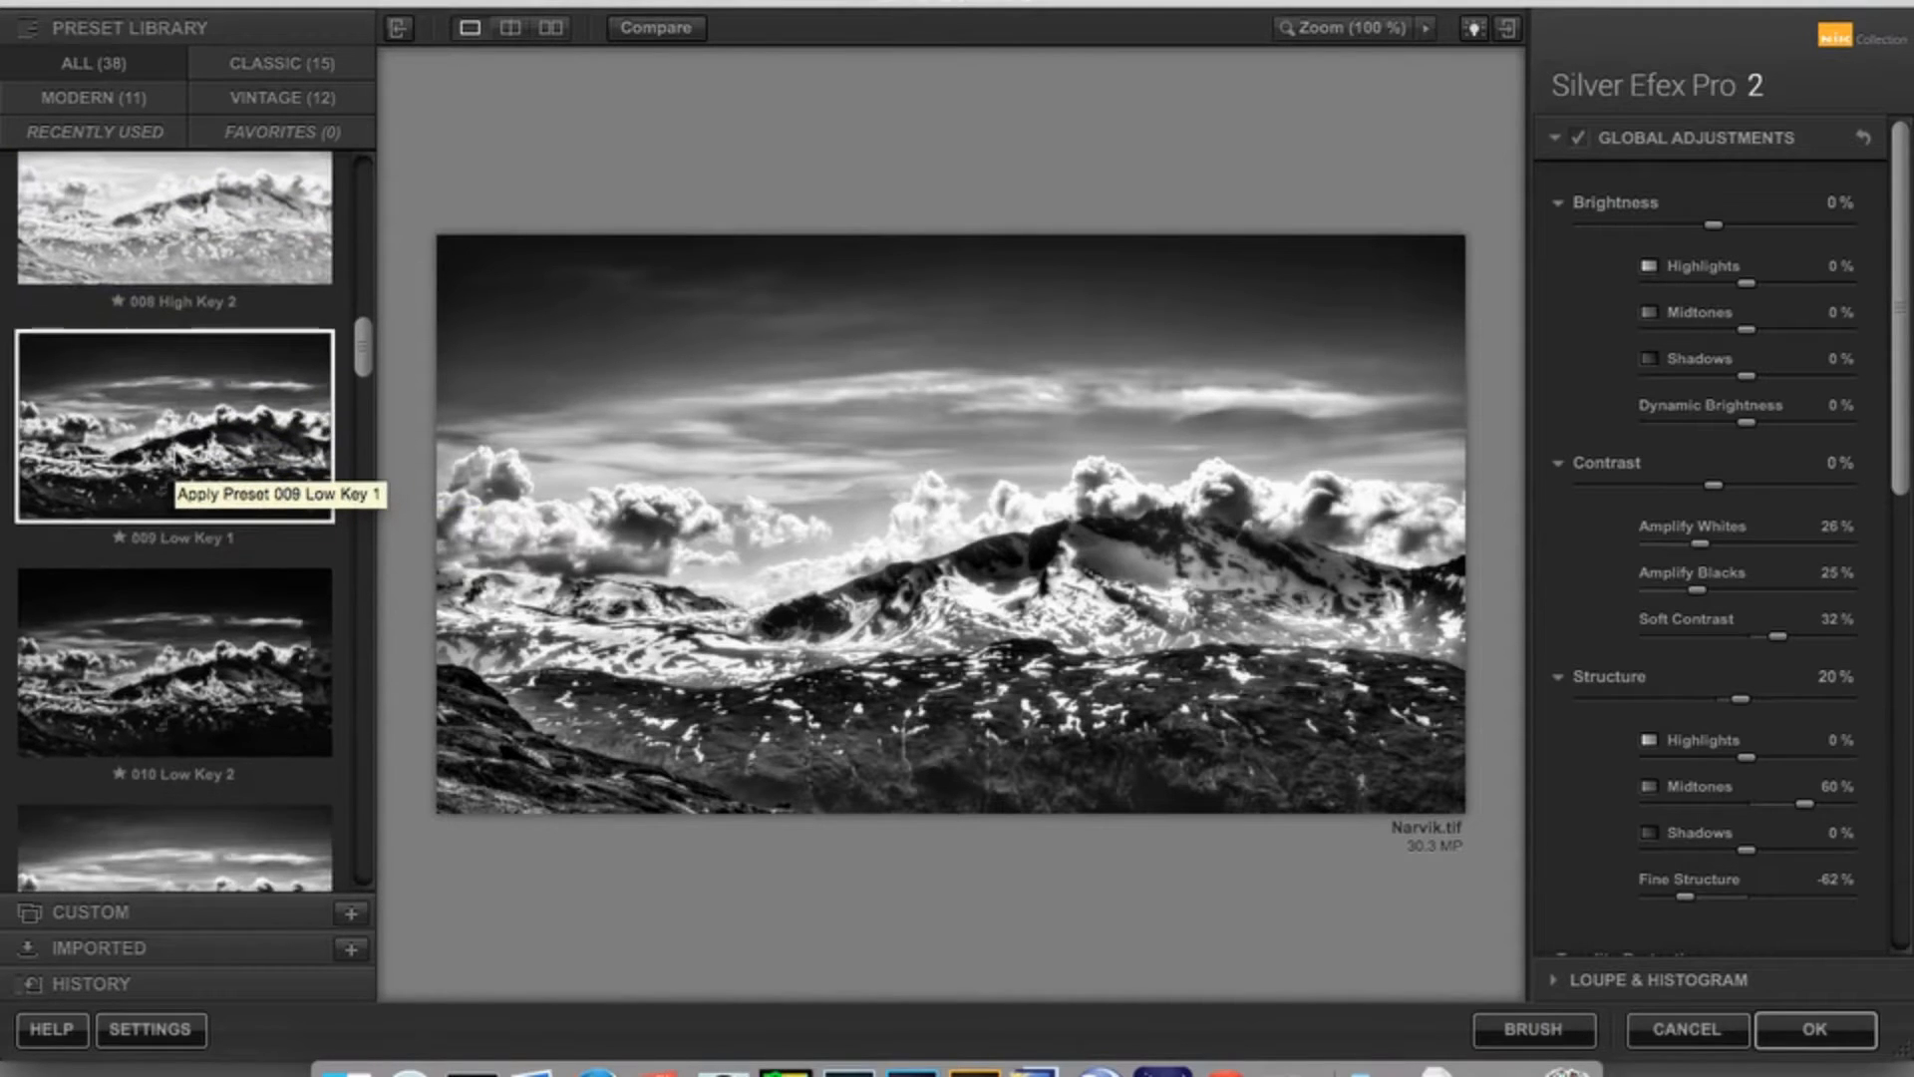
click(176, 454)
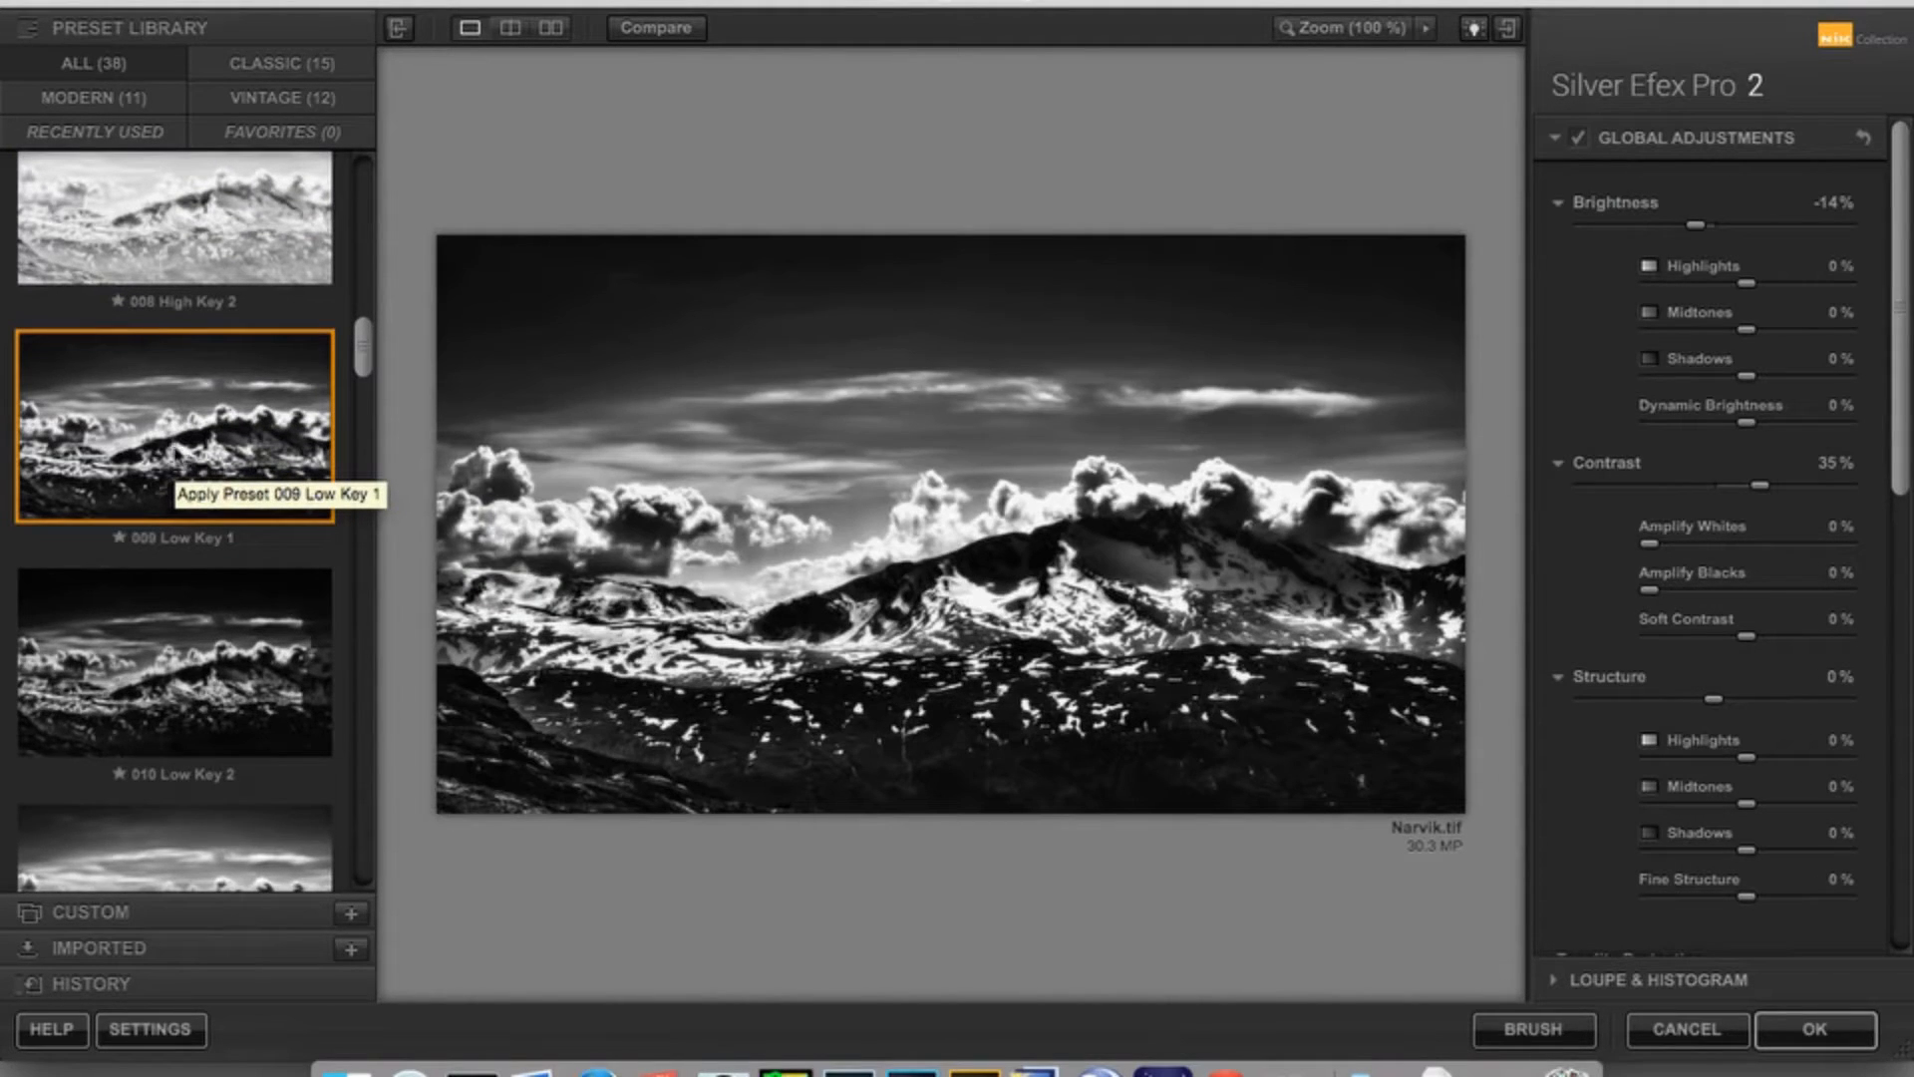
Try the 015 Full Dynamic (harsh) preset, followed by the 016 Full Dynamic (smooth) preset.
scroll(161, 430, down, 7)
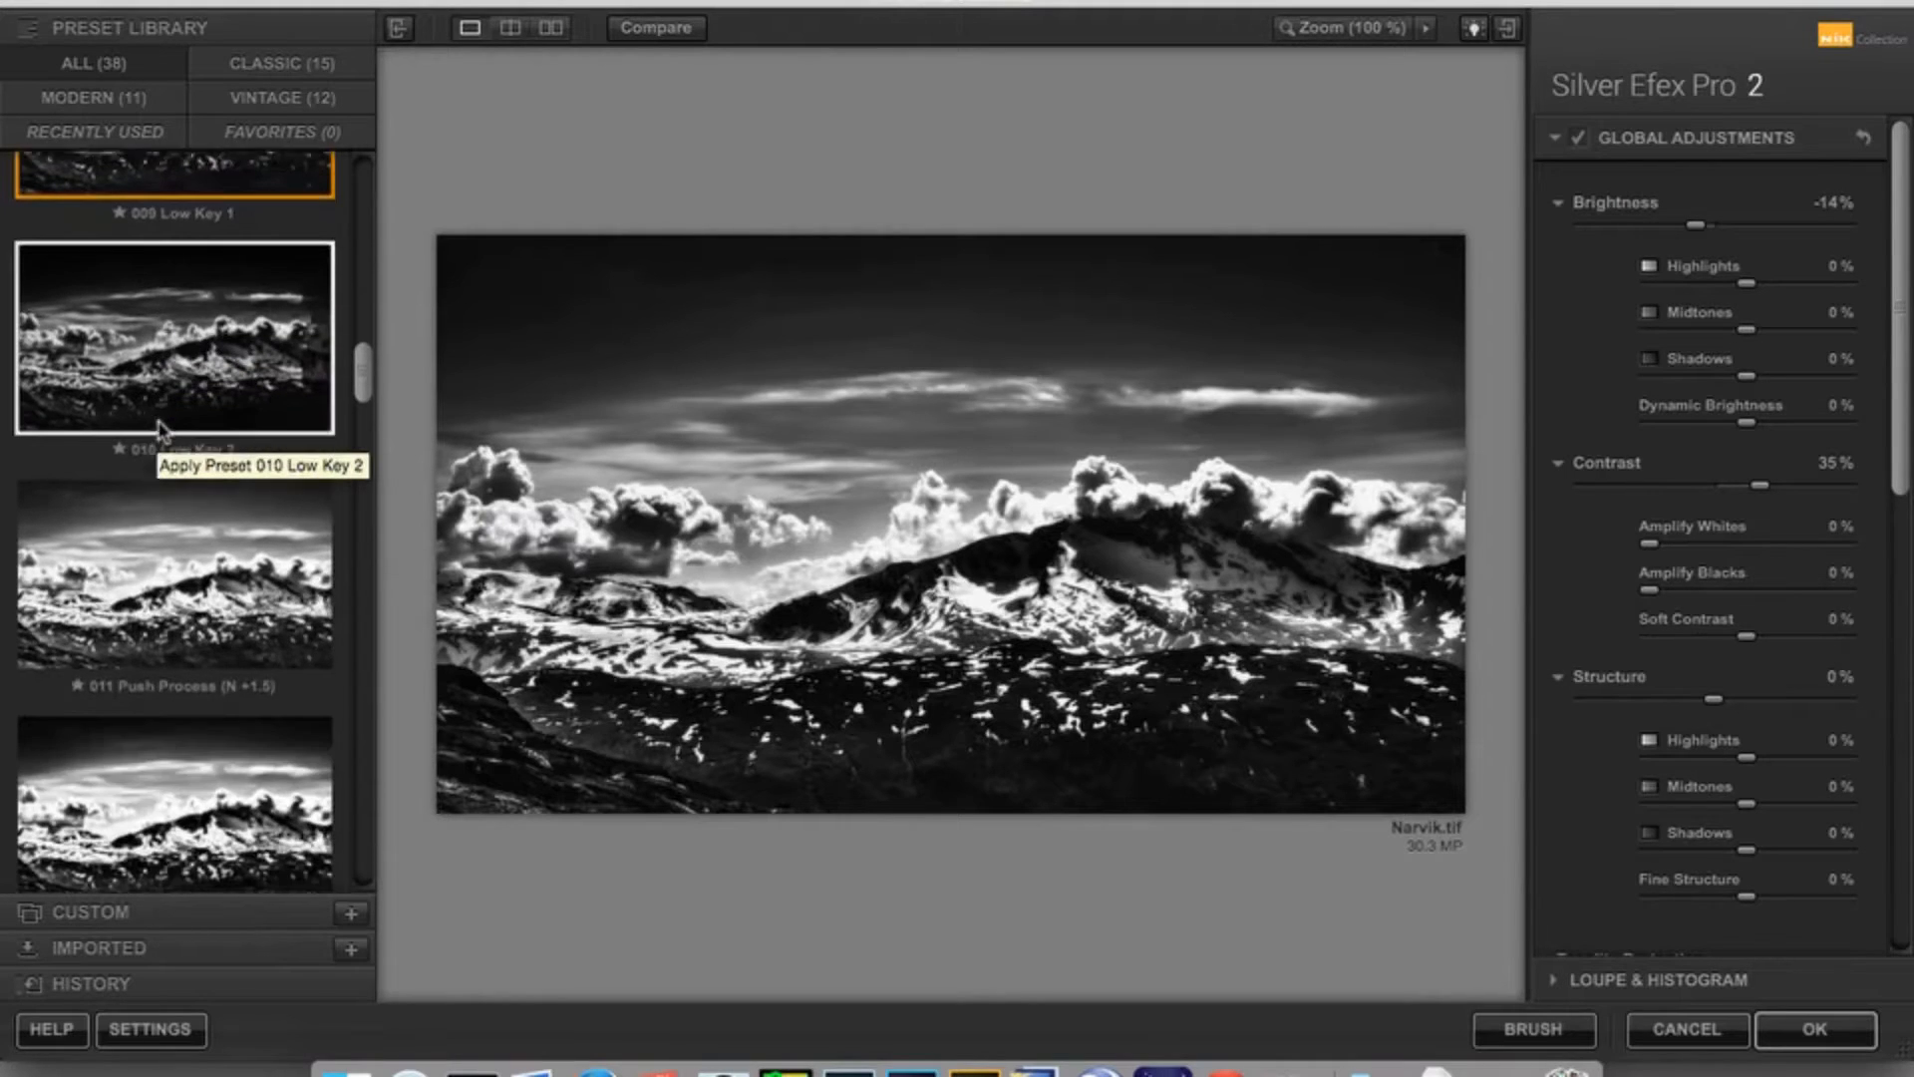
scroll(160, 431, down, 10)
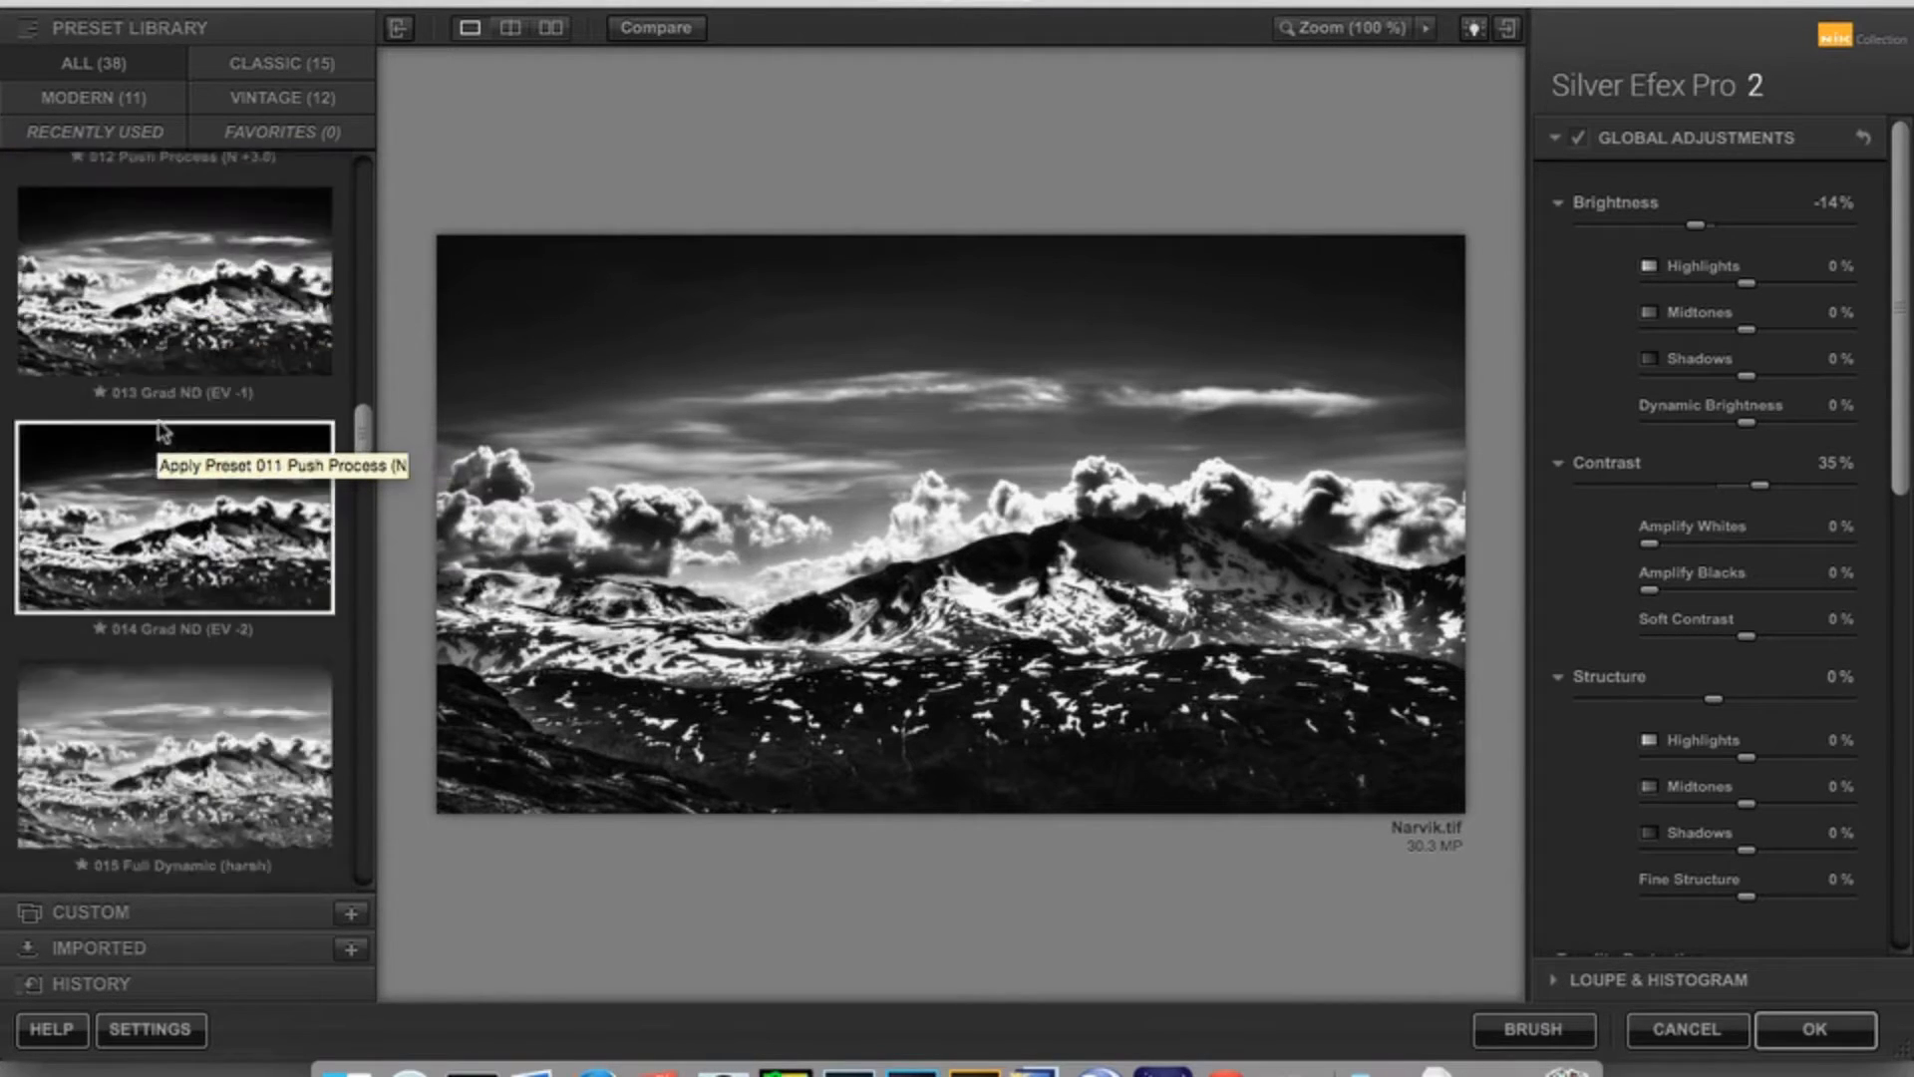
click(155, 473)
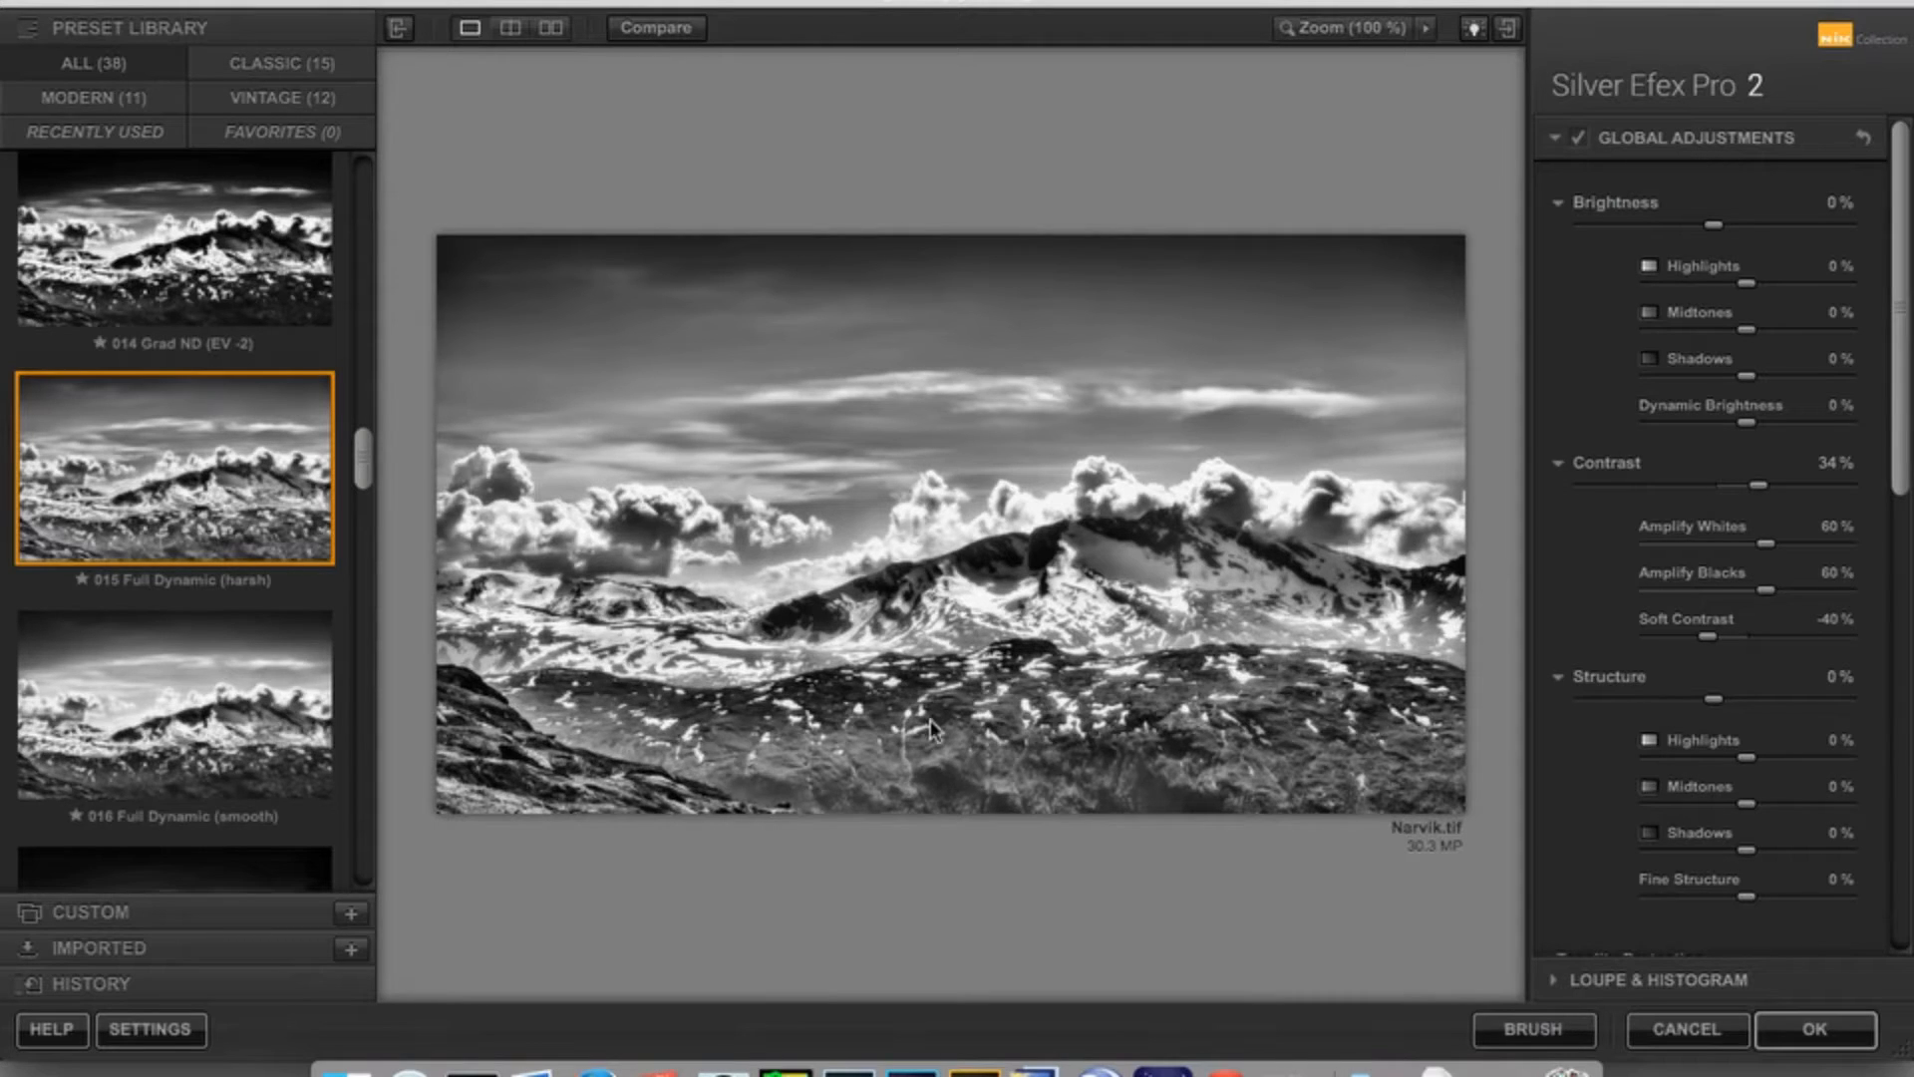
click(195, 720)
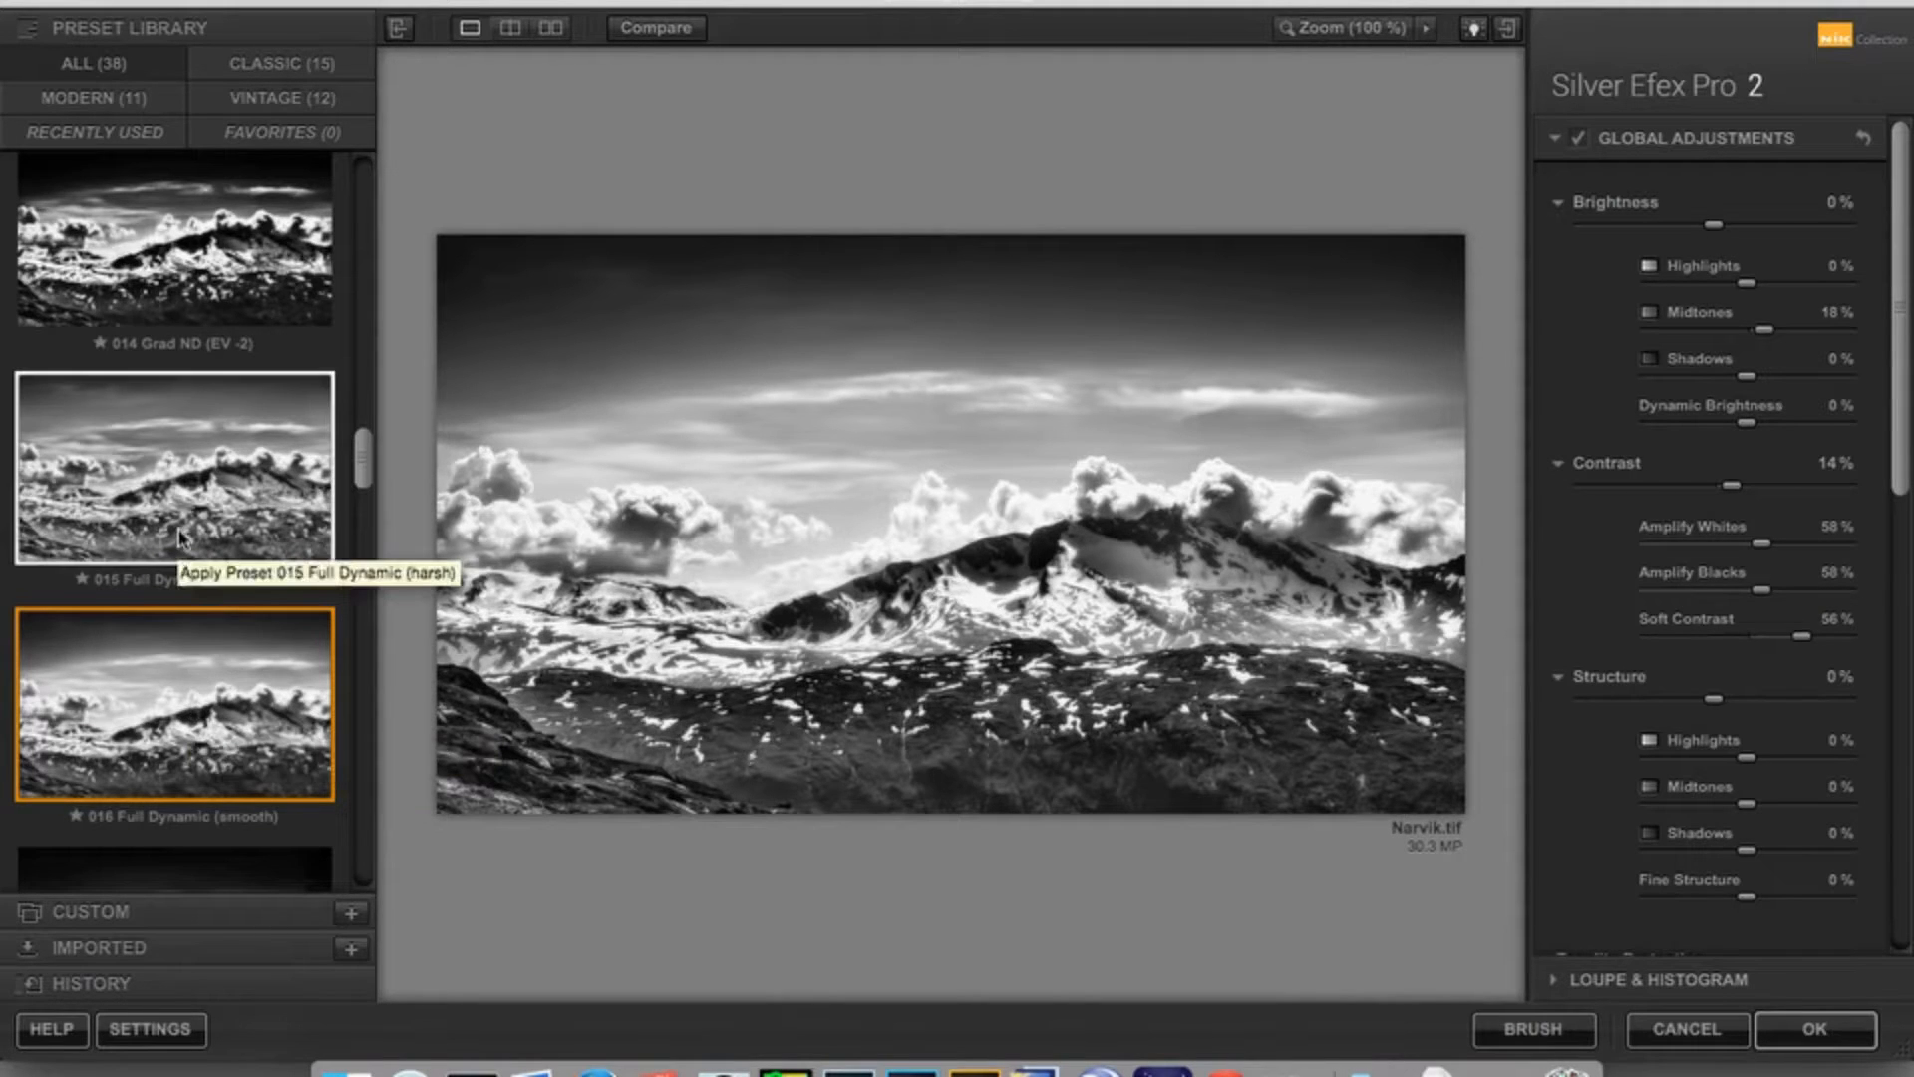
Collapse the Brightness, Contrast and Structure groups in the global adjustments.
scroll(179, 533, up, 10)
scroll(179, 538, up, 10)
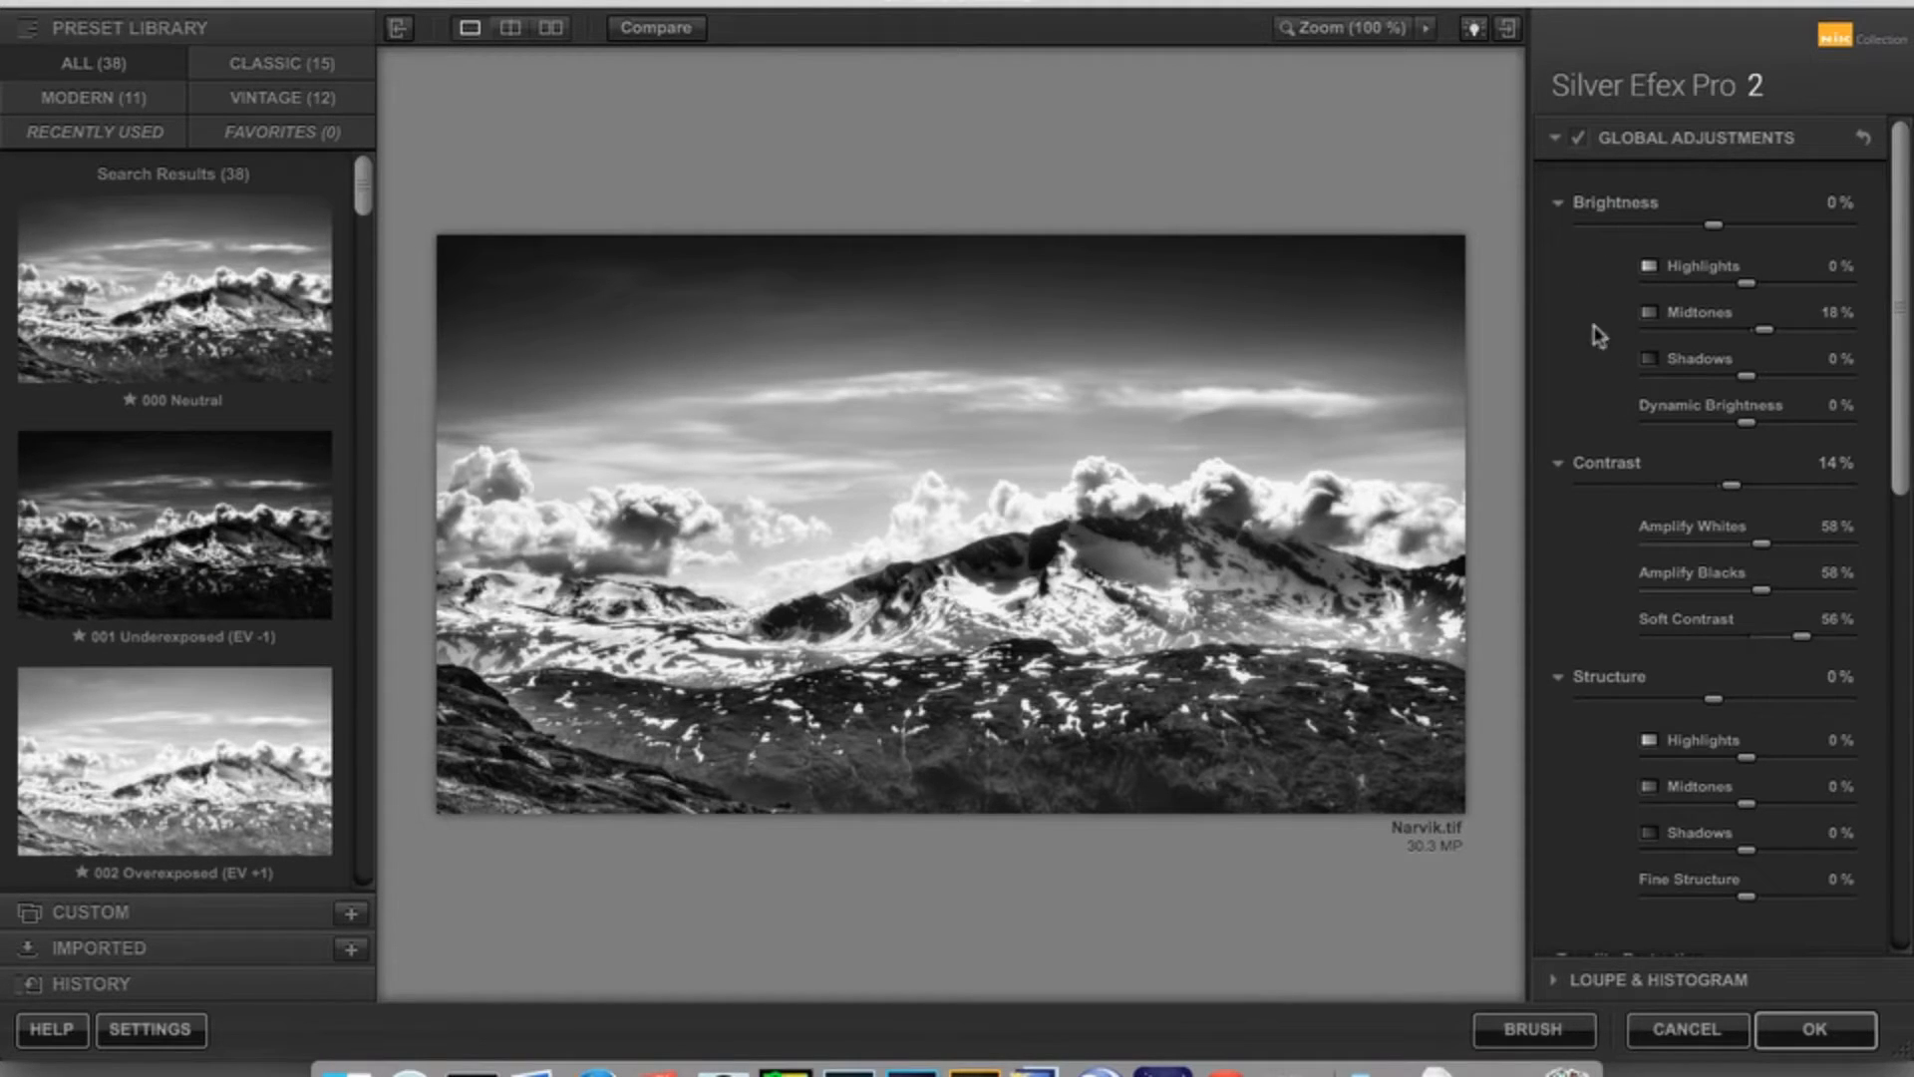
click(1558, 204)
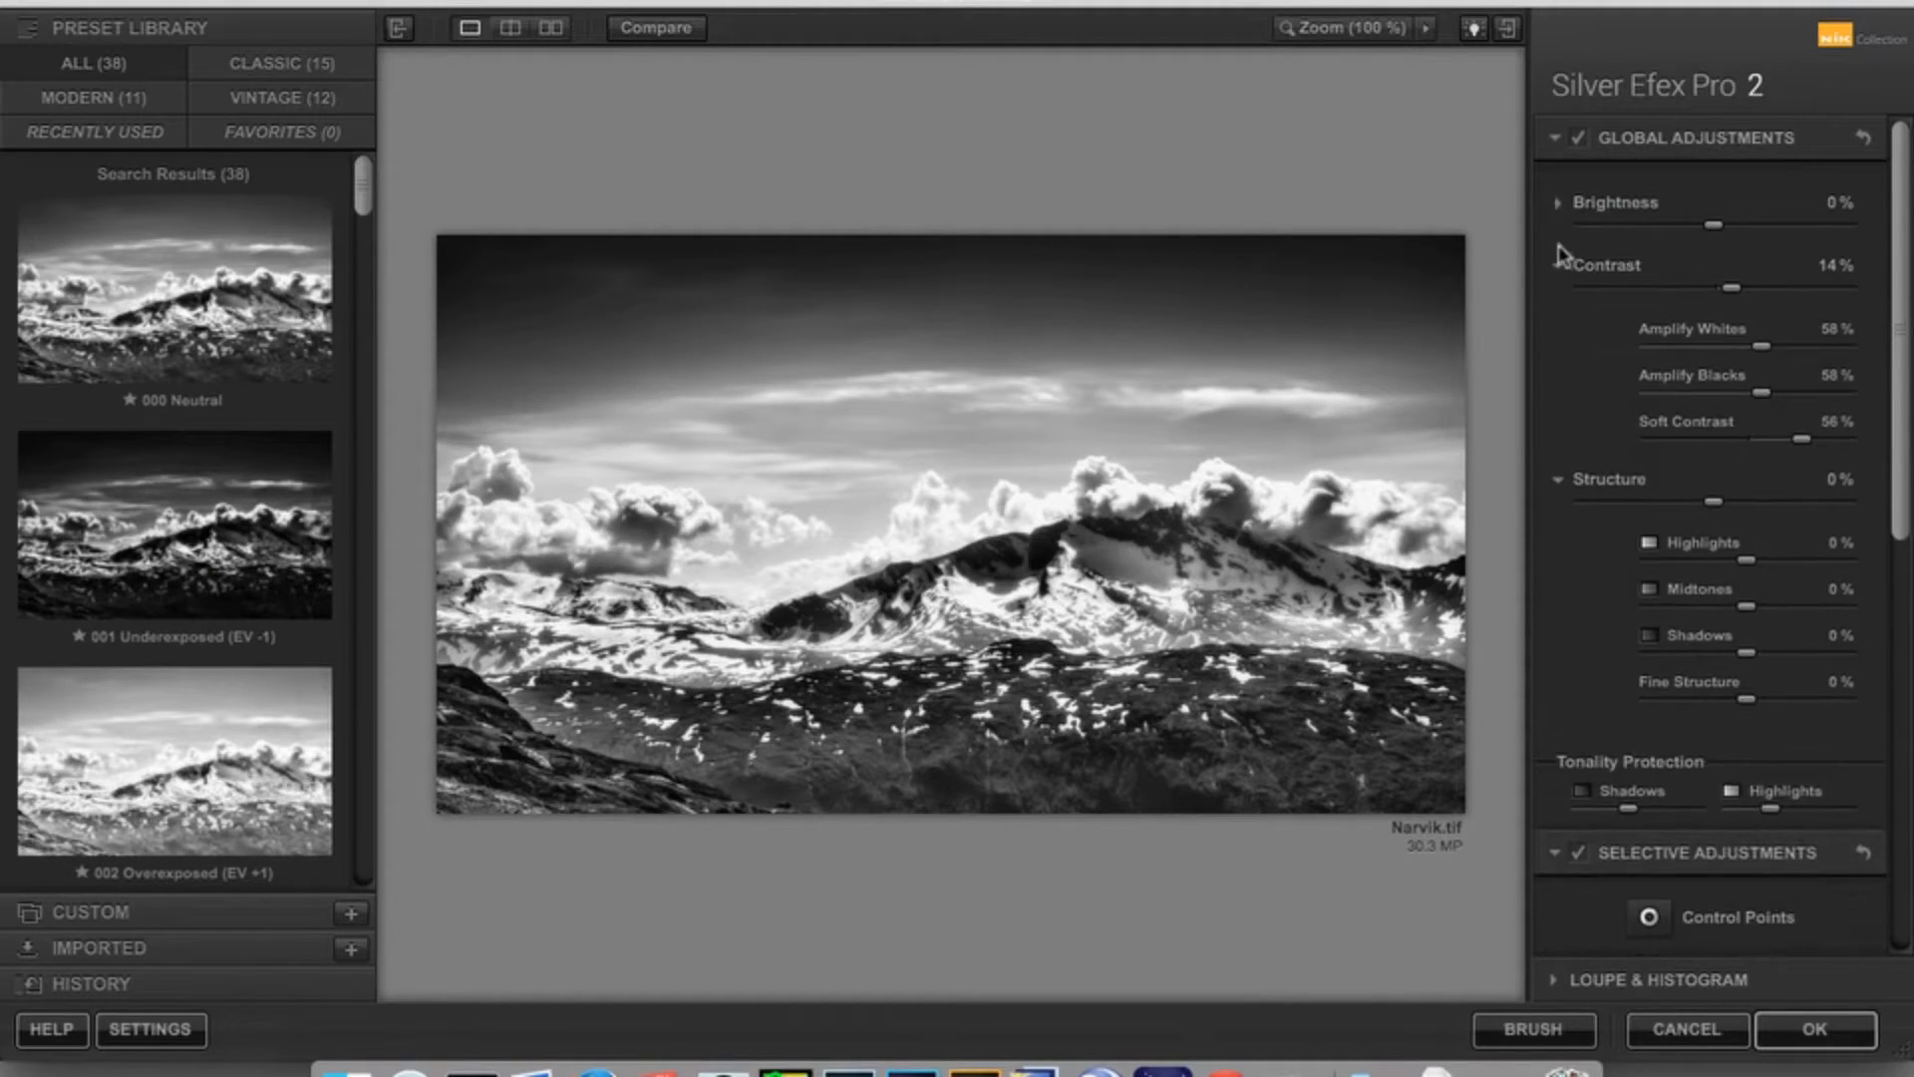
click(1559, 267)
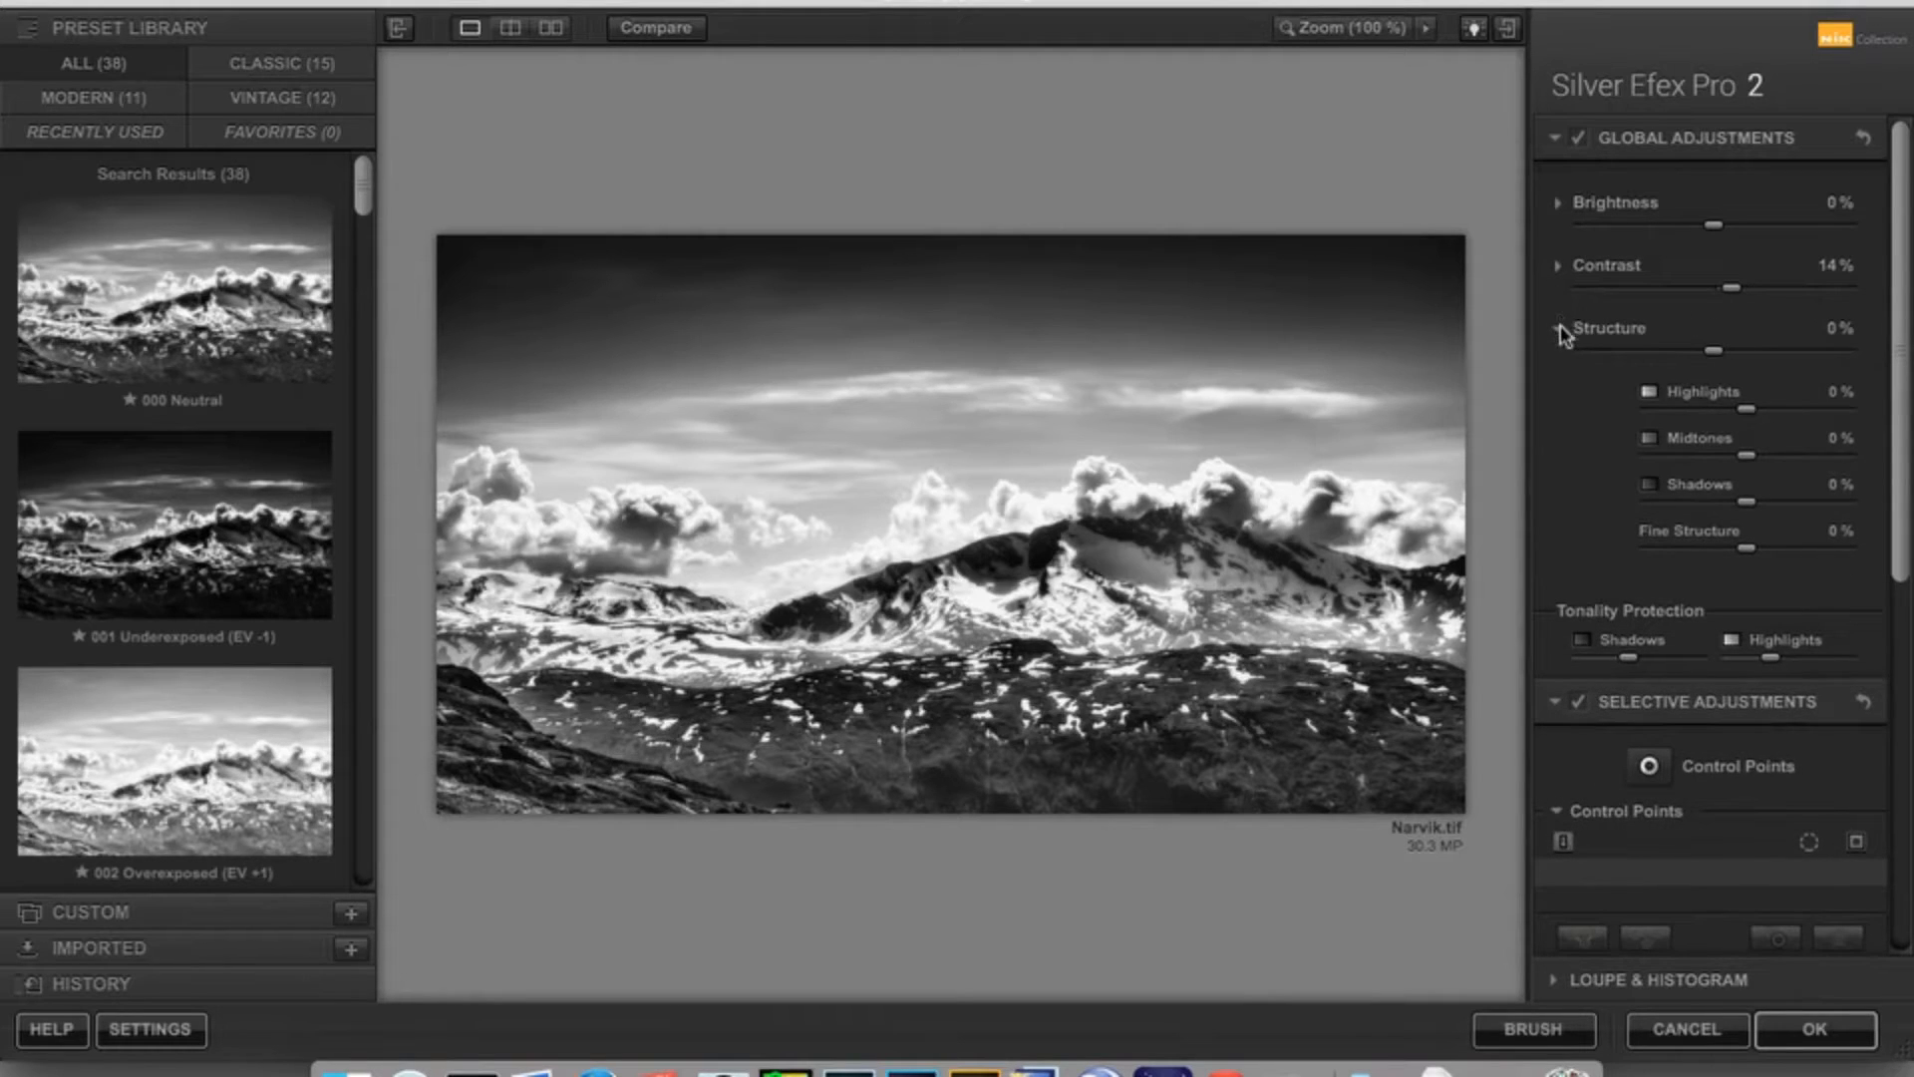
click(1560, 331)
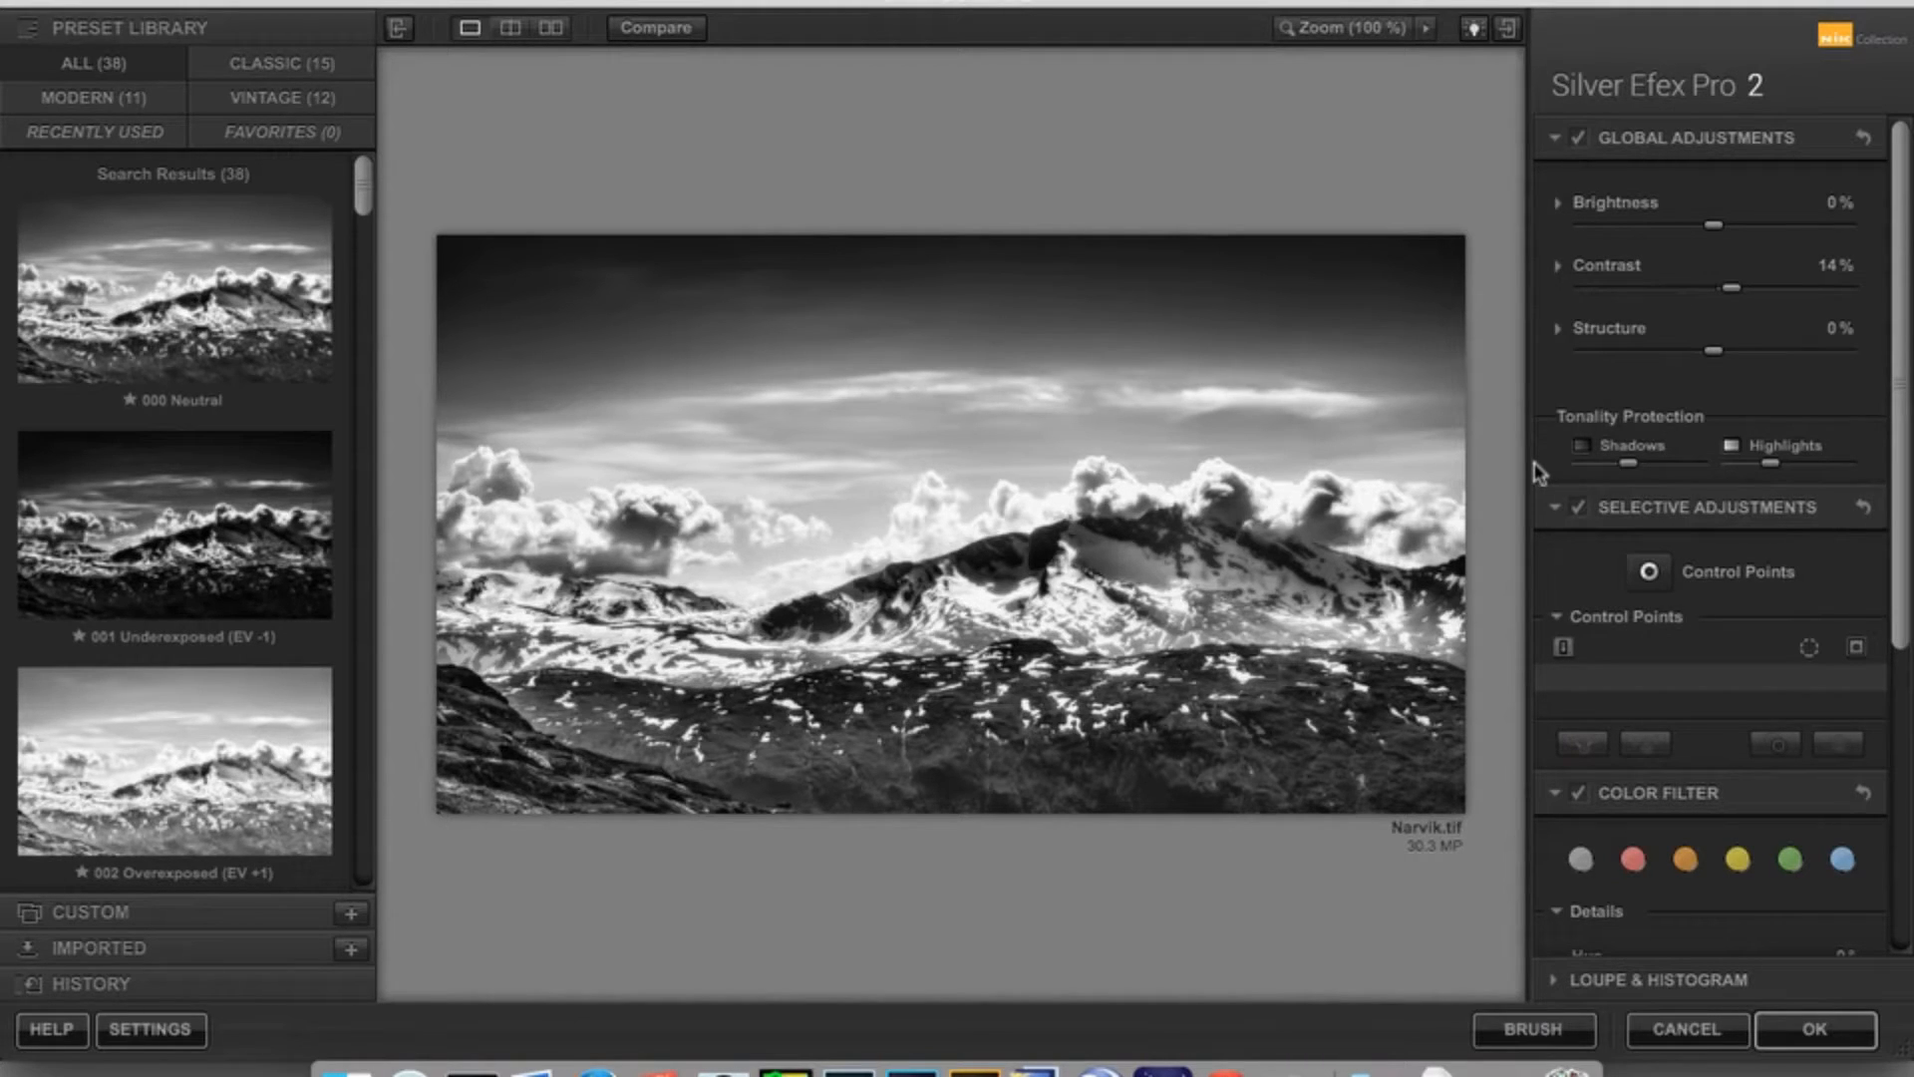
Set the global Contrast to 0%.
click(1601, 265)
click(1601, 265)
drag(1736, 289, 1725, 299)
click(1832, 269)
text(0)
Expand the Brightness, Contrast and Structure groups to show all their detailed sliders.
click(1558, 205)
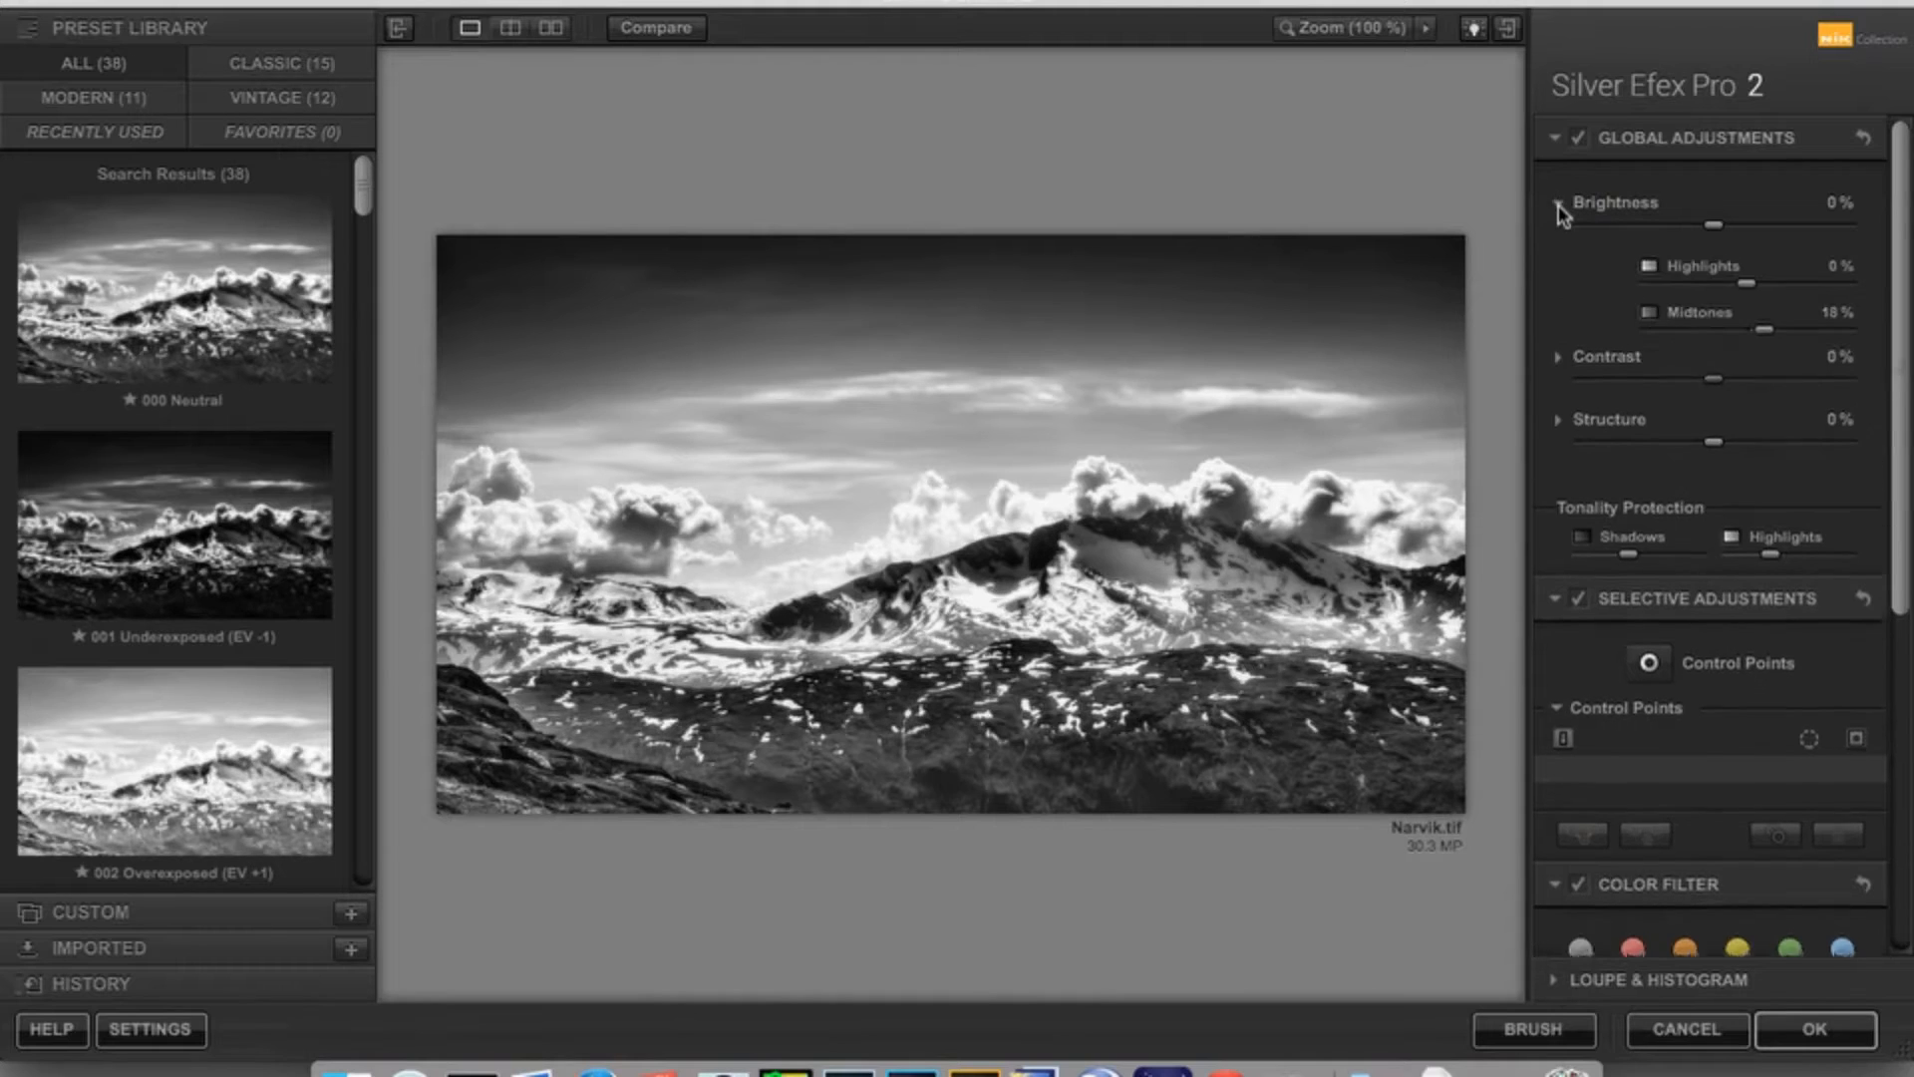
click(1558, 464)
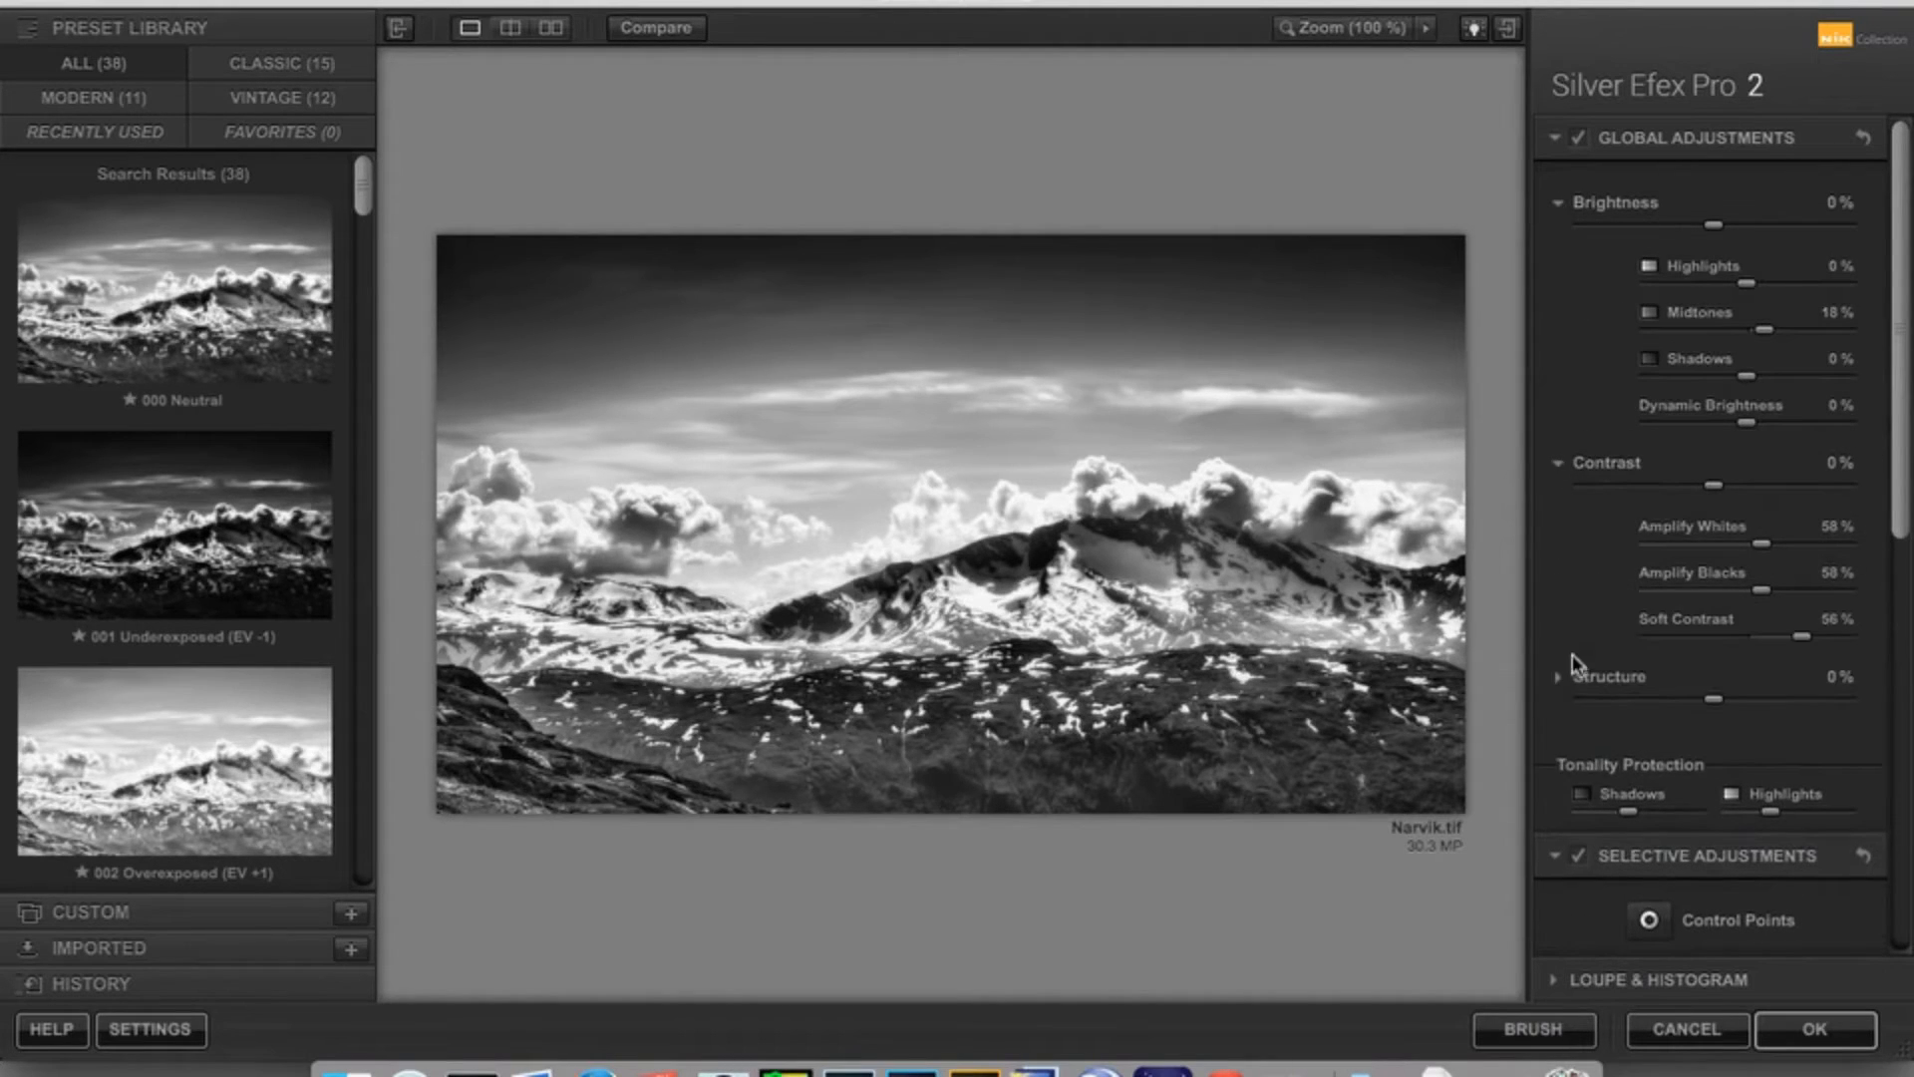
click(1558, 677)
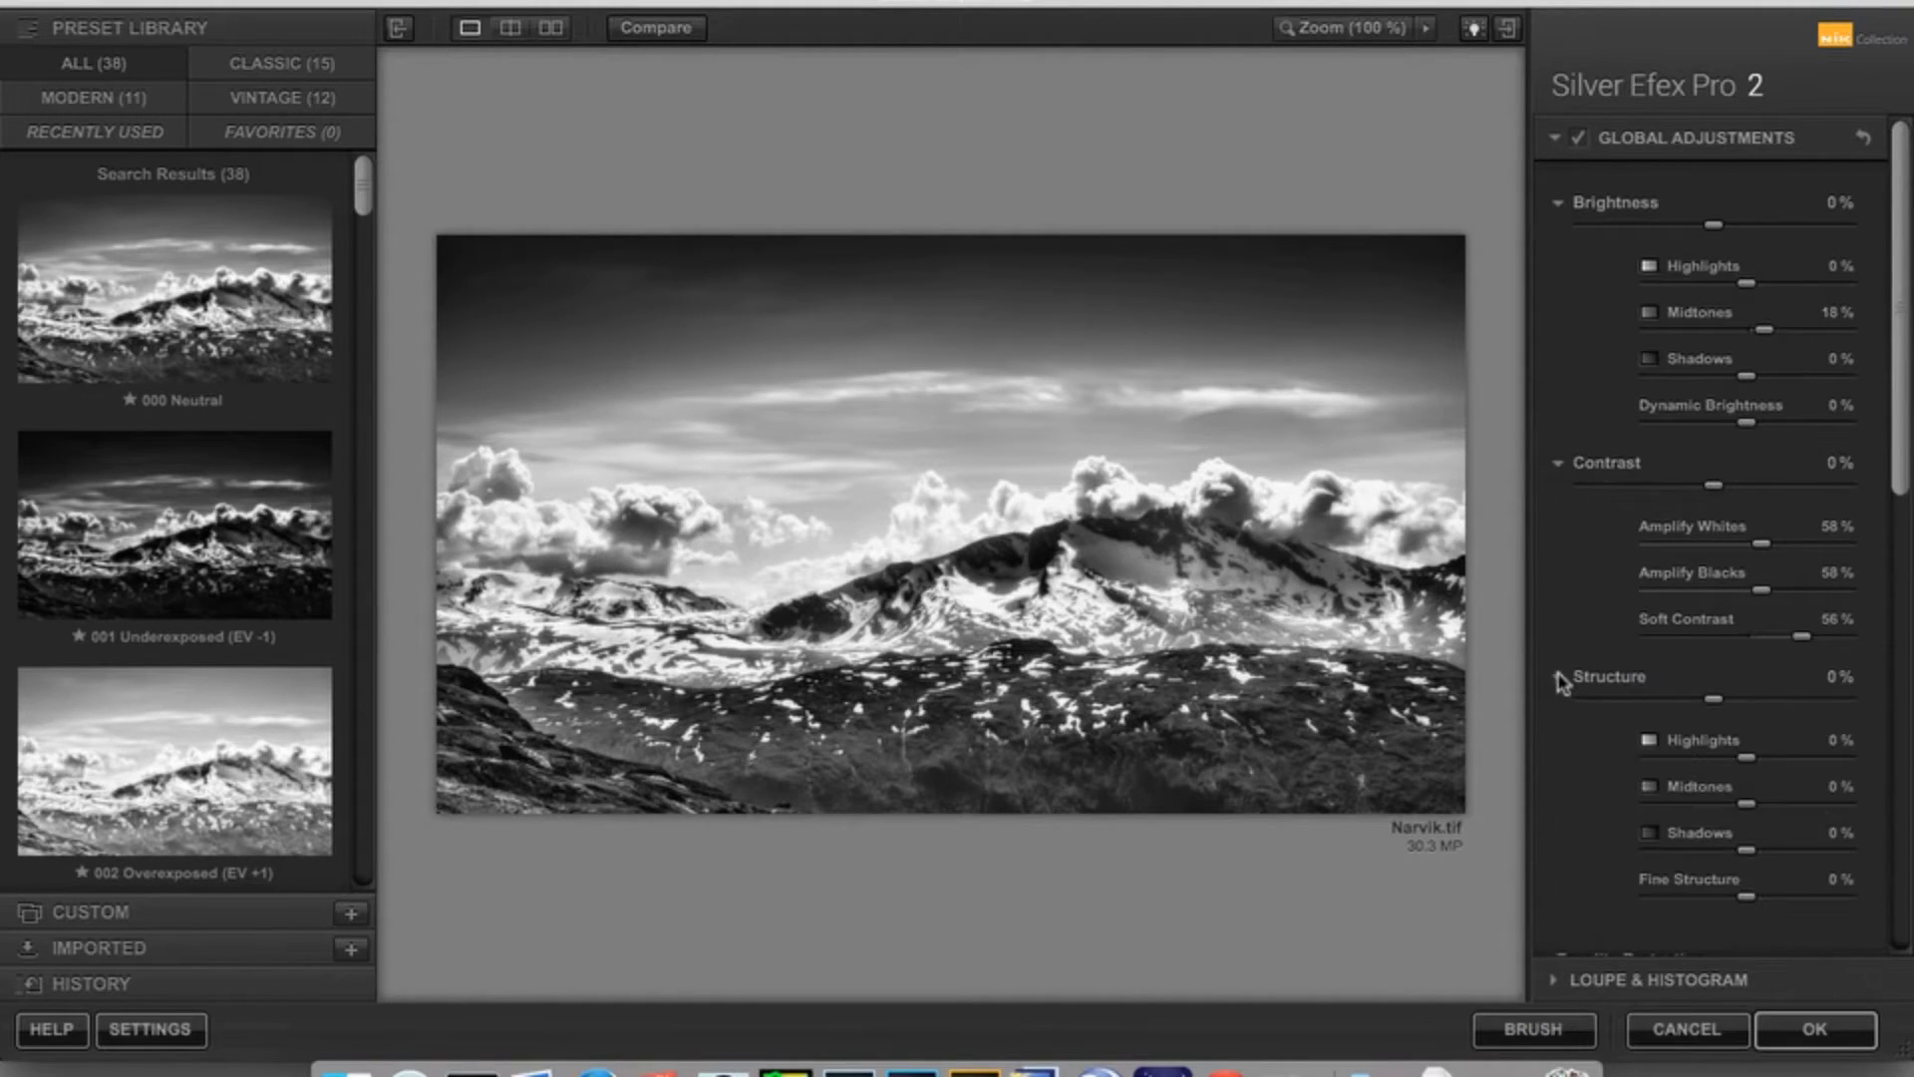
scroll(1588, 601, down, 1)
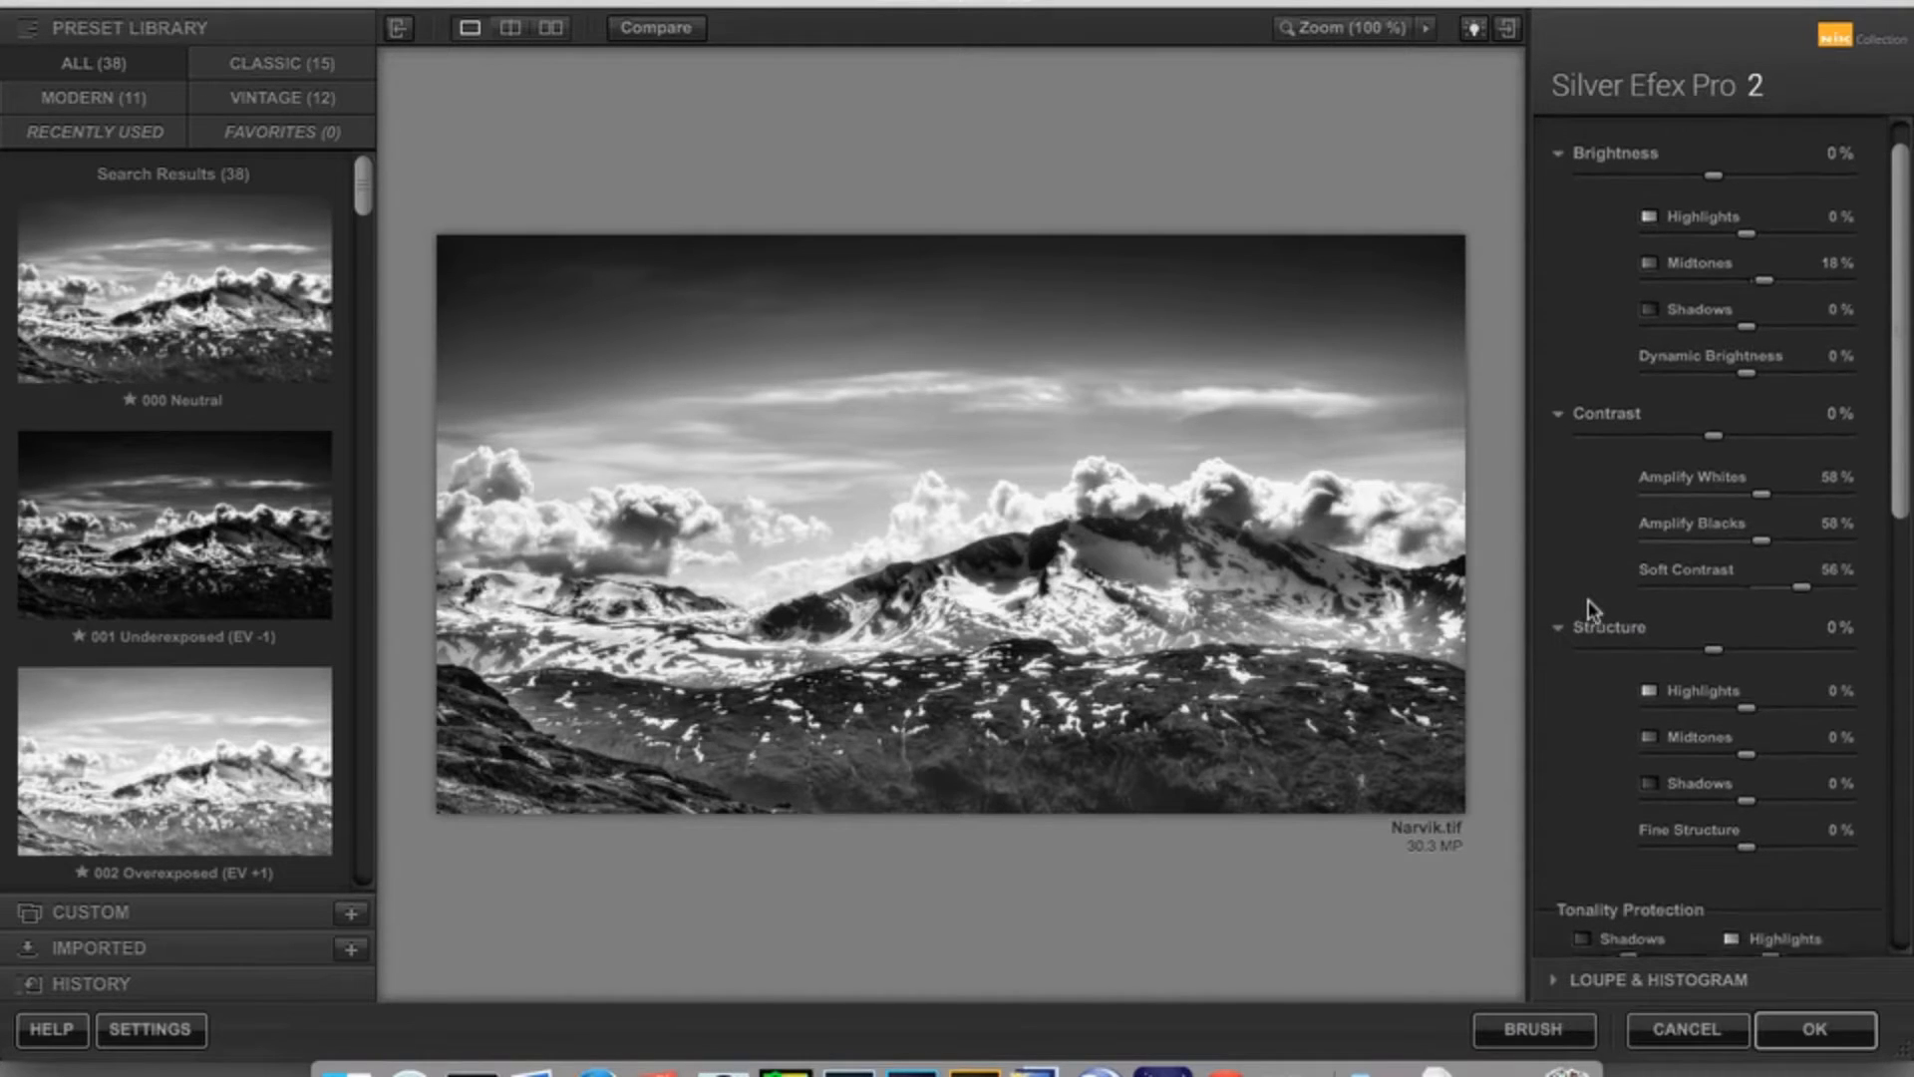
scroll(1588, 600, up, 1)
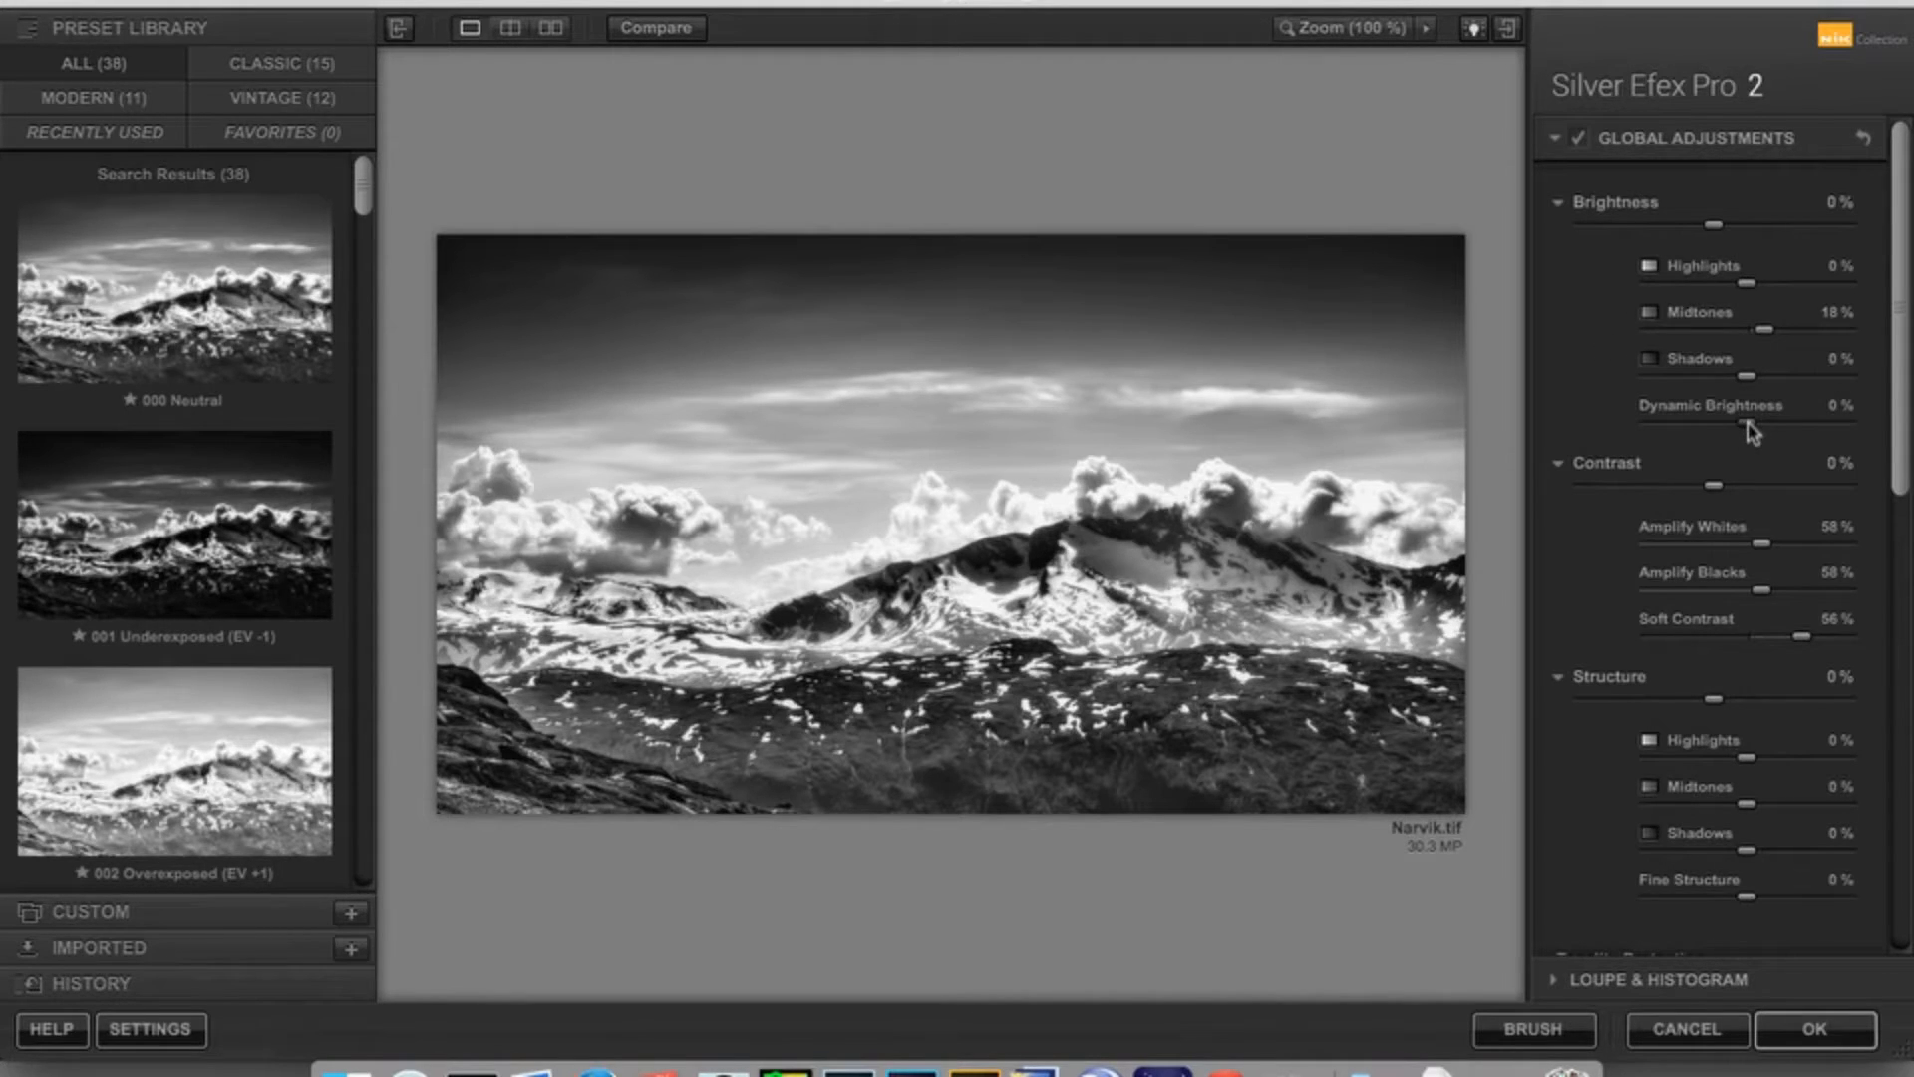
Set Dynamic Brightness to -21% and the overall Brightness to -6%.
drag(1744, 423, 1713, 425)
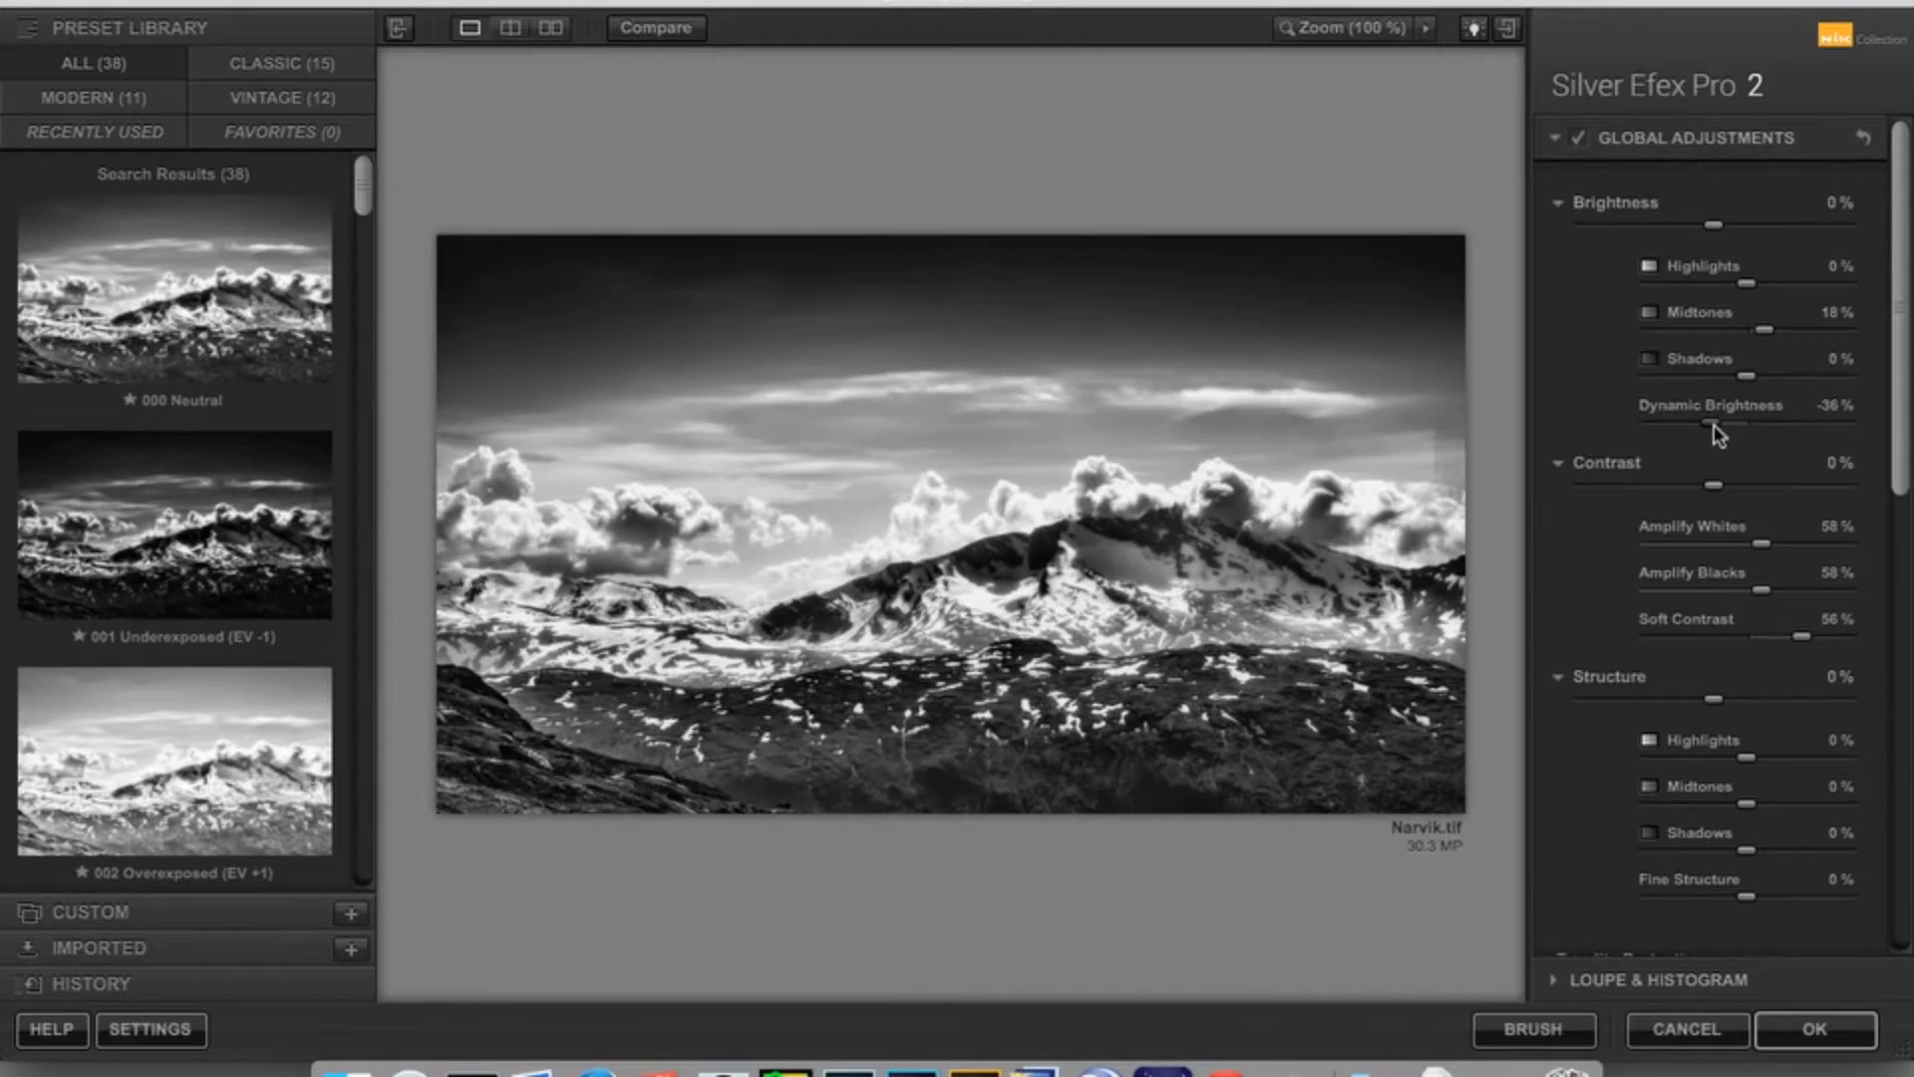
drag(1721, 433, 1731, 434)
drag(1716, 231, 1709, 241)
drag(1725, 423, 1730, 423)
Set the brightness Midtones to -21%, Highlights to 28% and Shadows to 2%.
drag(1762, 331, 1728, 341)
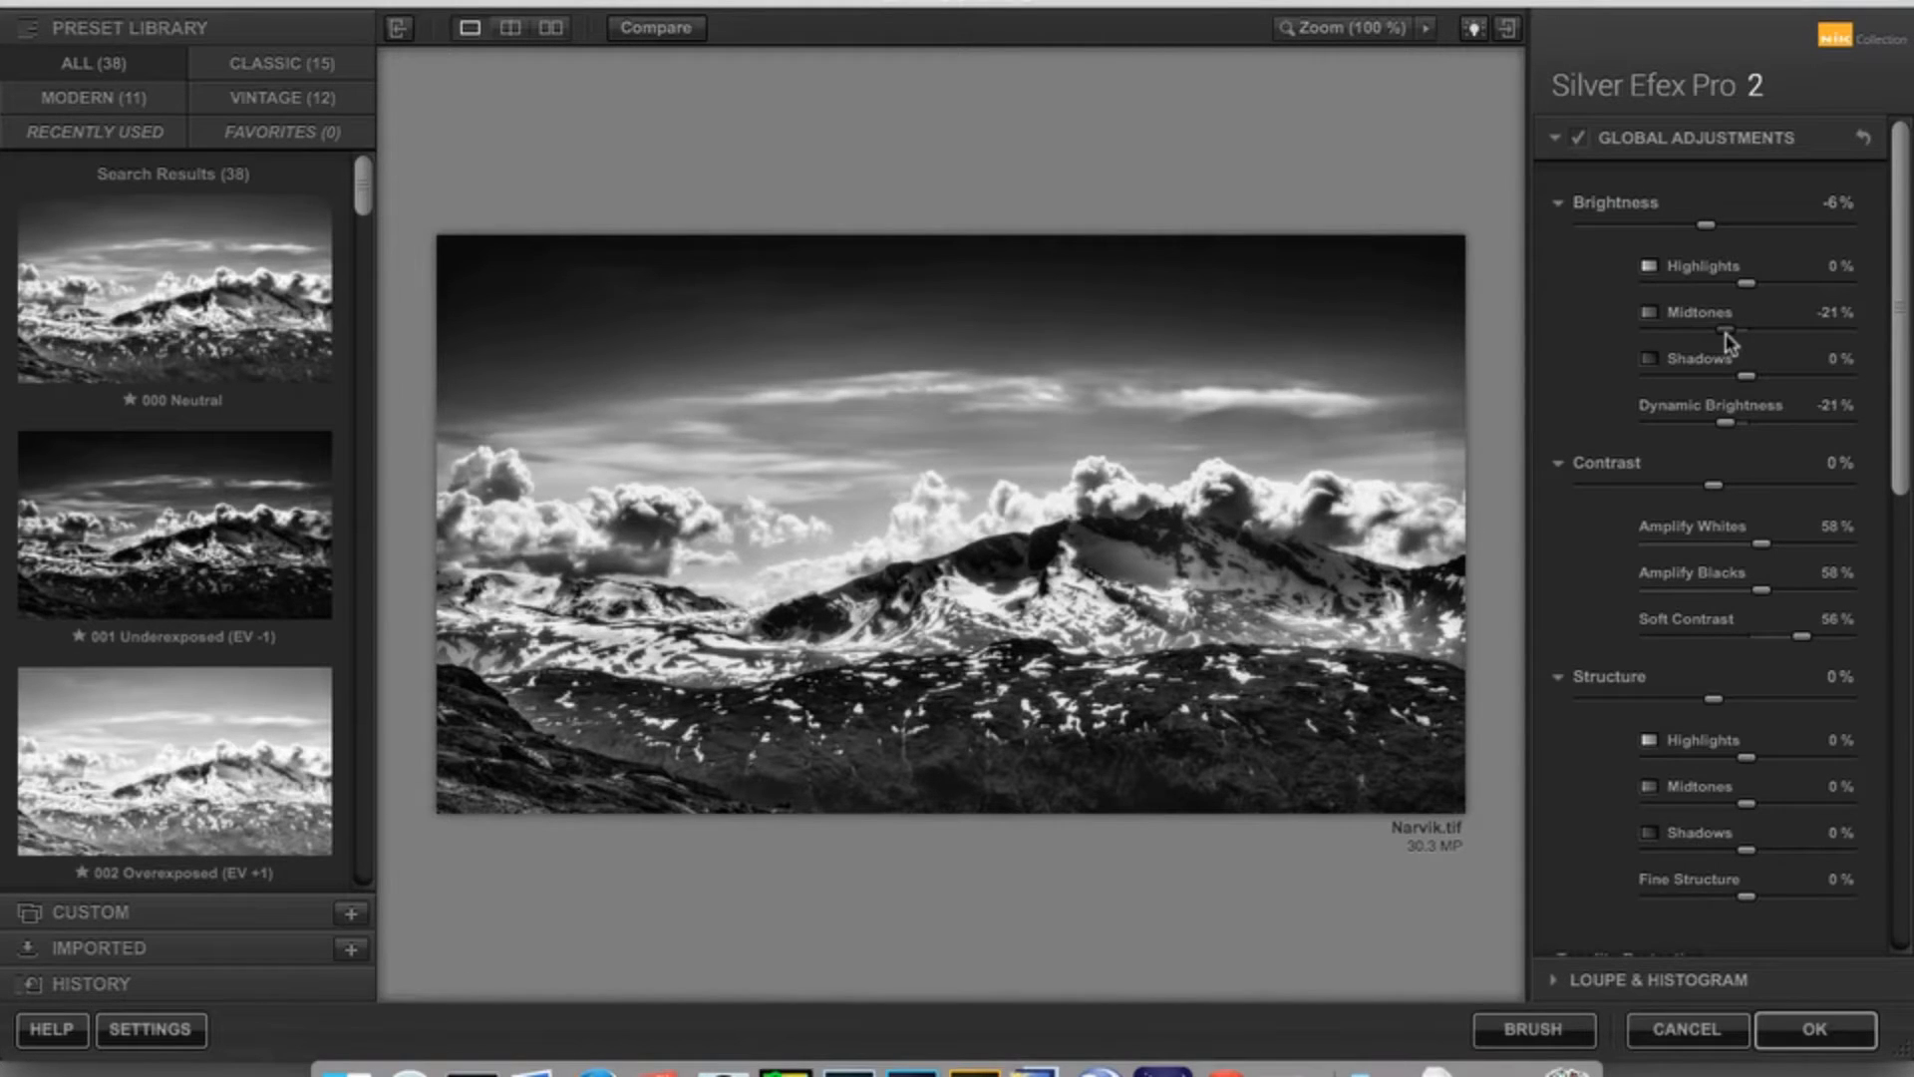
drag(1746, 285, 1778, 292)
drag(1752, 383, 1755, 385)
Raise the global Contrast to 13%.
scroll(1584, 394, down, 2)
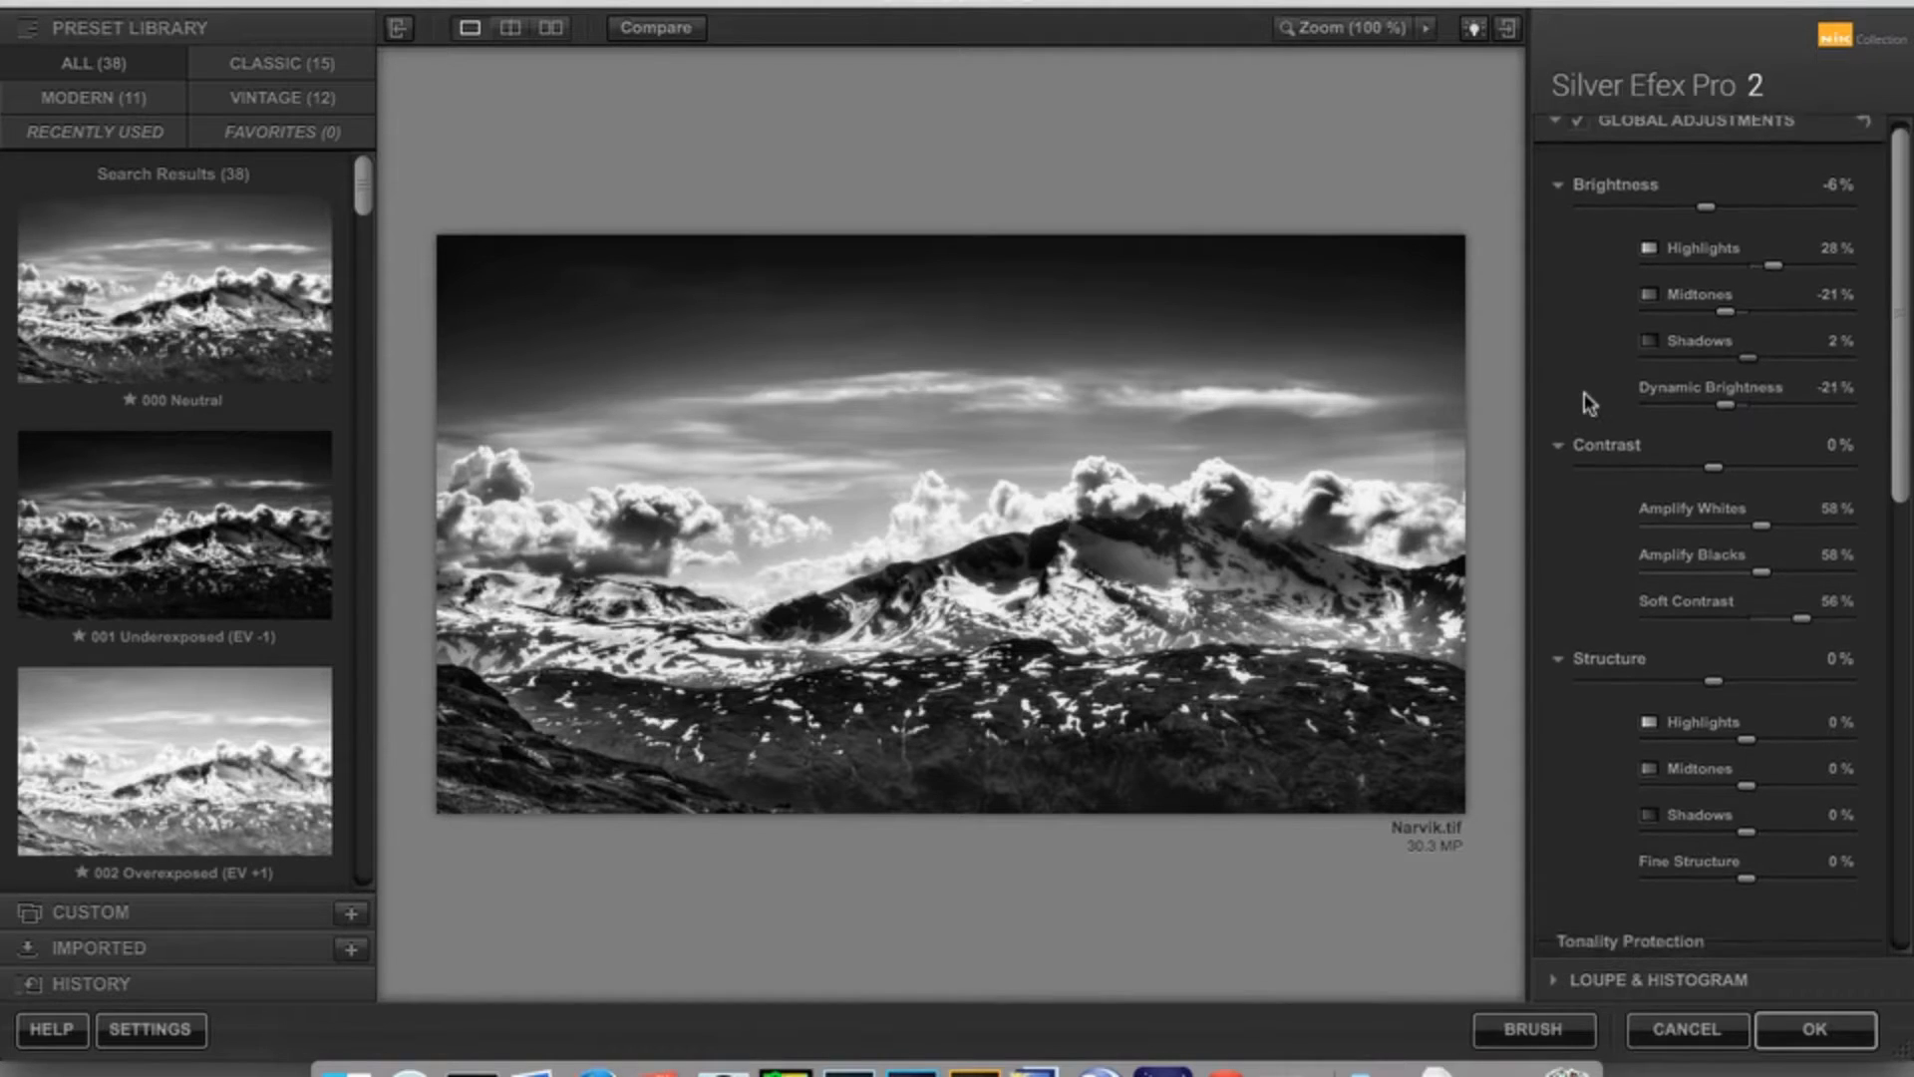
scroll(1583, 393, down, 3)
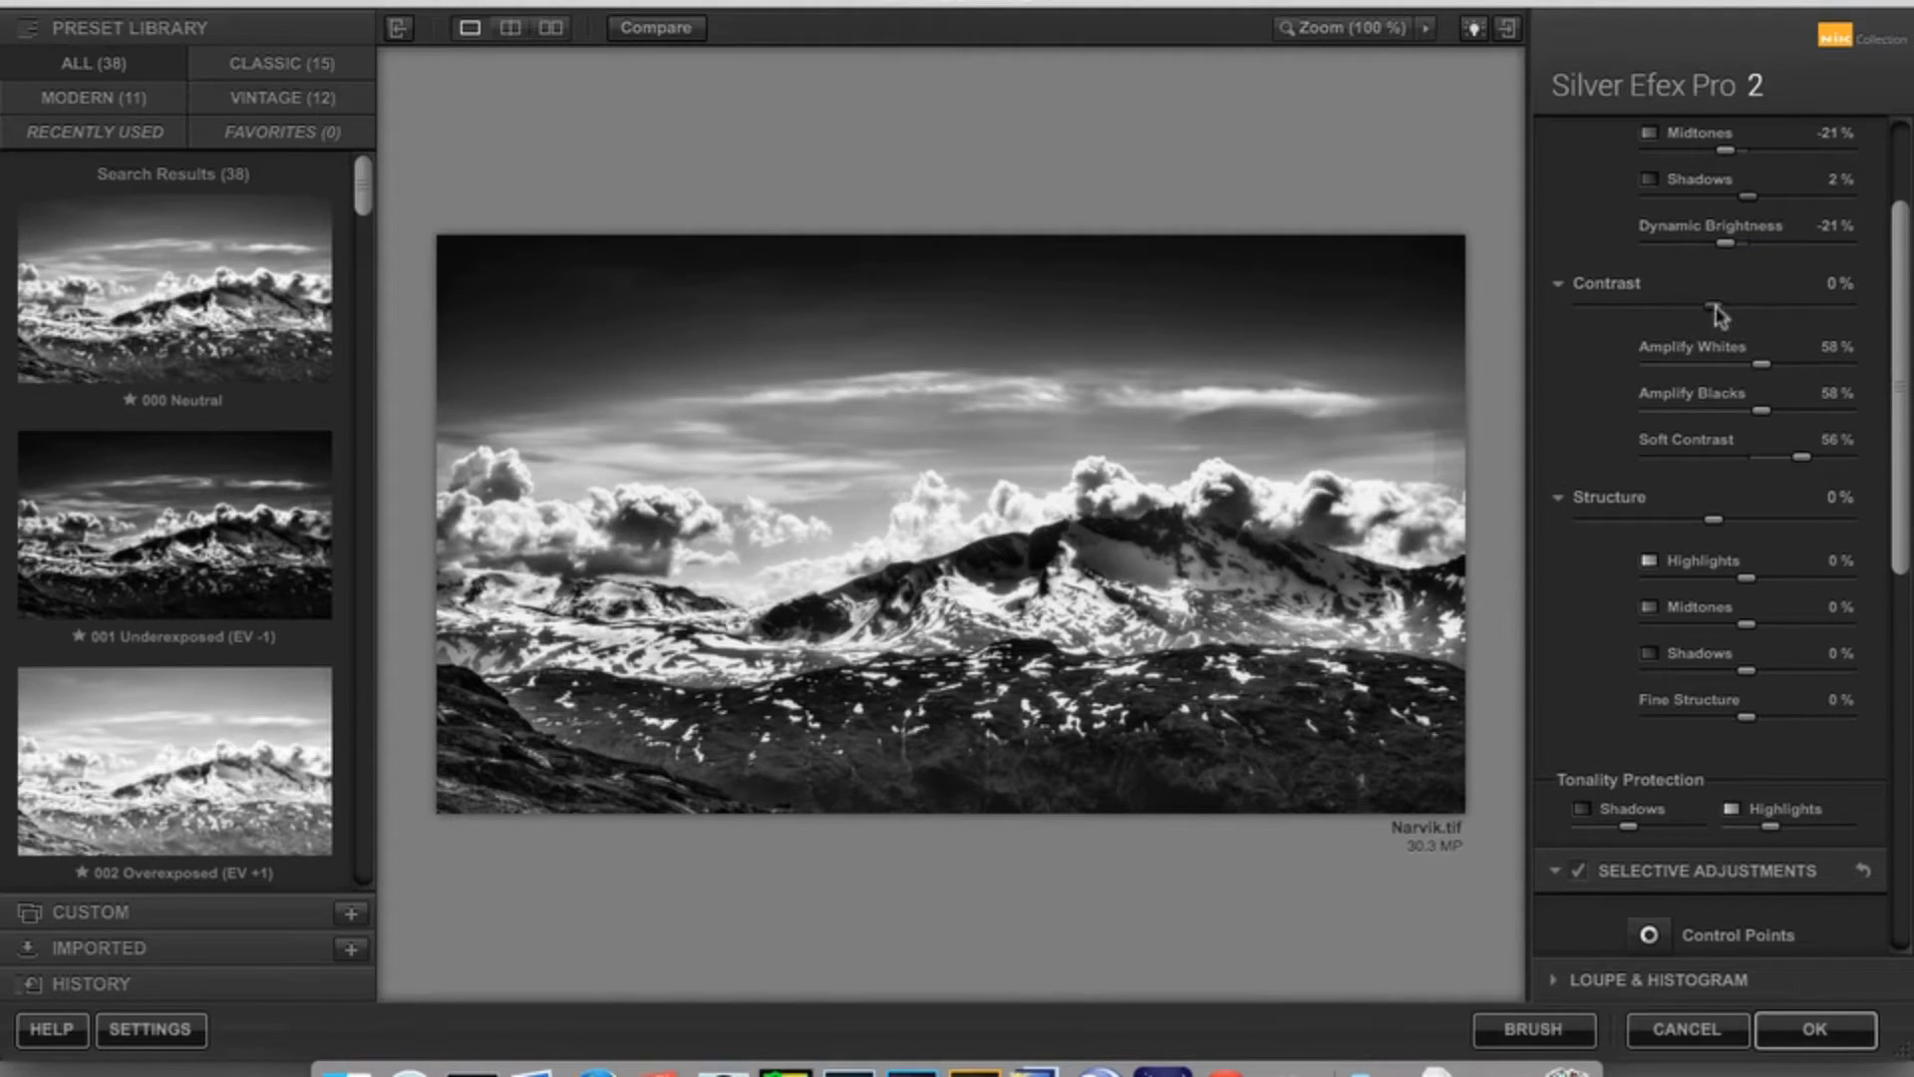
drag(1714, 309, 1731, 309)
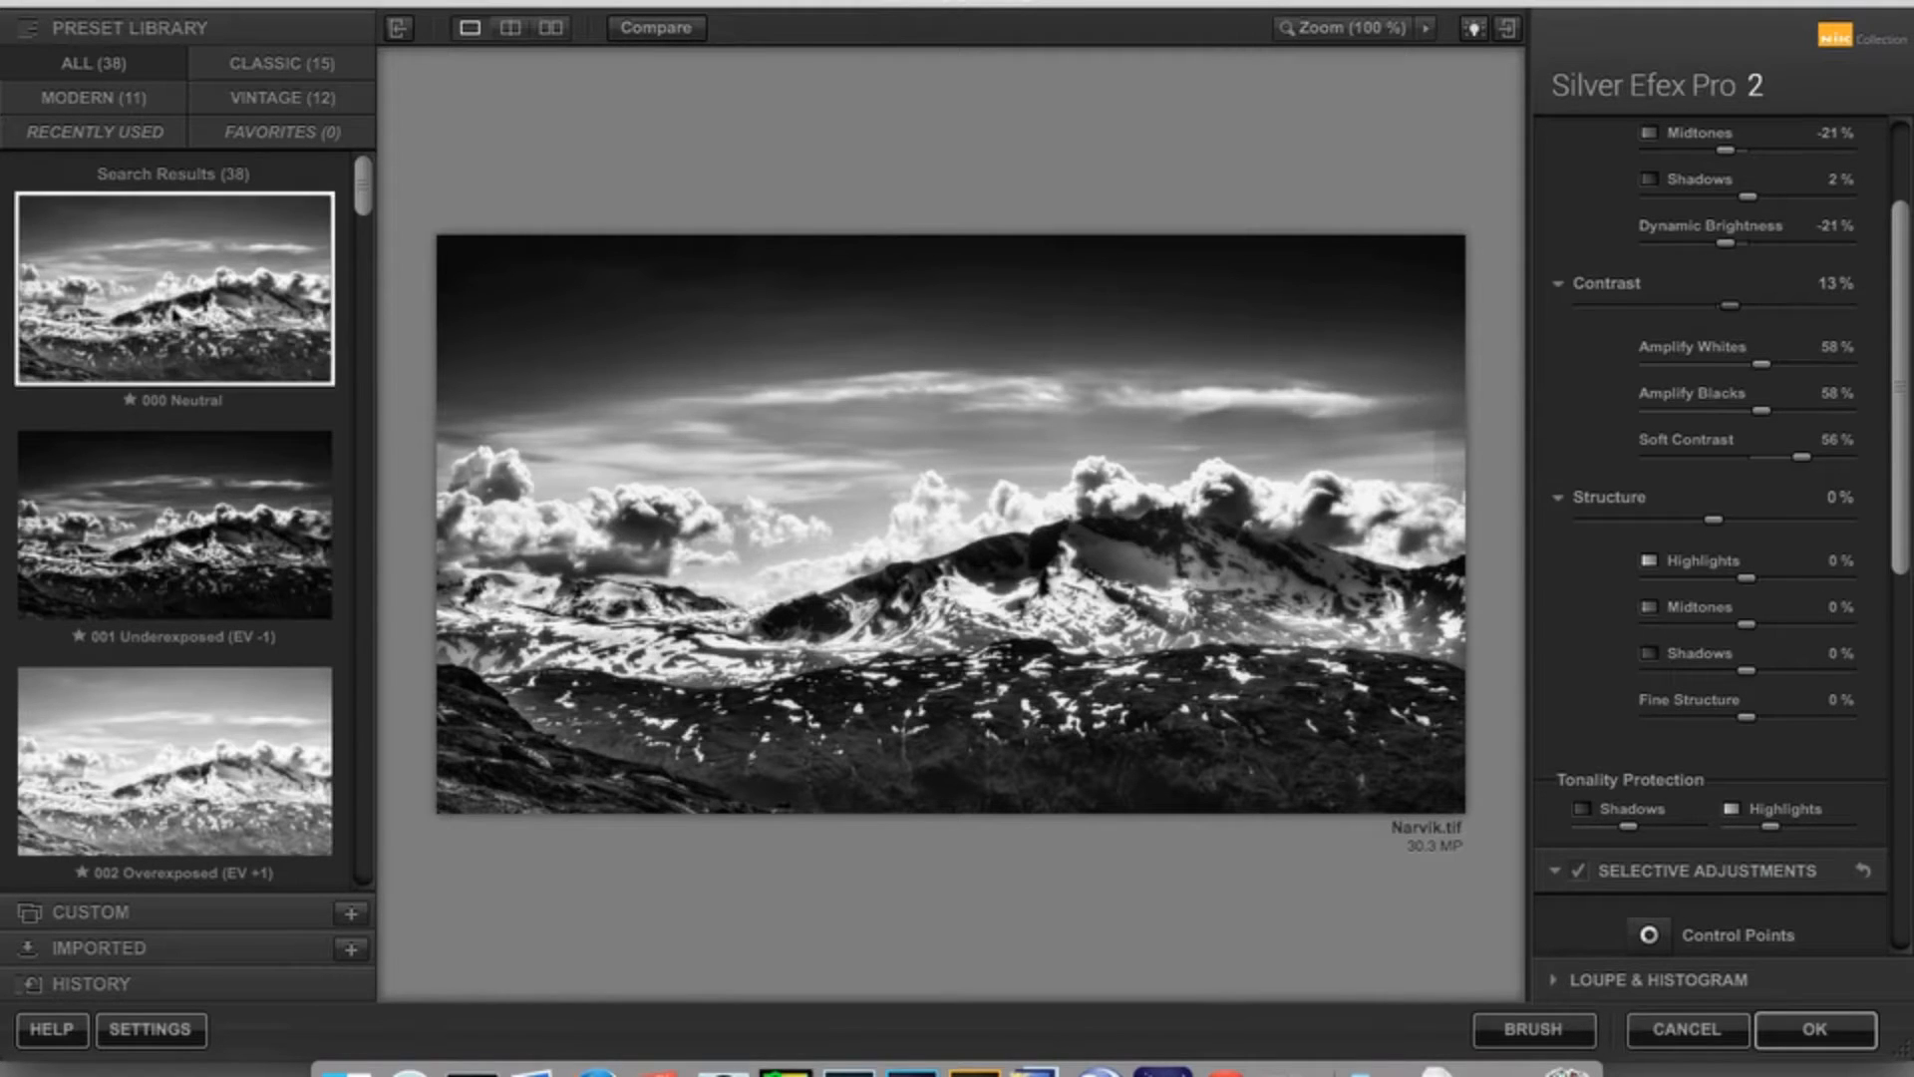
Apply the 000 Neutral preset to reset all the global adjustments.
click(178, 314)
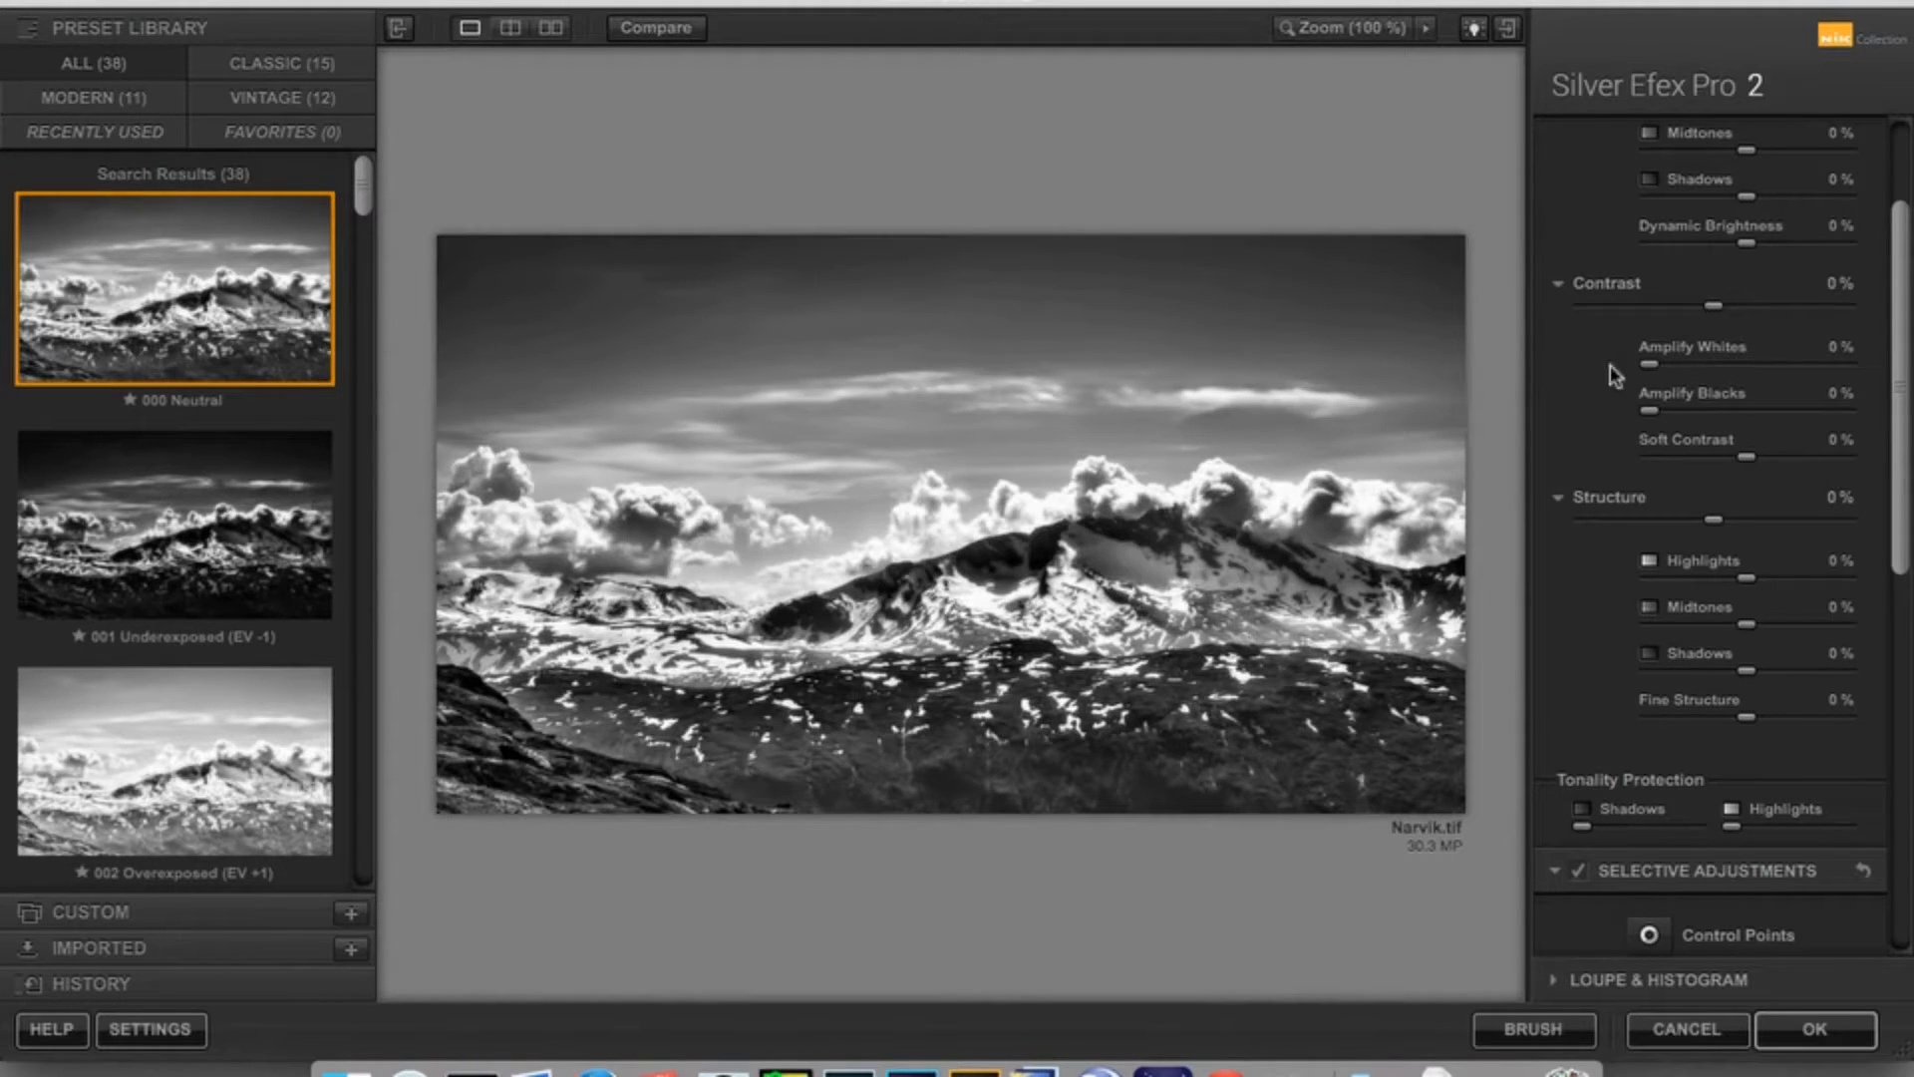
scroll(1613, 374, up, 3)
scroll(1610, 365, up, 2)
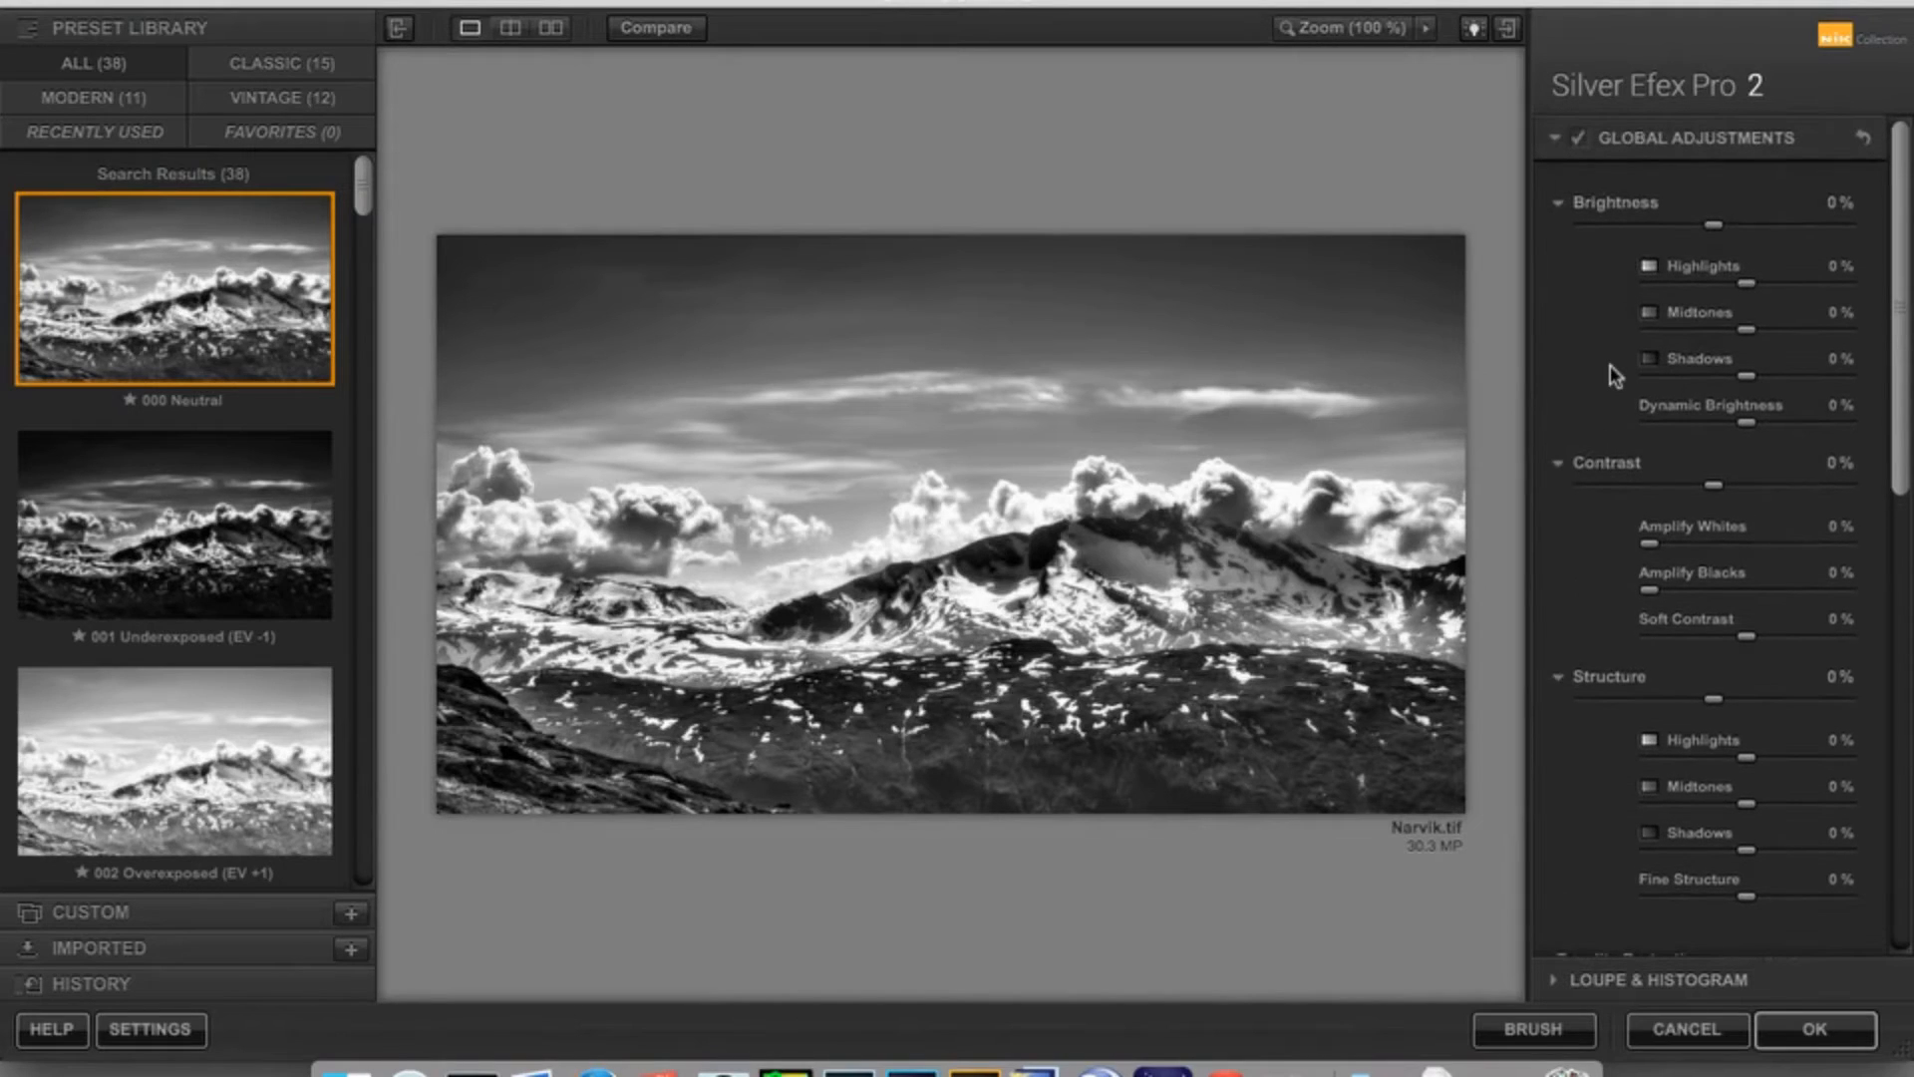
scroll(1611, 365, down, 1)
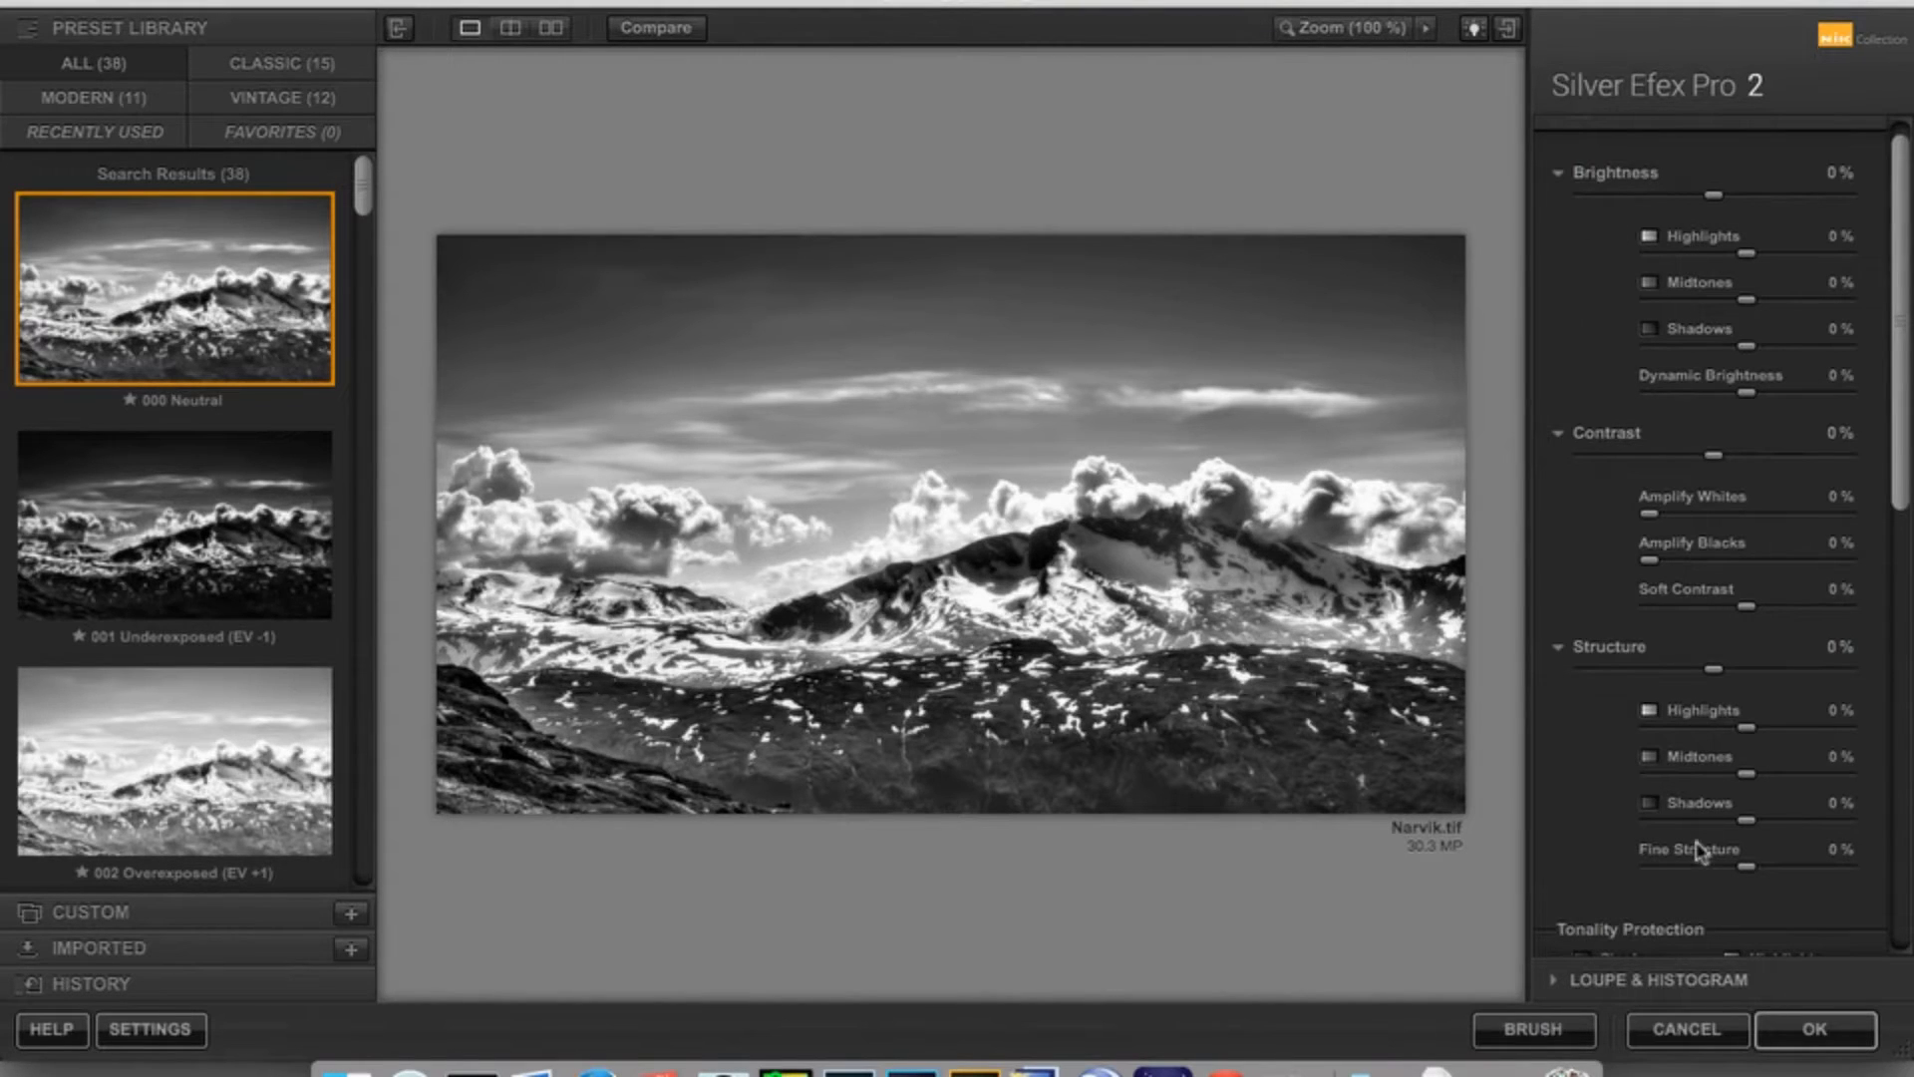
scroll(1701, 460, up, 3)
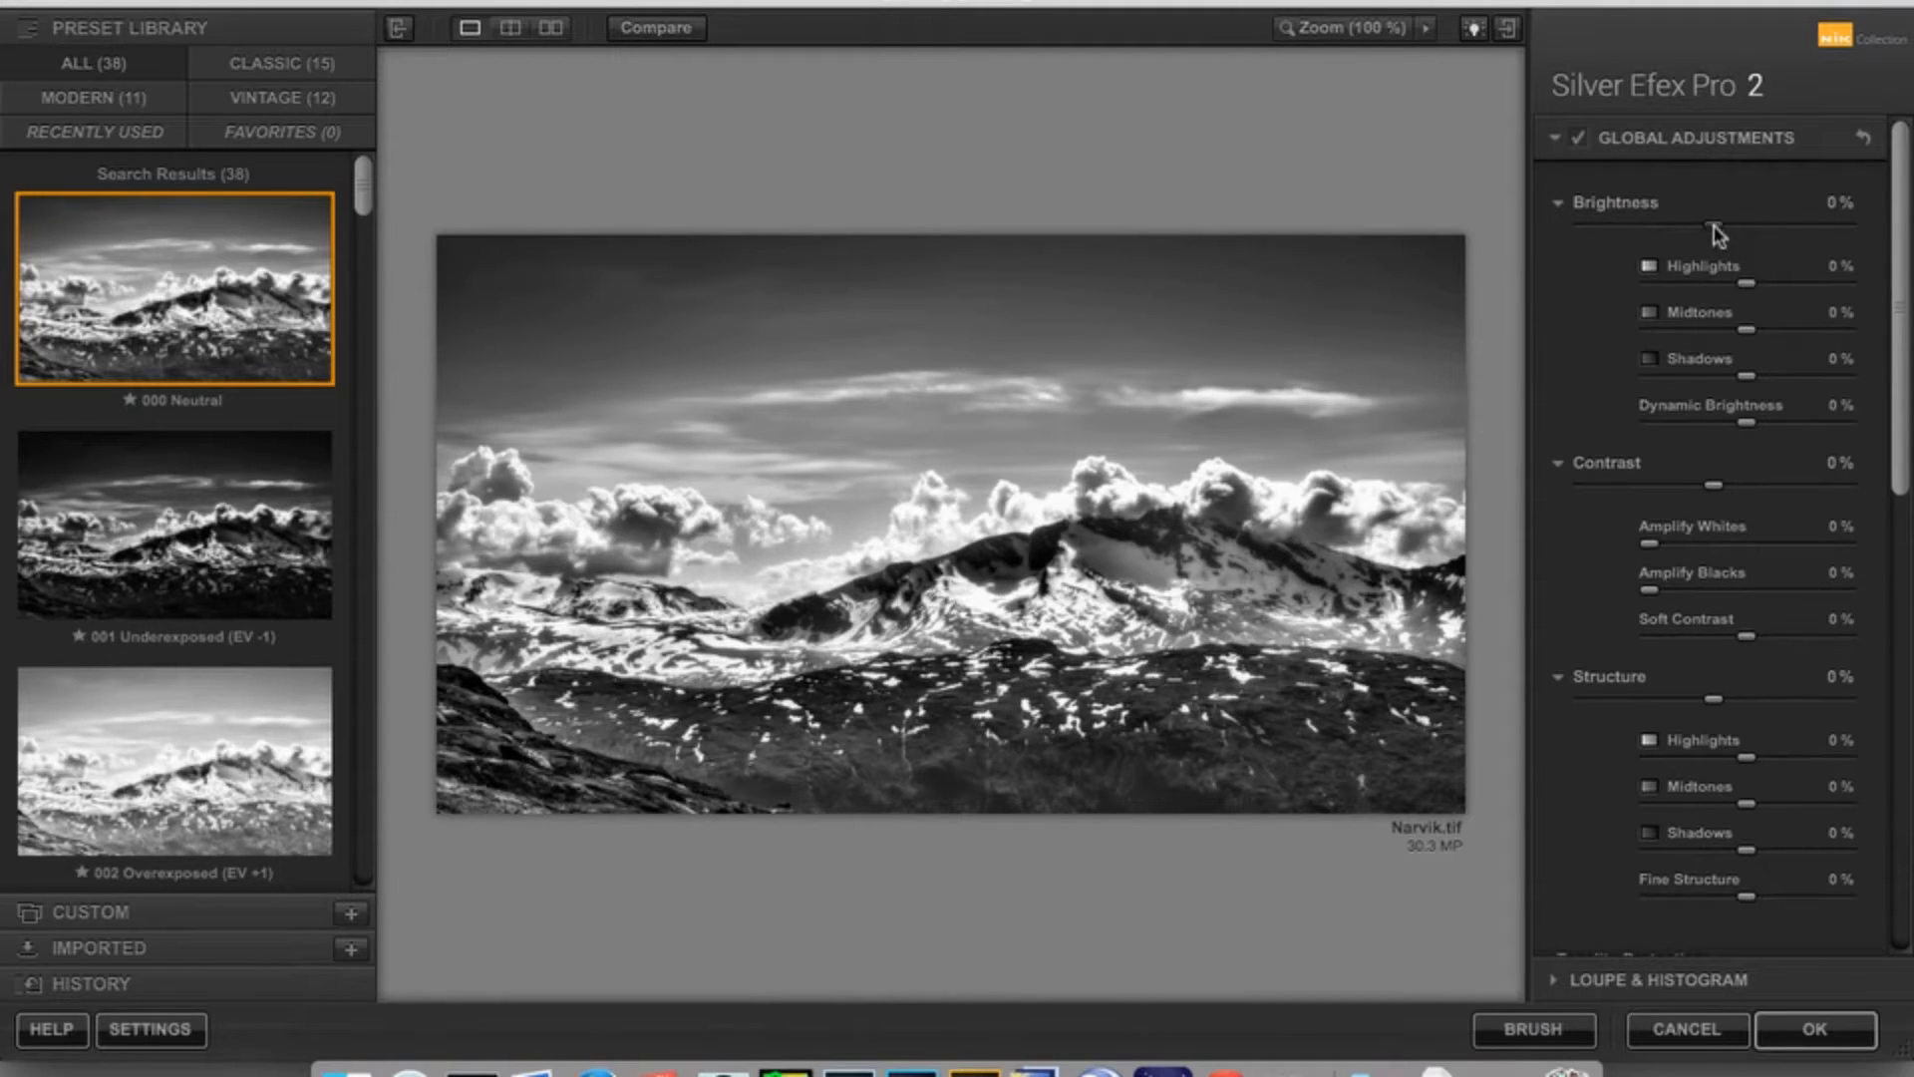
In the Brightness group, set Brightness to -13%, Dynamic Brightness to -16% and Midtones to -31%.
drag(1716, 229, 1700, 237)
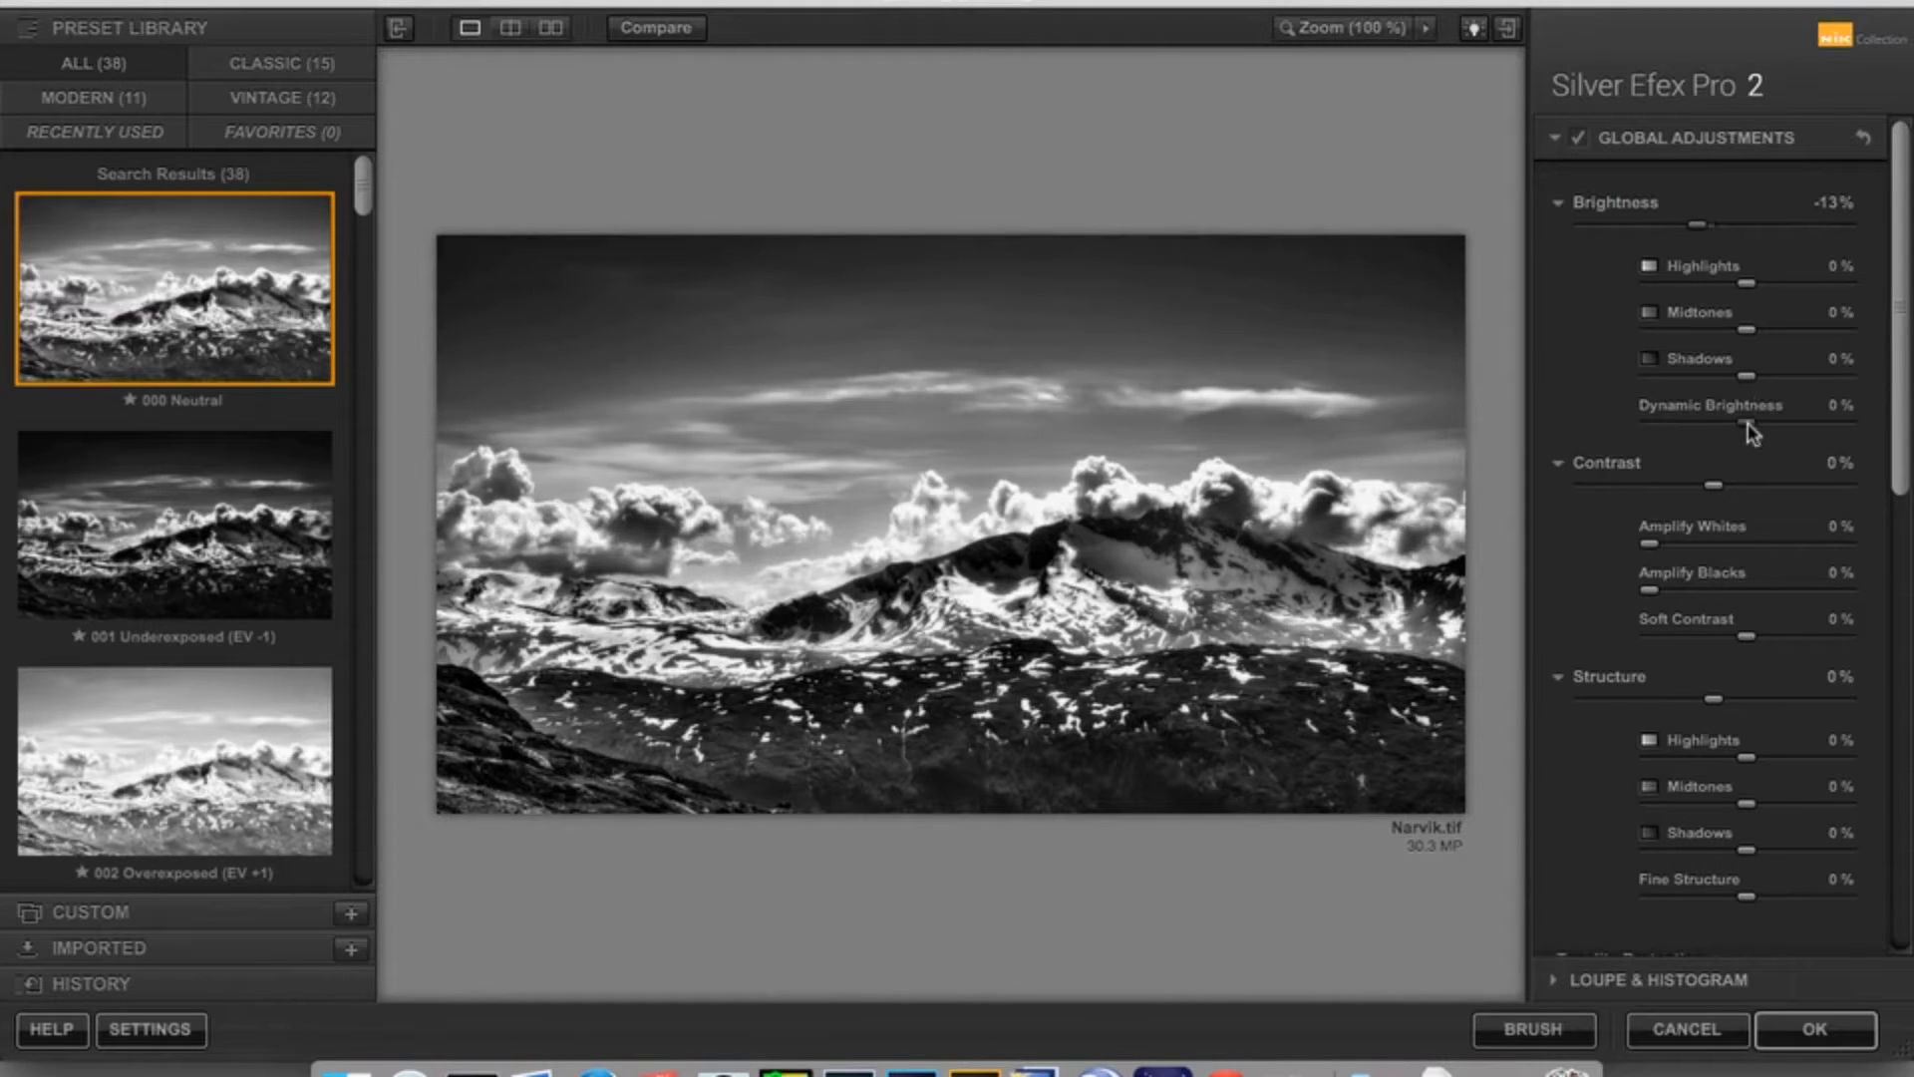
drag(1749, 430, 1734, 435)
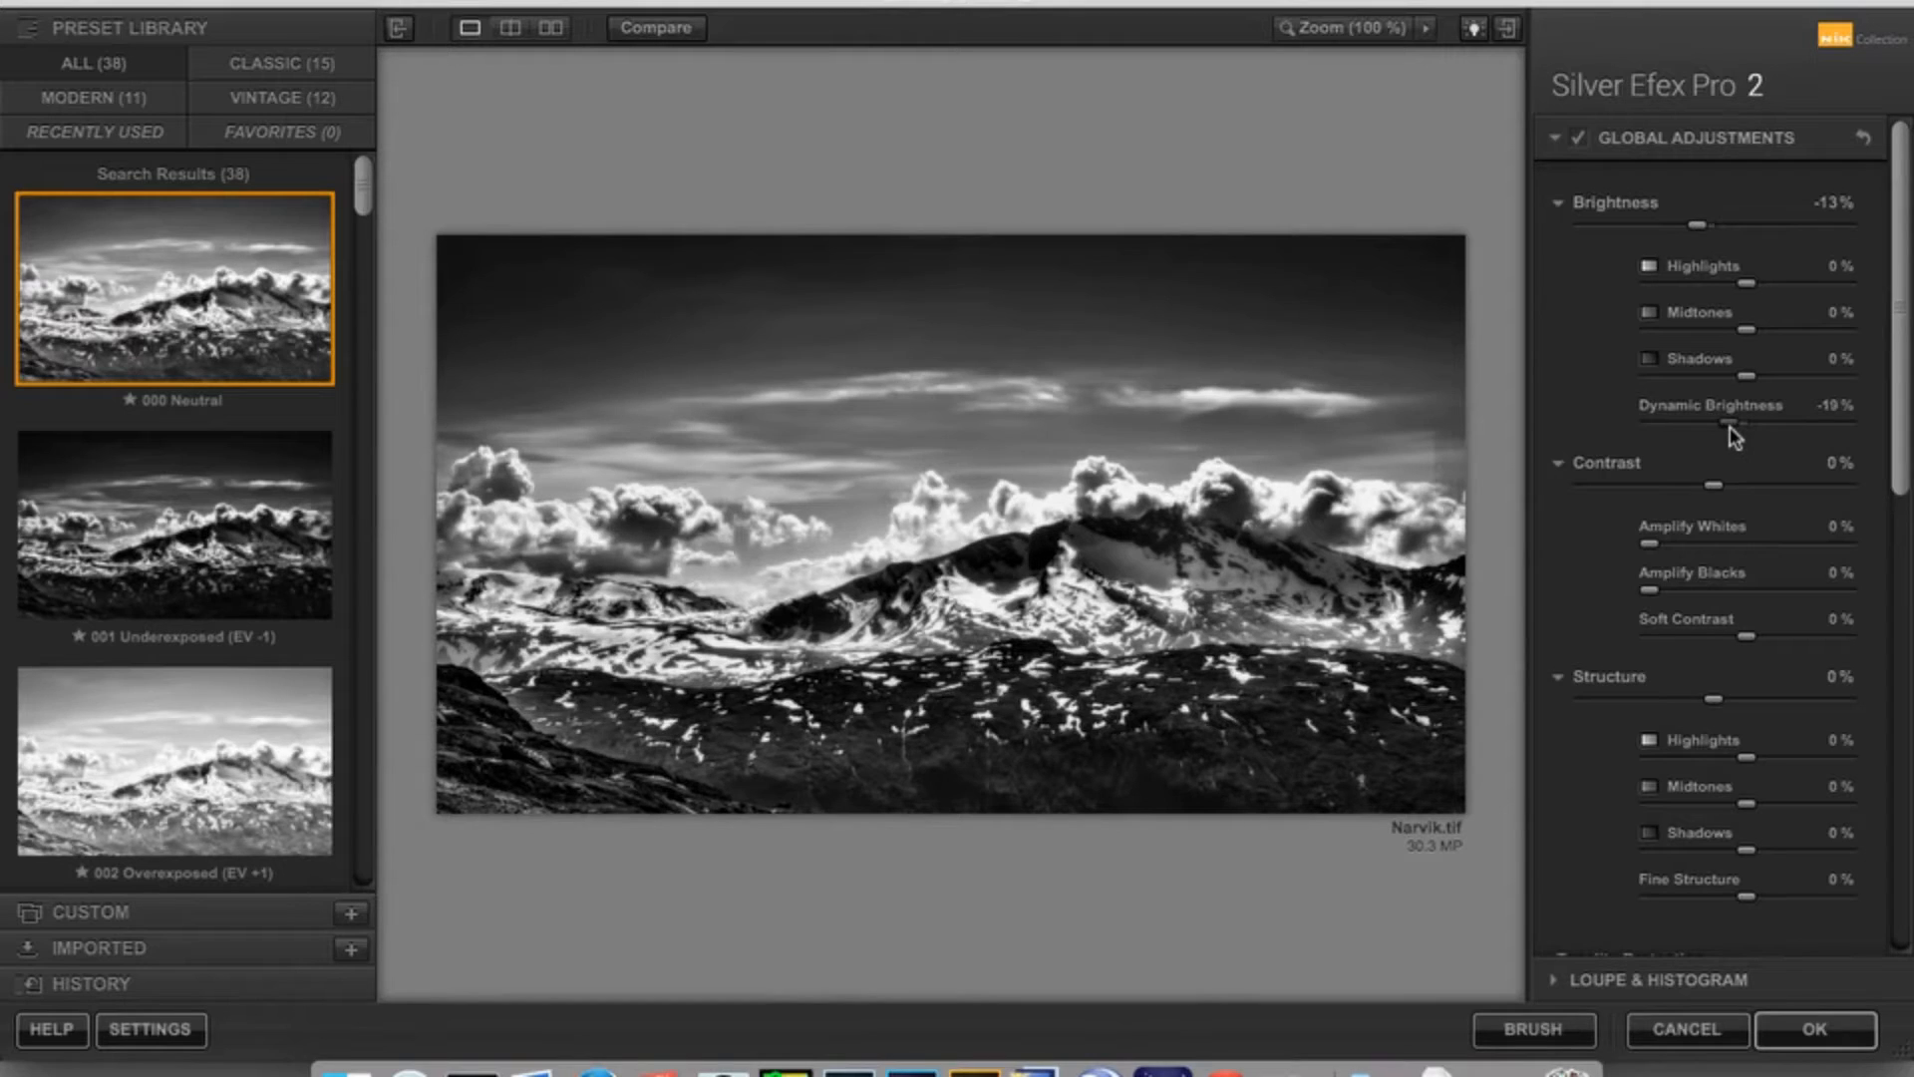
drag(1726, 427, 1735, 428)
drag(1746, 332, 1701, 350)
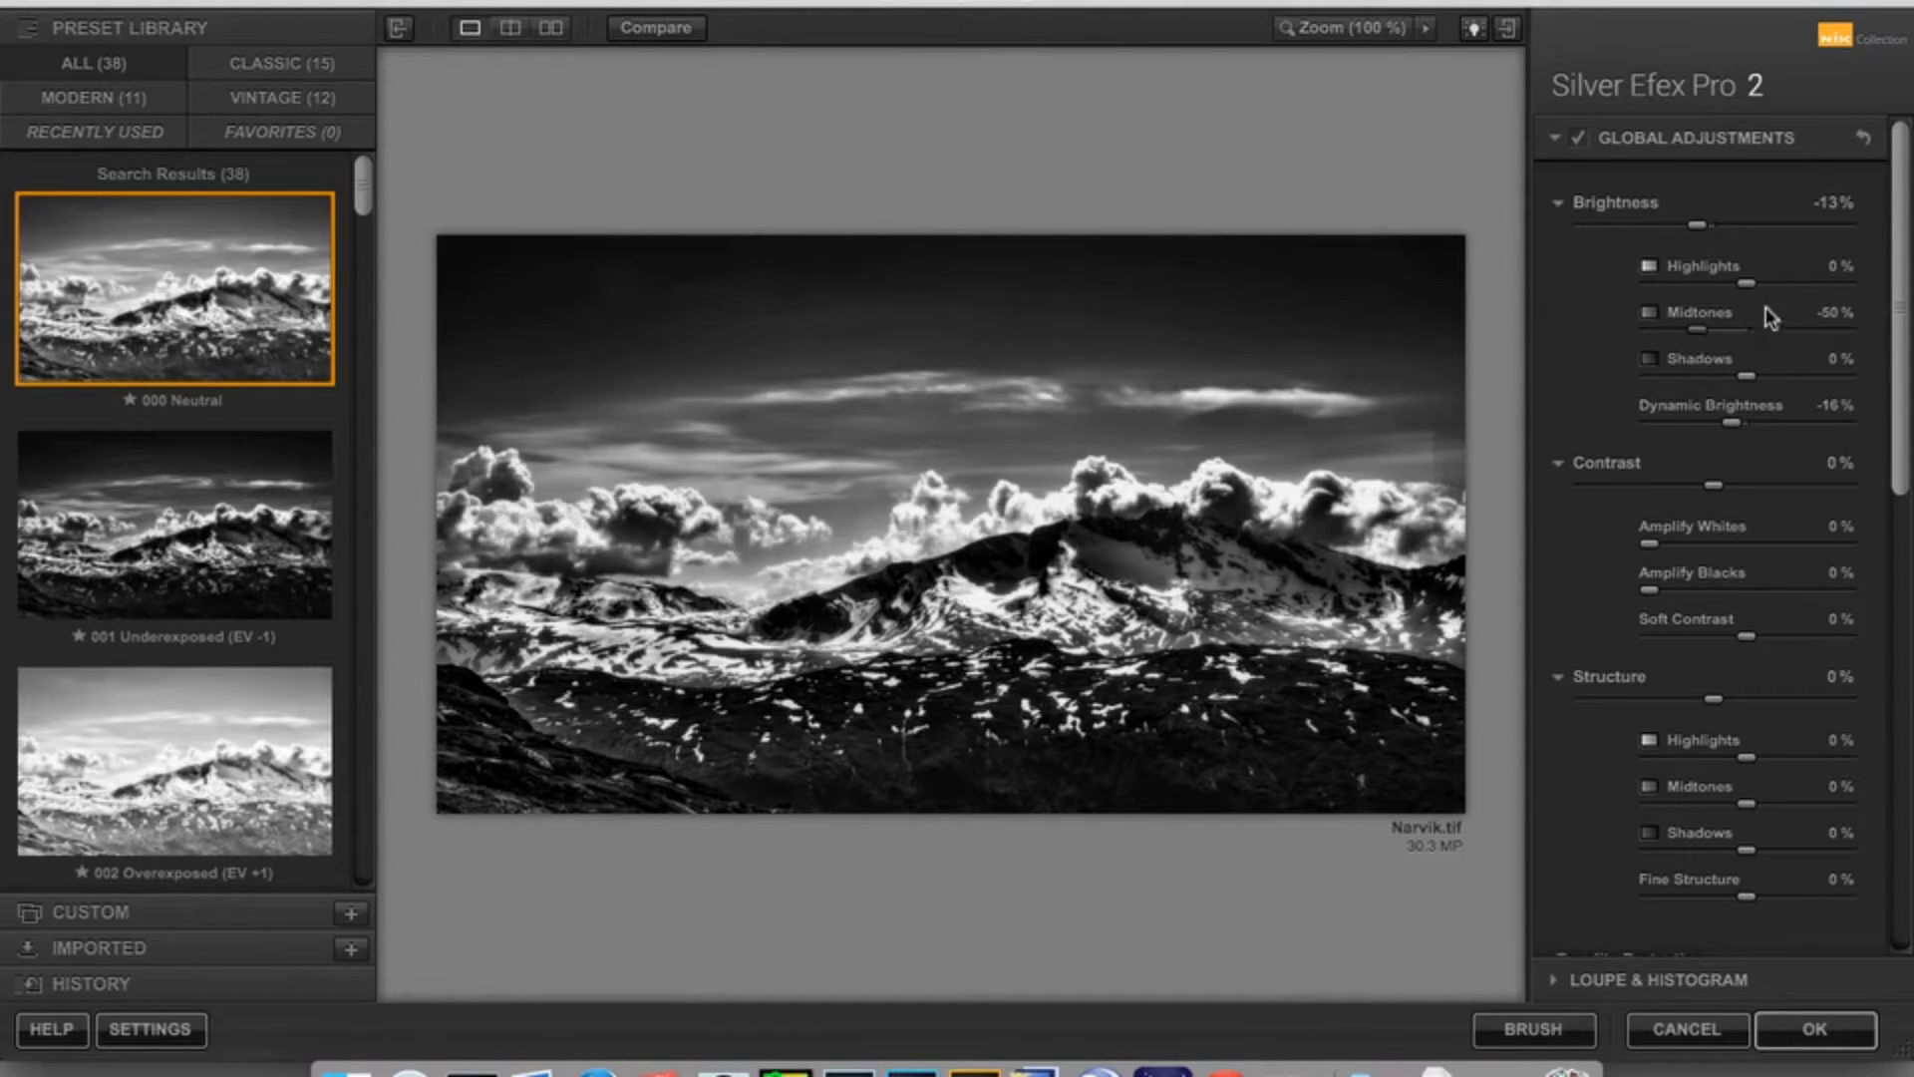
drag(1702, 333, 1717, 338)
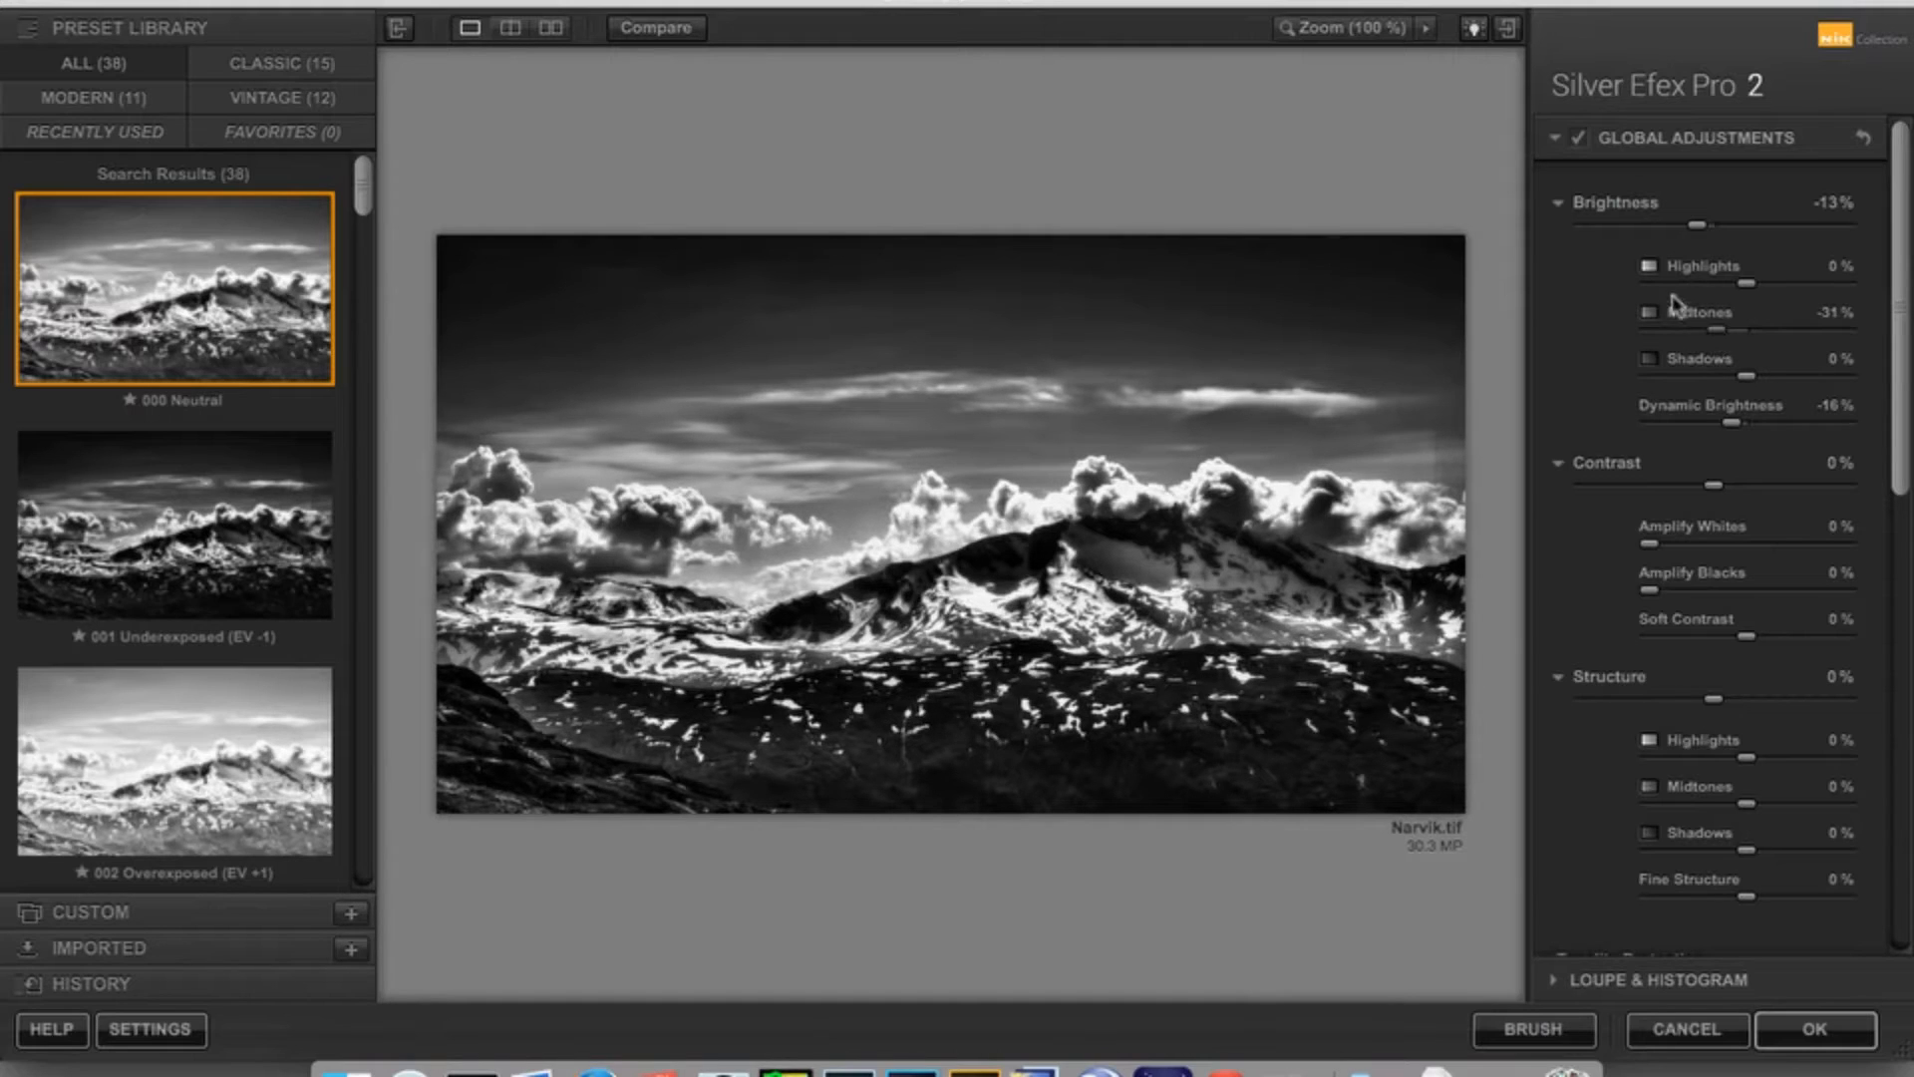
Set the brightness Highlights to 36%, Contrast to 7%, Amplify Whites to 11%, Amplify Blacks to 5% and Soft Contrast to 2%.
drag(1748, 282, 1783, 282)
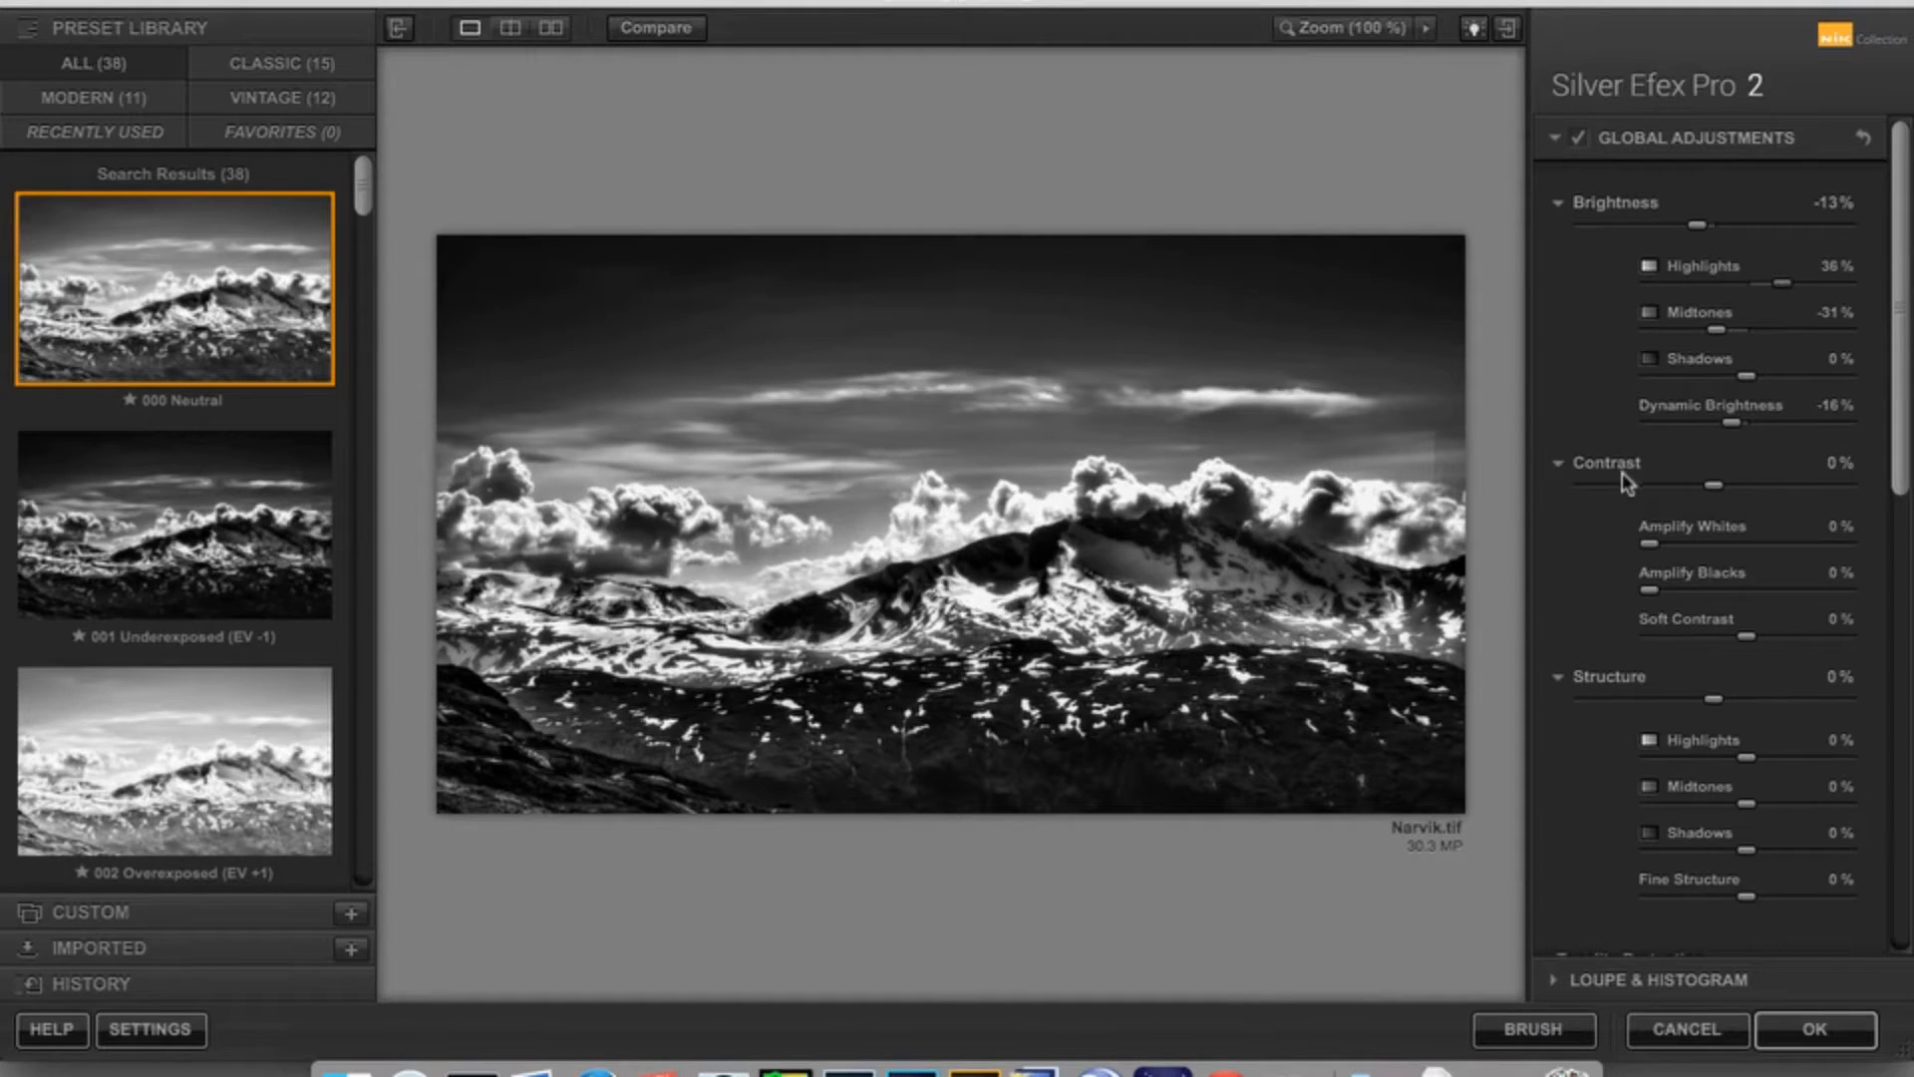
scroll(1625, 478, down, 3)
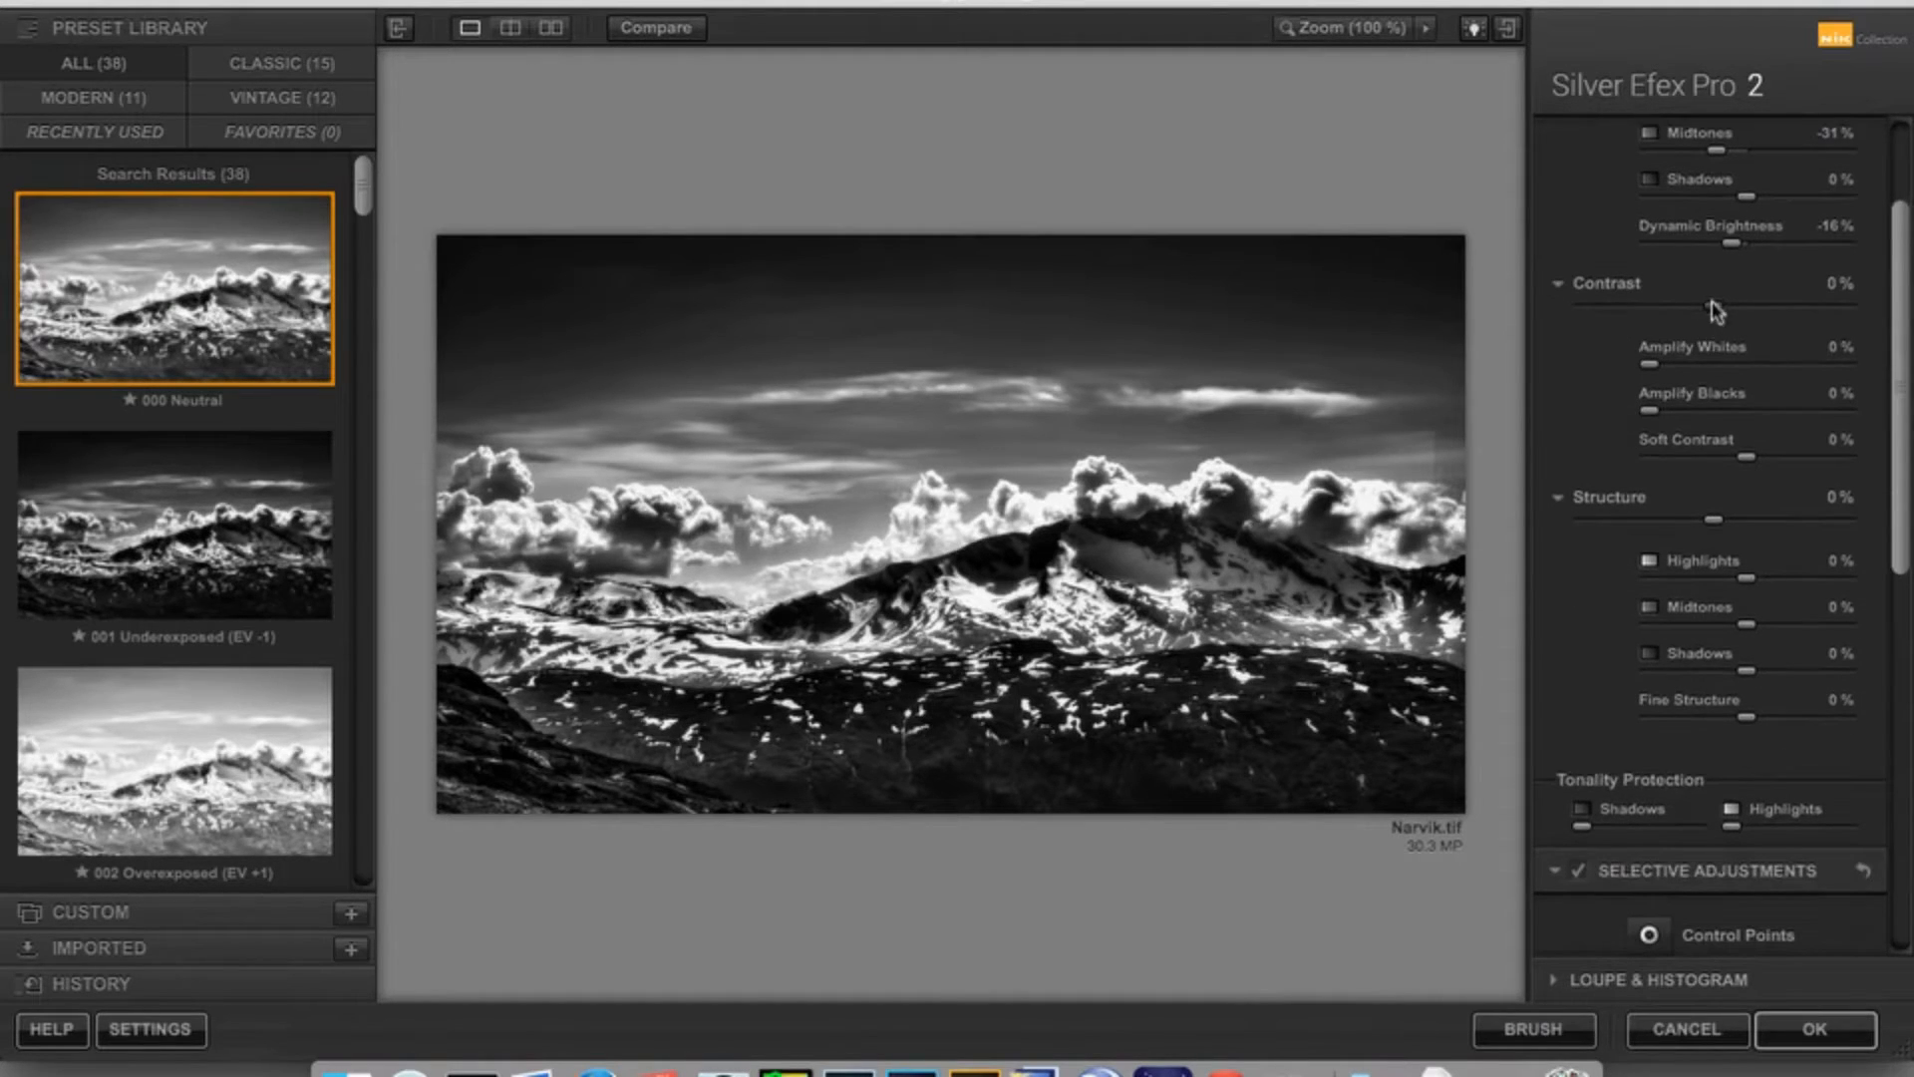
drag(1717, 317, 1727, 317)
mouse_move(1650, 364)
mouse_down()
mouse_move(1706, 363)
mouse_move(1673, 363)
mouse_up()
drag(1650, 418, 1661, 420)
drag(1740, 459, 1749, 472)
Set the Structure to 15%, with its Highlights at 7%, Midtones at -19% and Fine Structure at 36%.
scroll(1676, 493, down, 1)
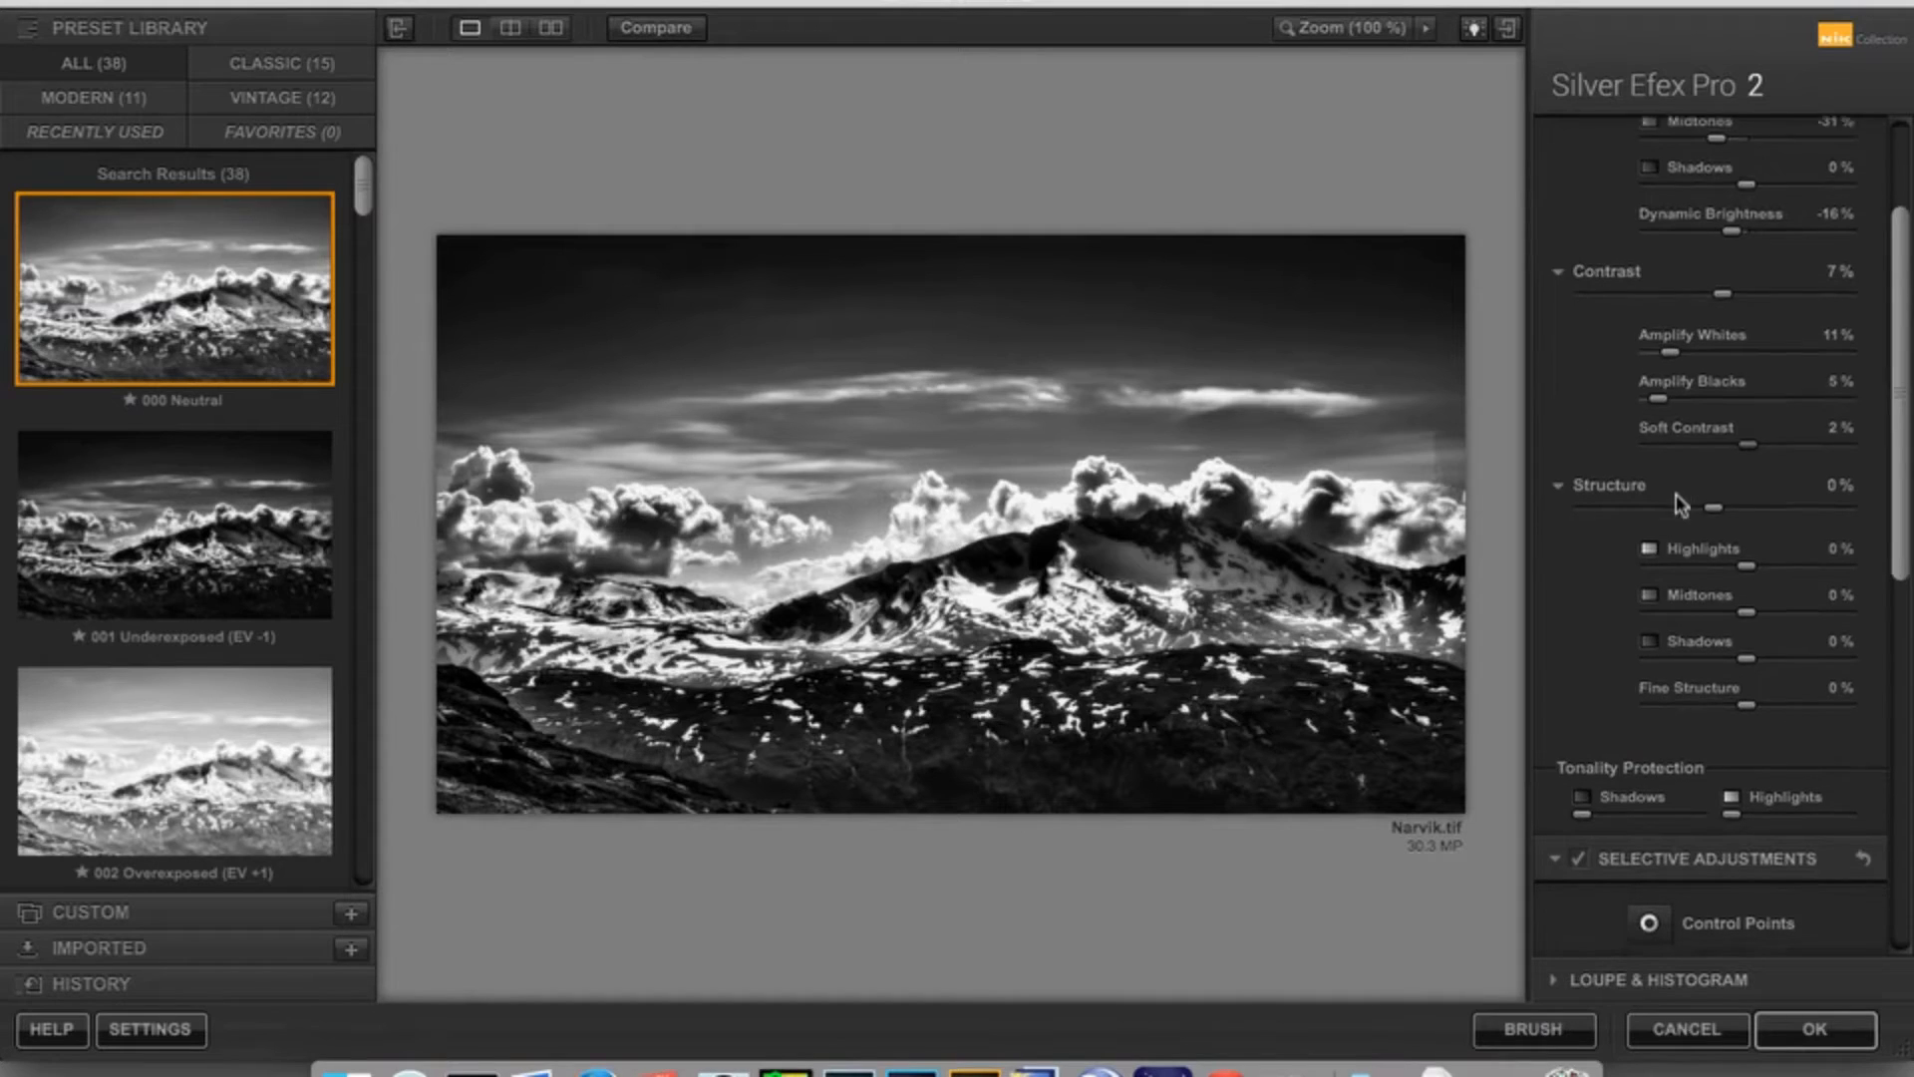
scroll(1677, 493, down, 5)
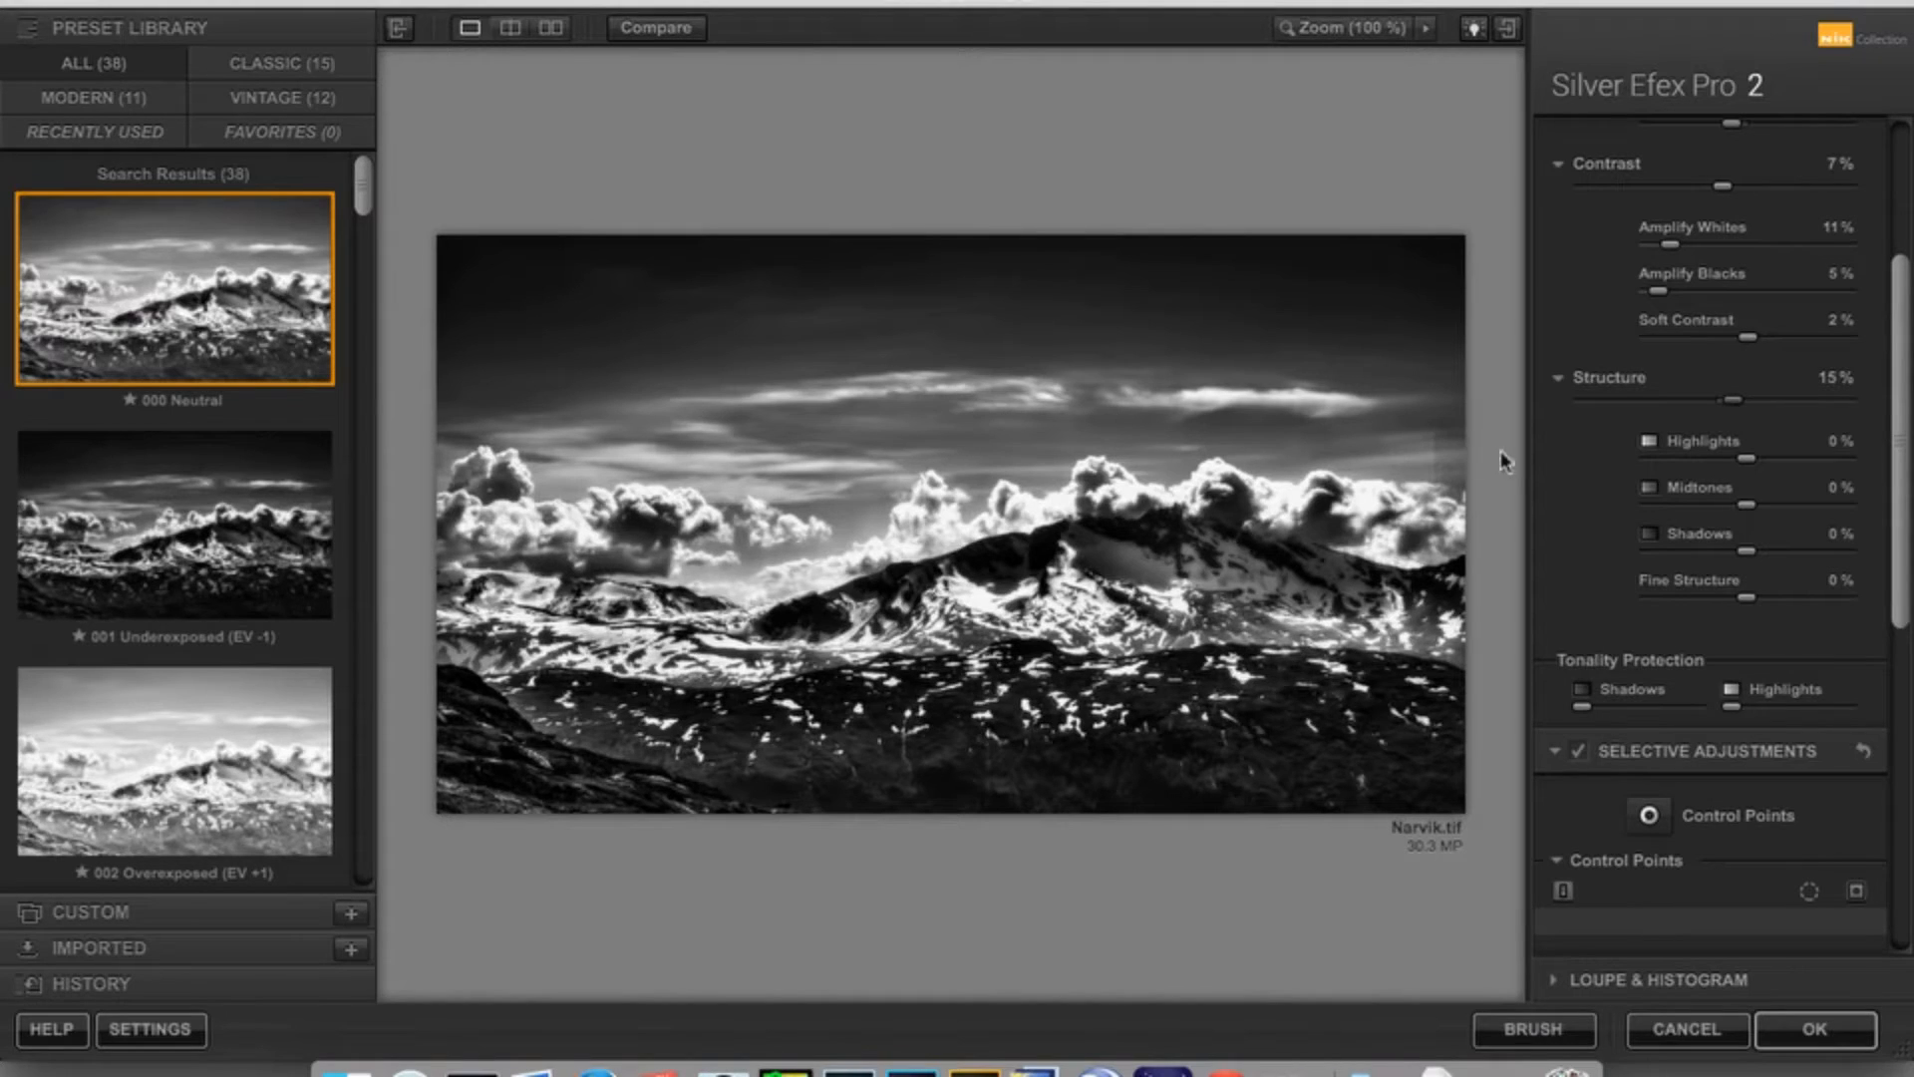
drag(1754, 466, 1763, 468)
drag(1747, 505, 1737, 513)
drag(1746, 597, 1786, 604)
Raise the Tonality Protection for the Shadows slightly.
scroll(1591, 565, down, 2)
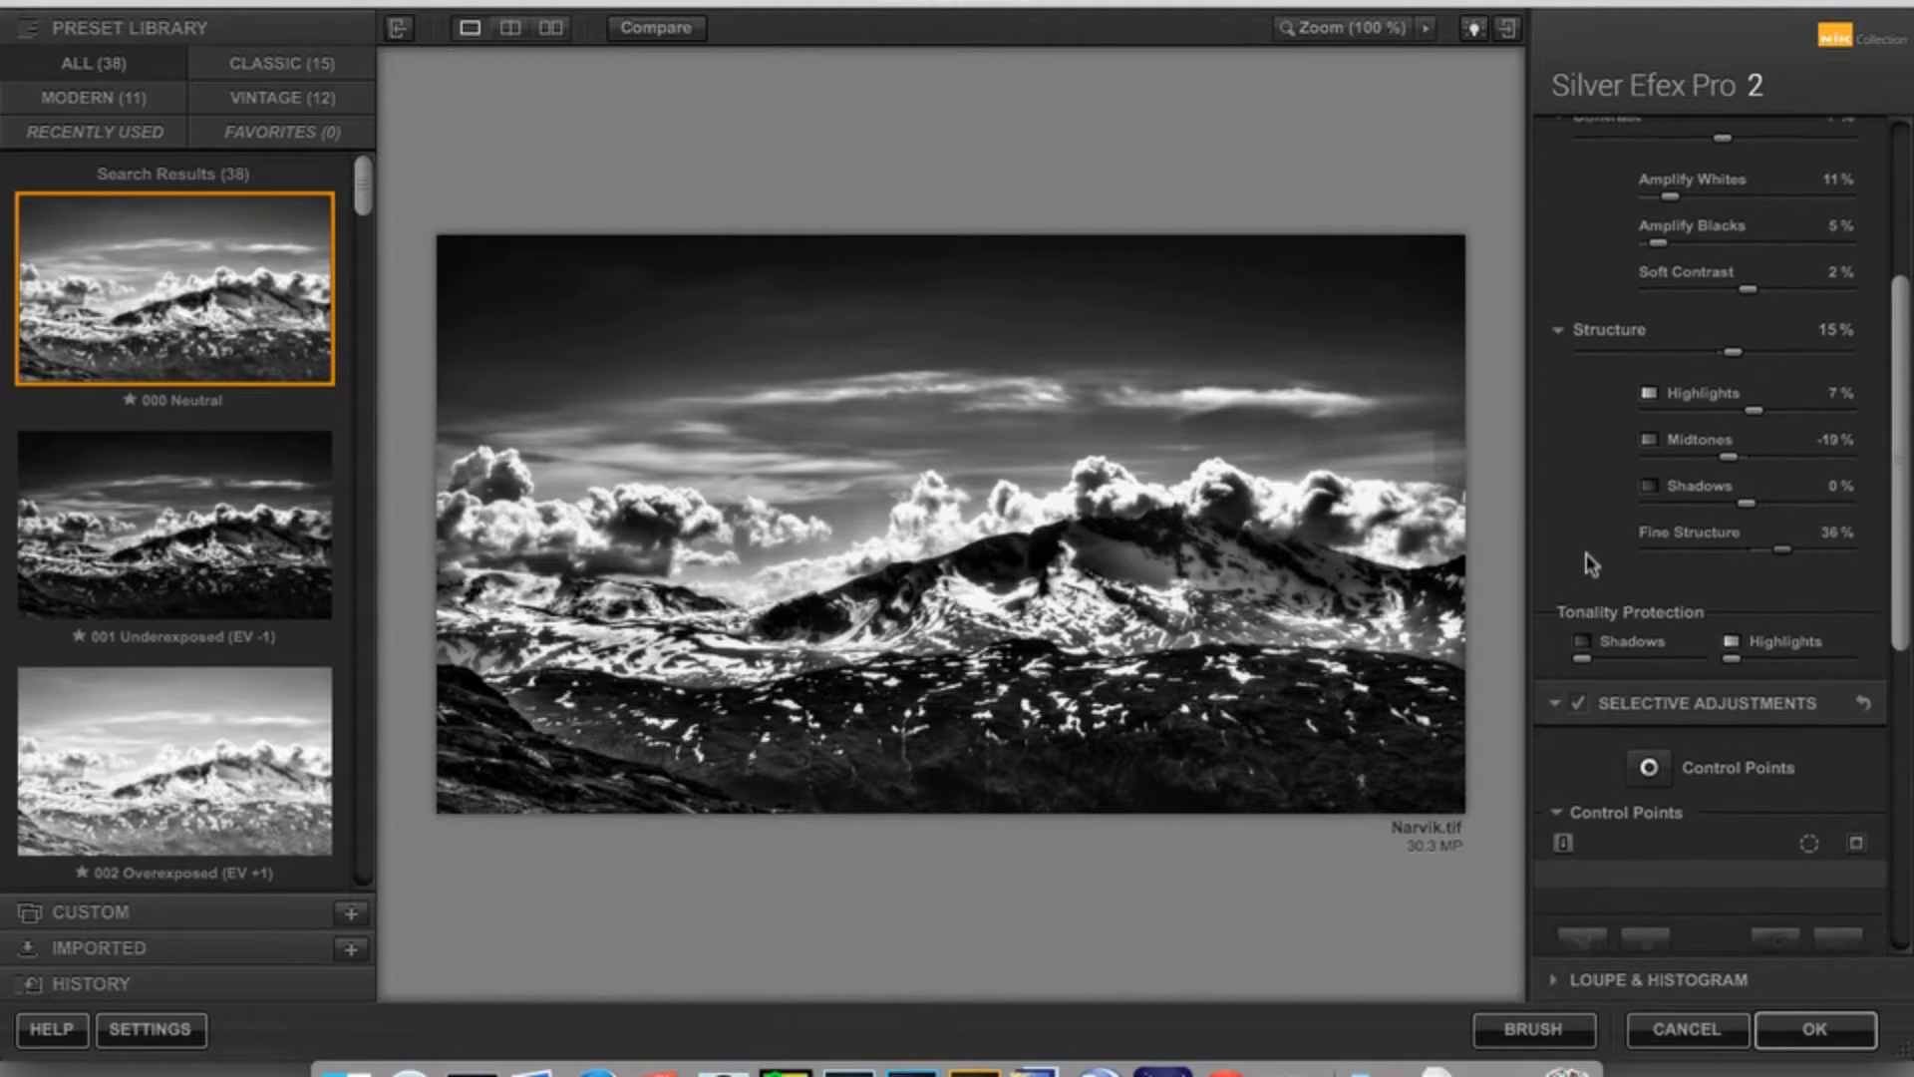
scroll(1591, 565, down, 3)
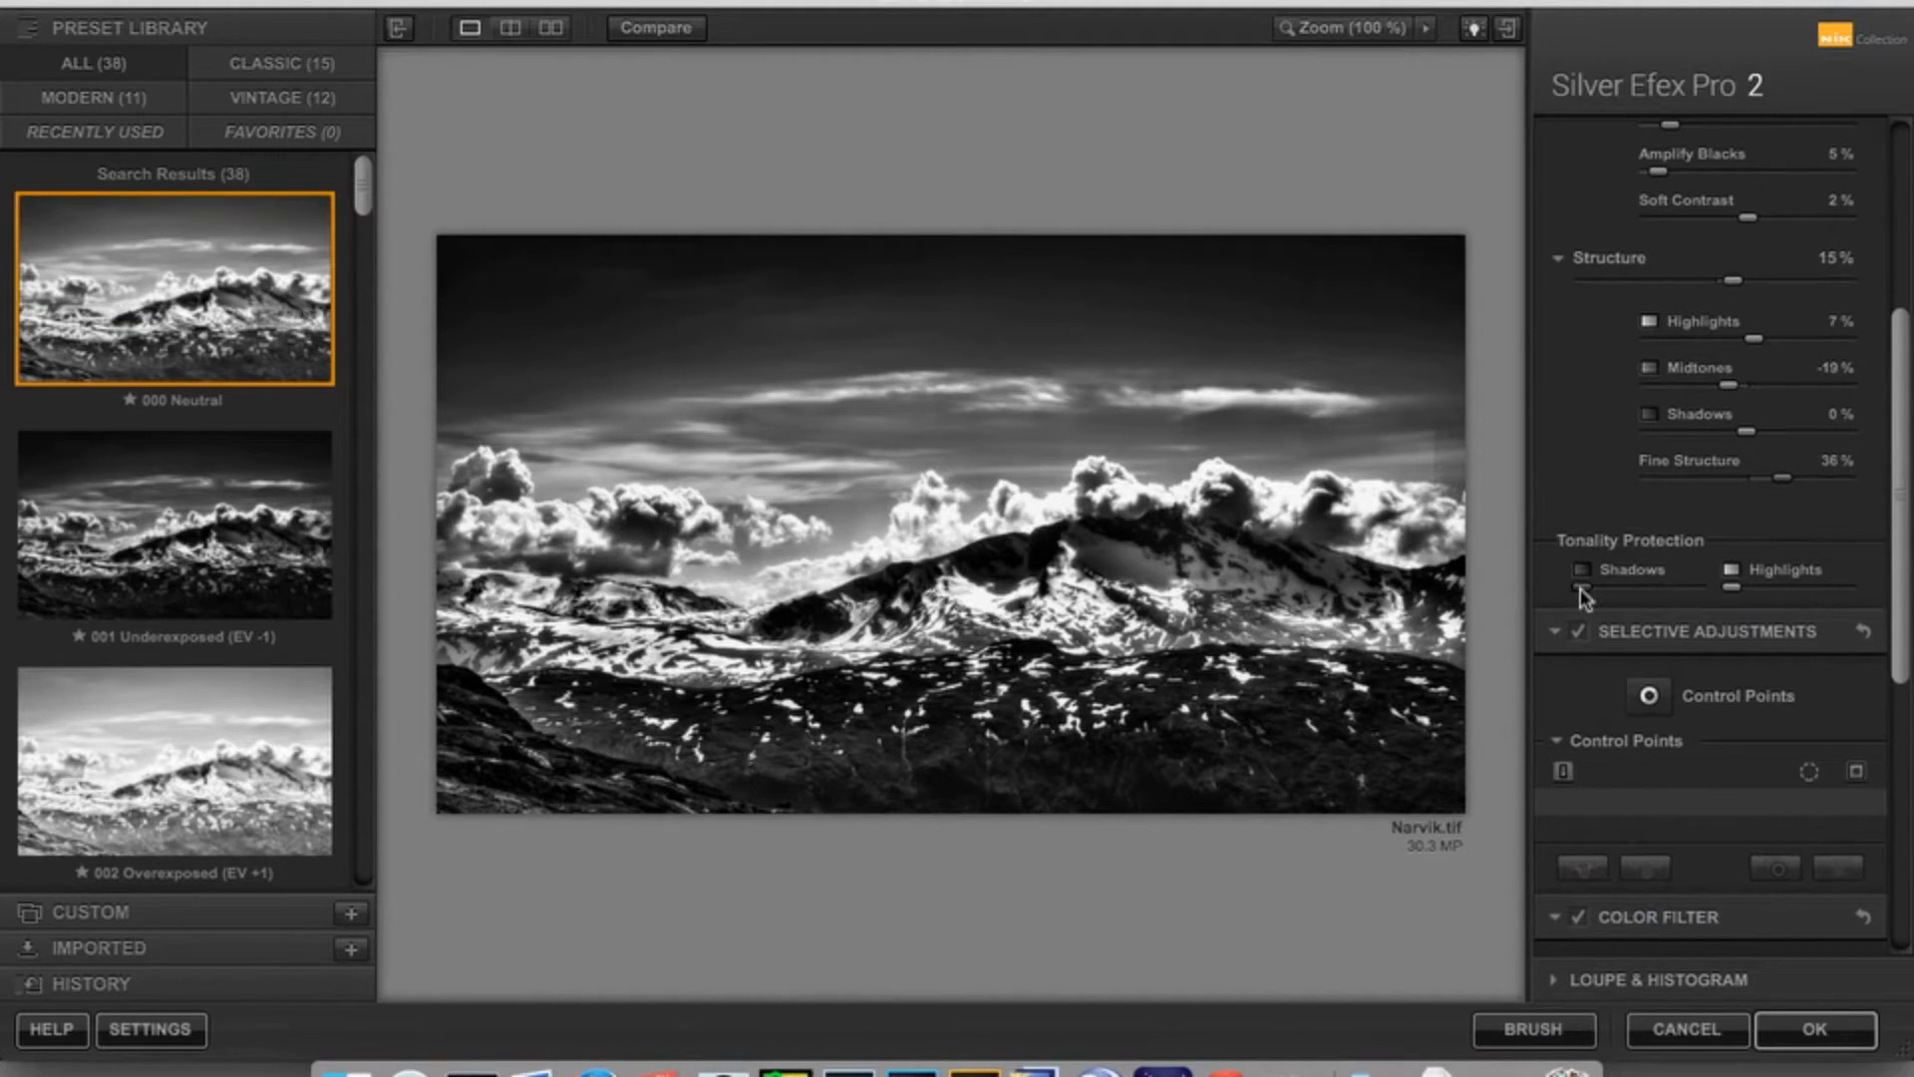
drag(1582, 589, 1601, 587)
Try the red, yellow, green and blue color filters and compare the photo with the filter off and on.
scroll(1640, 488, down, 6)
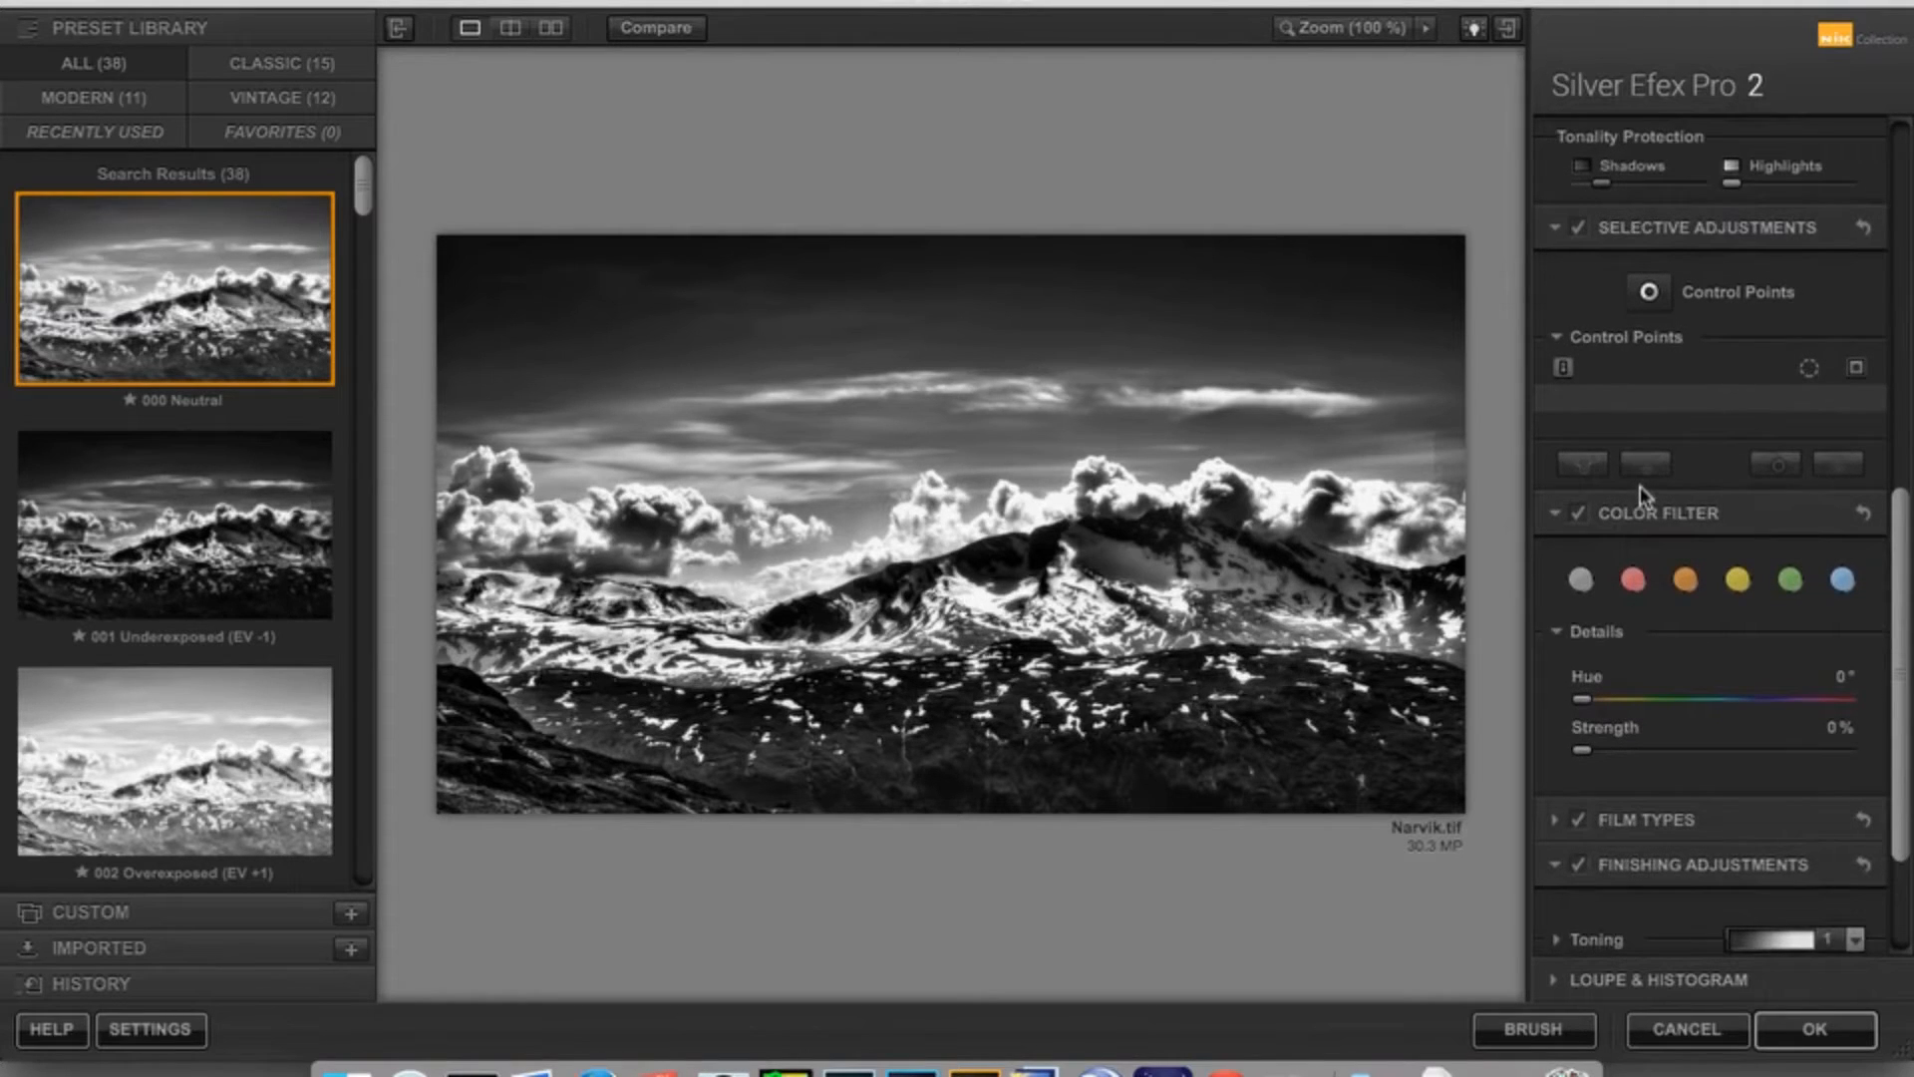
scroll(1640, 496, down, 4)
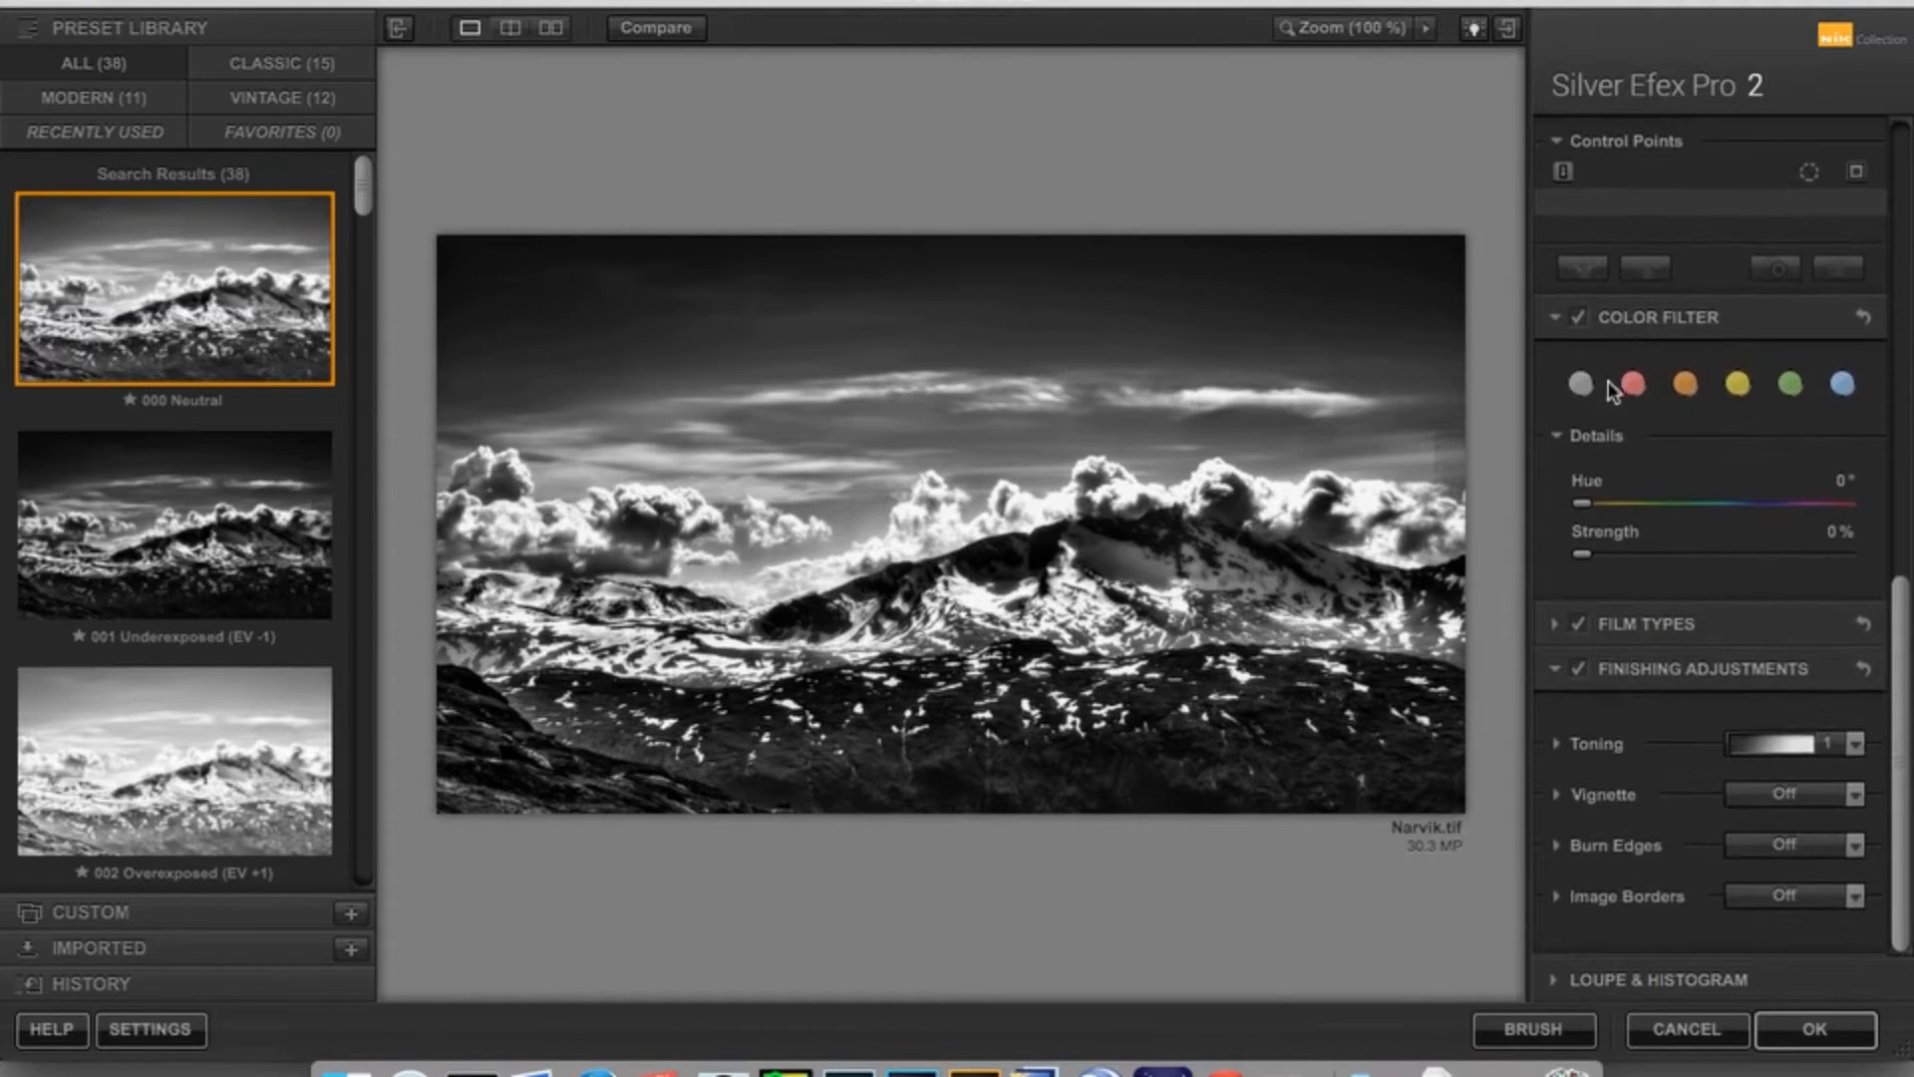
scroll(1610, 329, up, 4)
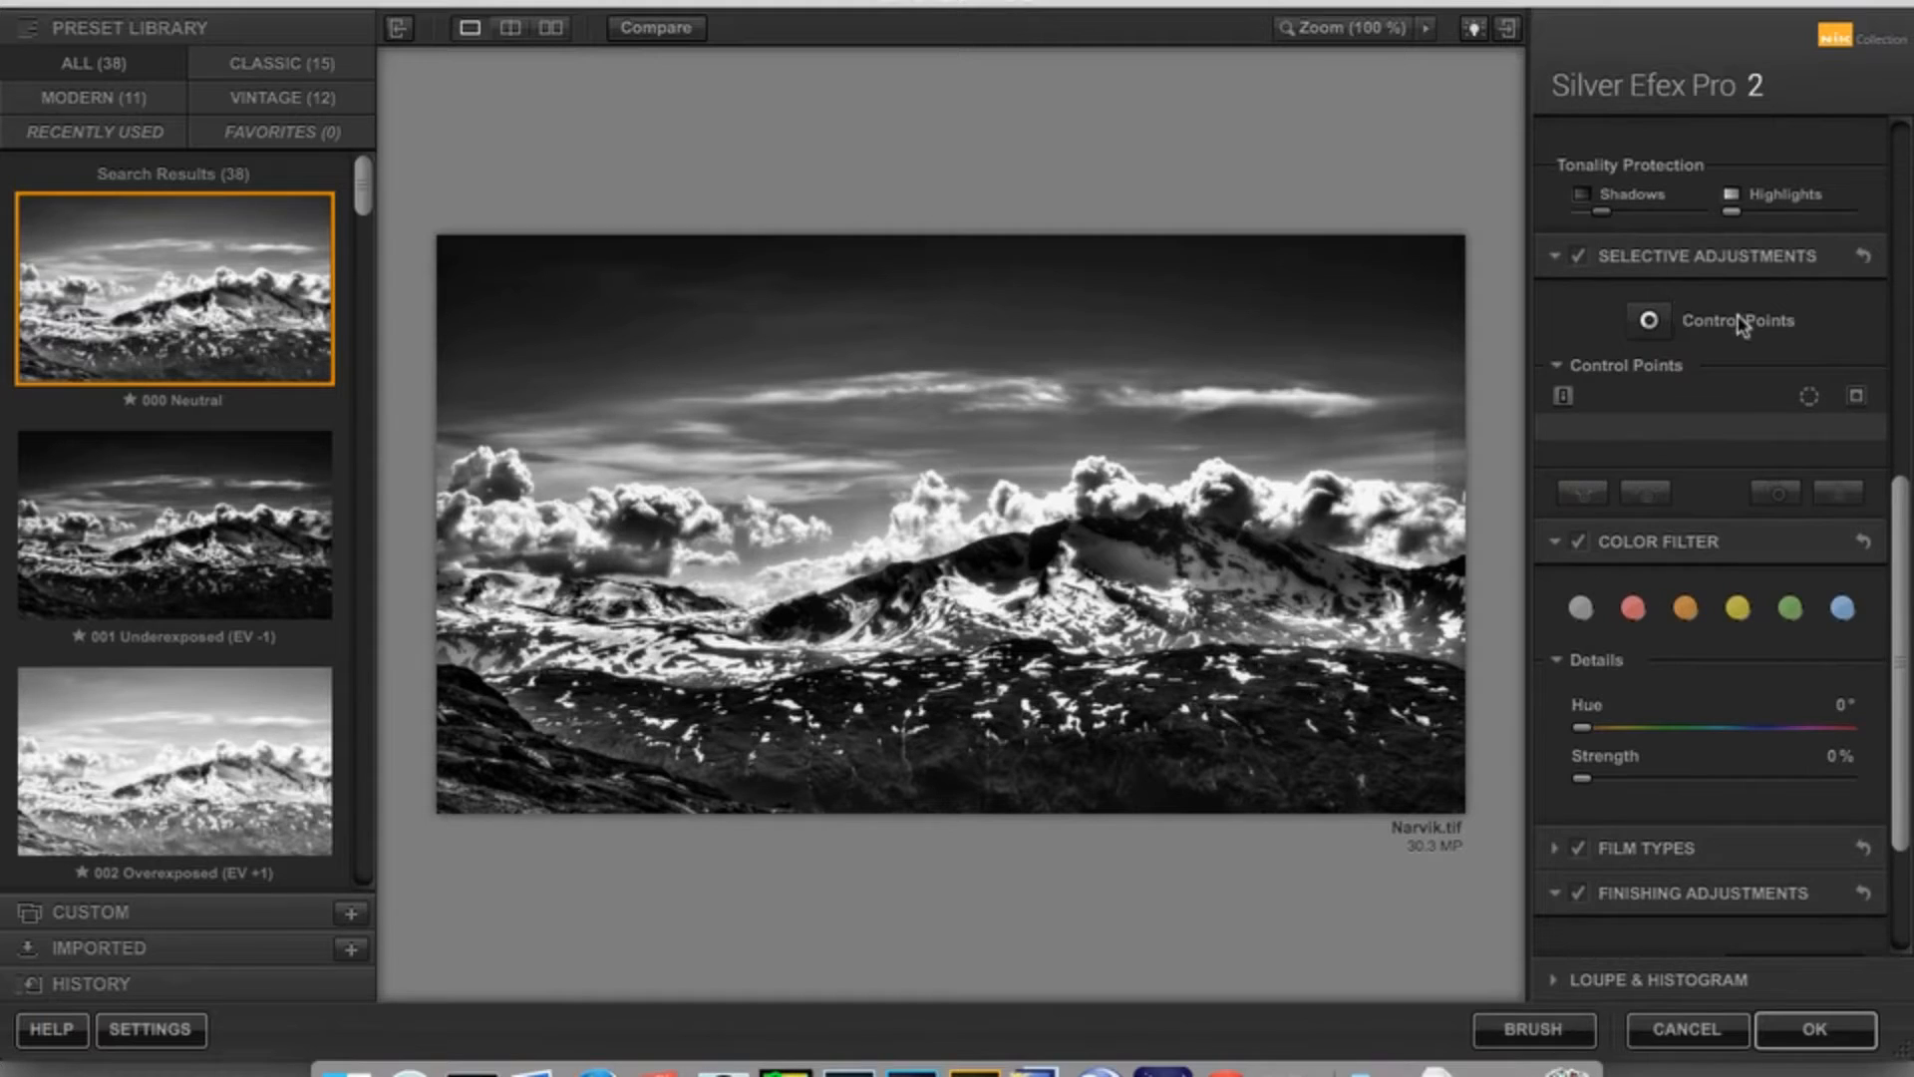
scroll(1739, 324, down, 5)
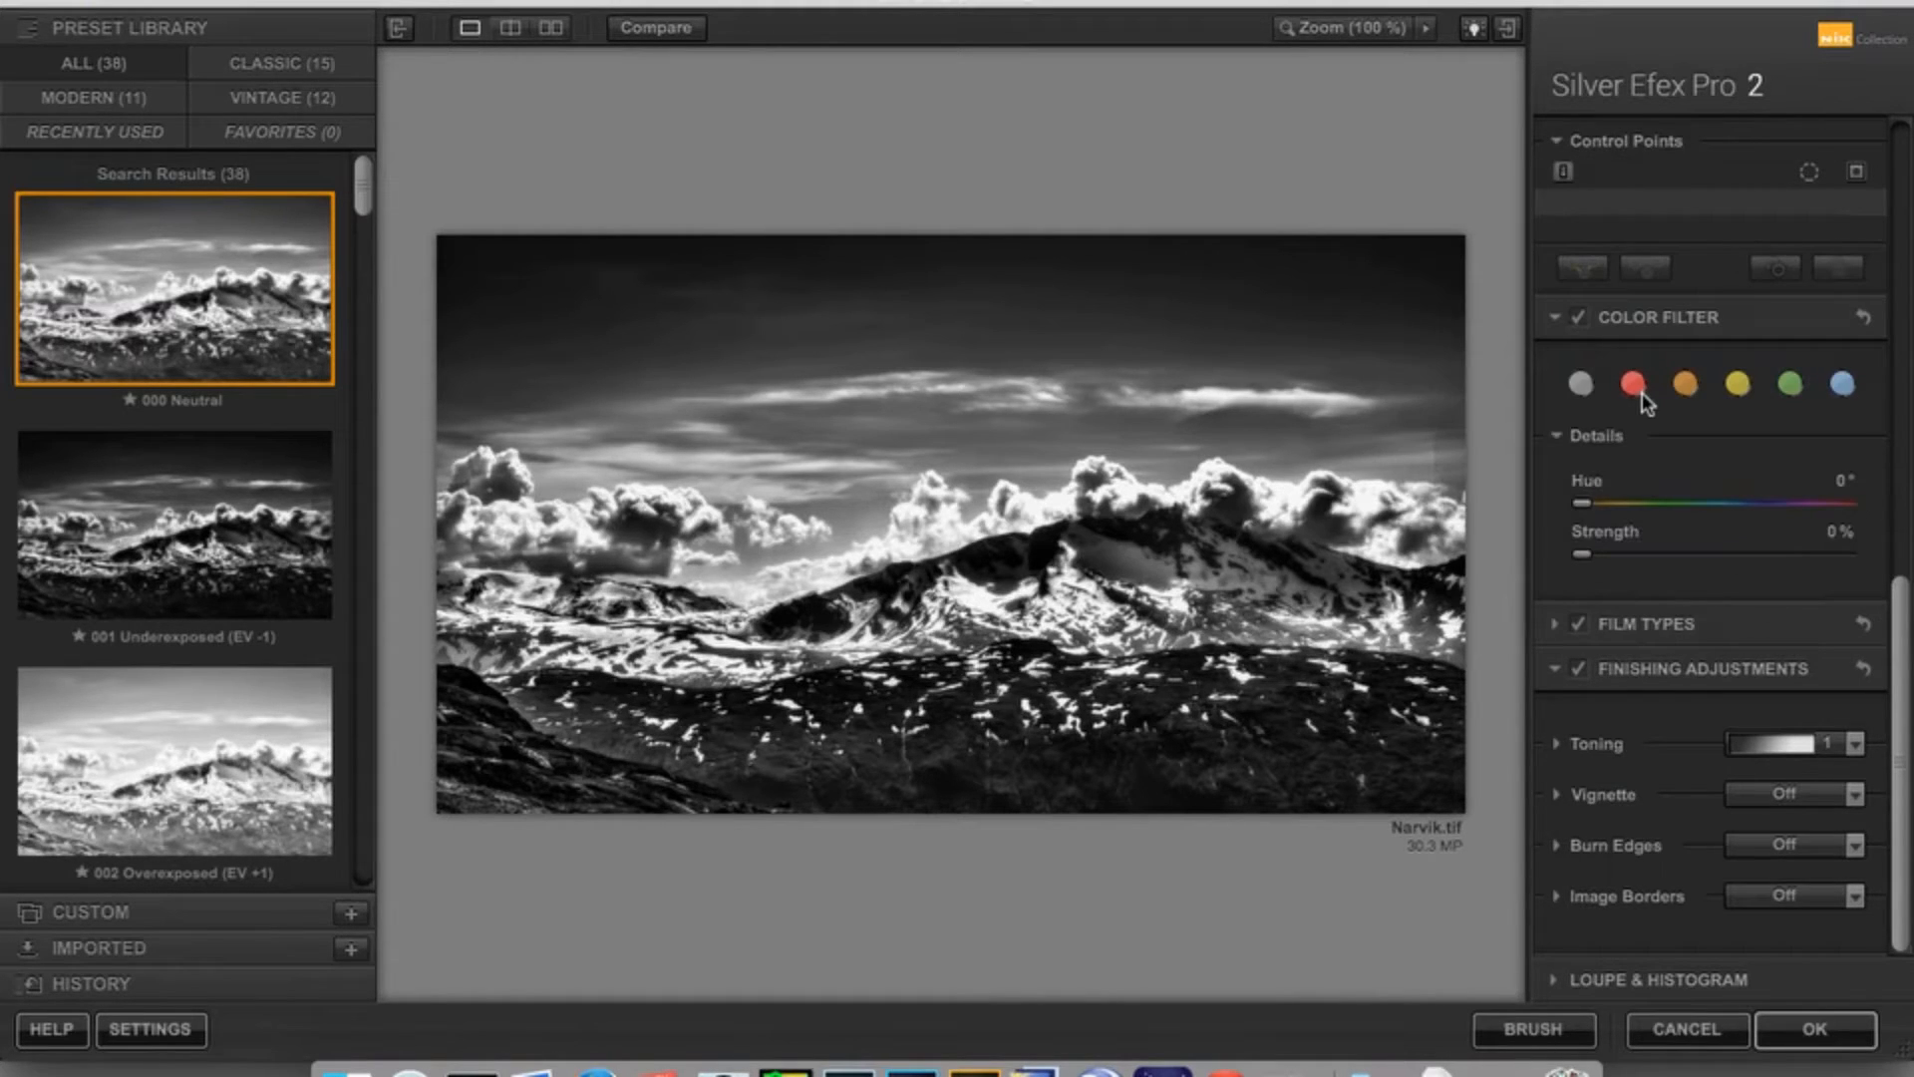
click(1636, 382)
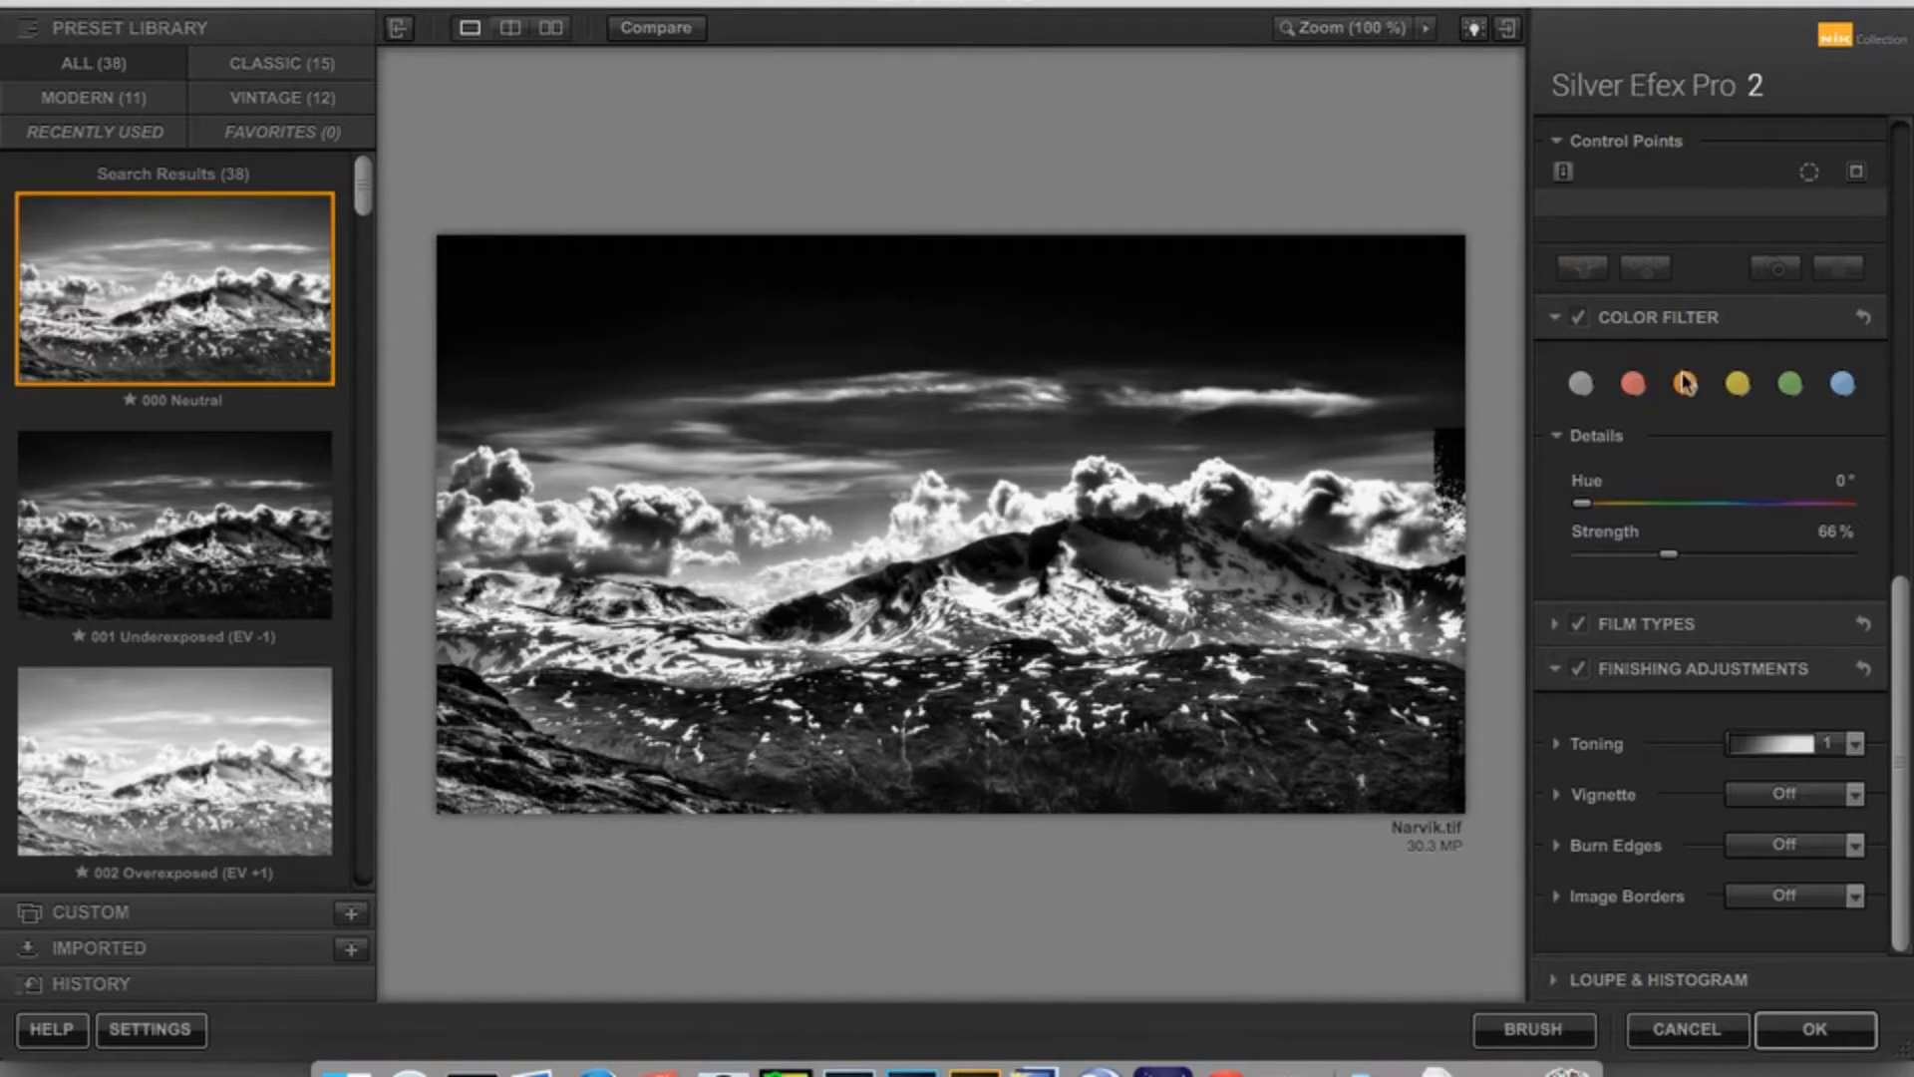
click(1736, 389)
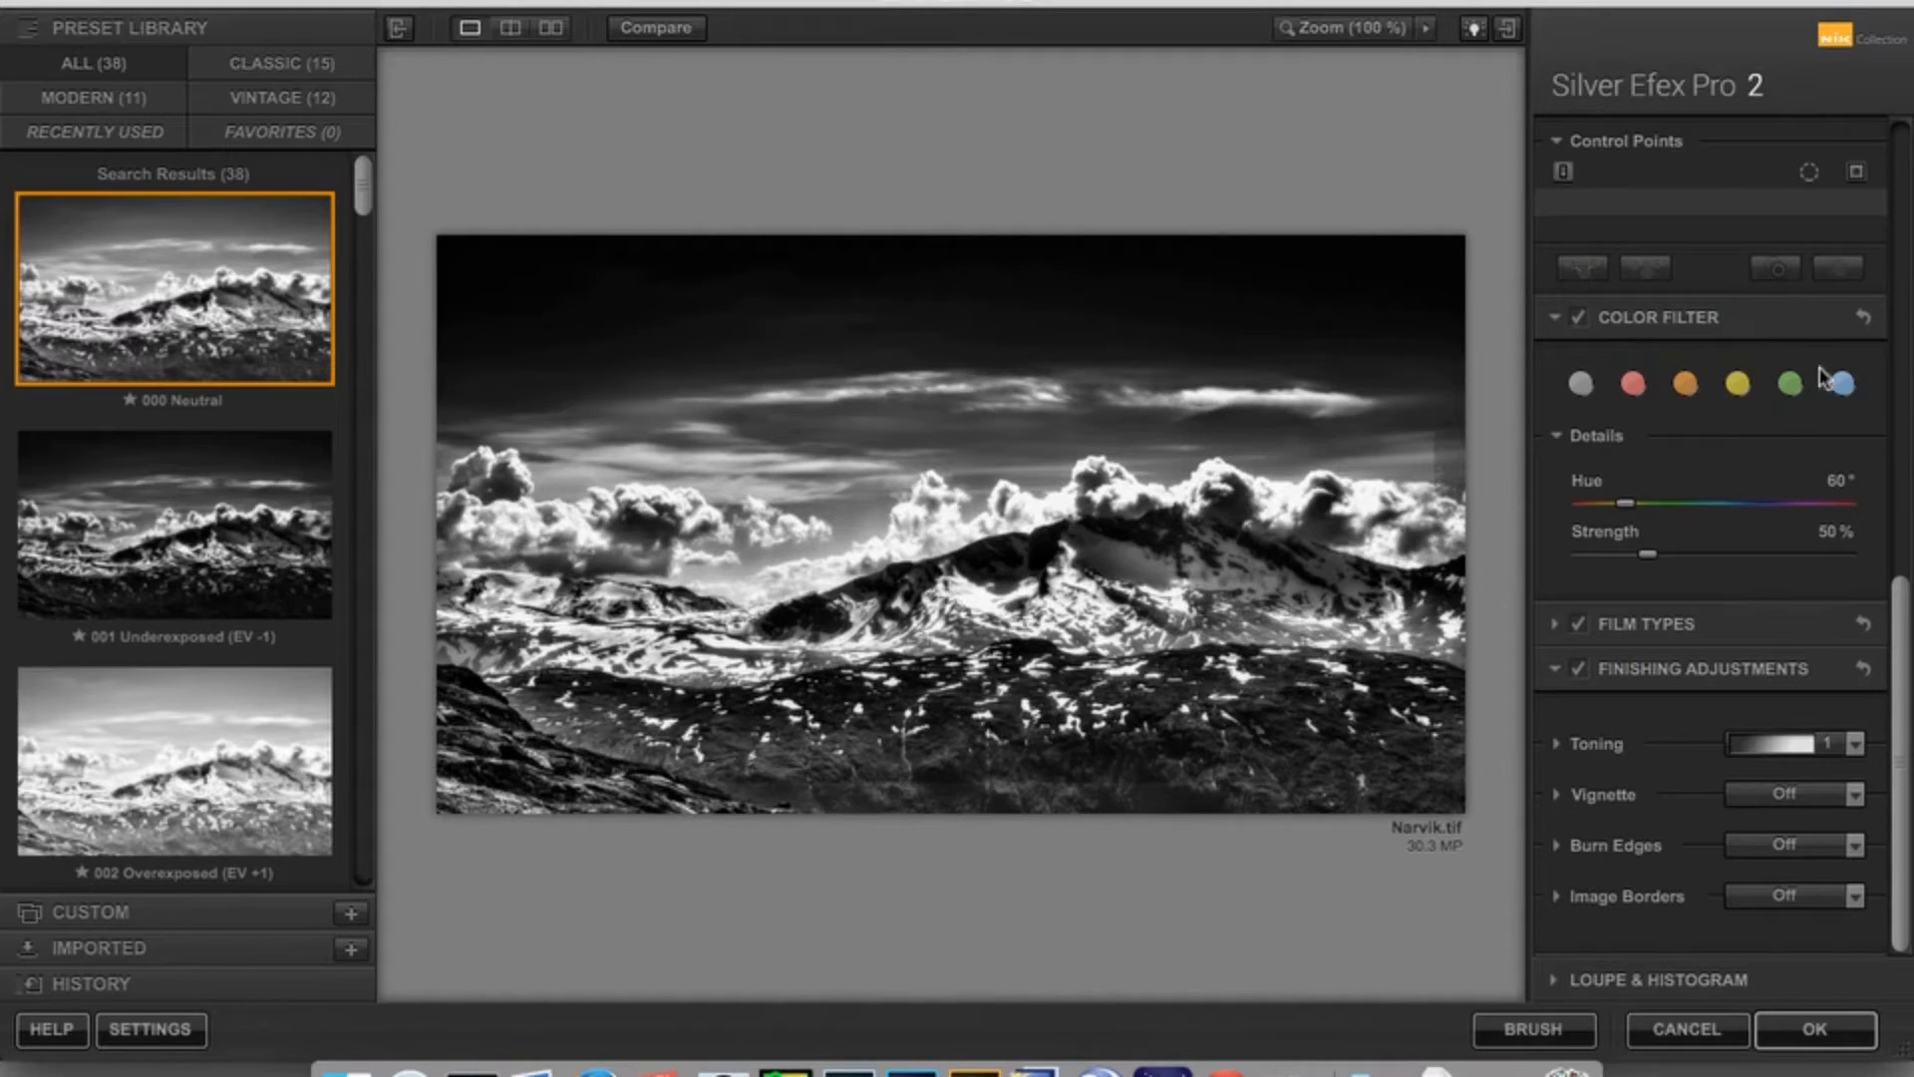
click(1790, 385)
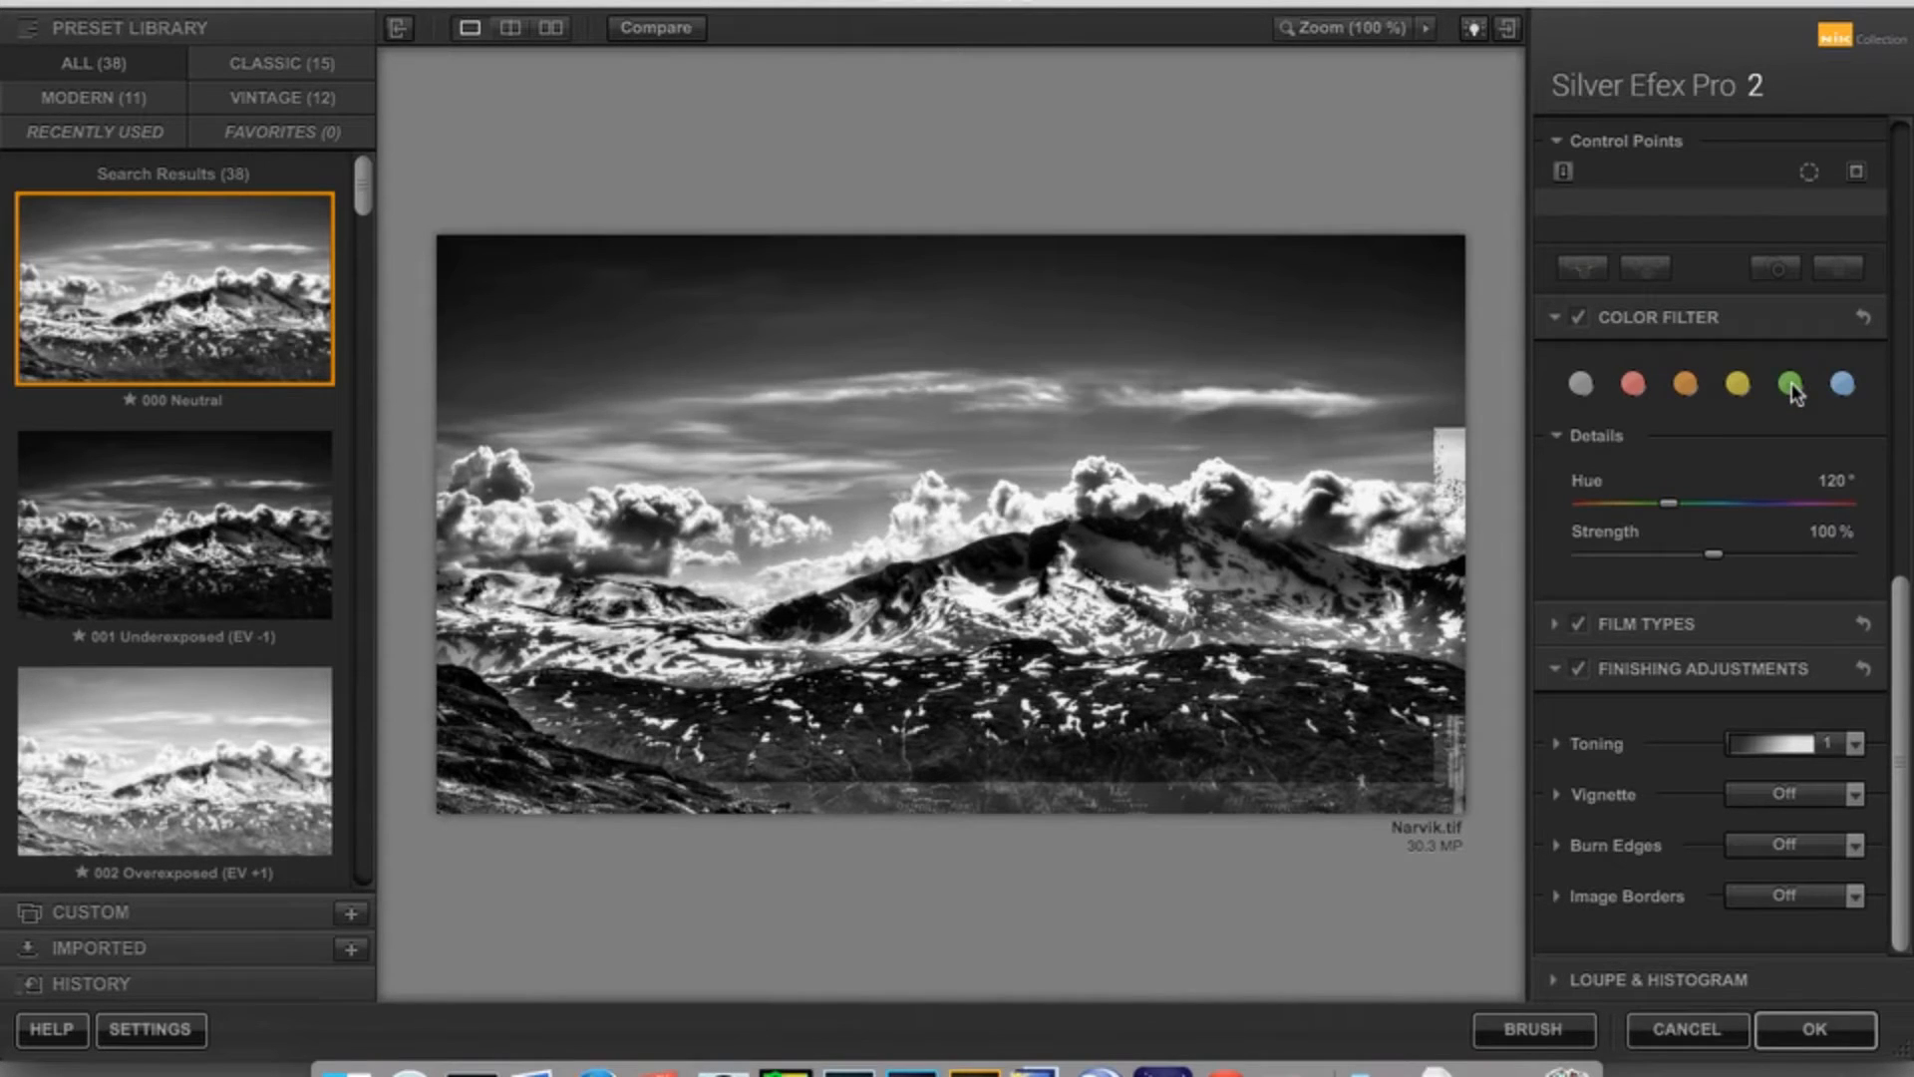
click(1583, 319)
click(1583, 320)
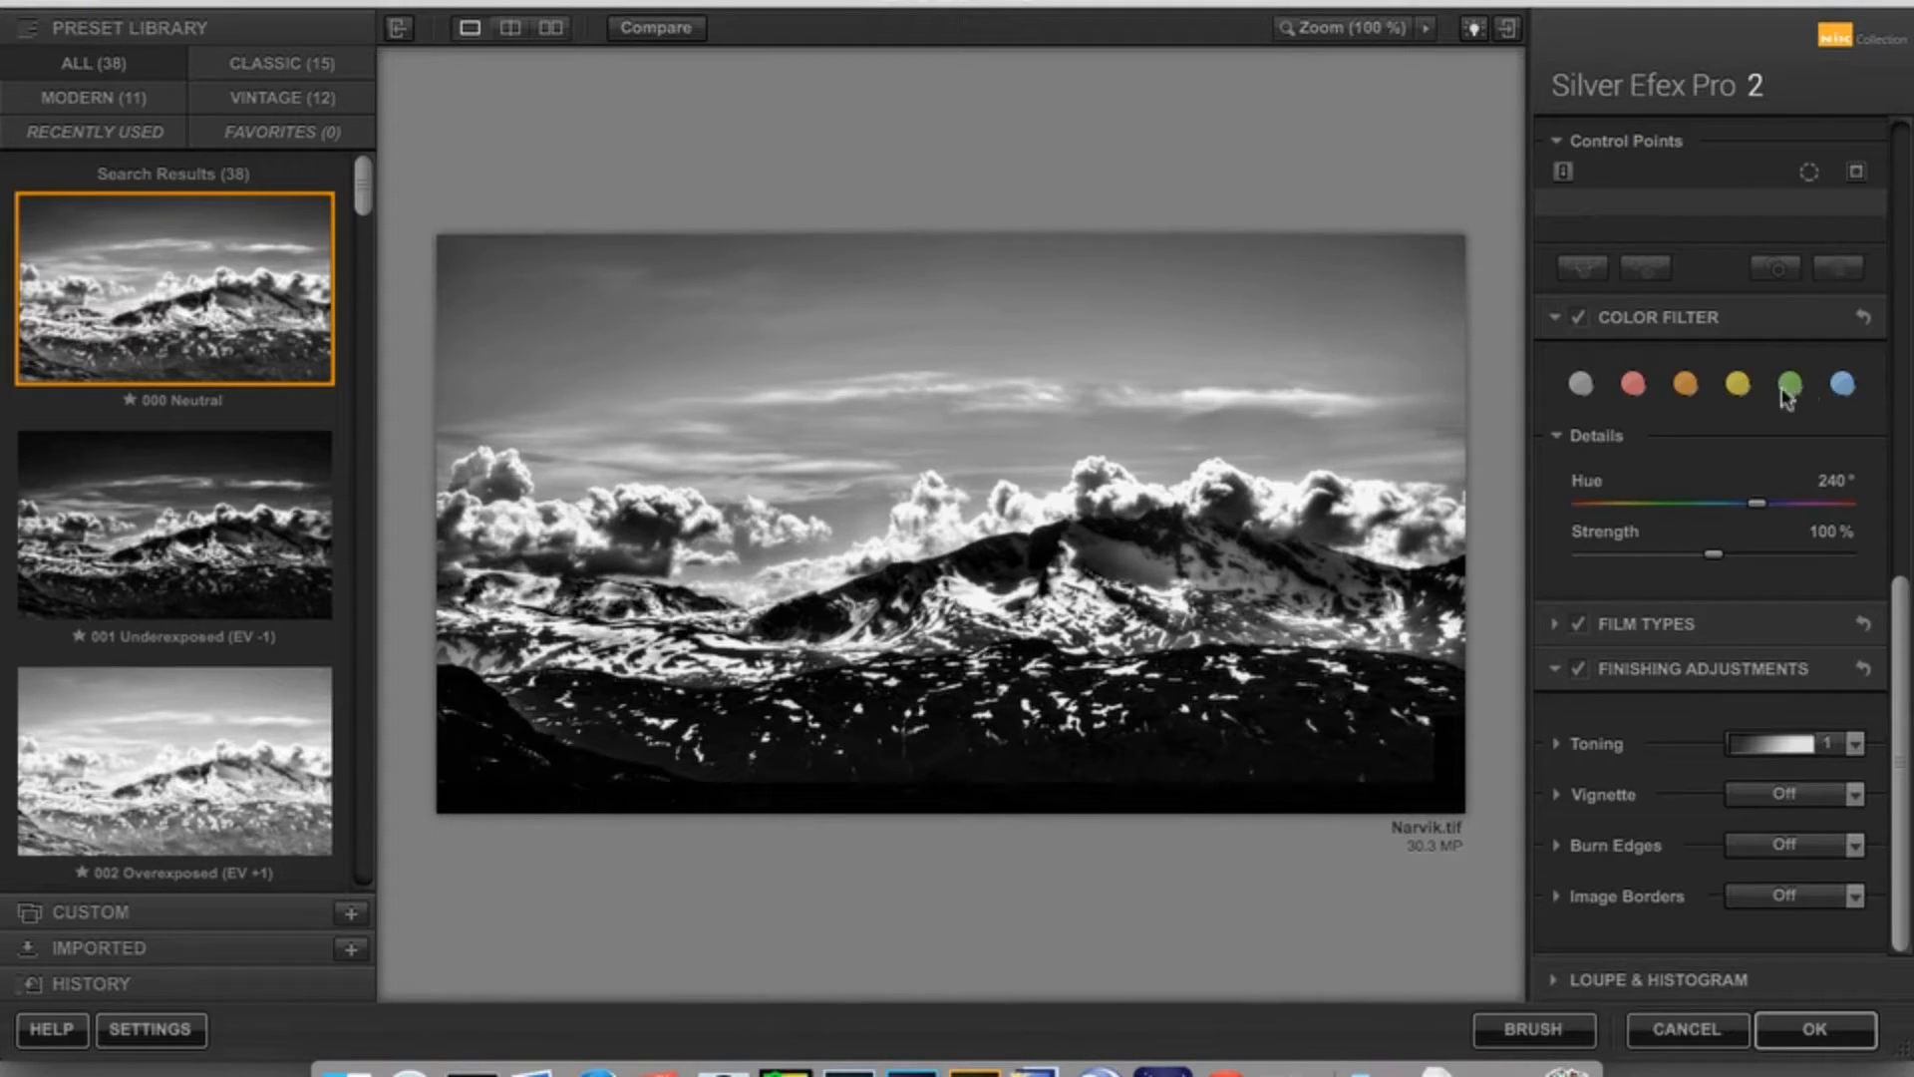
Apply the red color filter and shift its Hue to 312°.
click(1633, 385)
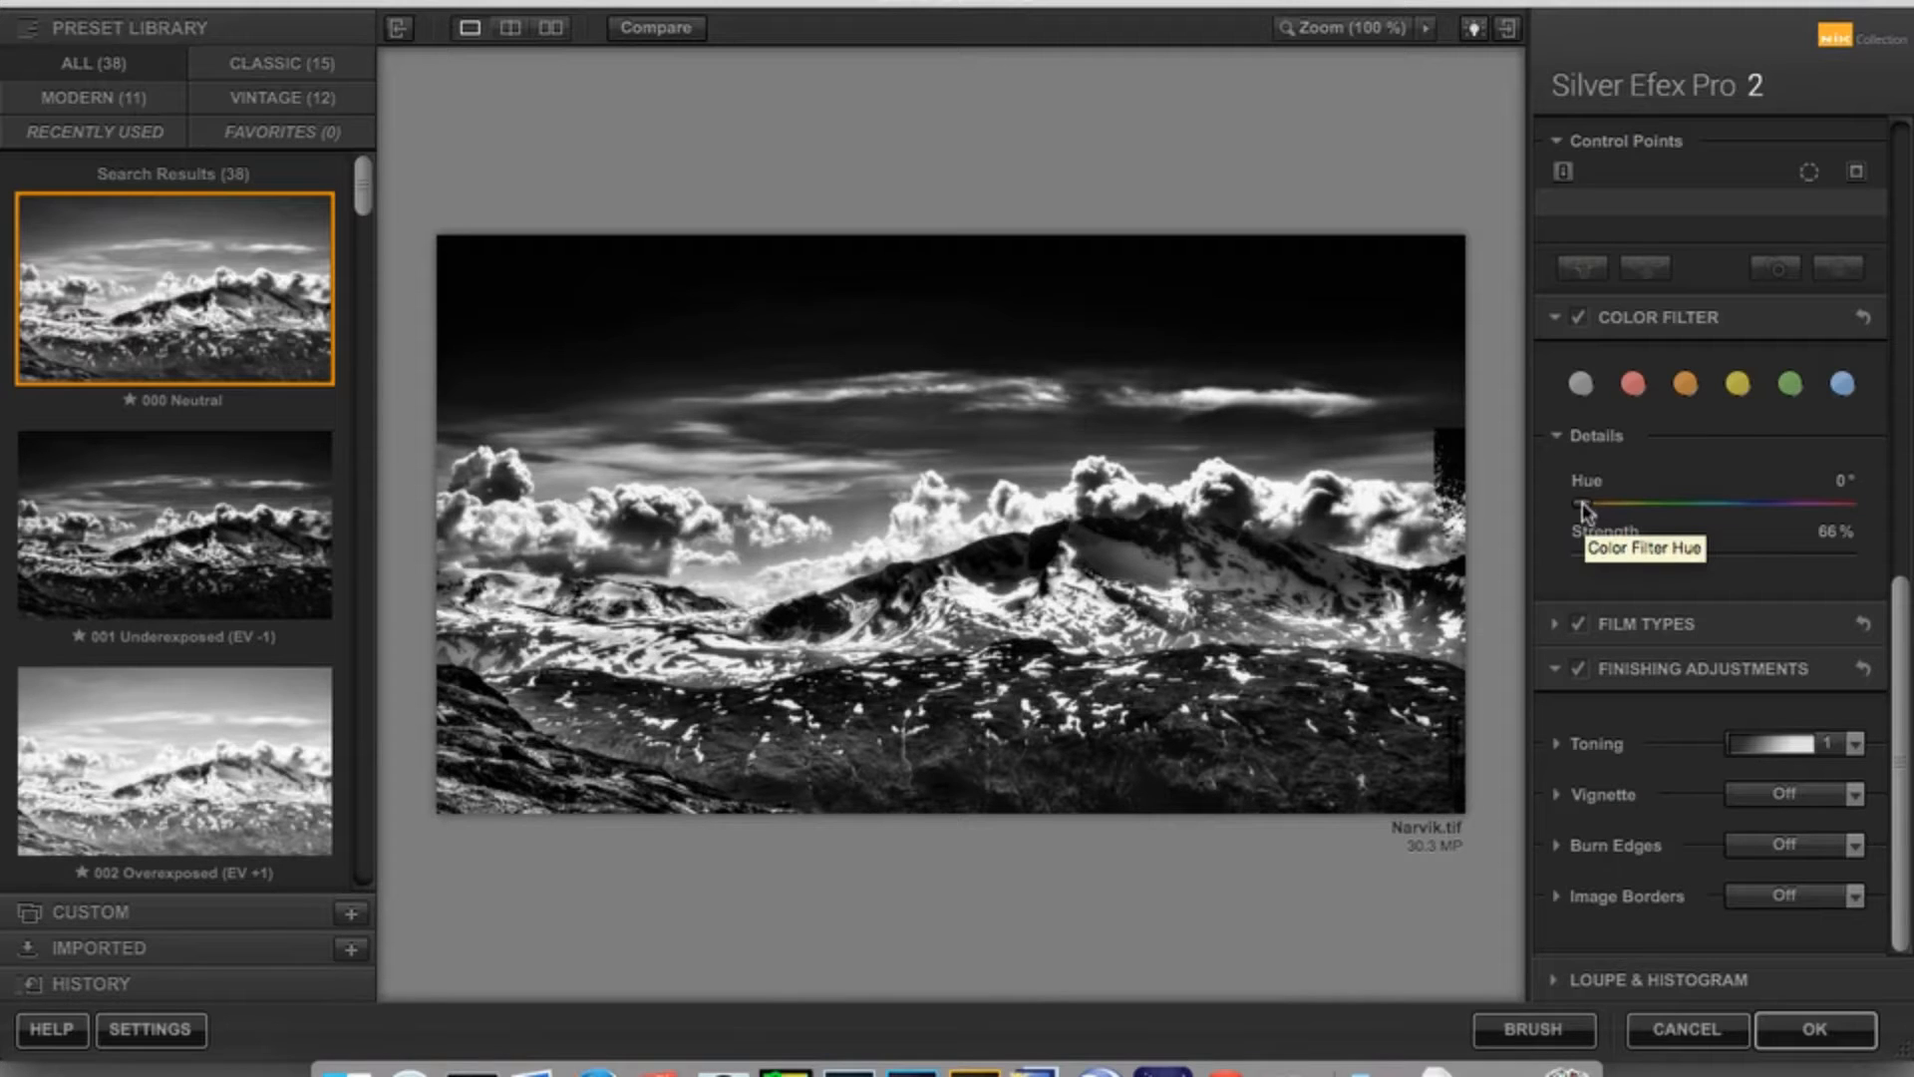
drag(1583, 508, 1732, 508)
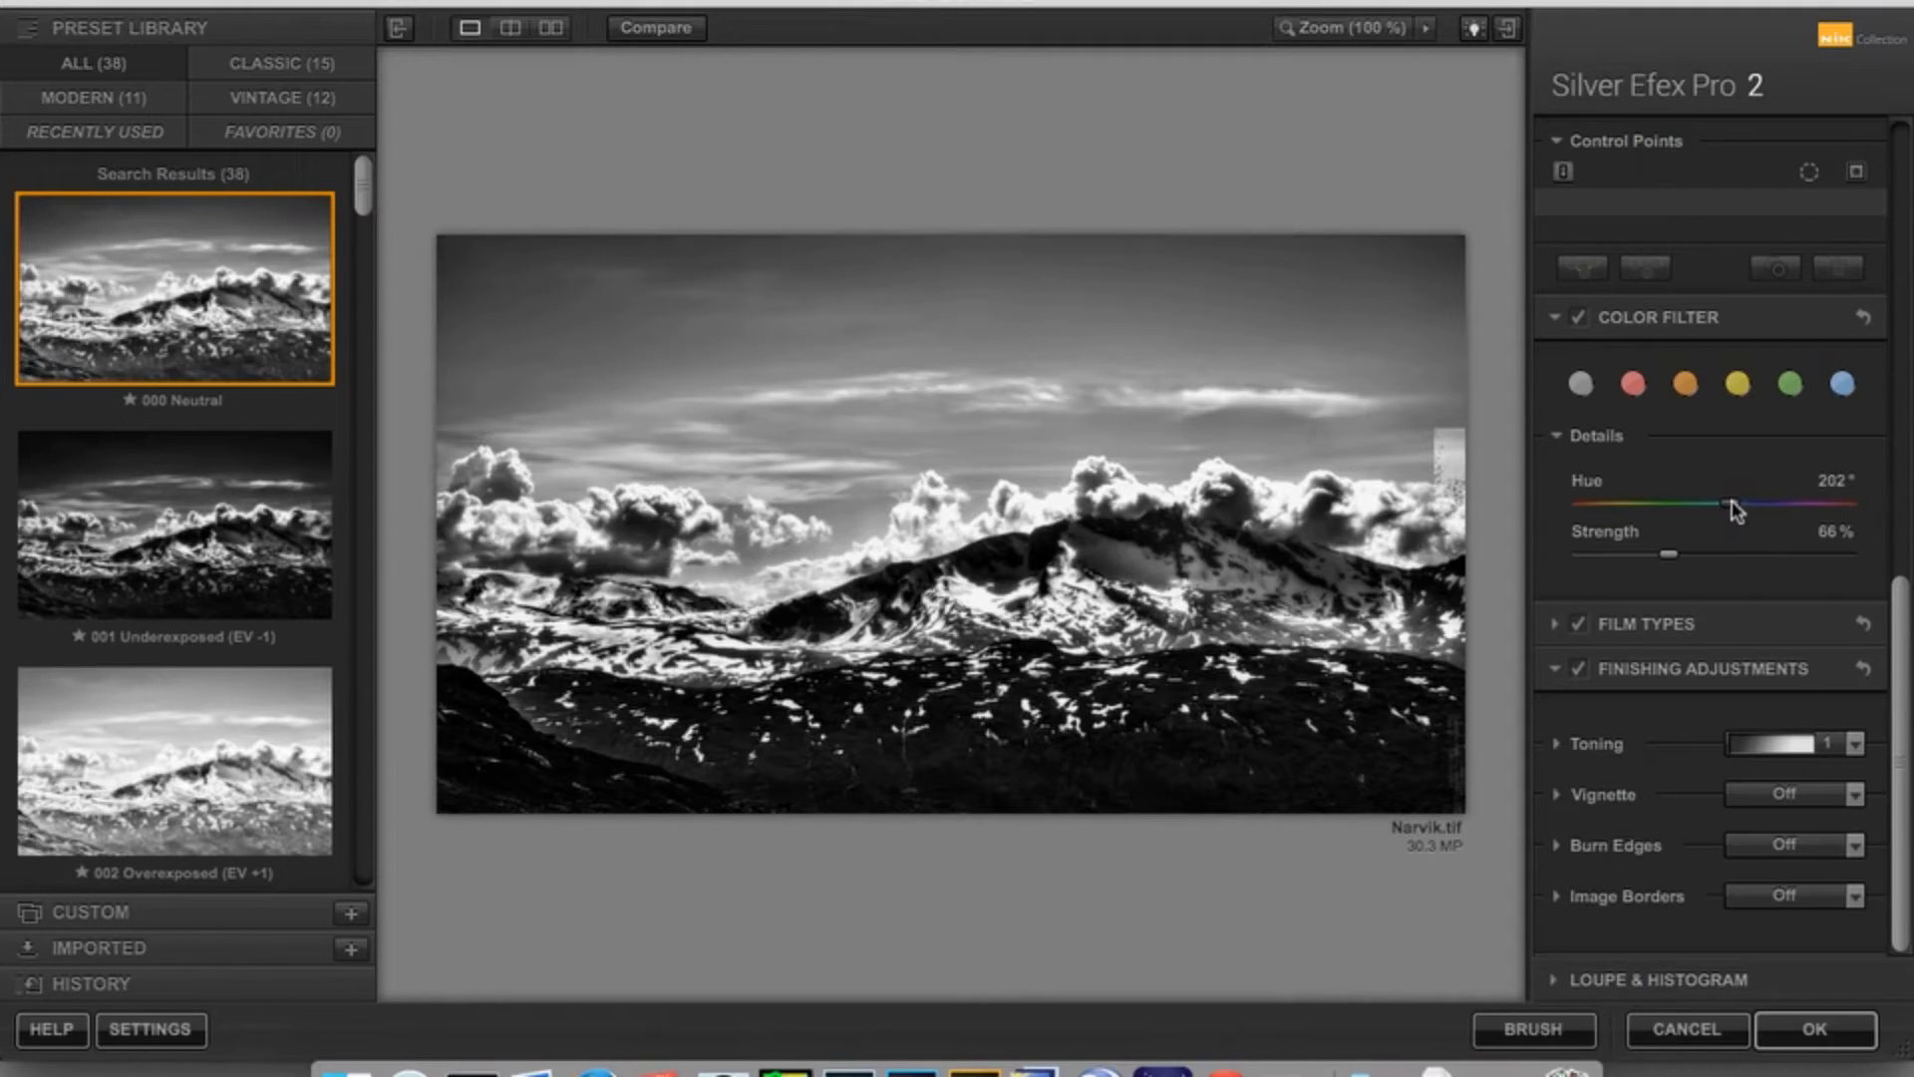
drag(1732, 504, 1809, 513)
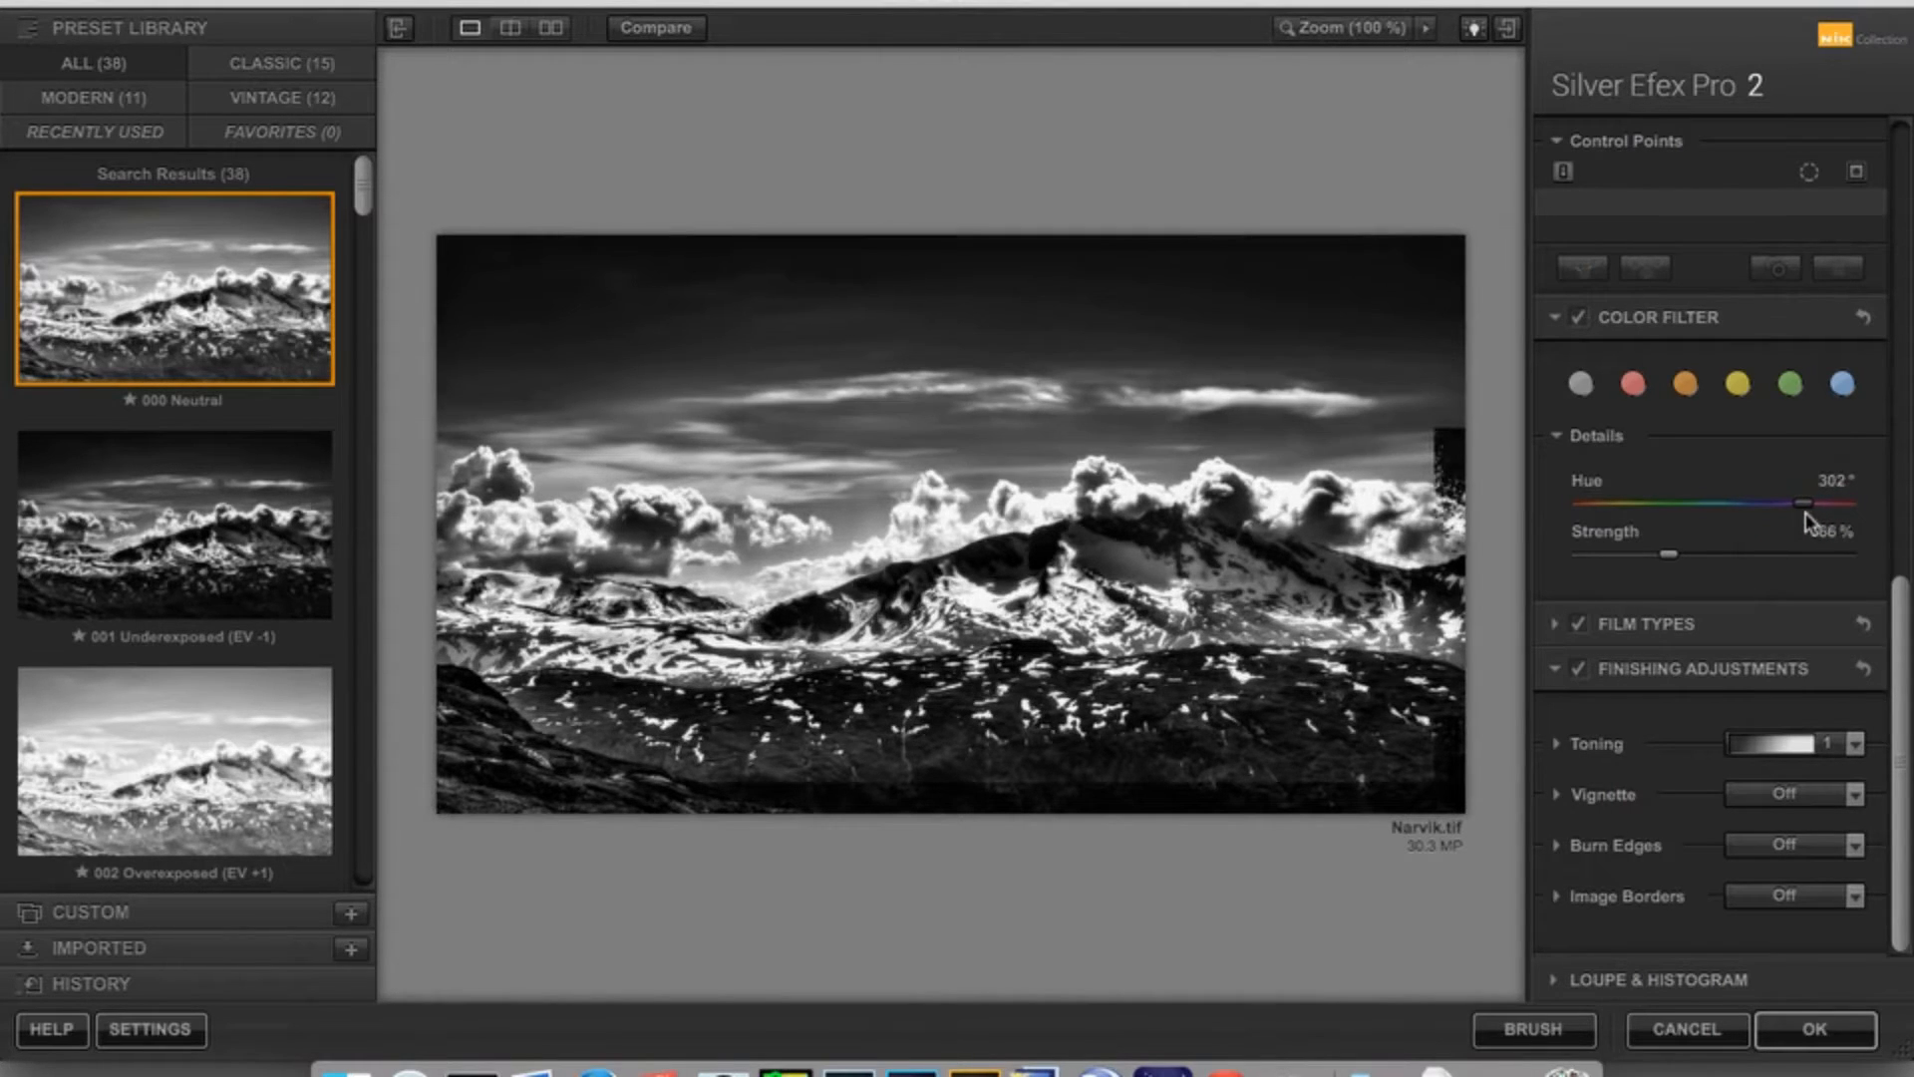
drag(1810, 513, 1813, 514)
Fine-tune the color filter's Hue to 304°, comparing the photo with the filter off and on.
click(1581, 321)
click(1581, 321)
click(1581, 325)
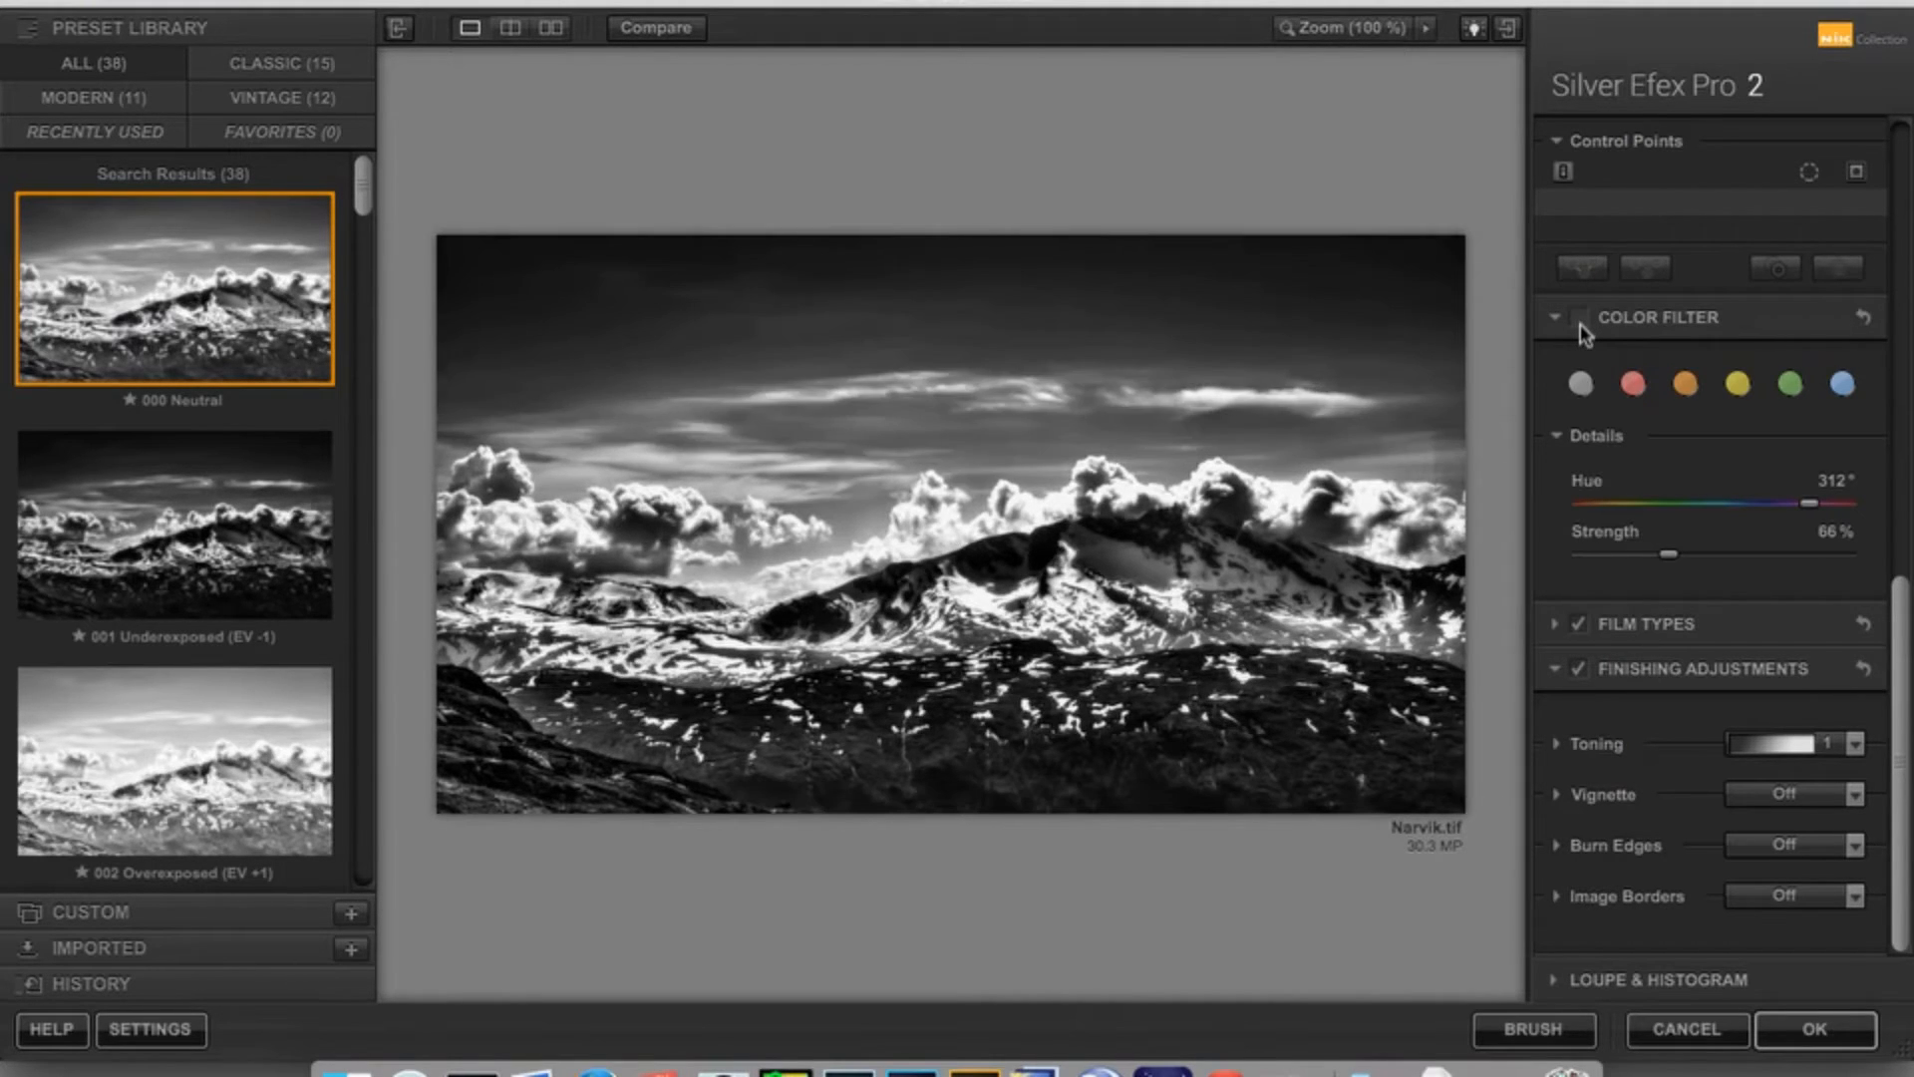
click(1581, 321)
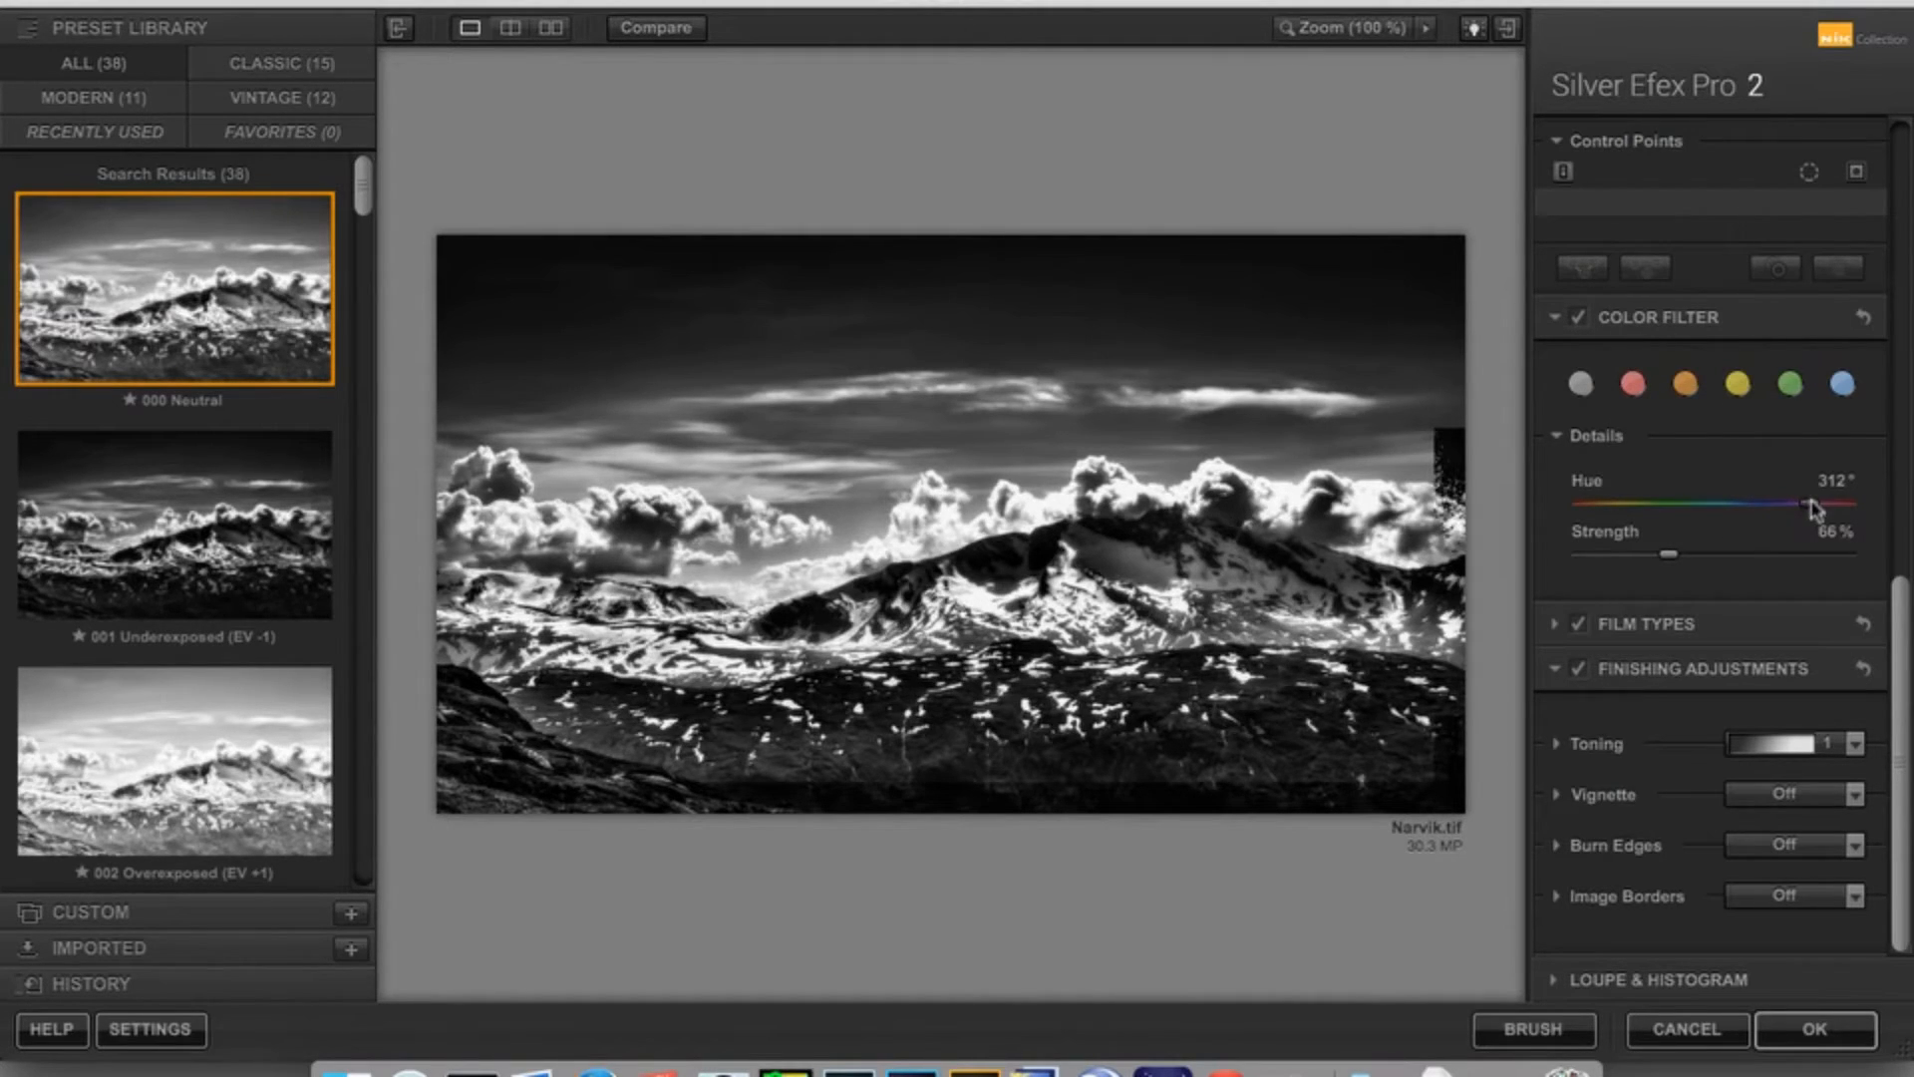
drag(1807, 506, 1804, 508)
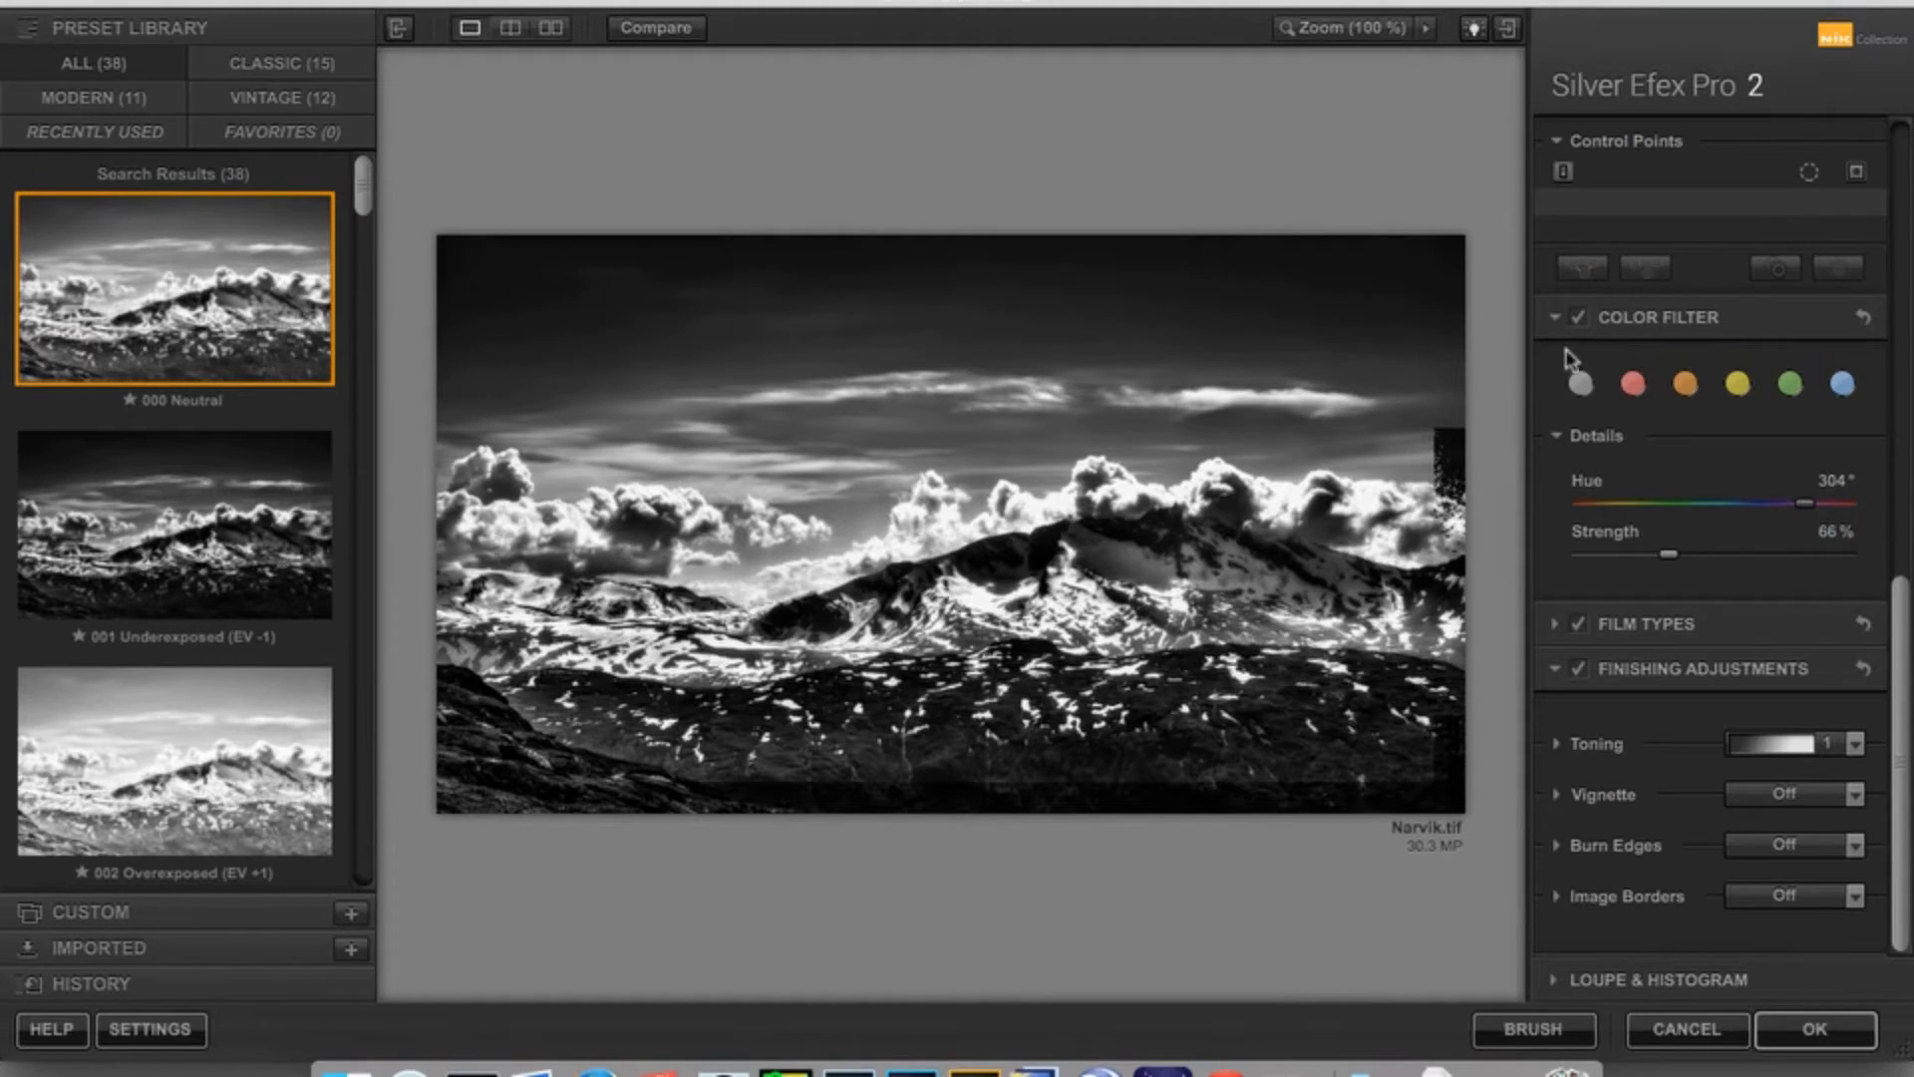
click(1579, 319)
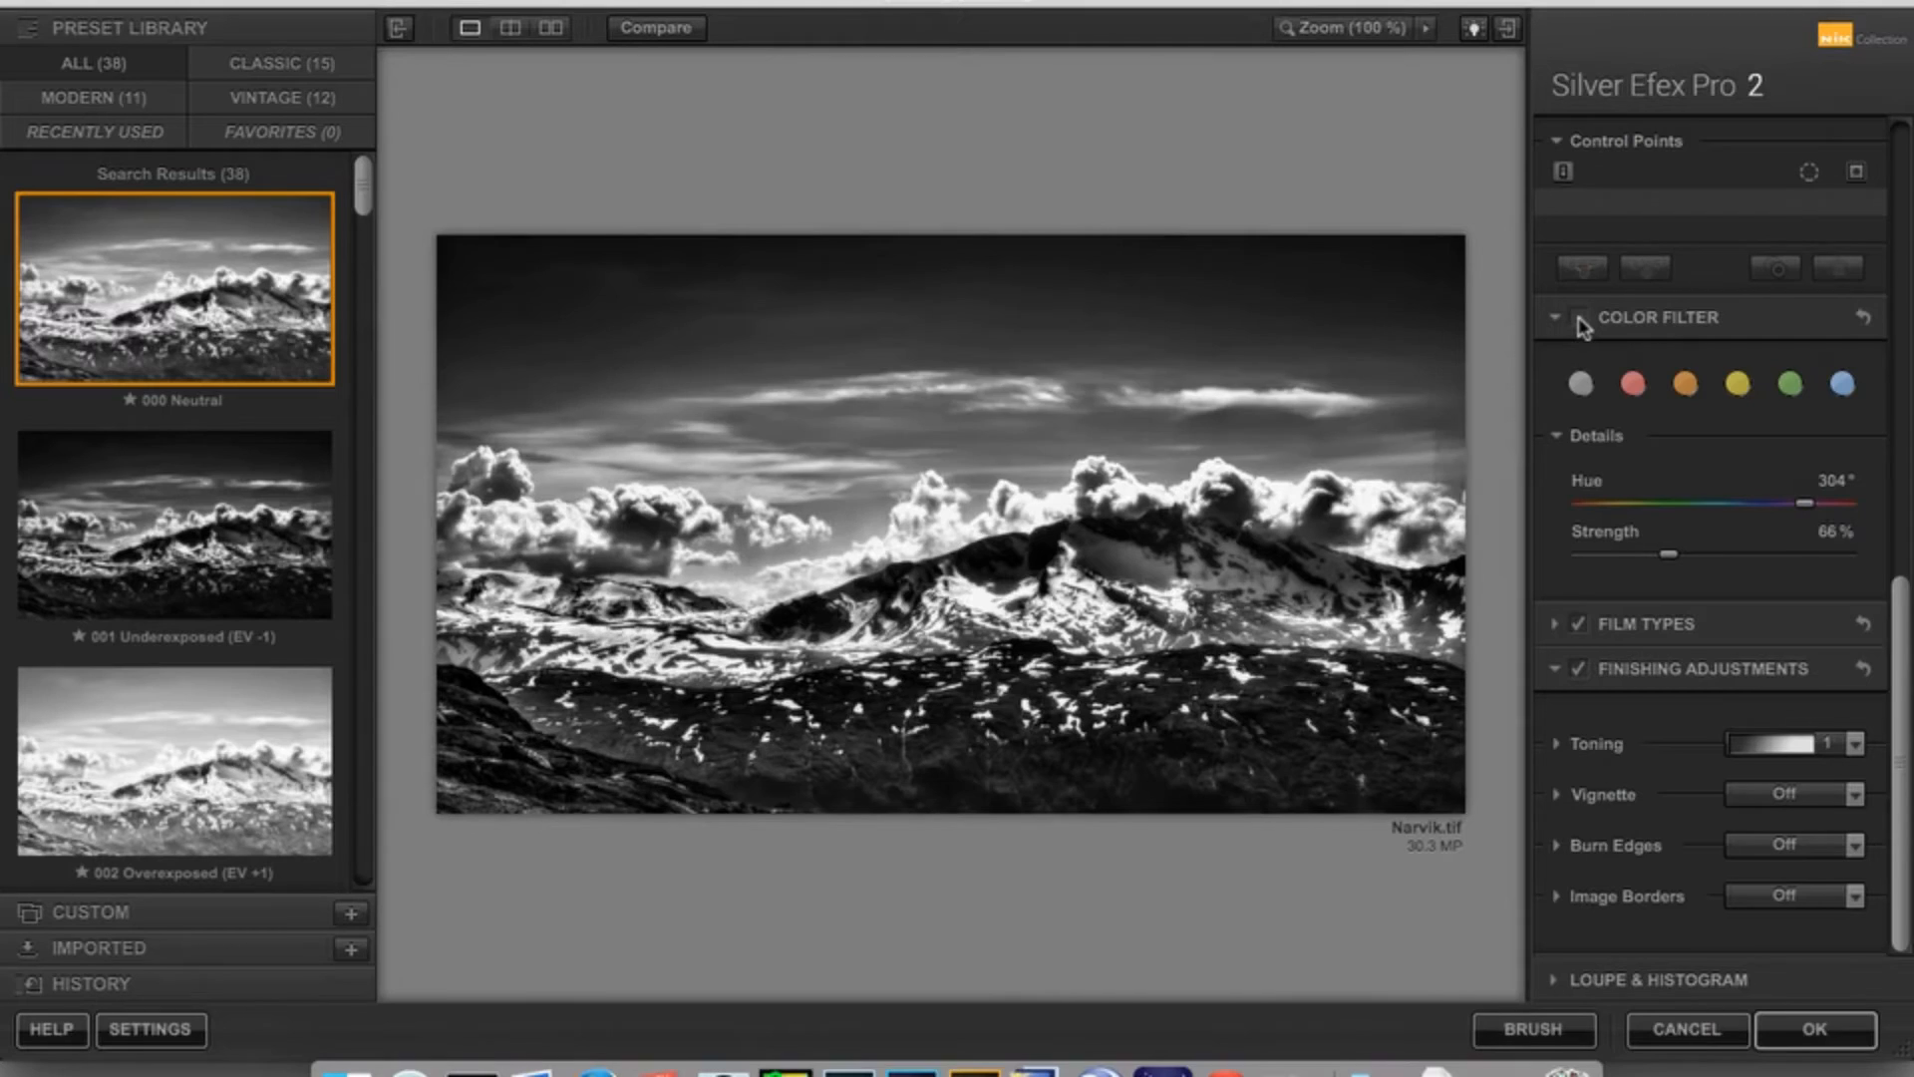
click(1579, 319)
click(1579, 319)
click(1579, 319)
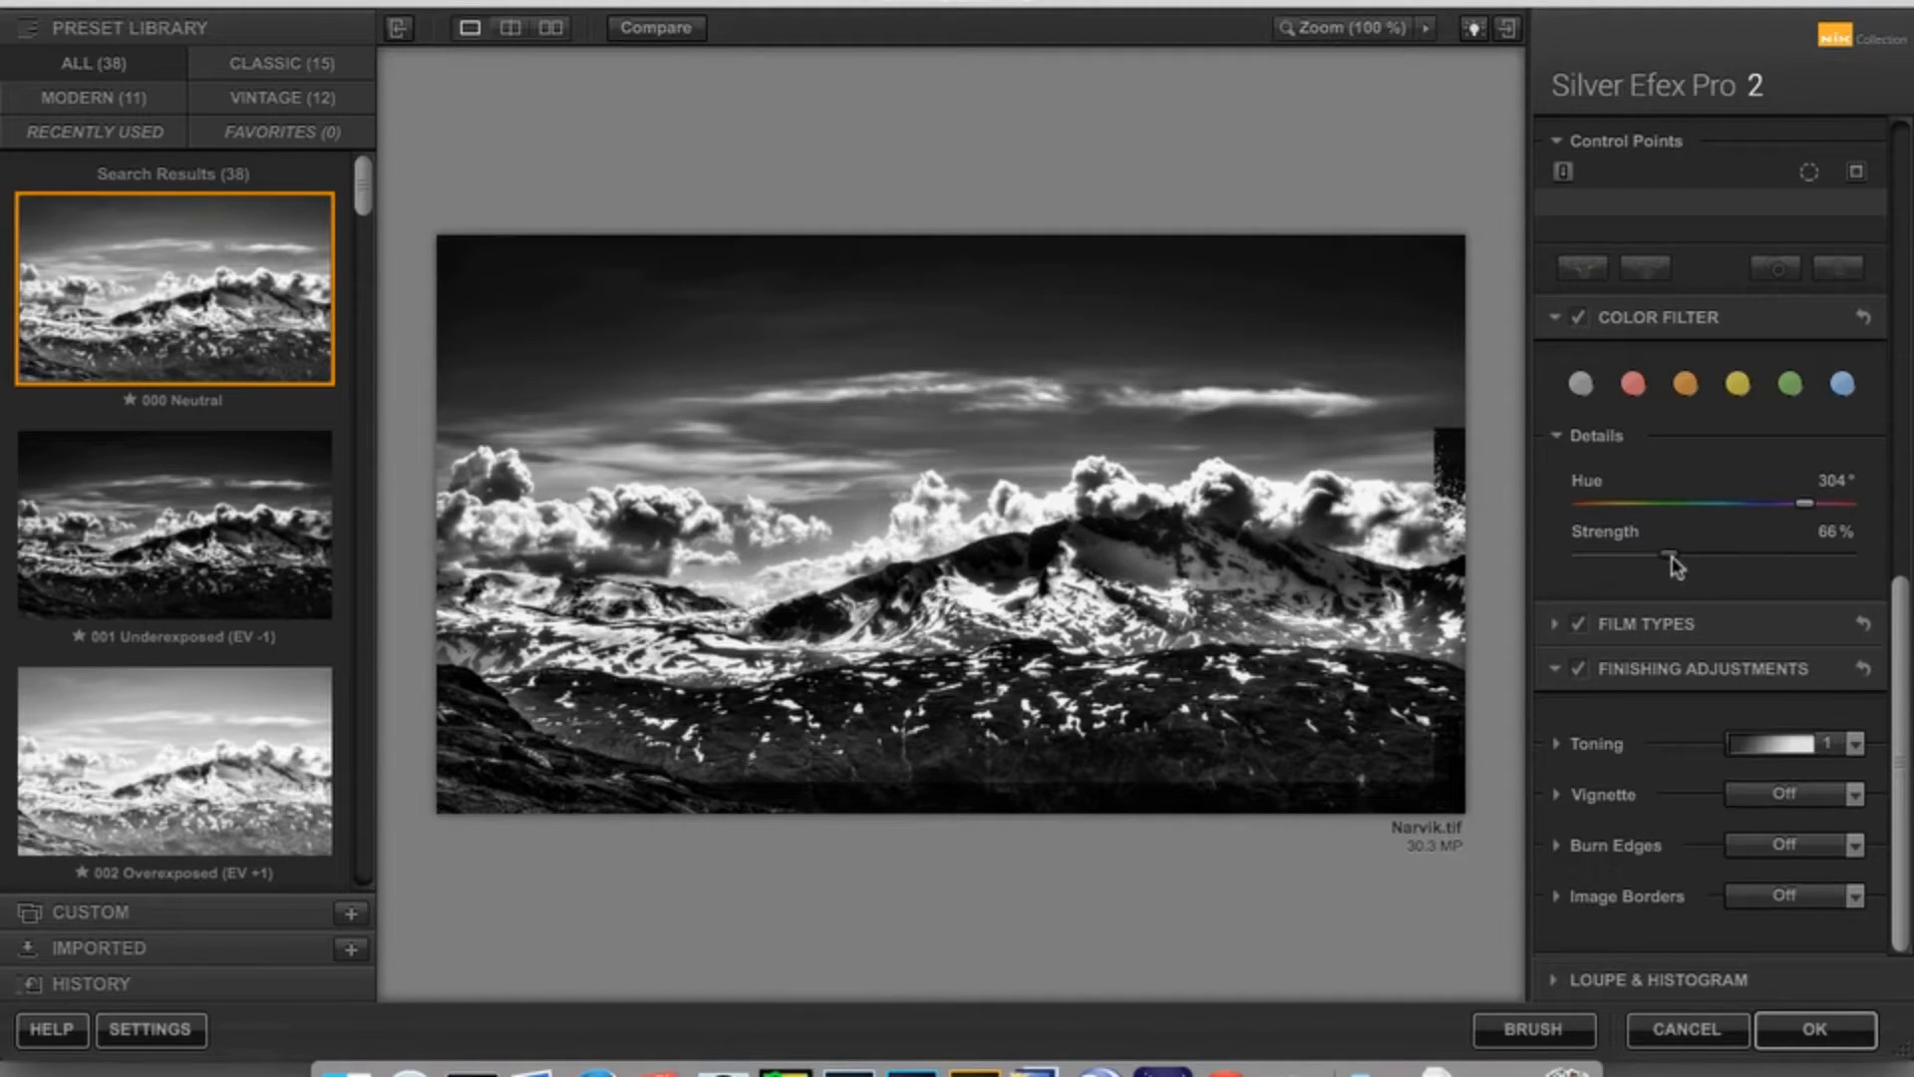
Increase the color filter's Strength slightly and apply the black-and-white conversion to the Photoshop document.
mouse_move(1665, 564)
mouse_down()
mouse_move(1707, 557)
mouse_move(1681, 556)
mouse_up()
click(1852, 1055)
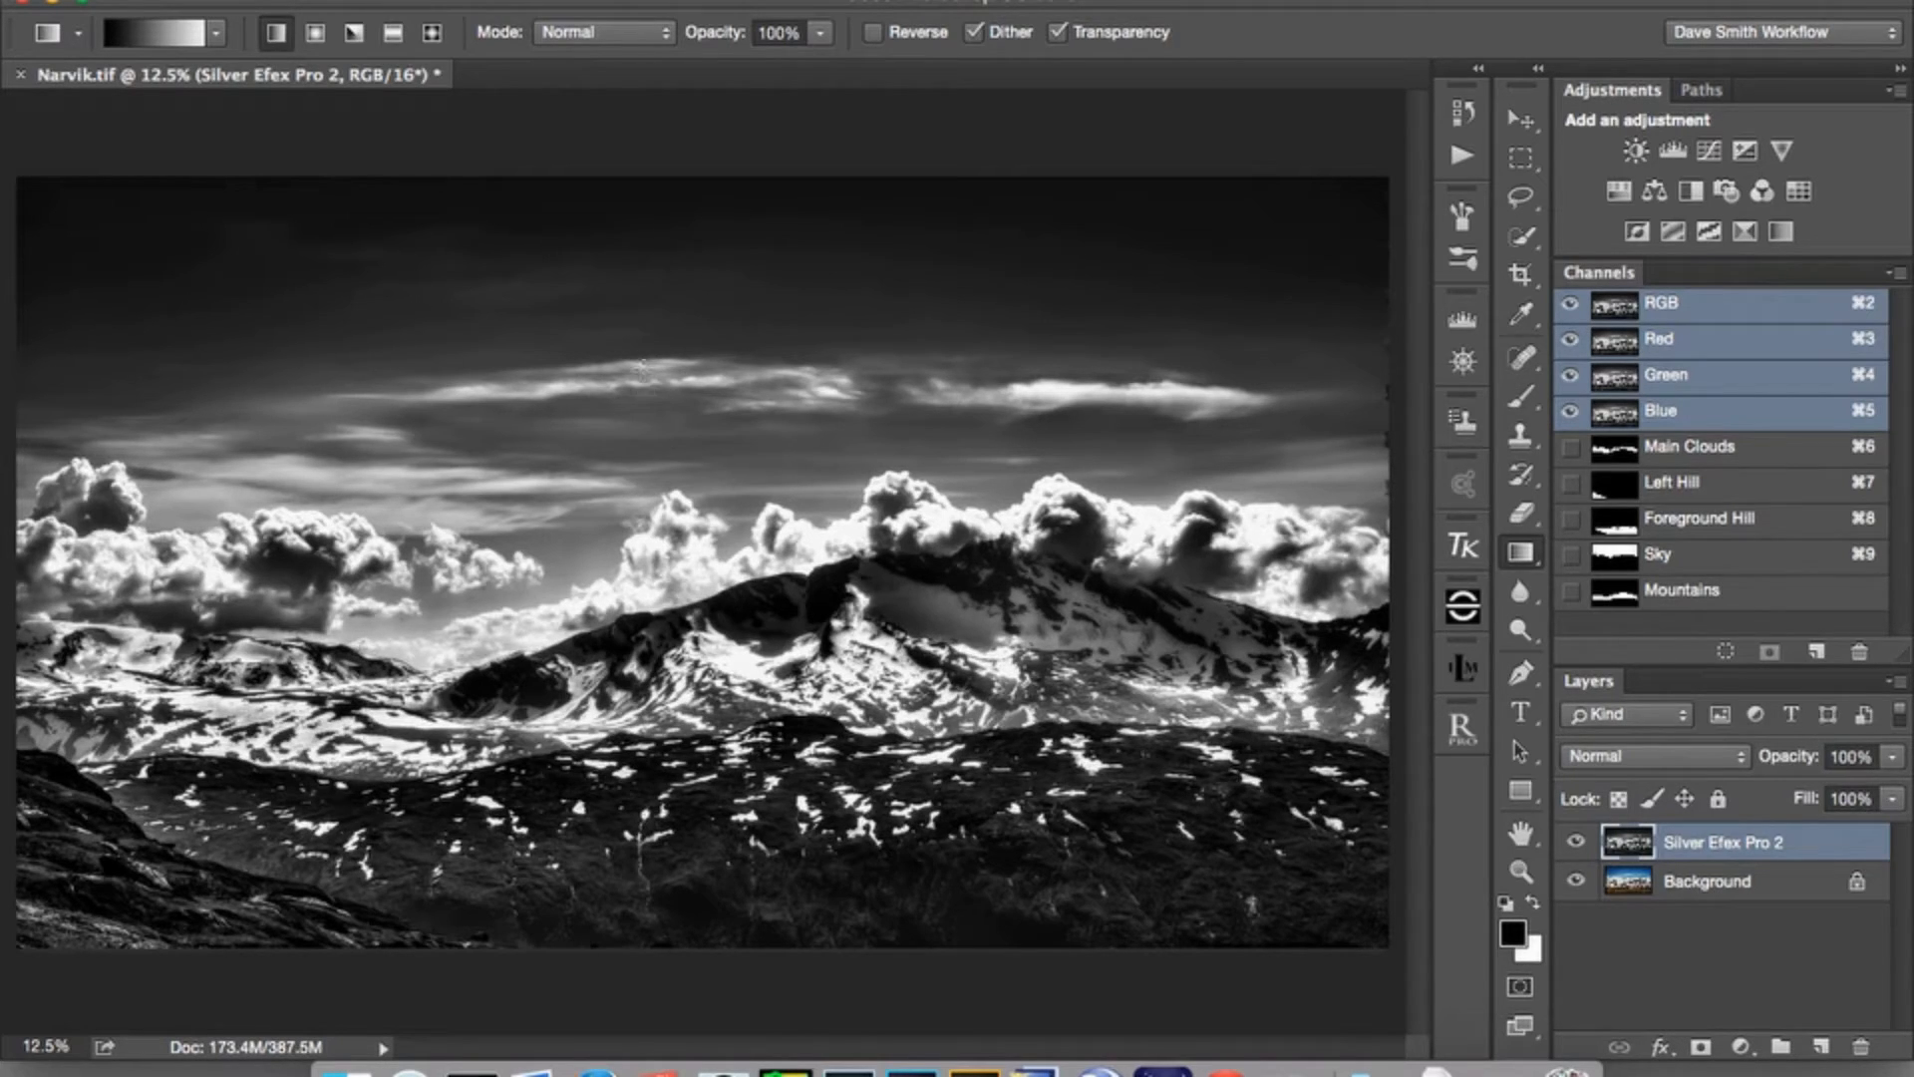
click(1701, 1046)
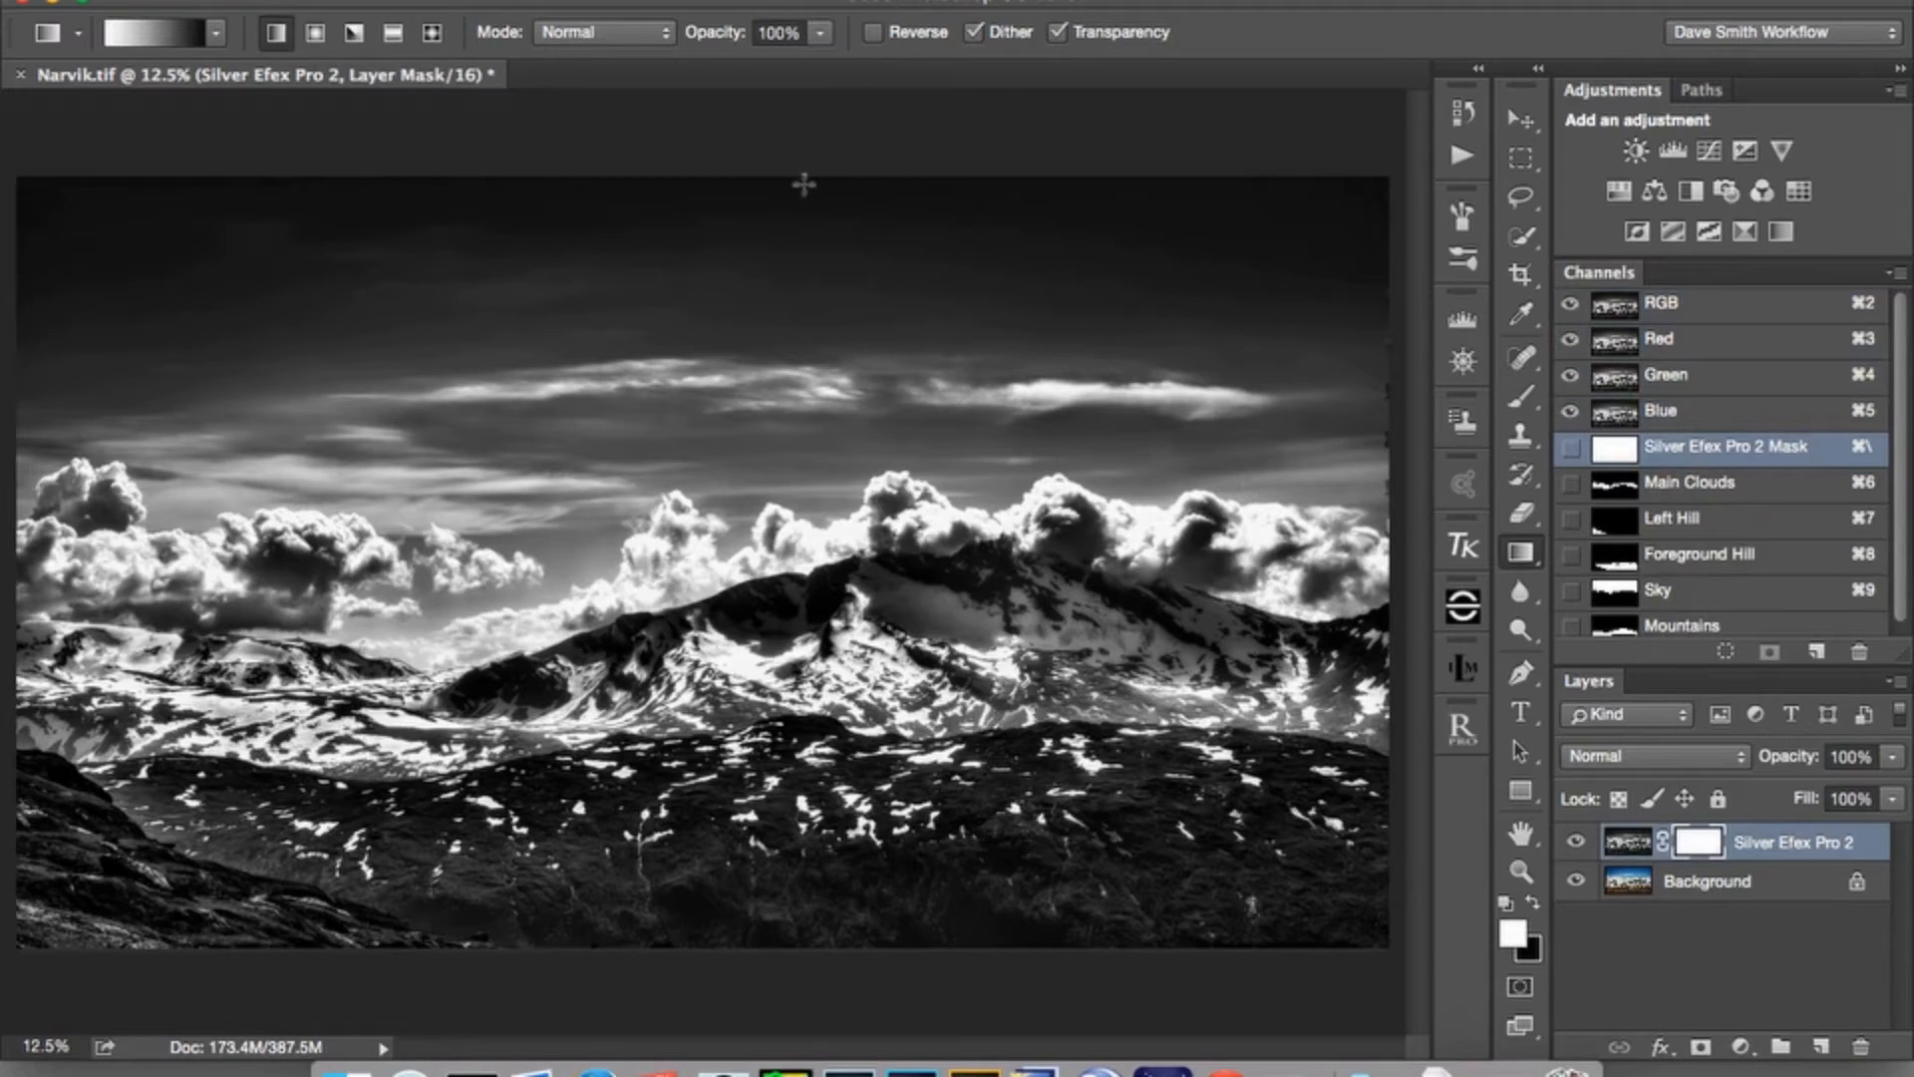
click(650, 0)
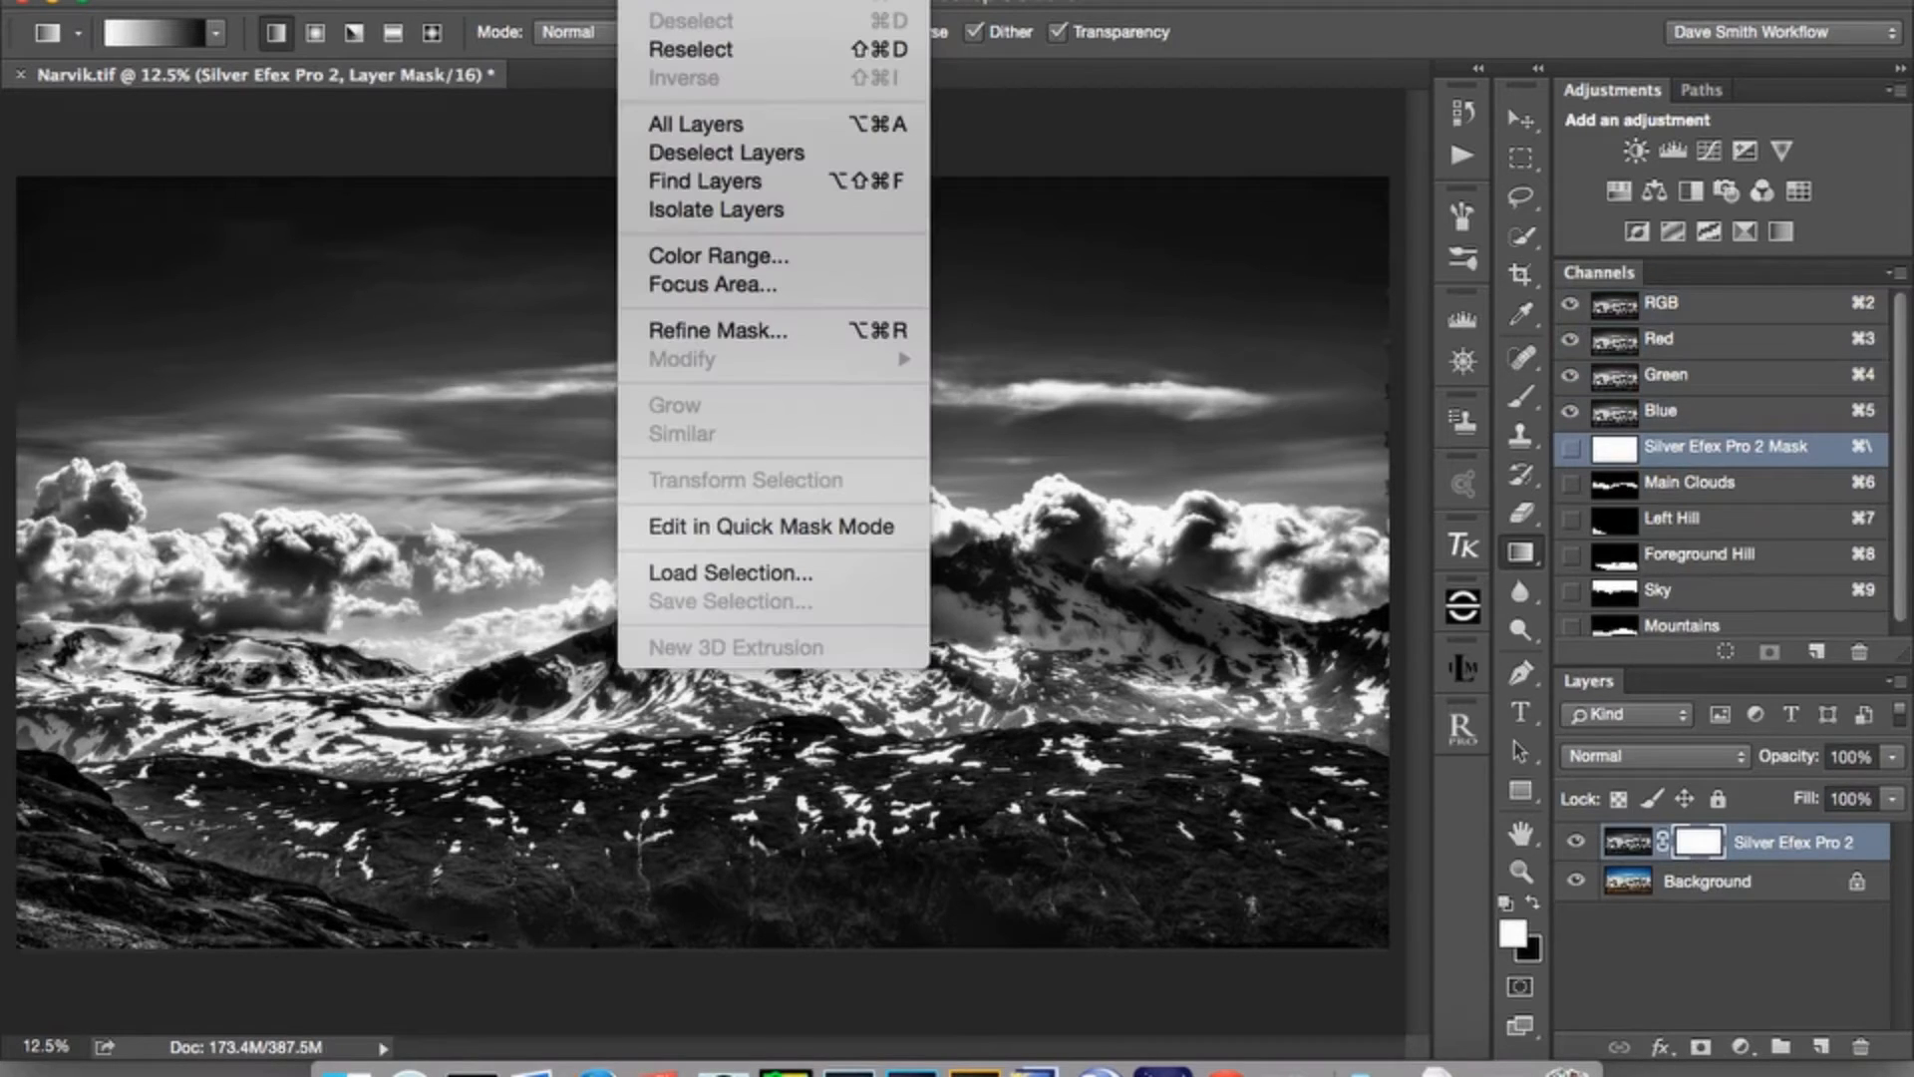
click(717, 571)
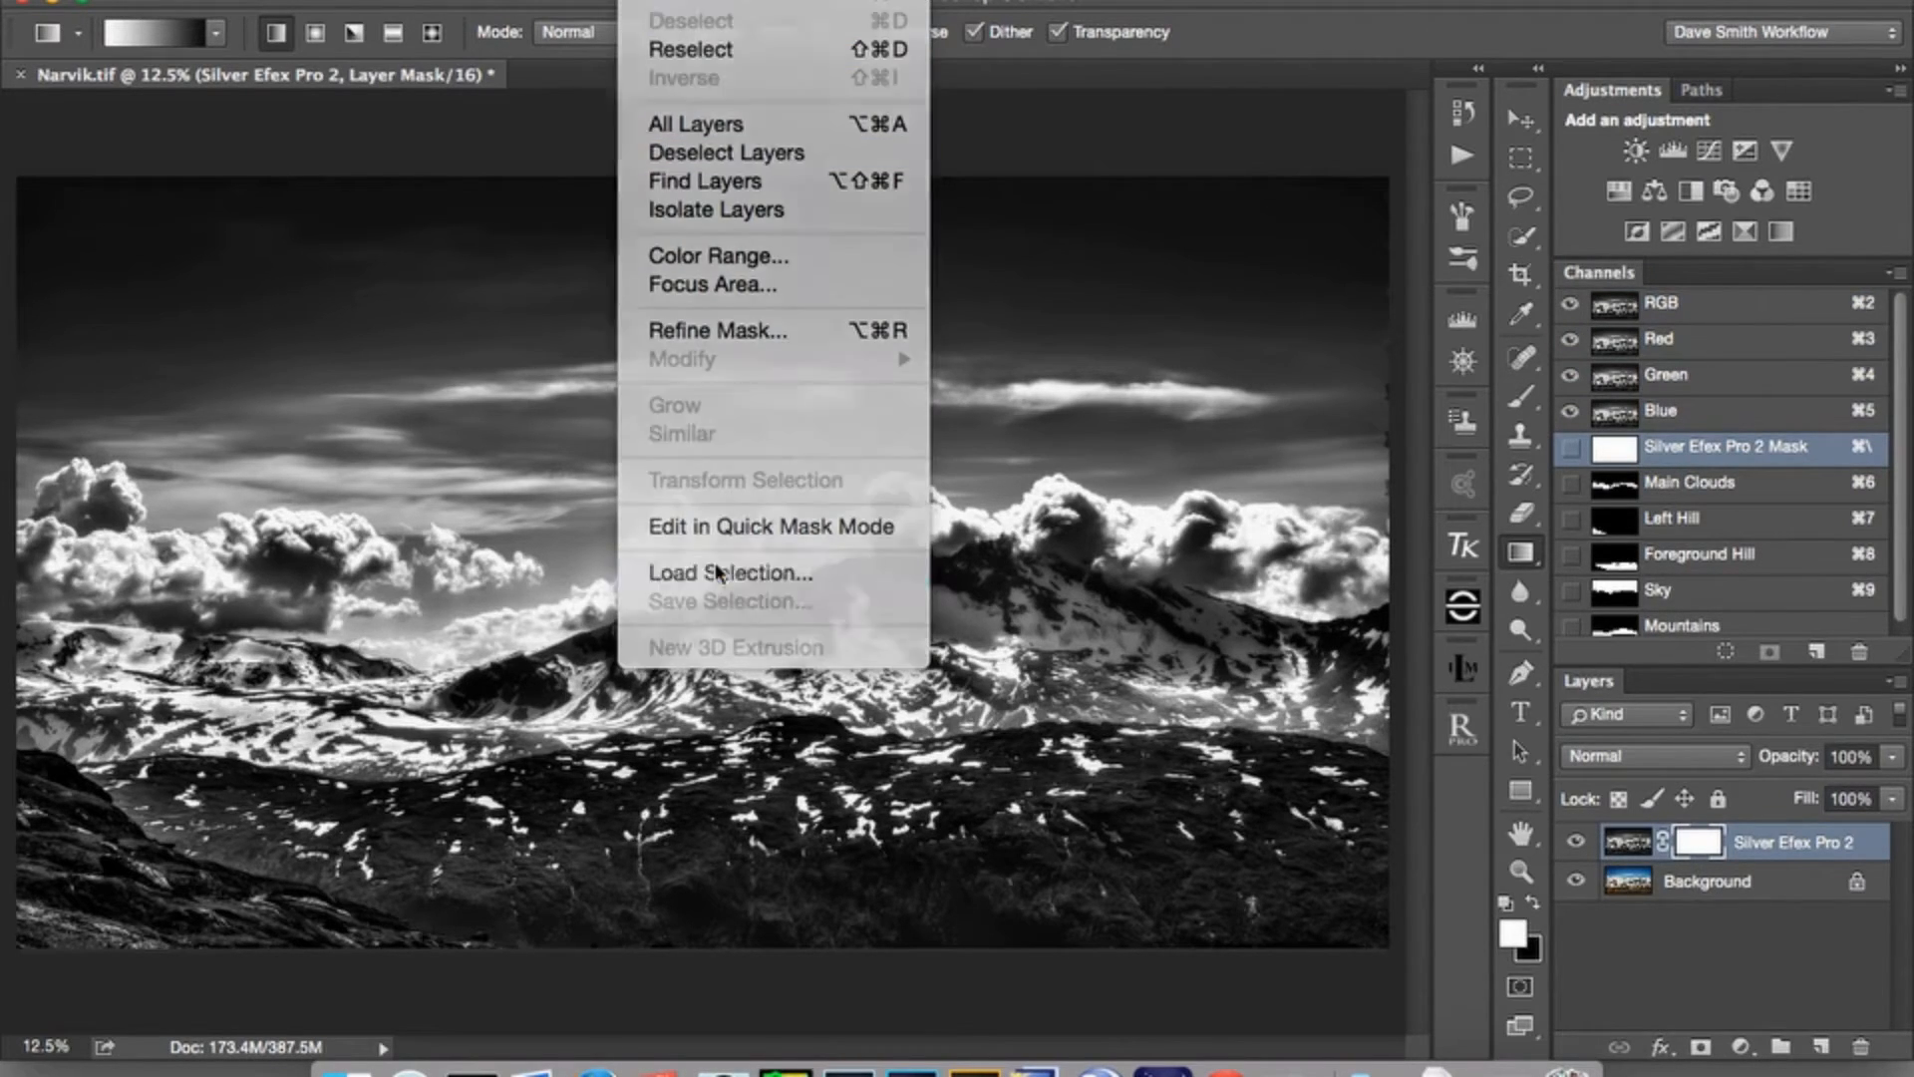
click(883, 400)
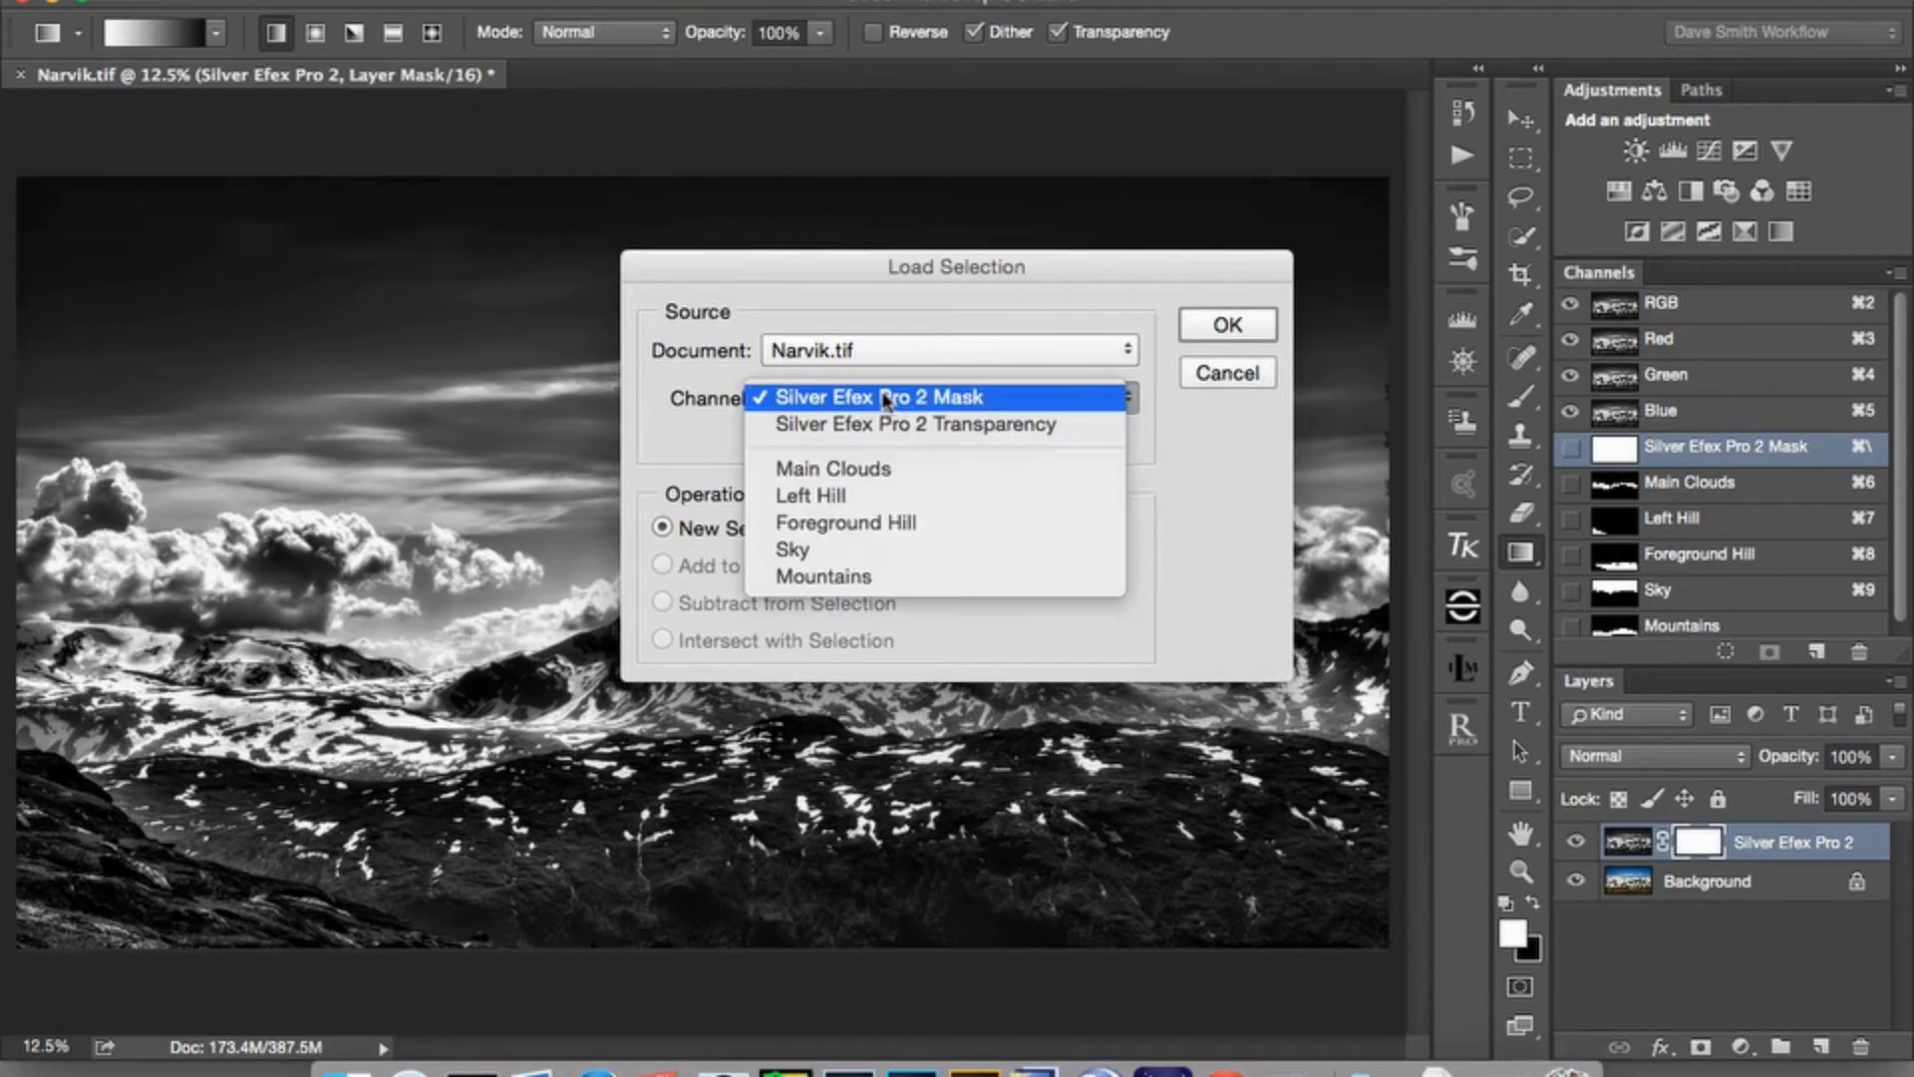
click(833, 548)
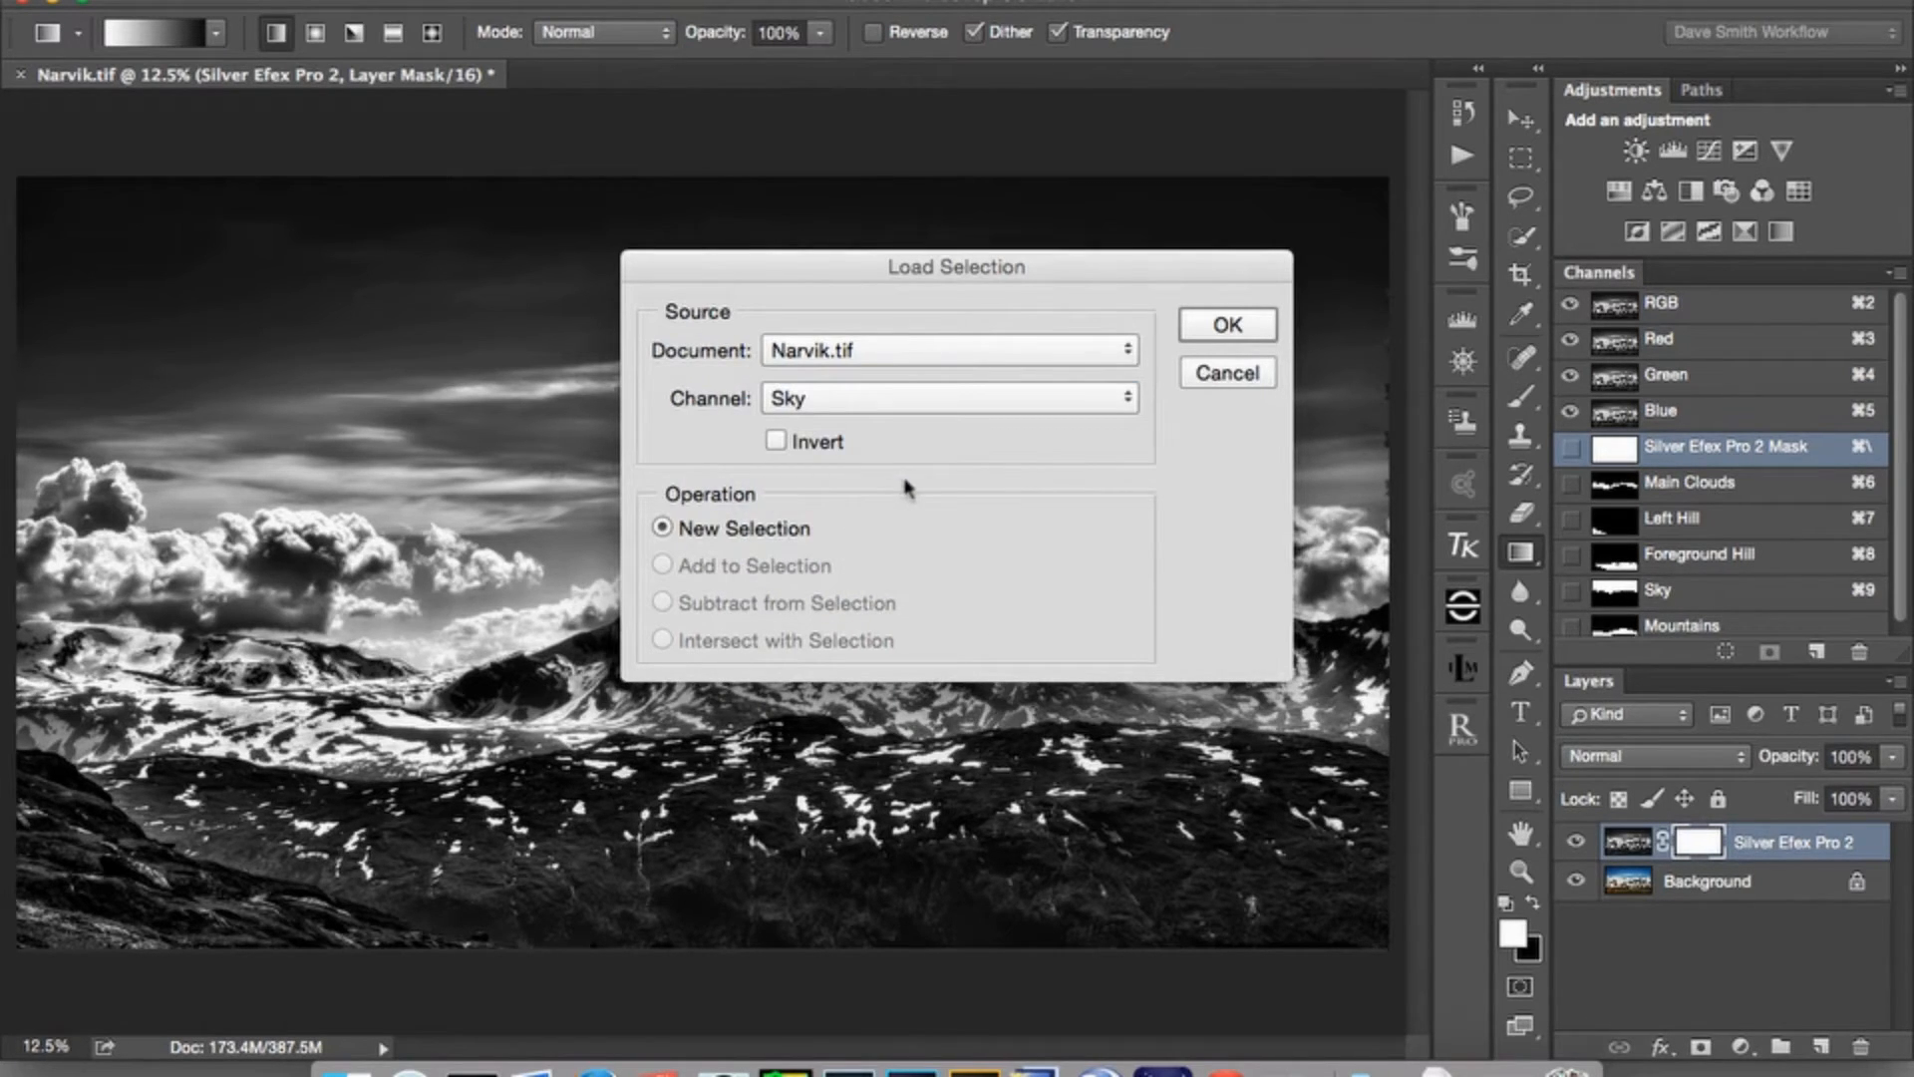
click(777, 441)
click(1236, 326)
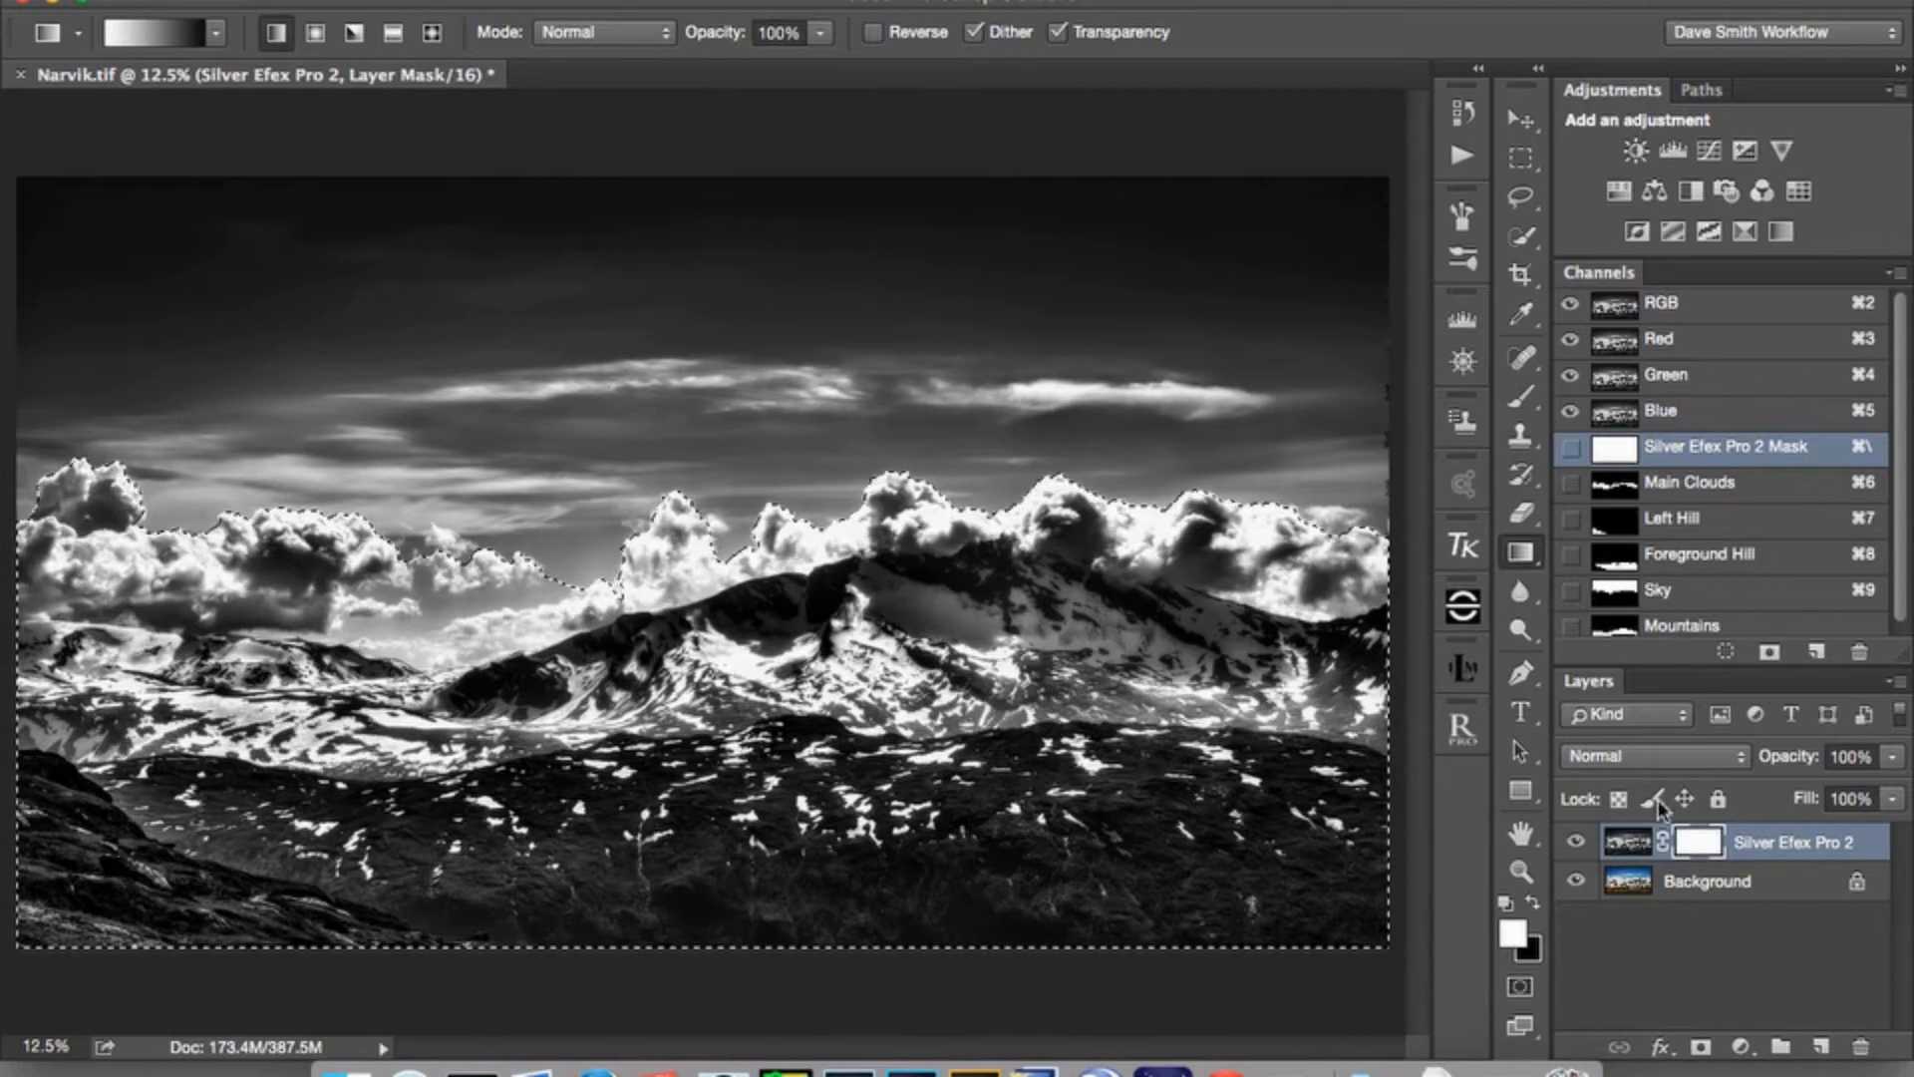
drag(1698, 842, 1860, 1047)
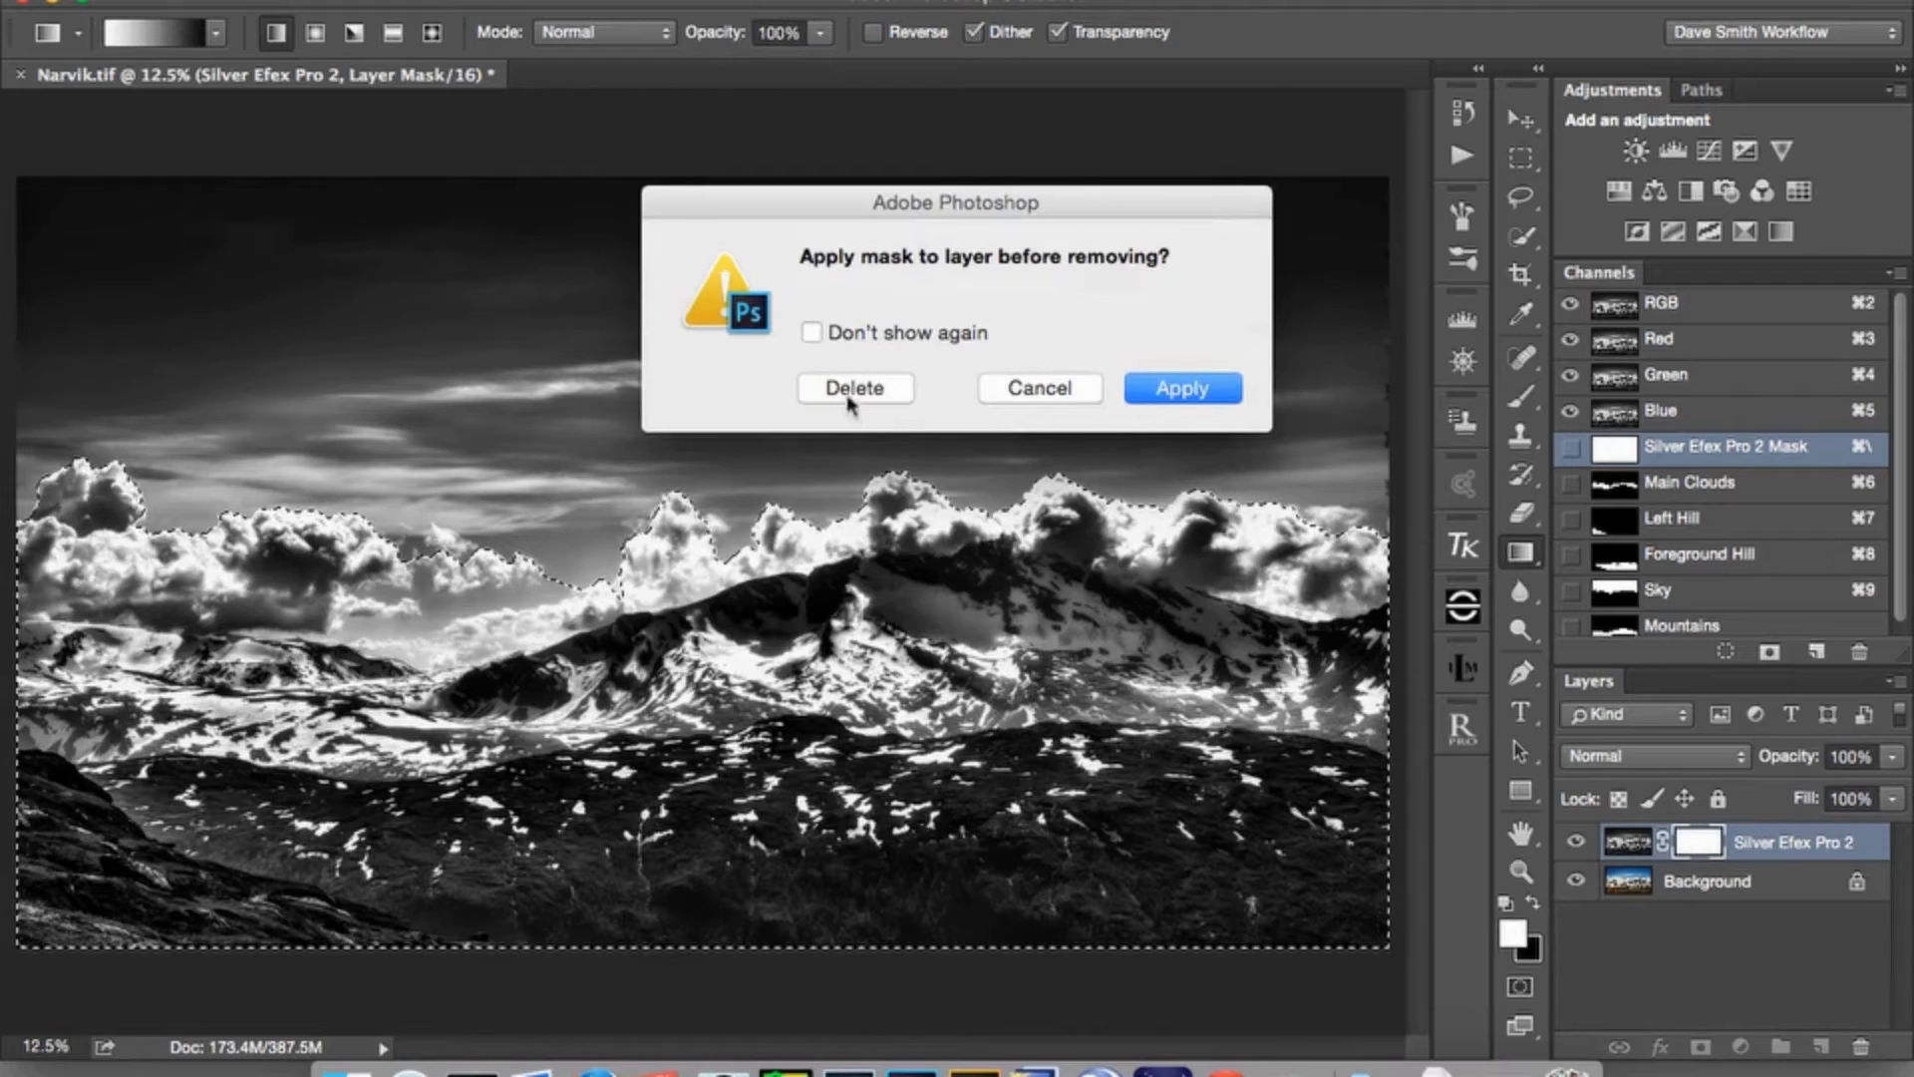
click(850, 403)
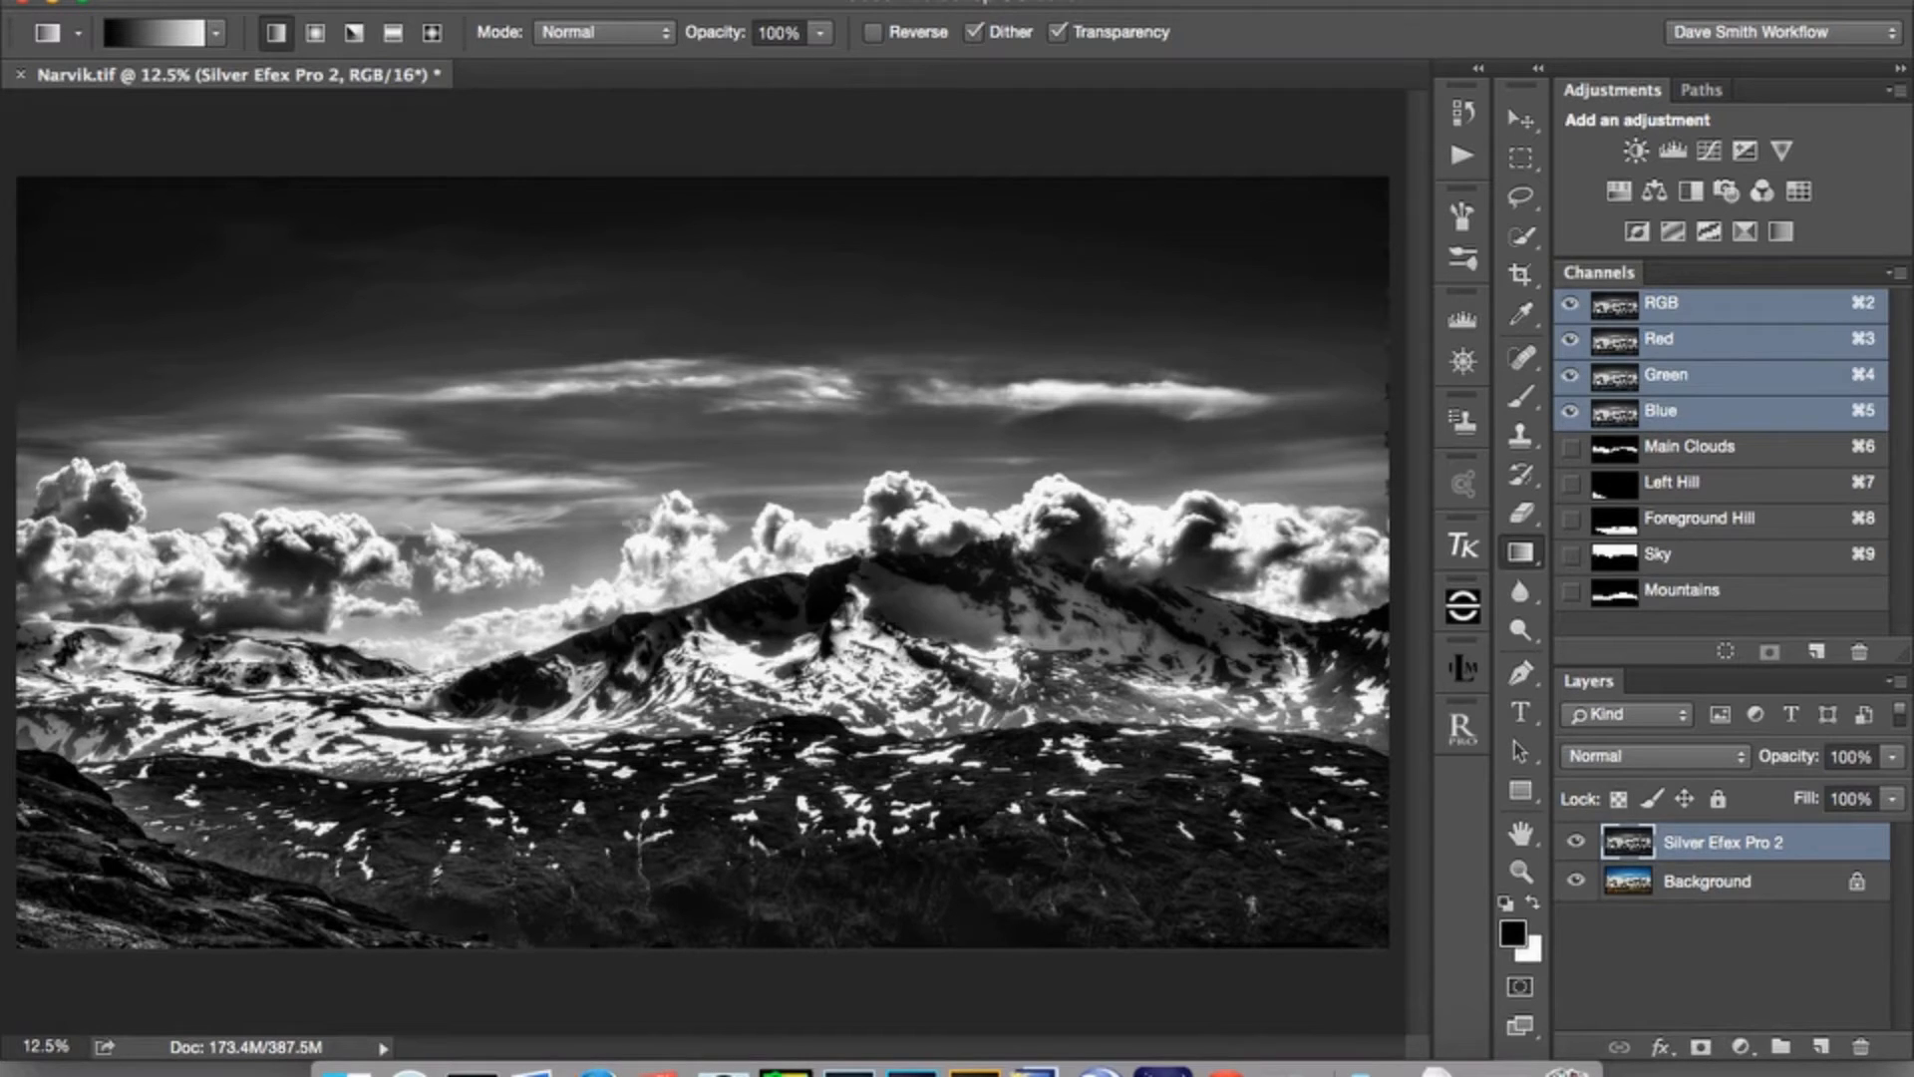
Load the saved Sky channel as a new inverted selection covering the clouds, mountains and foreground.
click(650, 0)
click(708, 570)
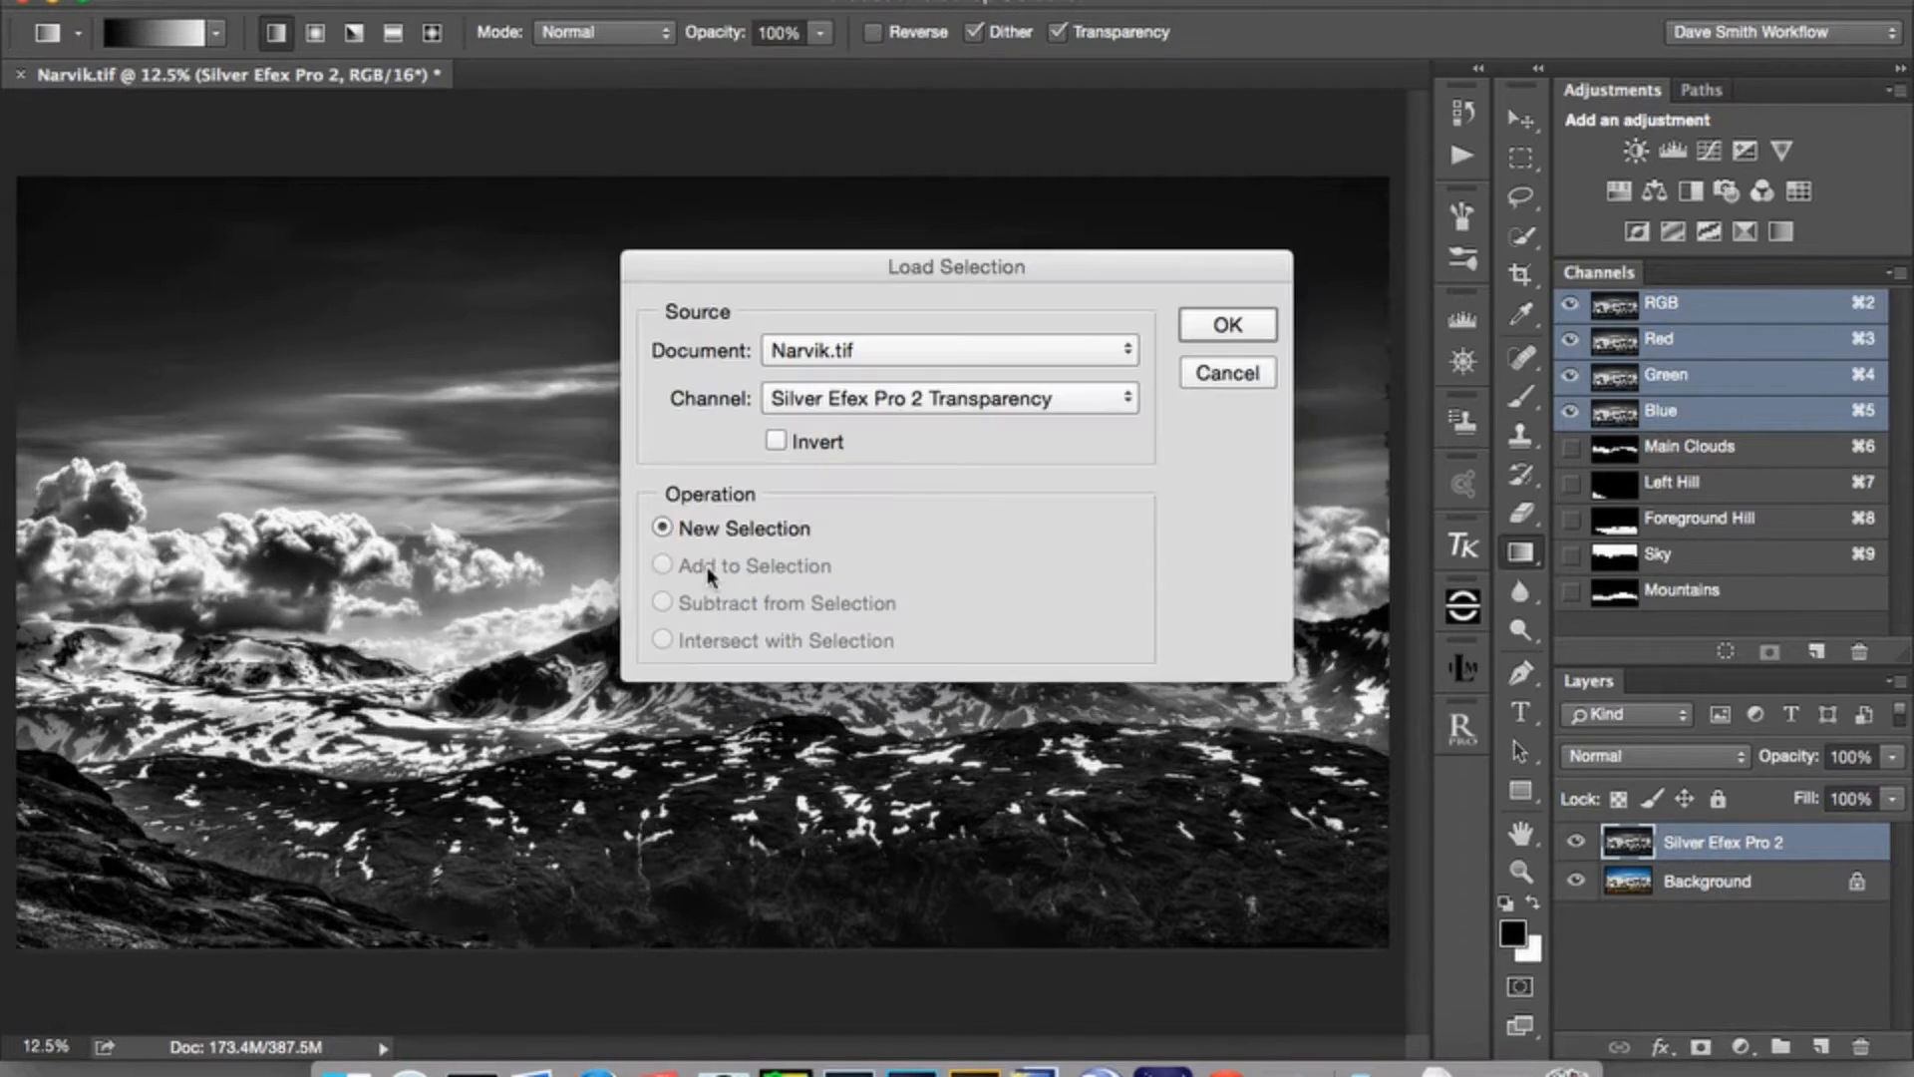
click(927, 393)
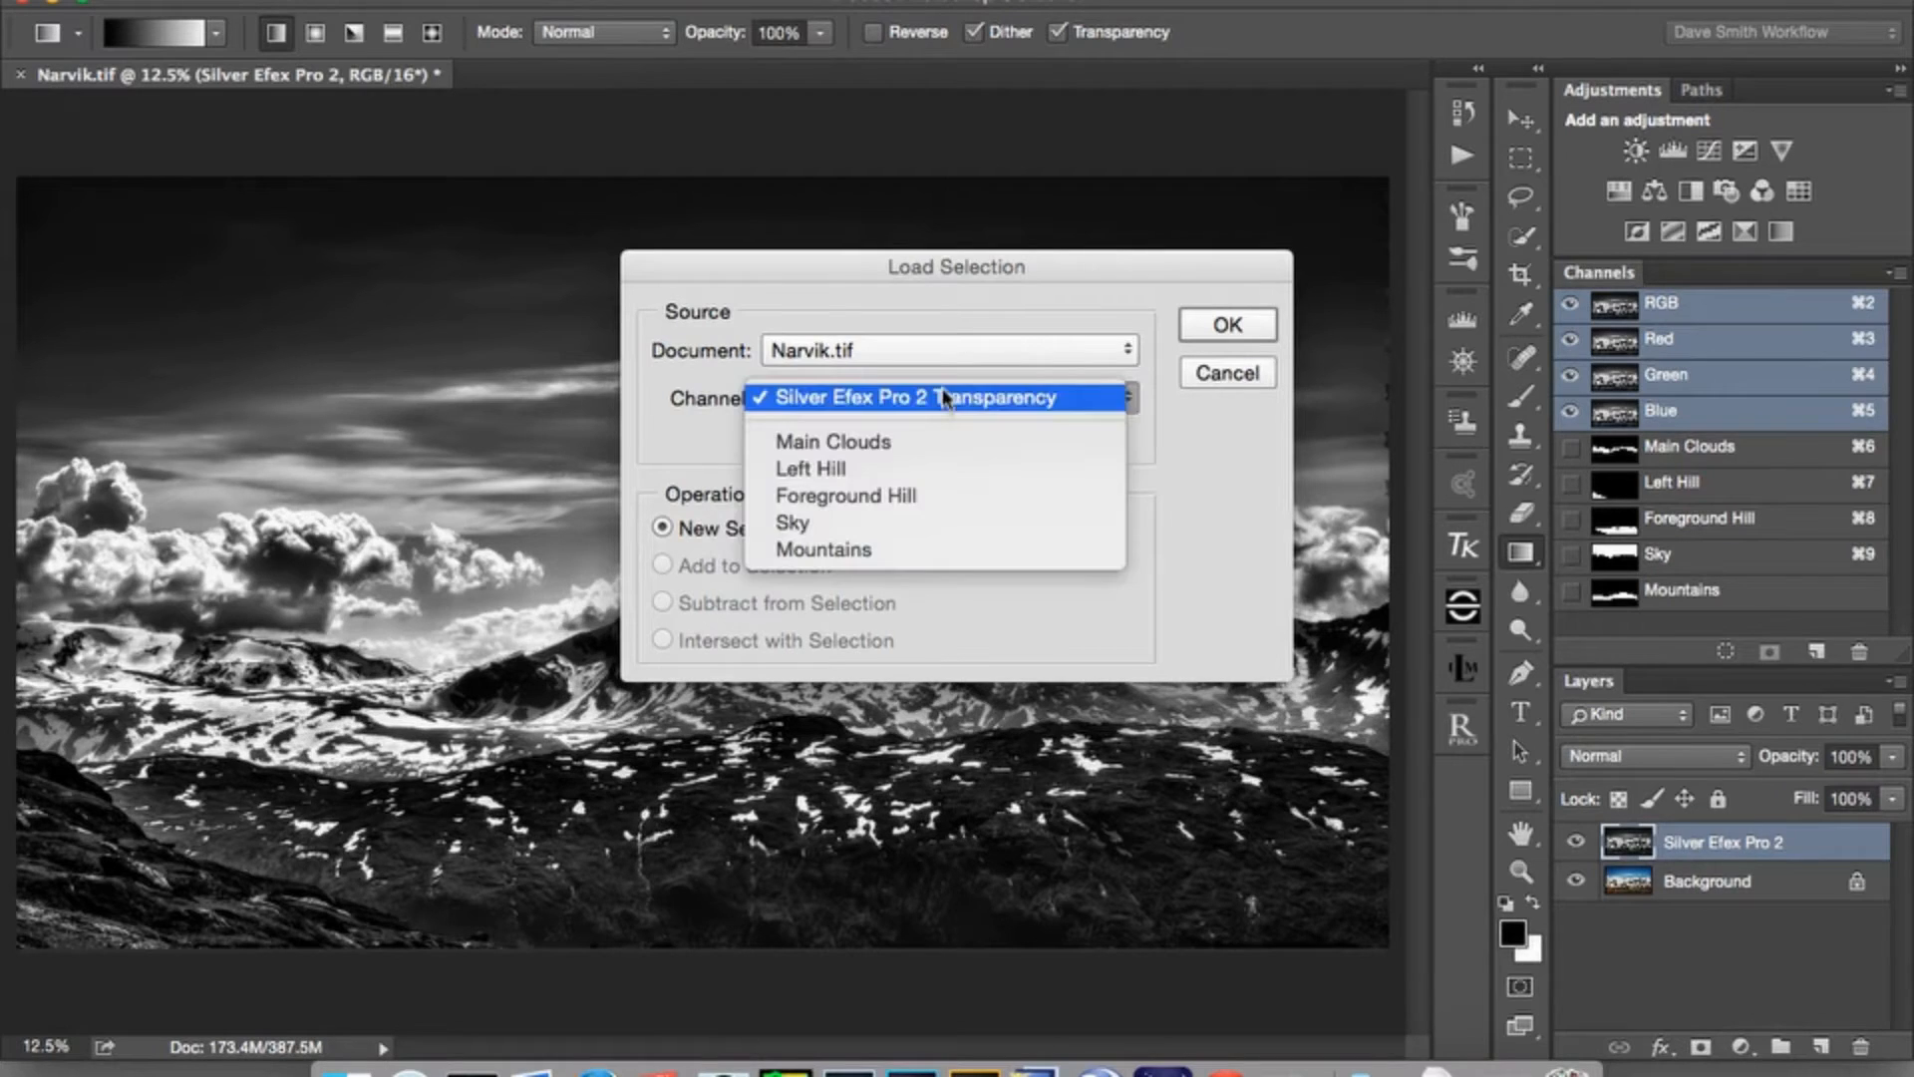
click(840, 530)
click(776, 443)
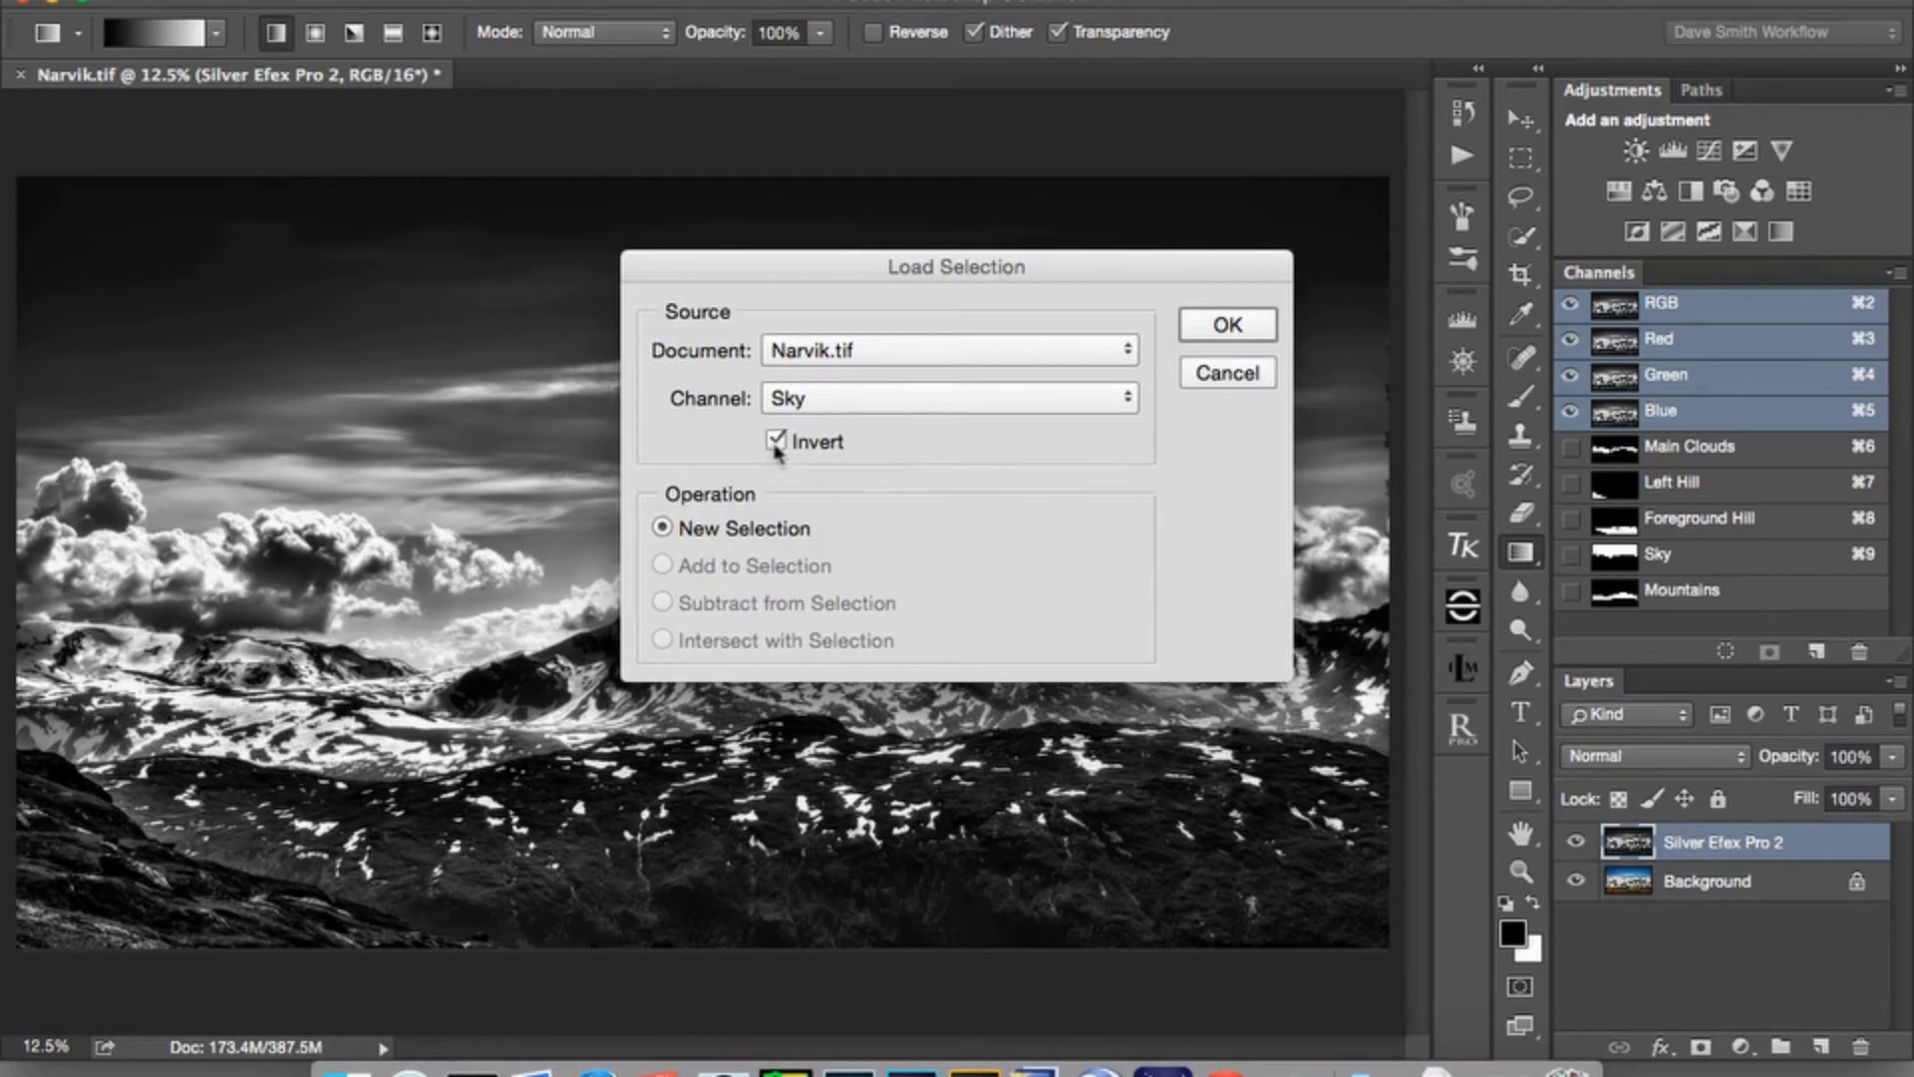
click(1225, 326)
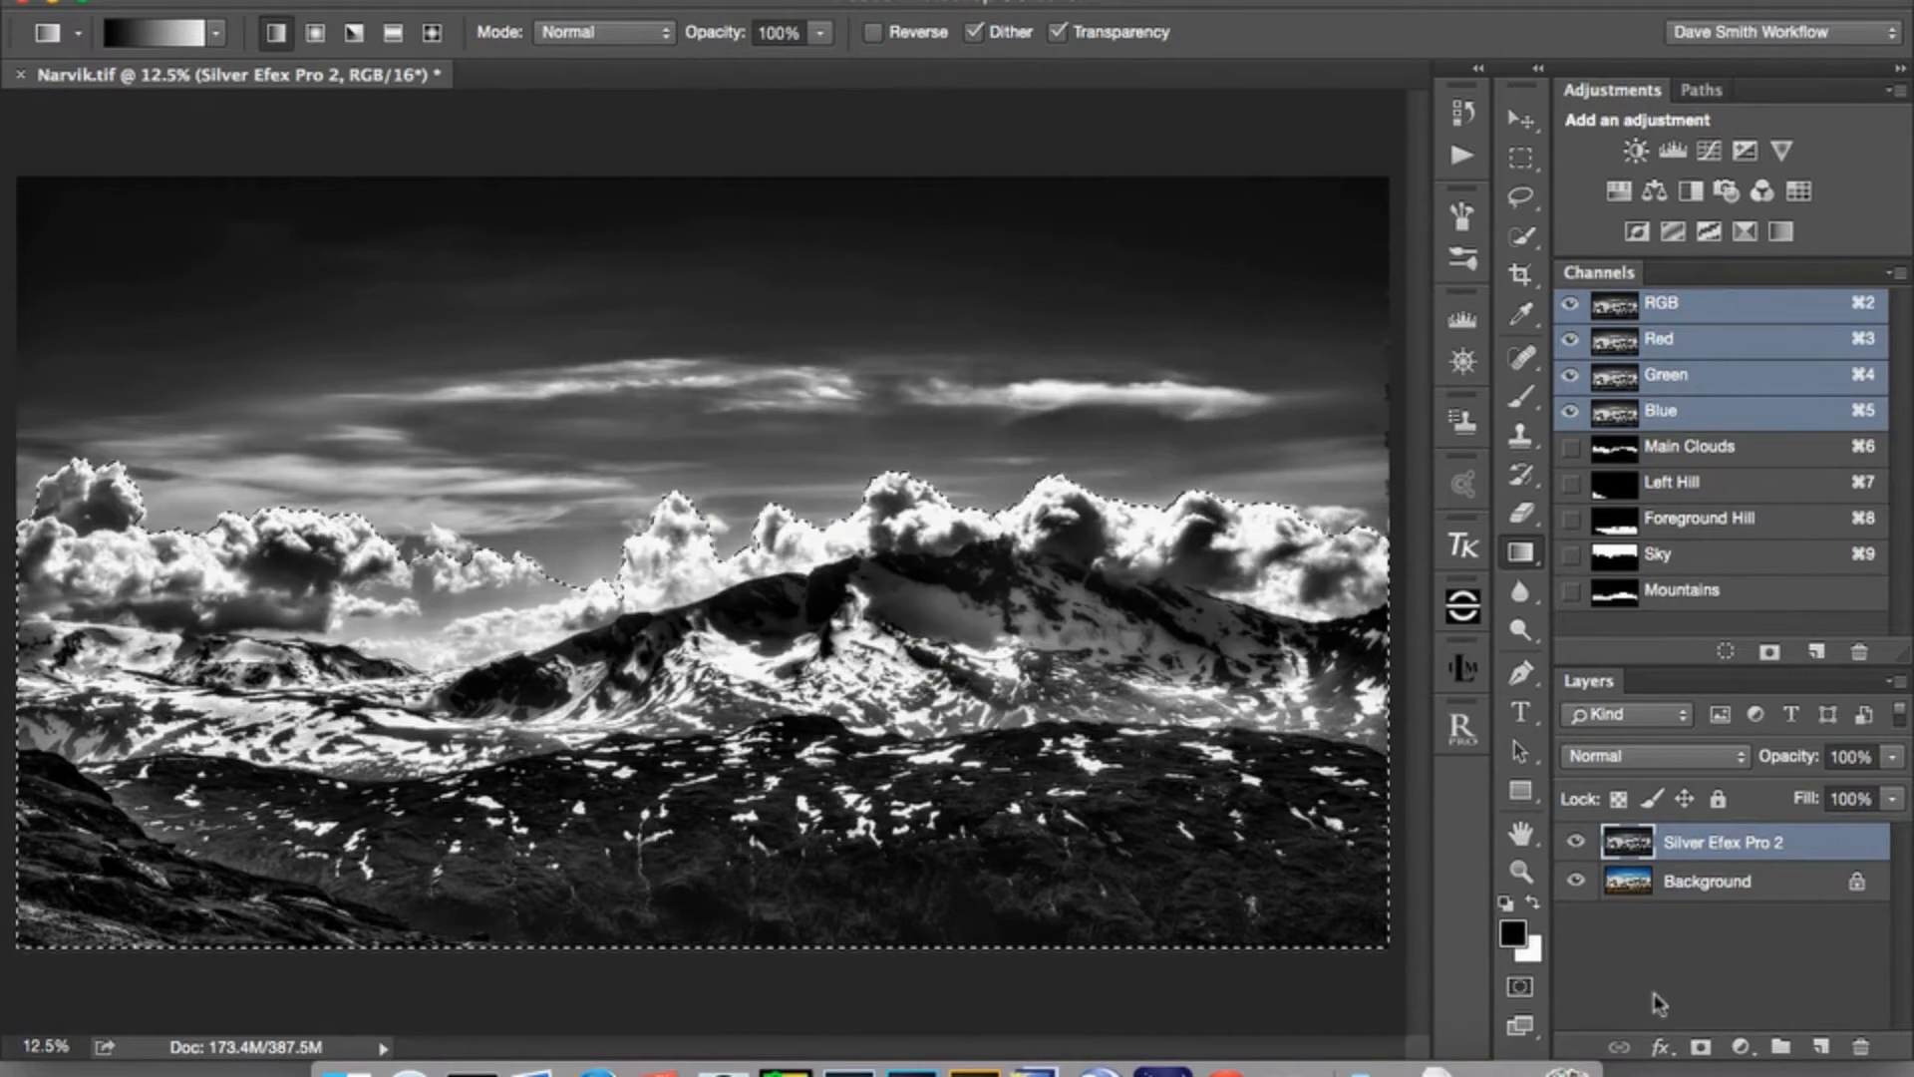
Add a layer mask from the selection to the Silver Efex Pro 2 layer and invert the mask.
click(1701, 1047)
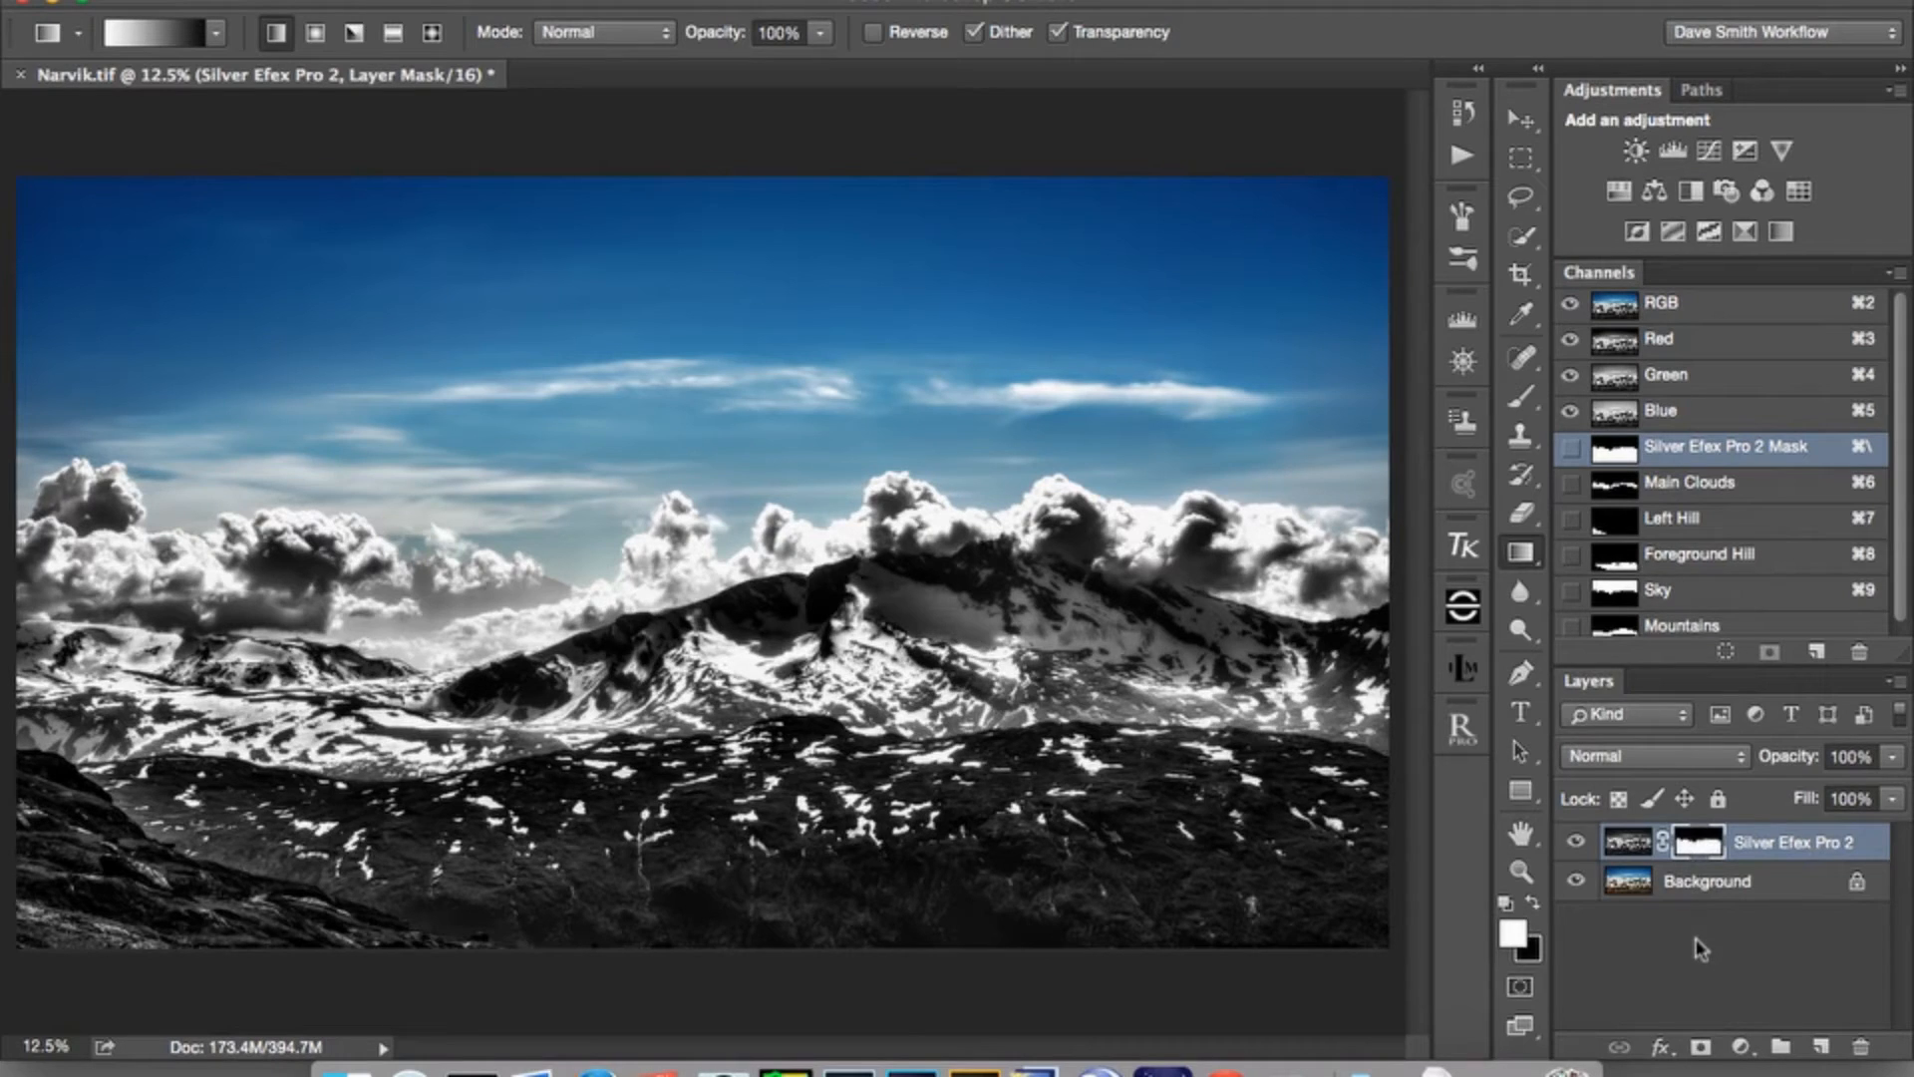
key(super+i)
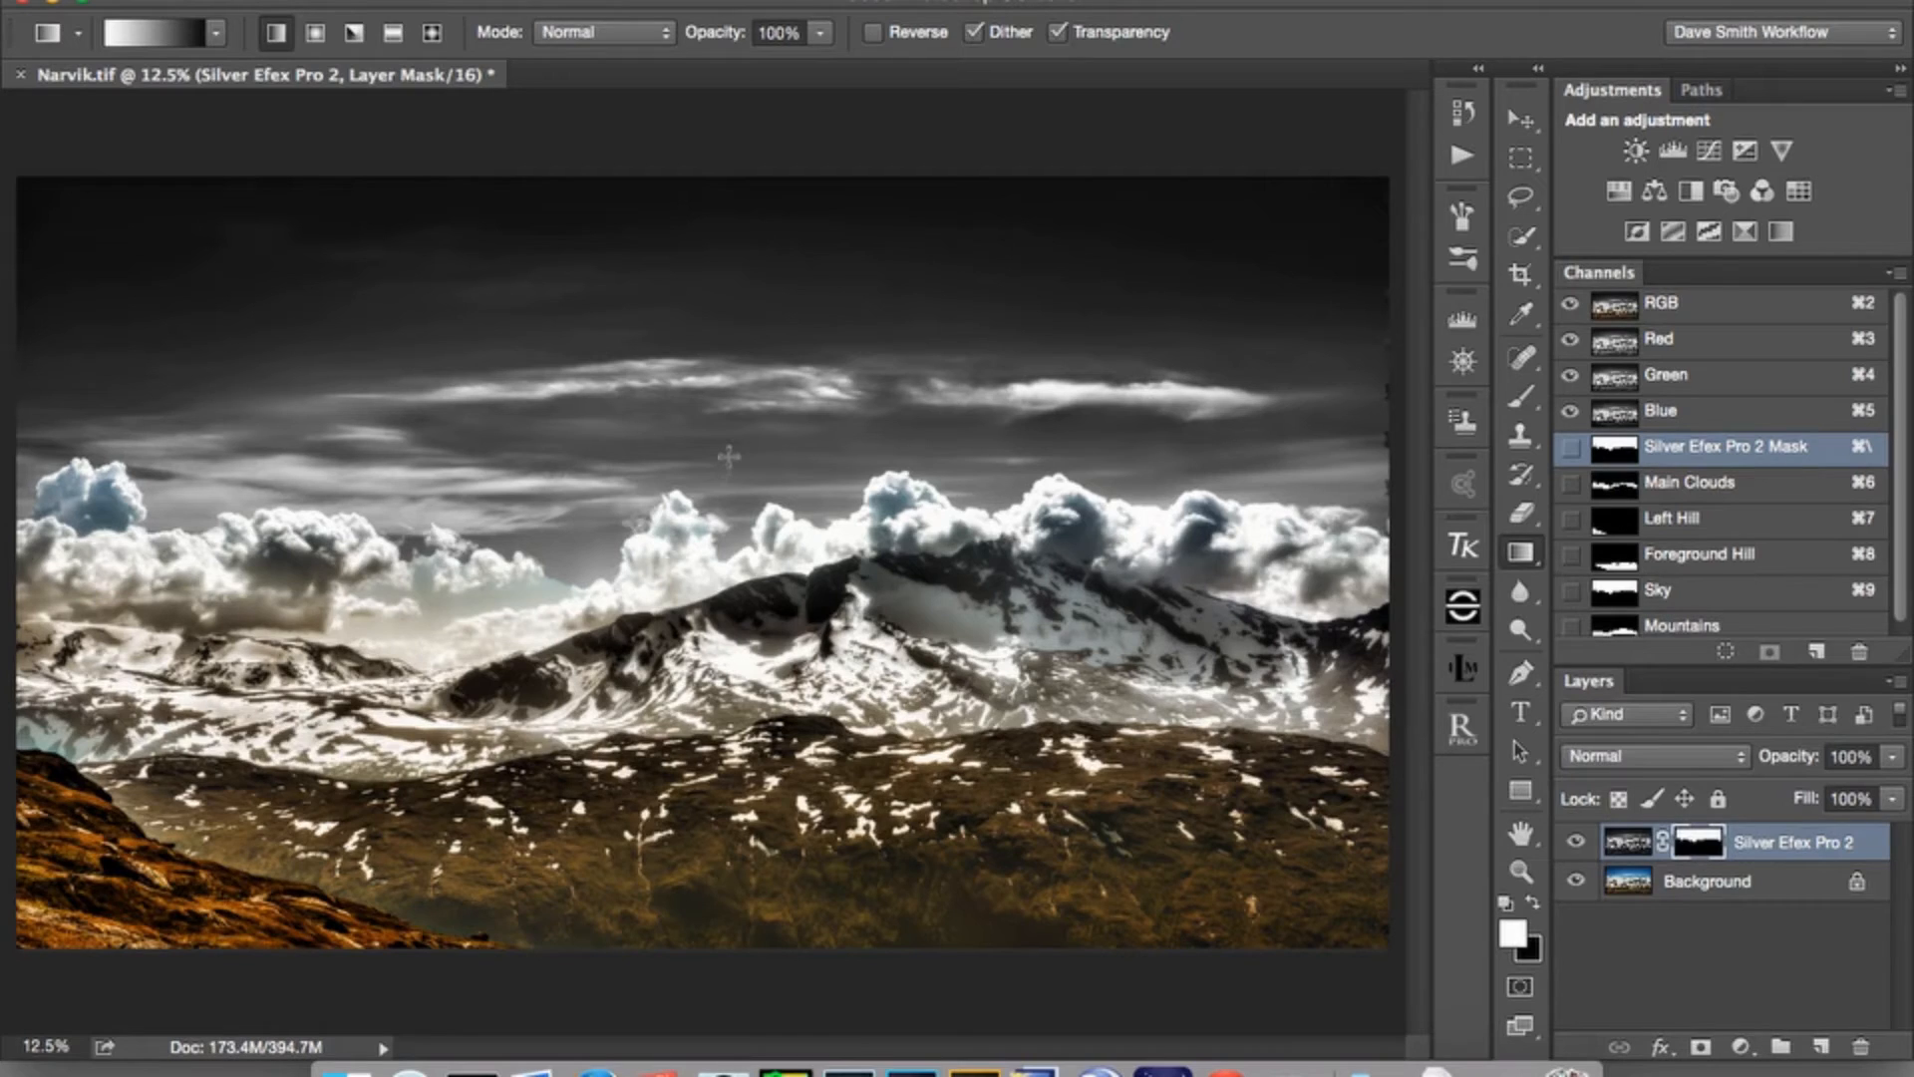
Try a vertical gradient on the whole mask from the cloud tops to the mountain slope, inspect the mask alone, and undo the gradient.
drag(729, 457, 737, 628)
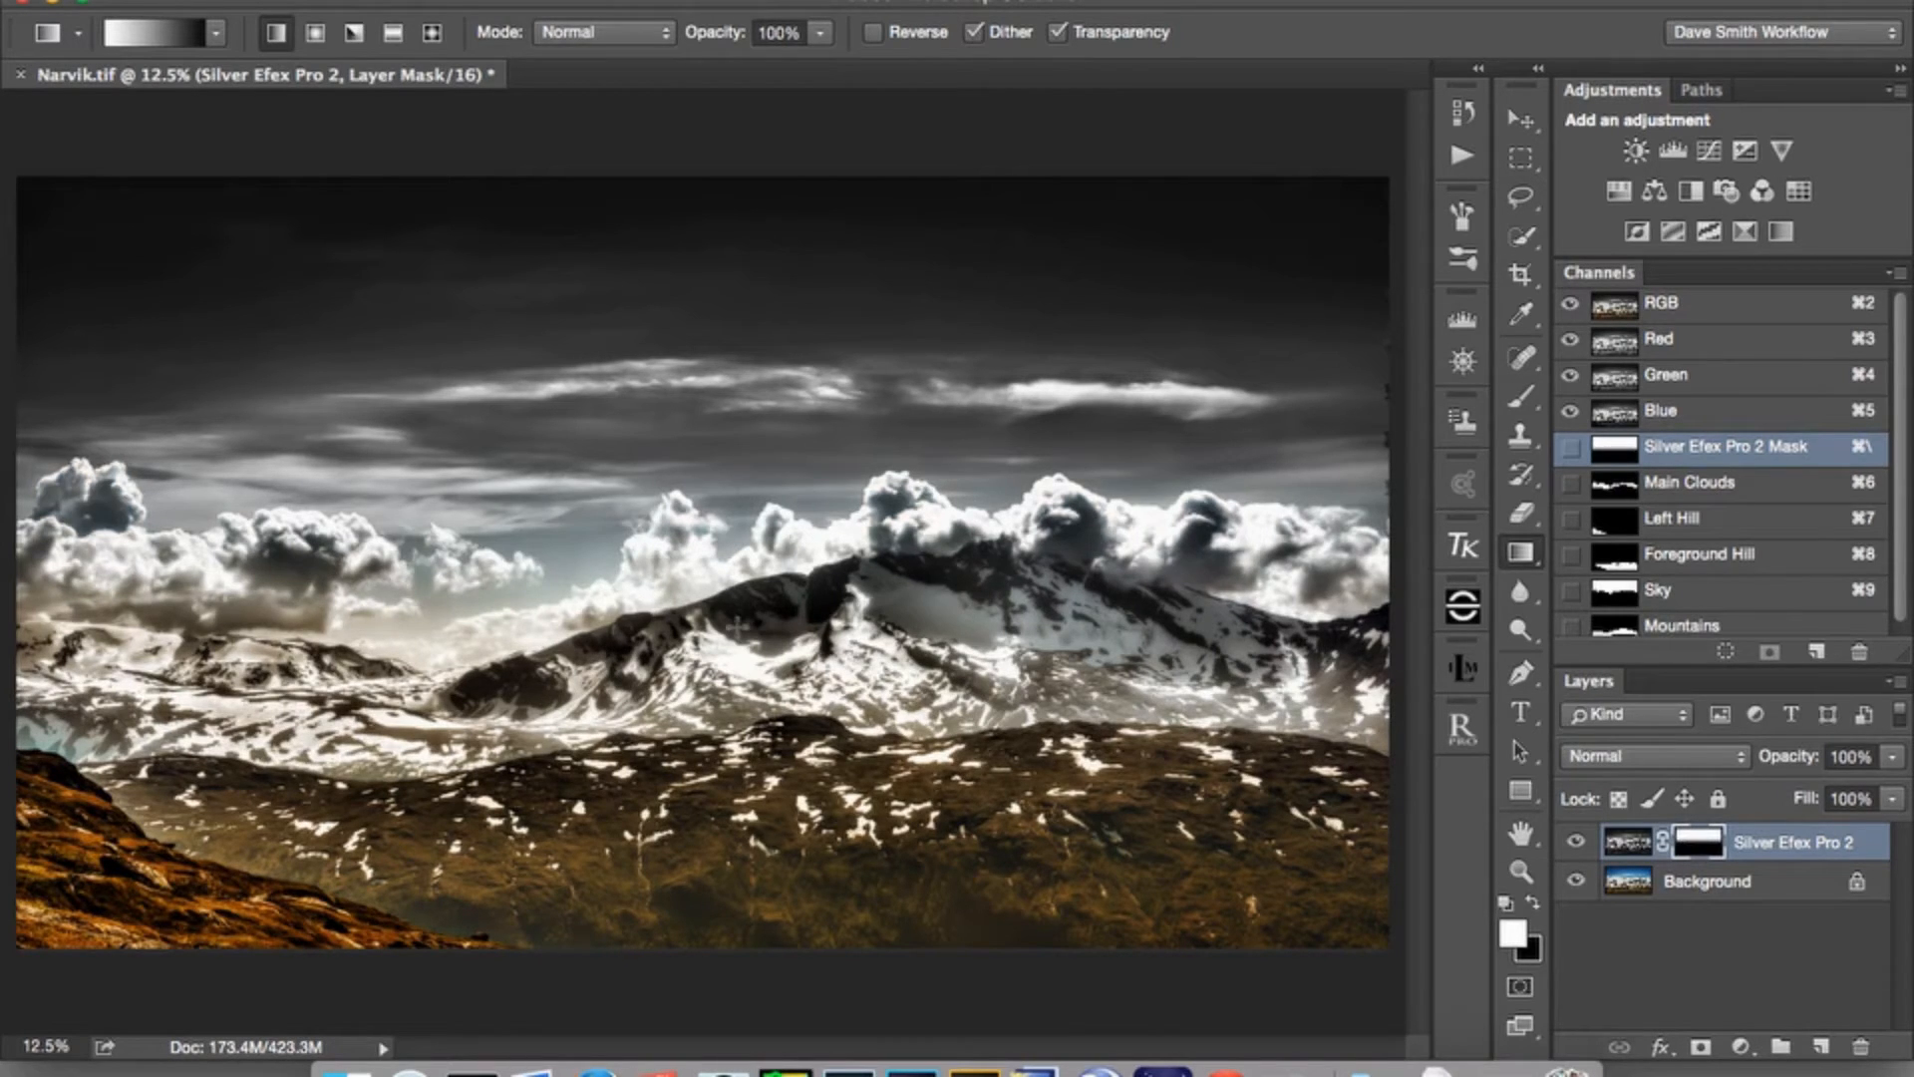
alt+click(1694, 845)
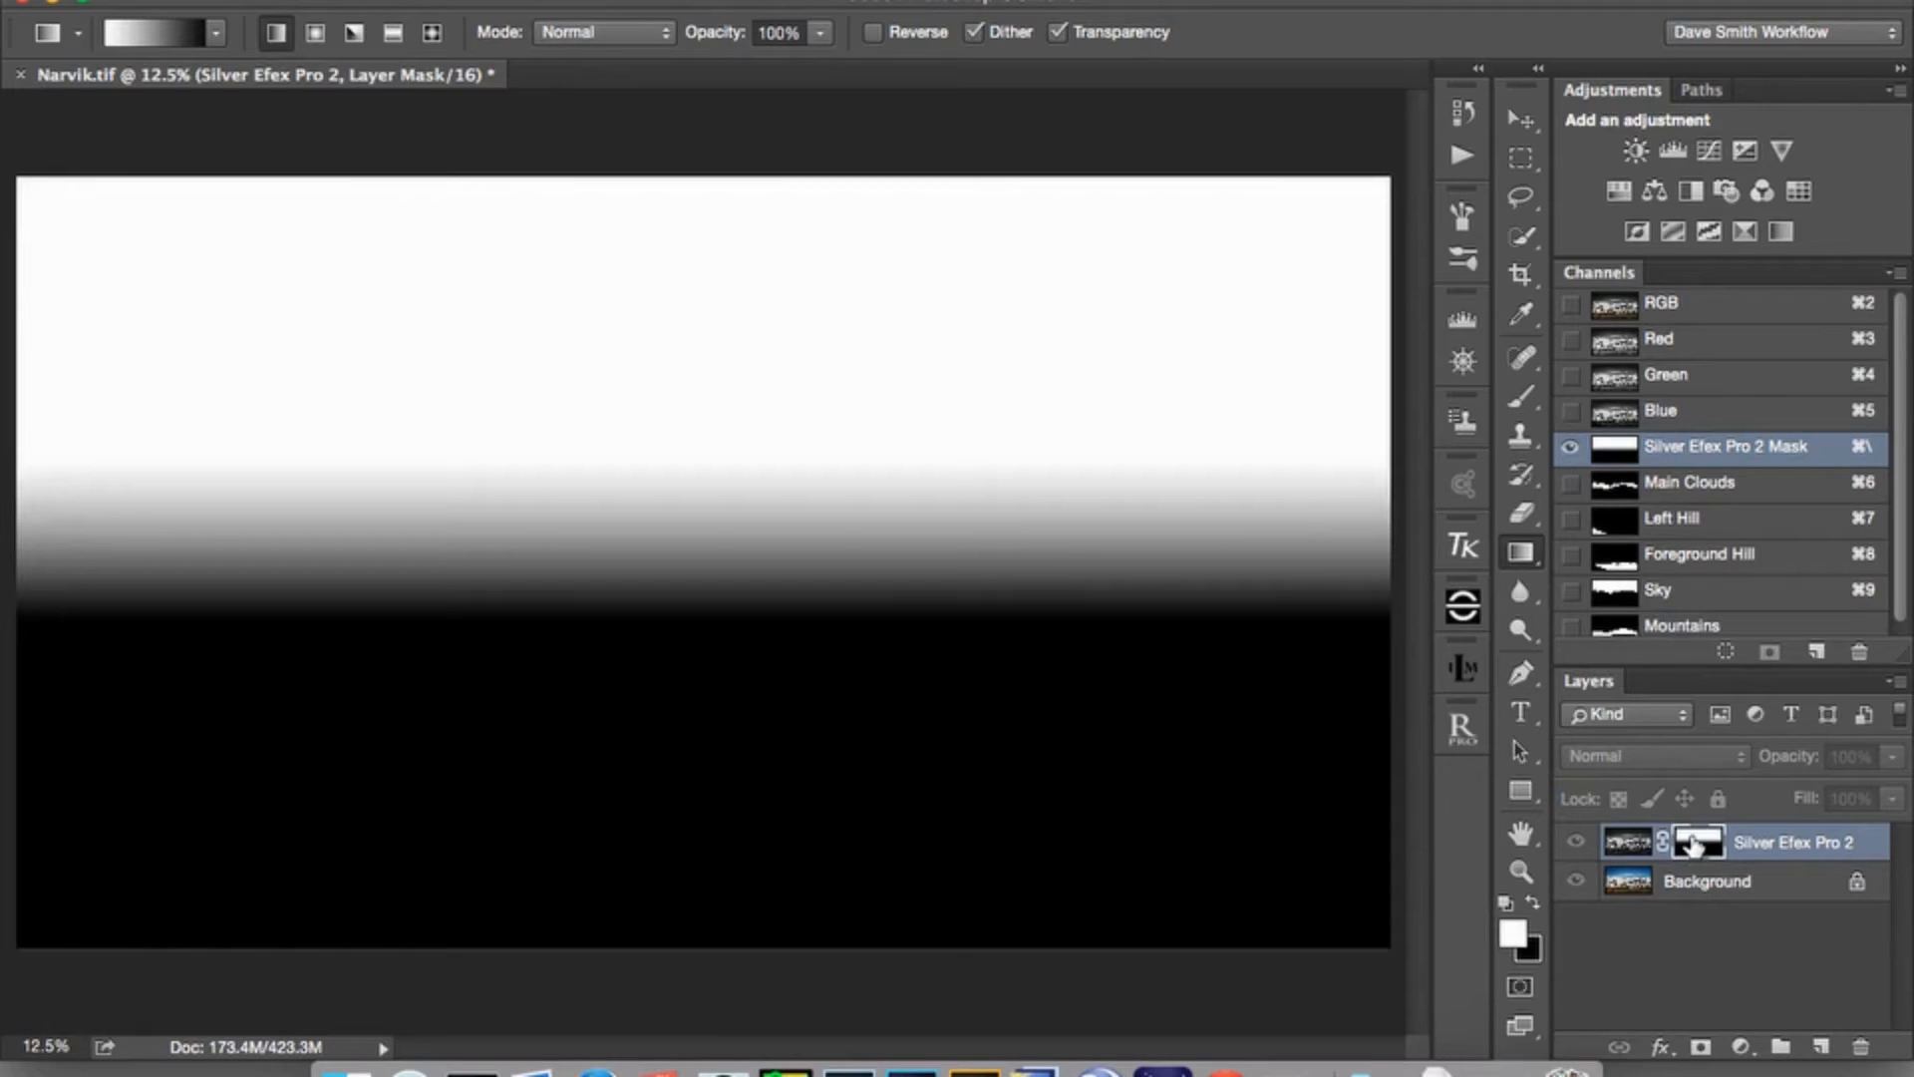
click(1631, 840)
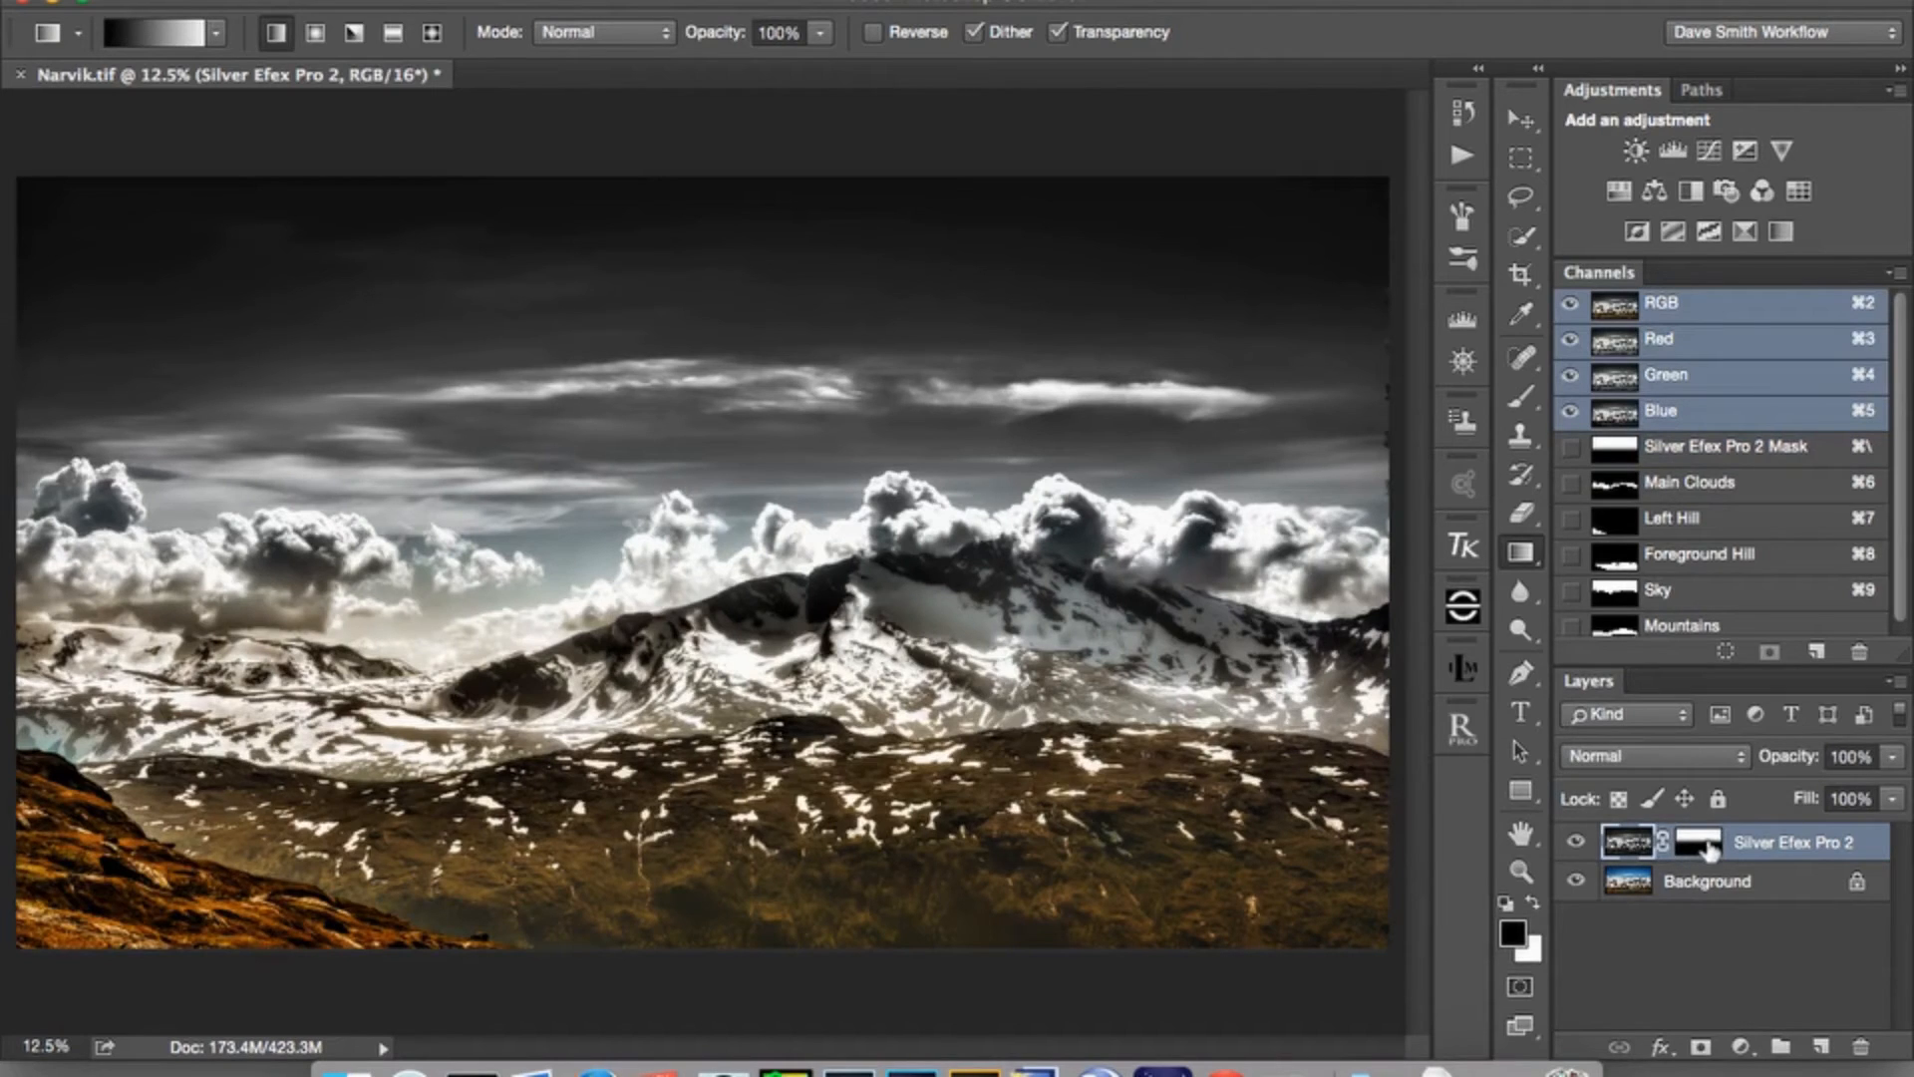
key(super+z)
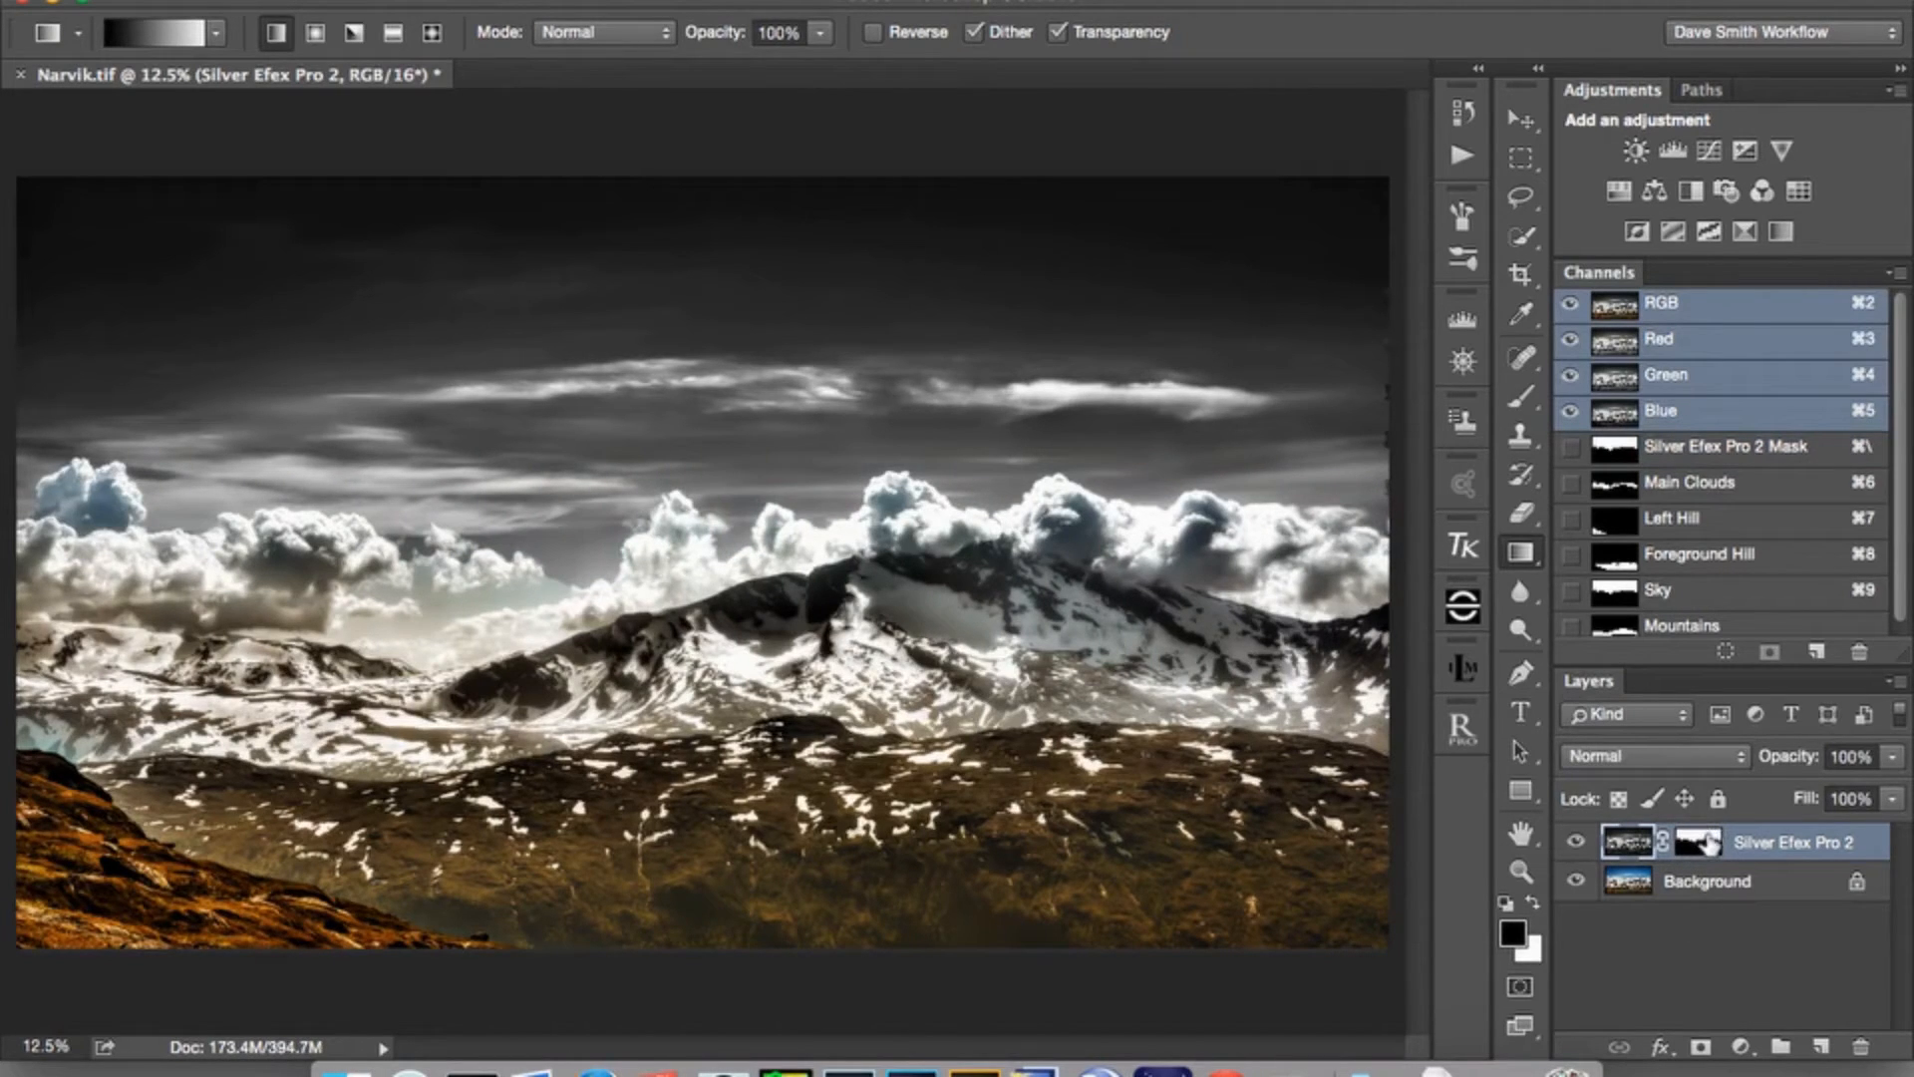
View the sky-shaped mask on its own and delete it from the Silver Efex Pro 2 layer without applying it.
alt+click(1709, 843)
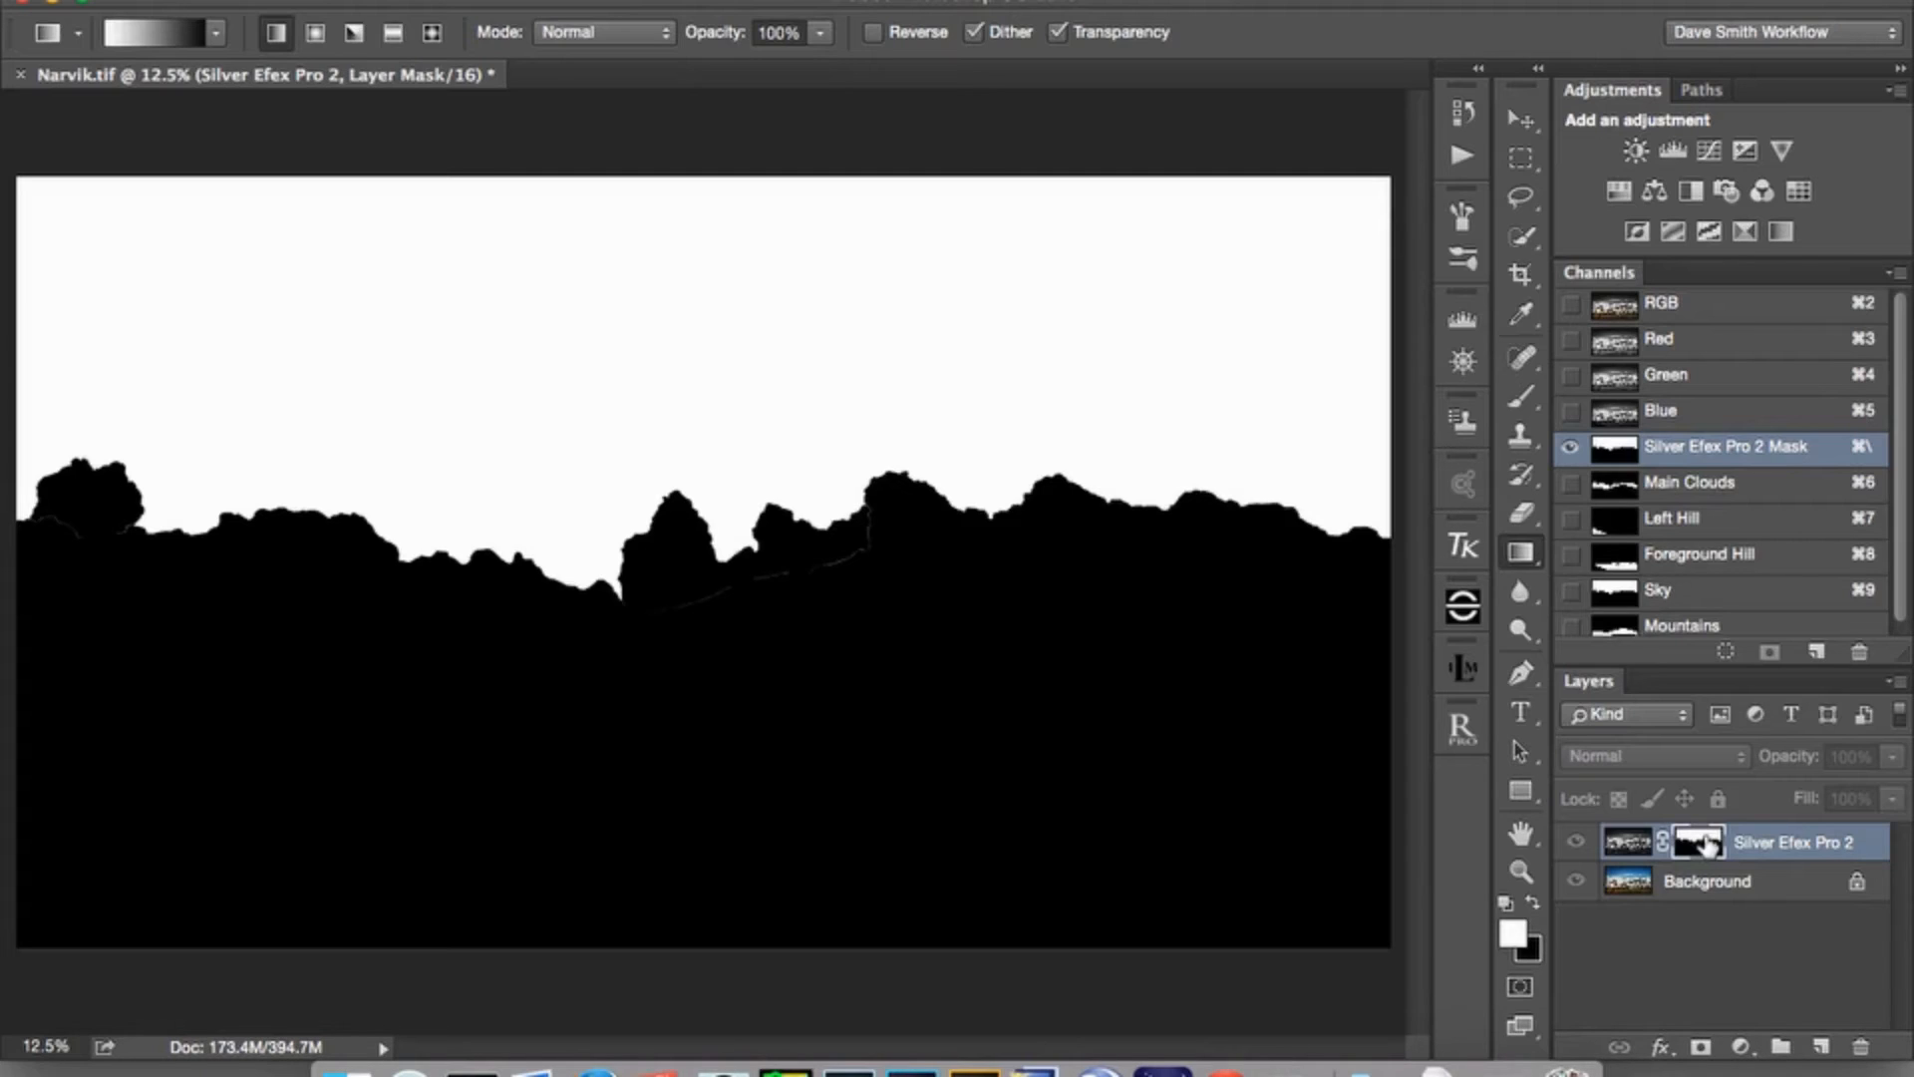
drag(1697, 838, 1864, 1055)
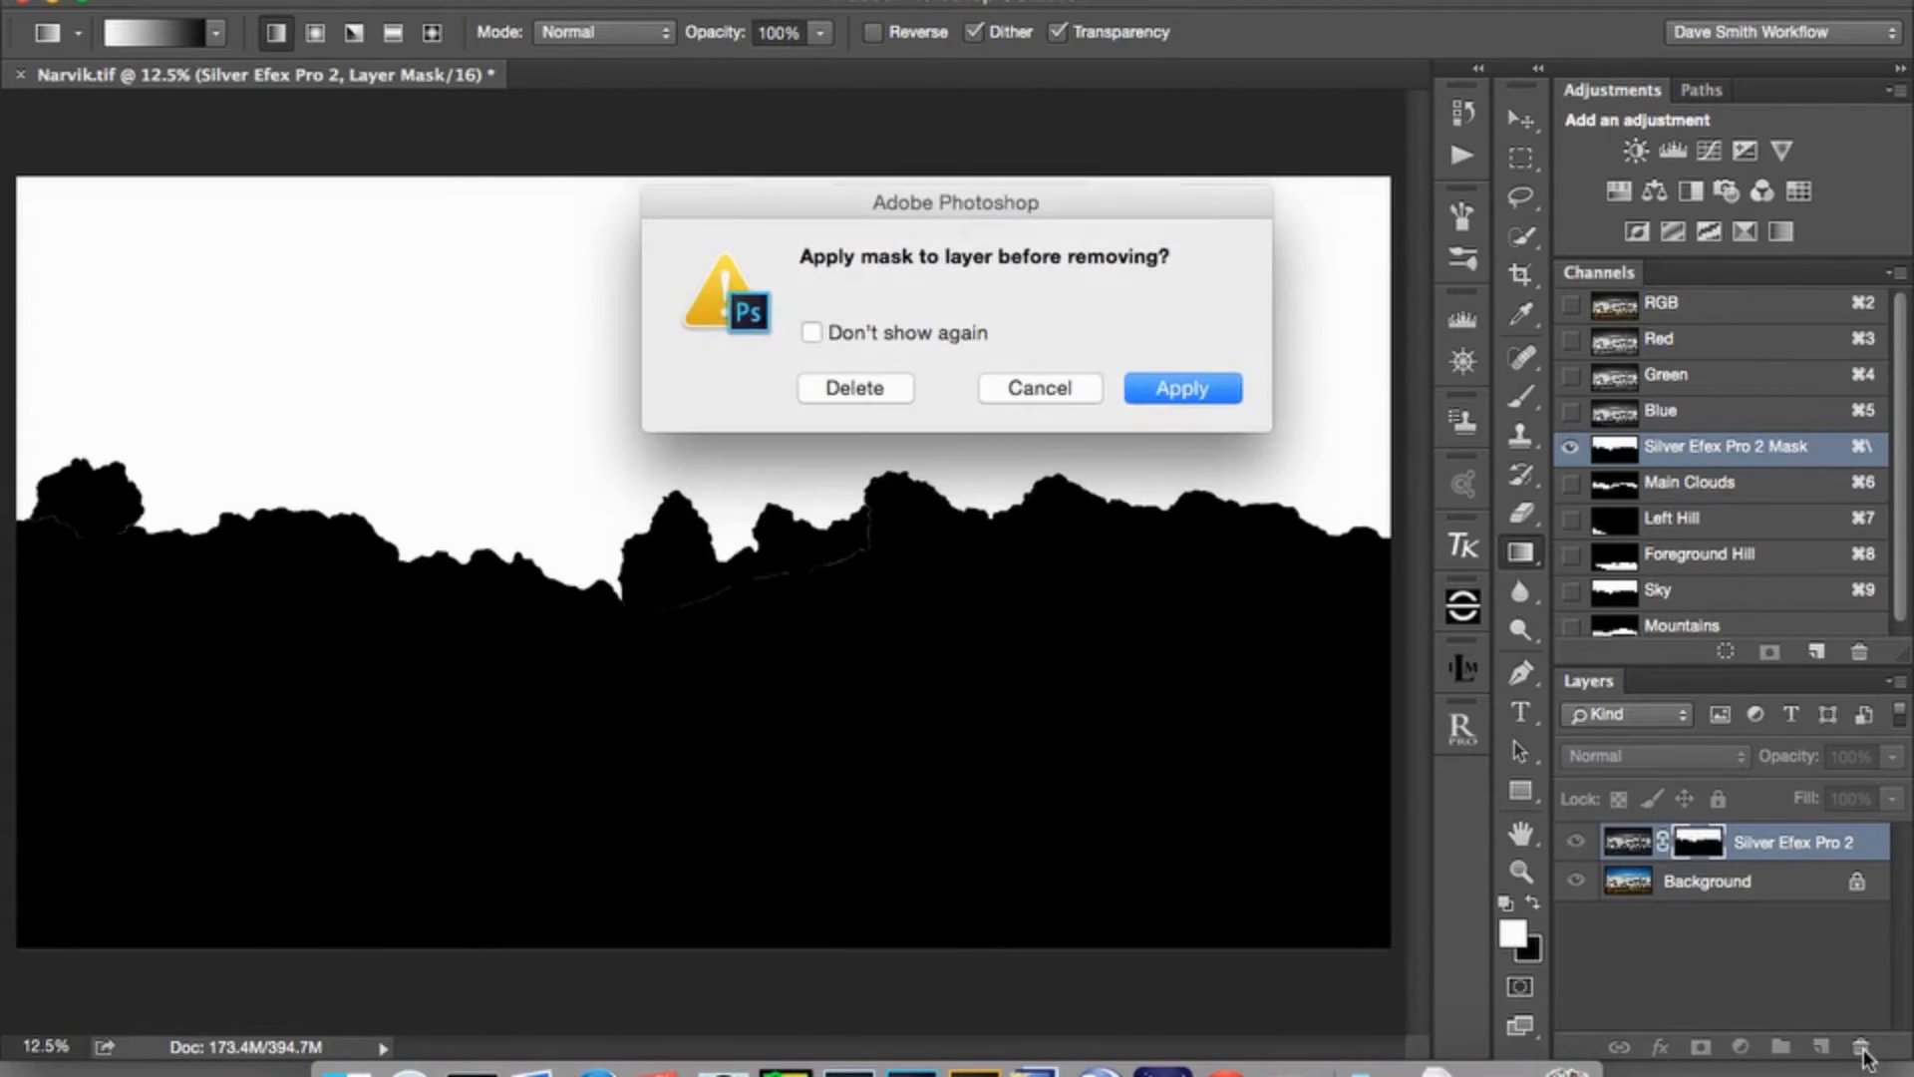
click(853, 389)
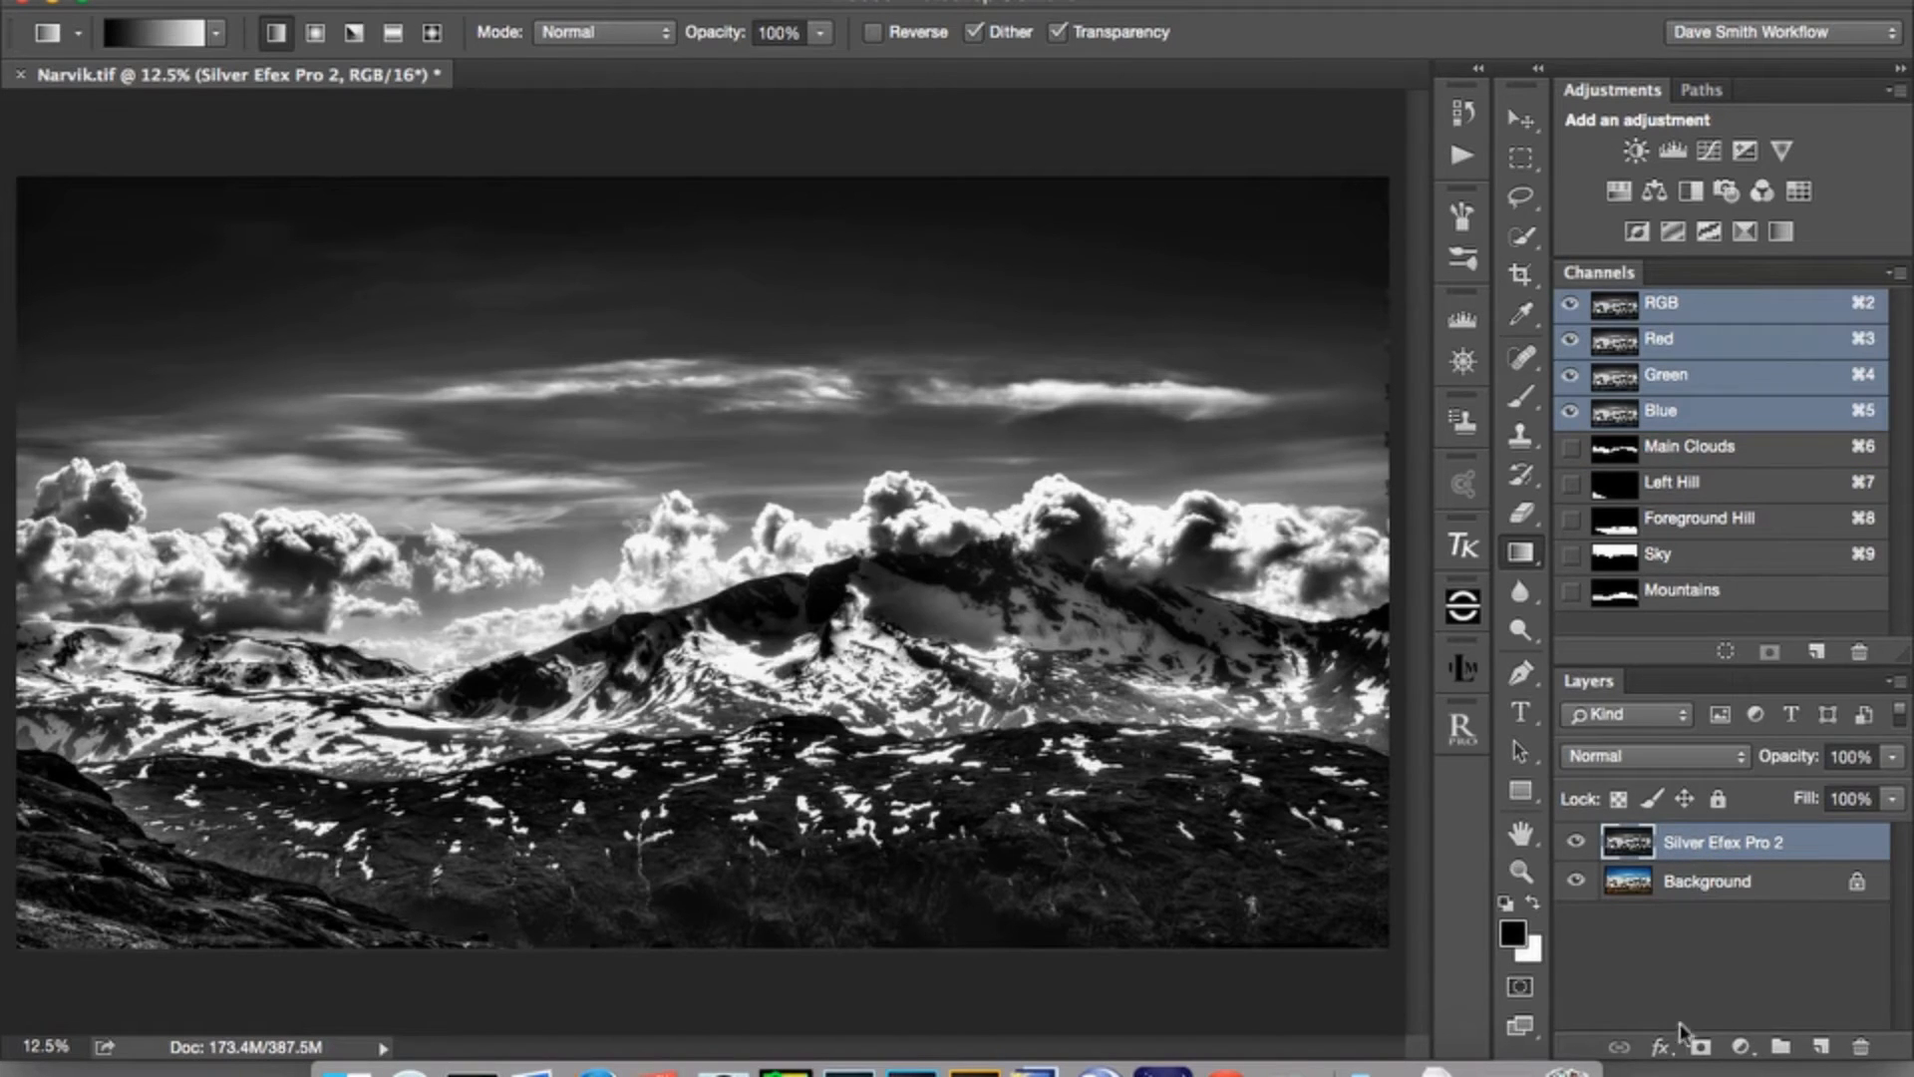
Add a blank white mask to the Silver Efex Pro 2 layer and load the inverted Sky channel as a new selection.
click(1701, 1046)
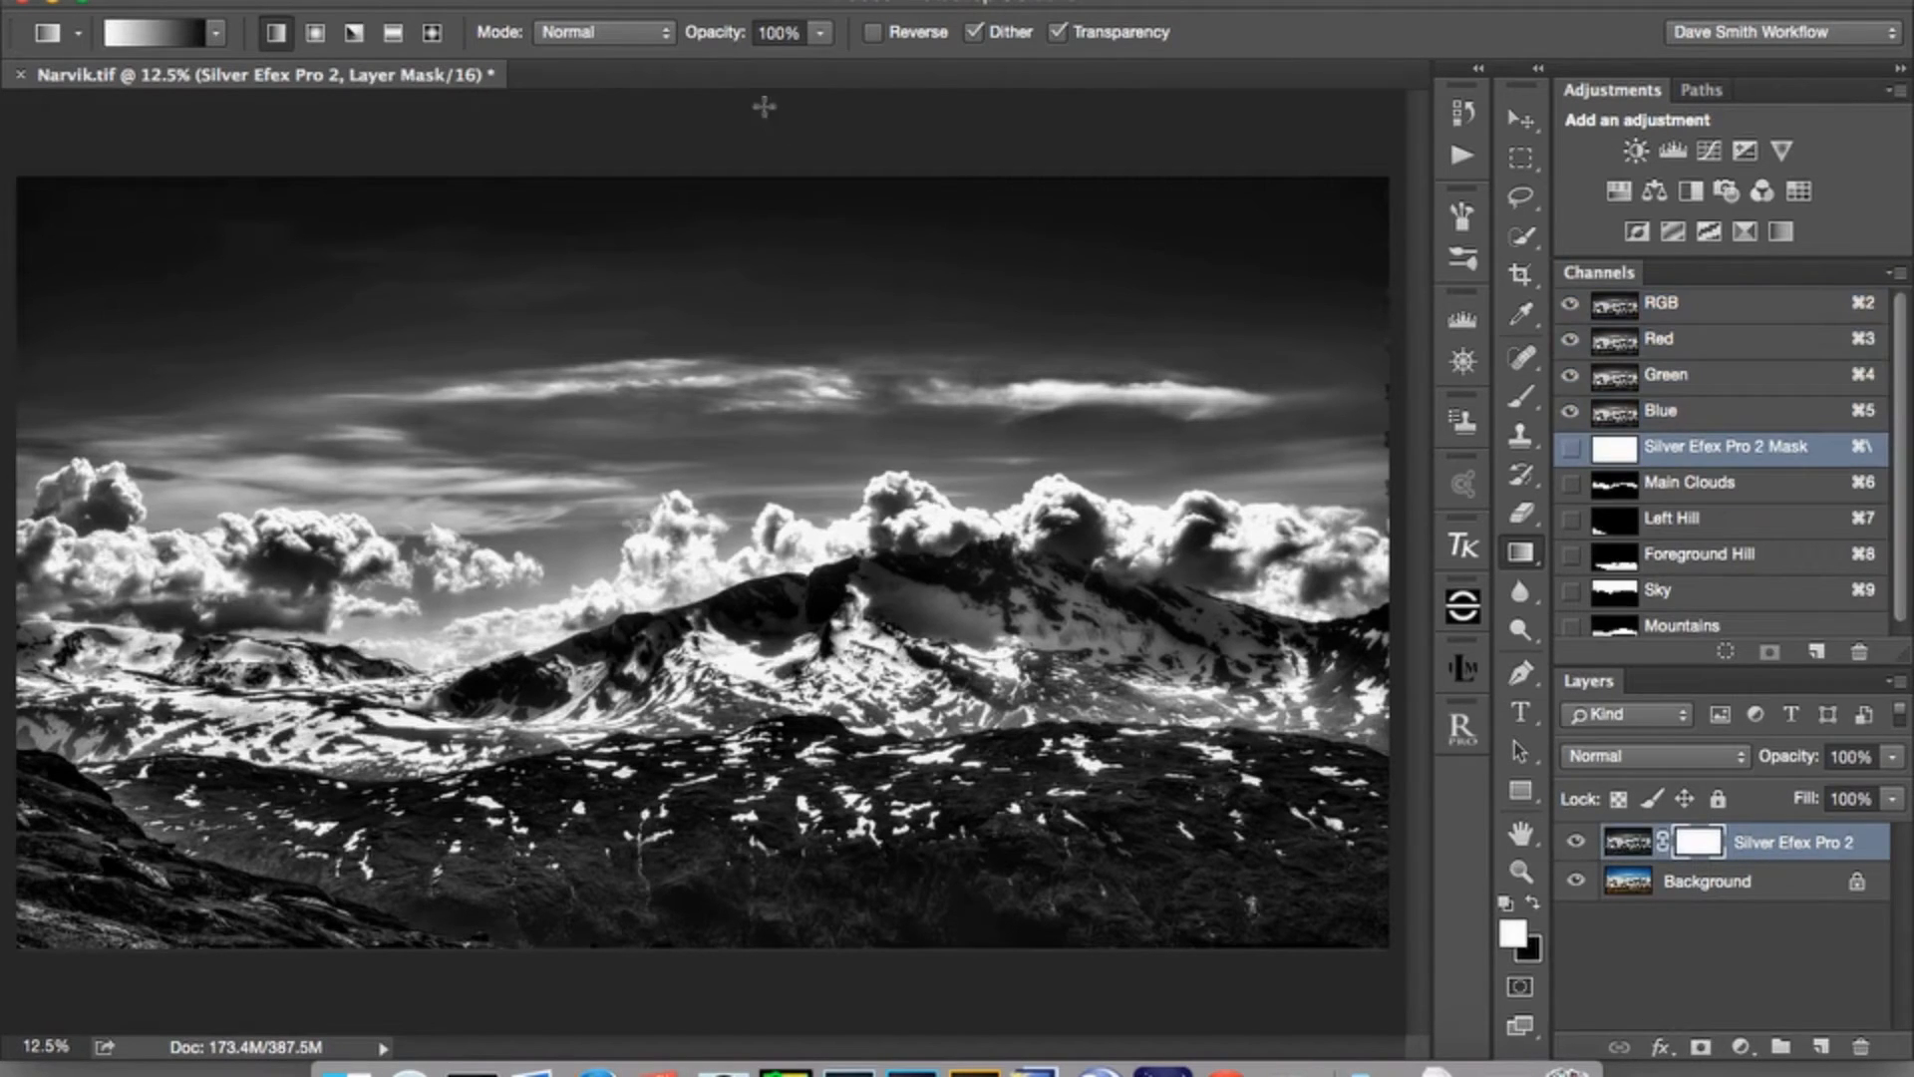
click(648, 1)
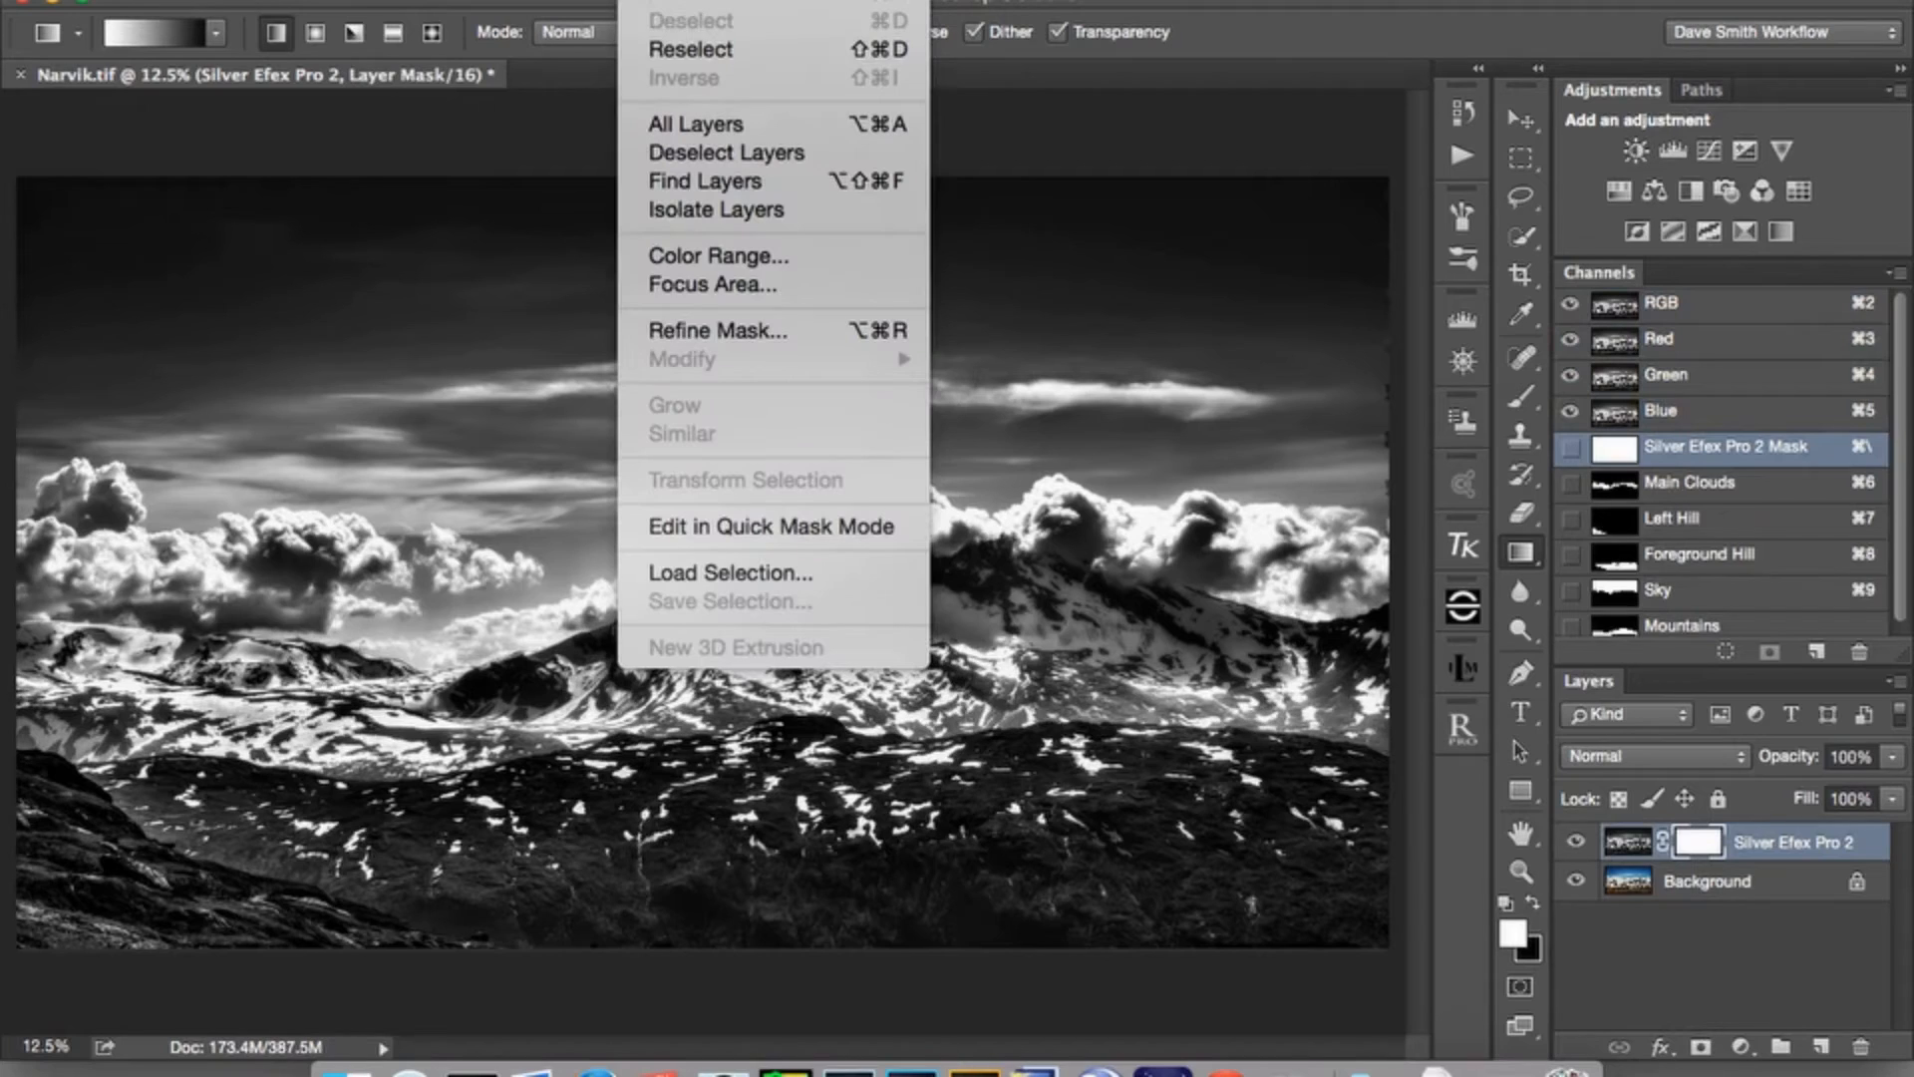
click(701, 574)
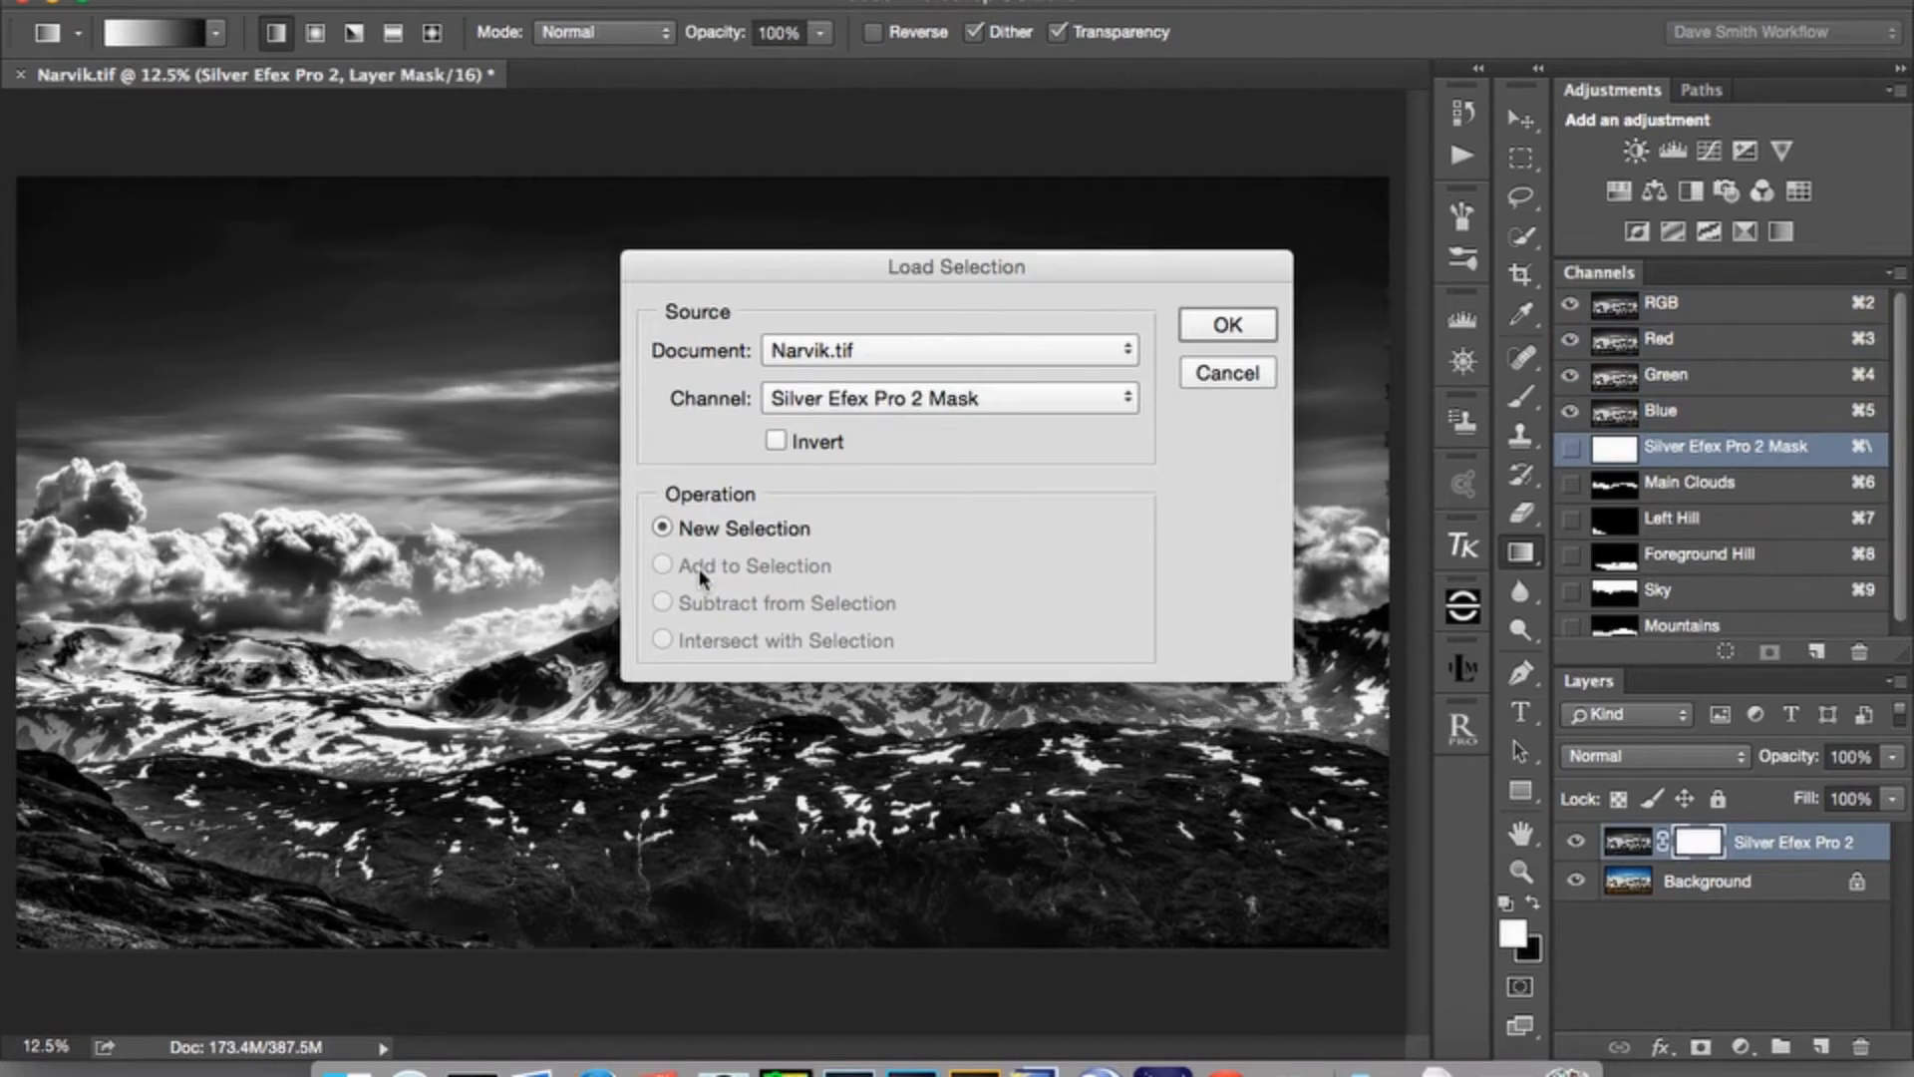
click(1051, 398)
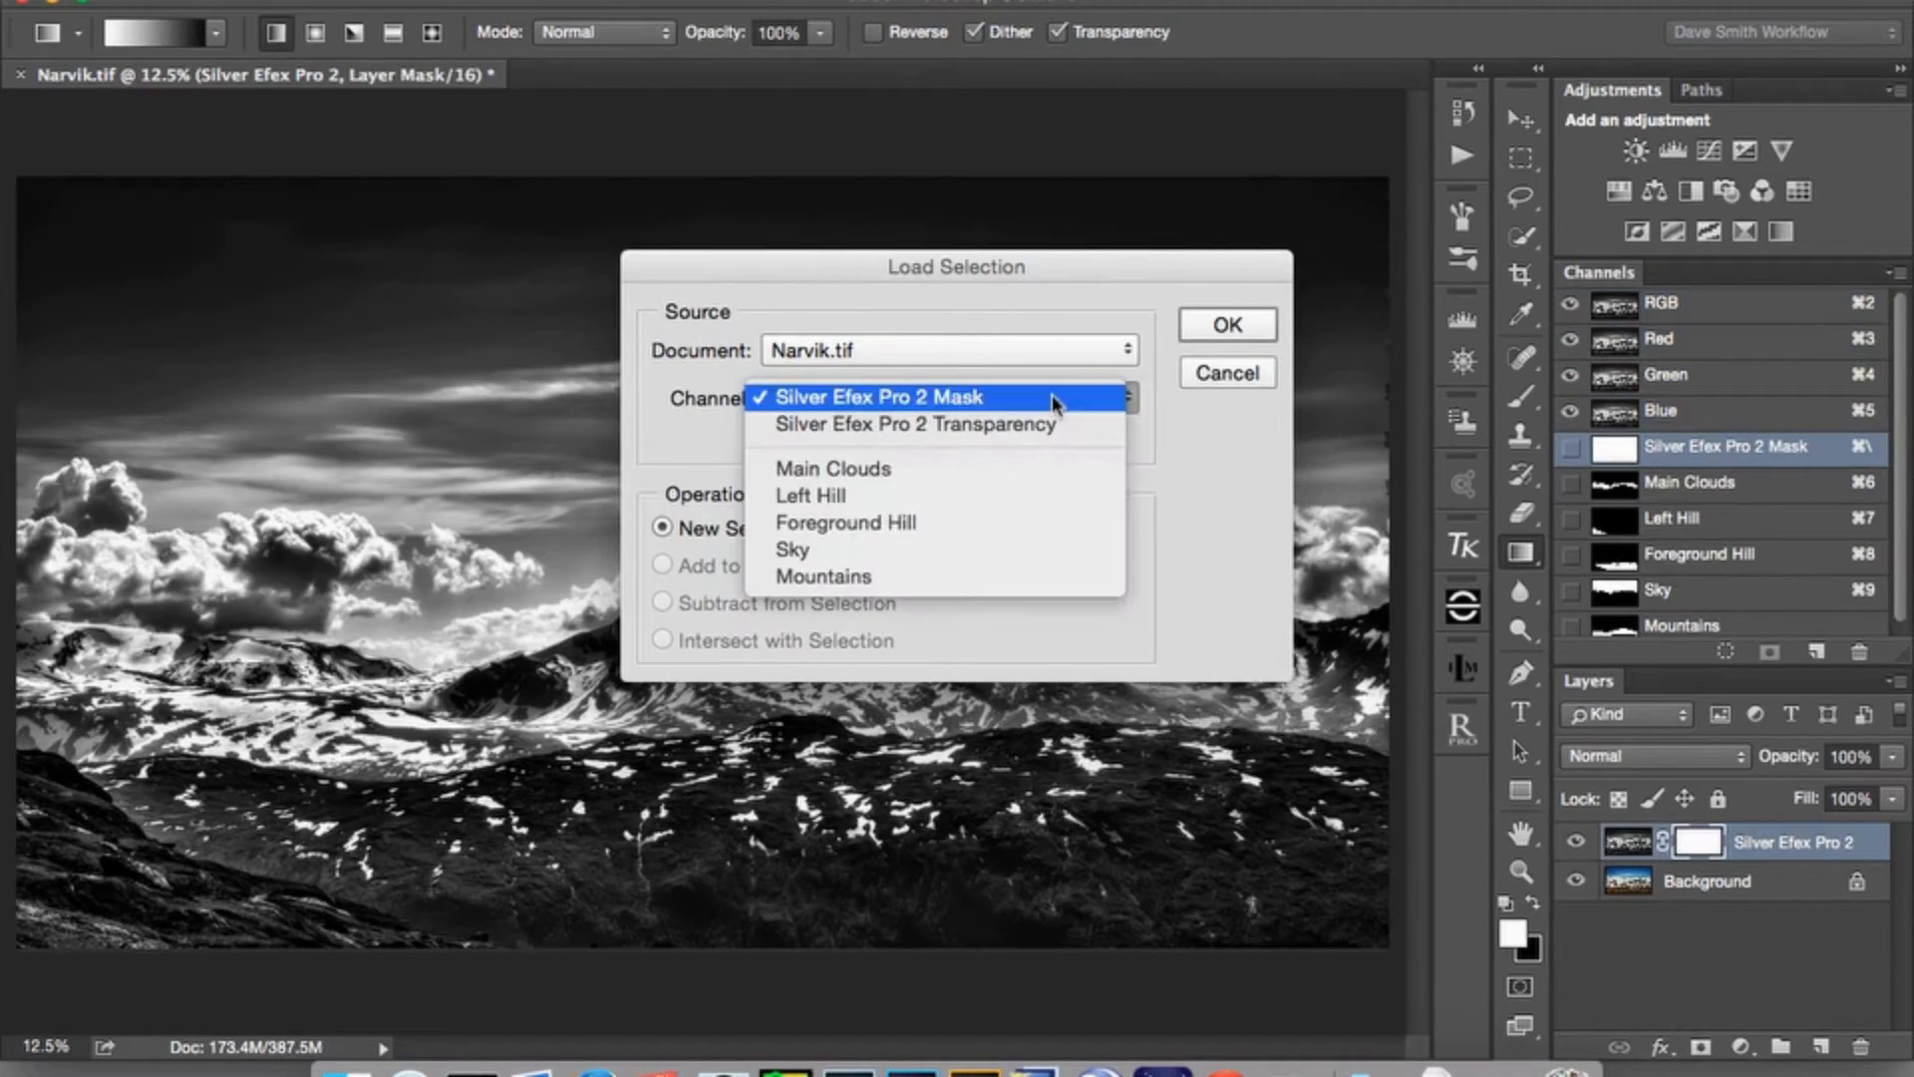
click(924, 551)
click(775, 441)
click(1226, 327)
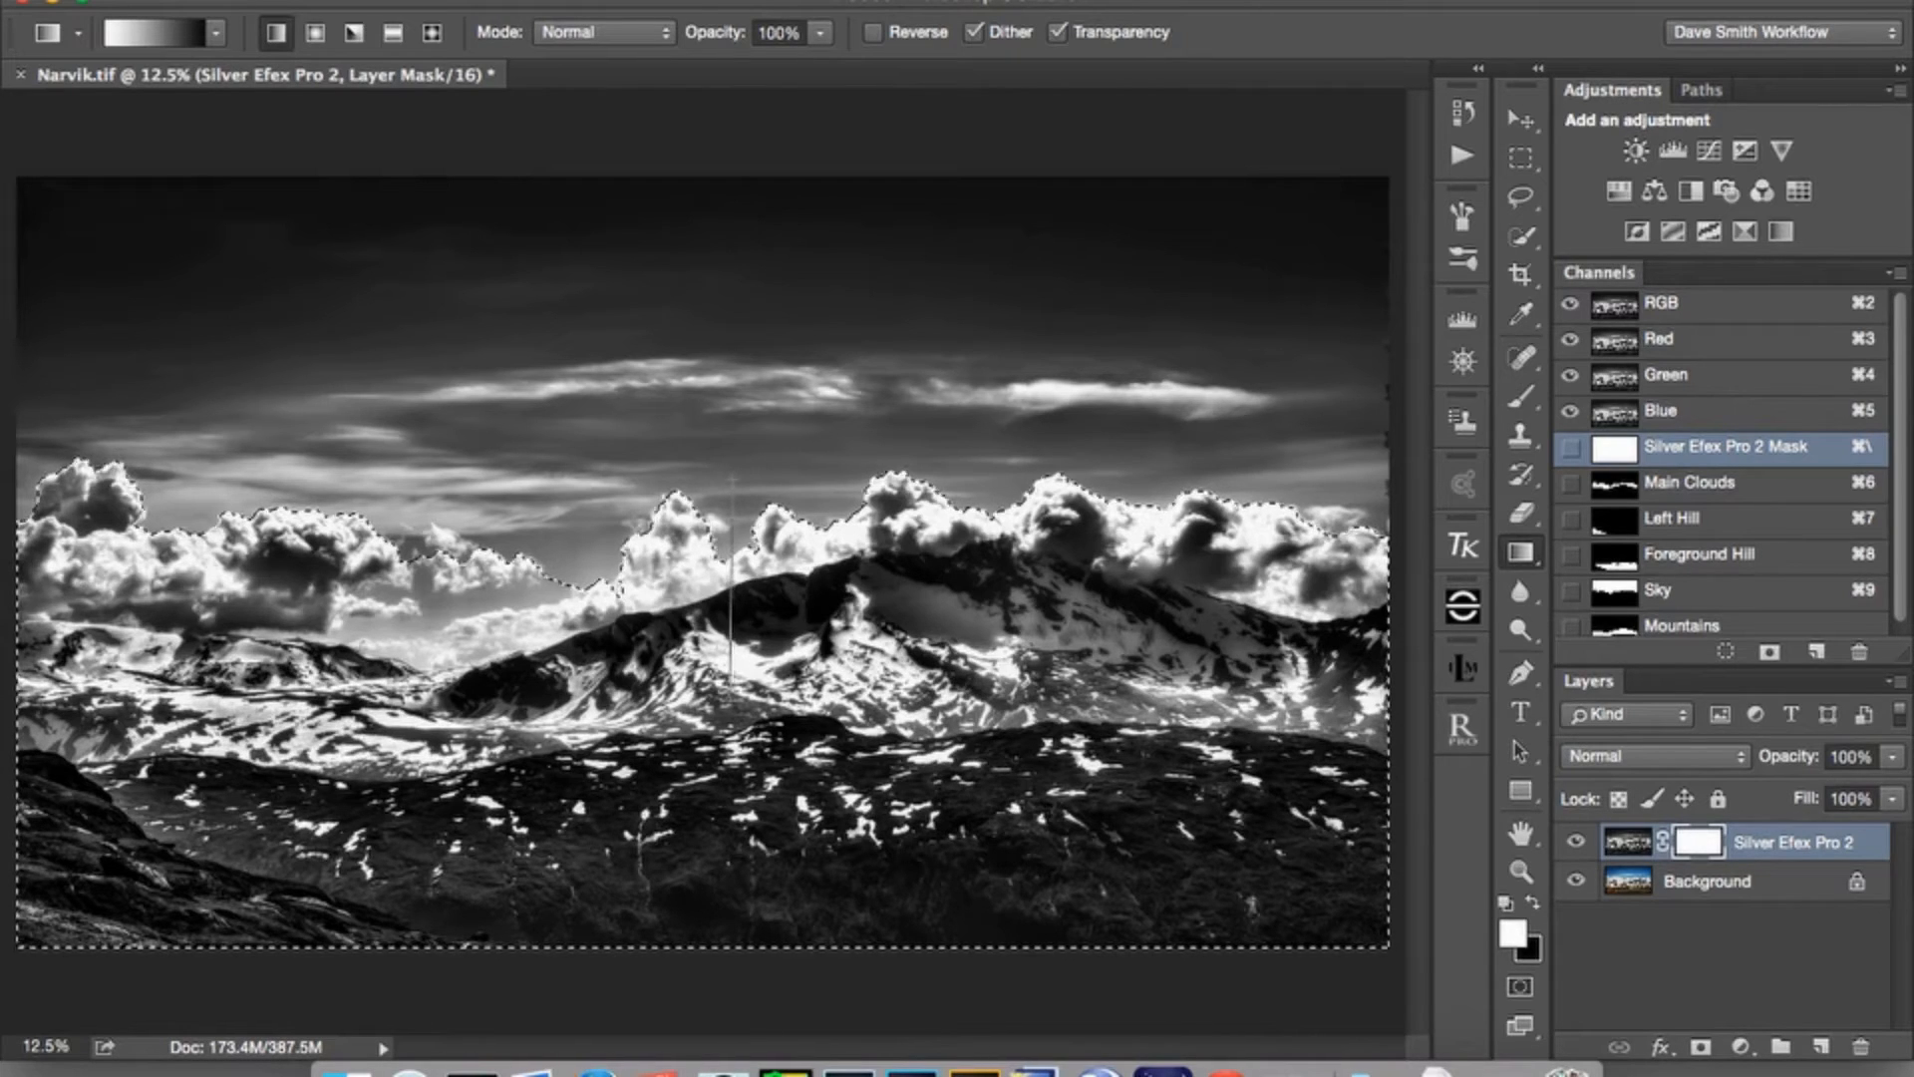
Try a long vertical gradient on the mask inside the selection, from the cloud tops into the mountains, inspect the mask, and undo the gradient.
drag(731, 686, 732, 686)
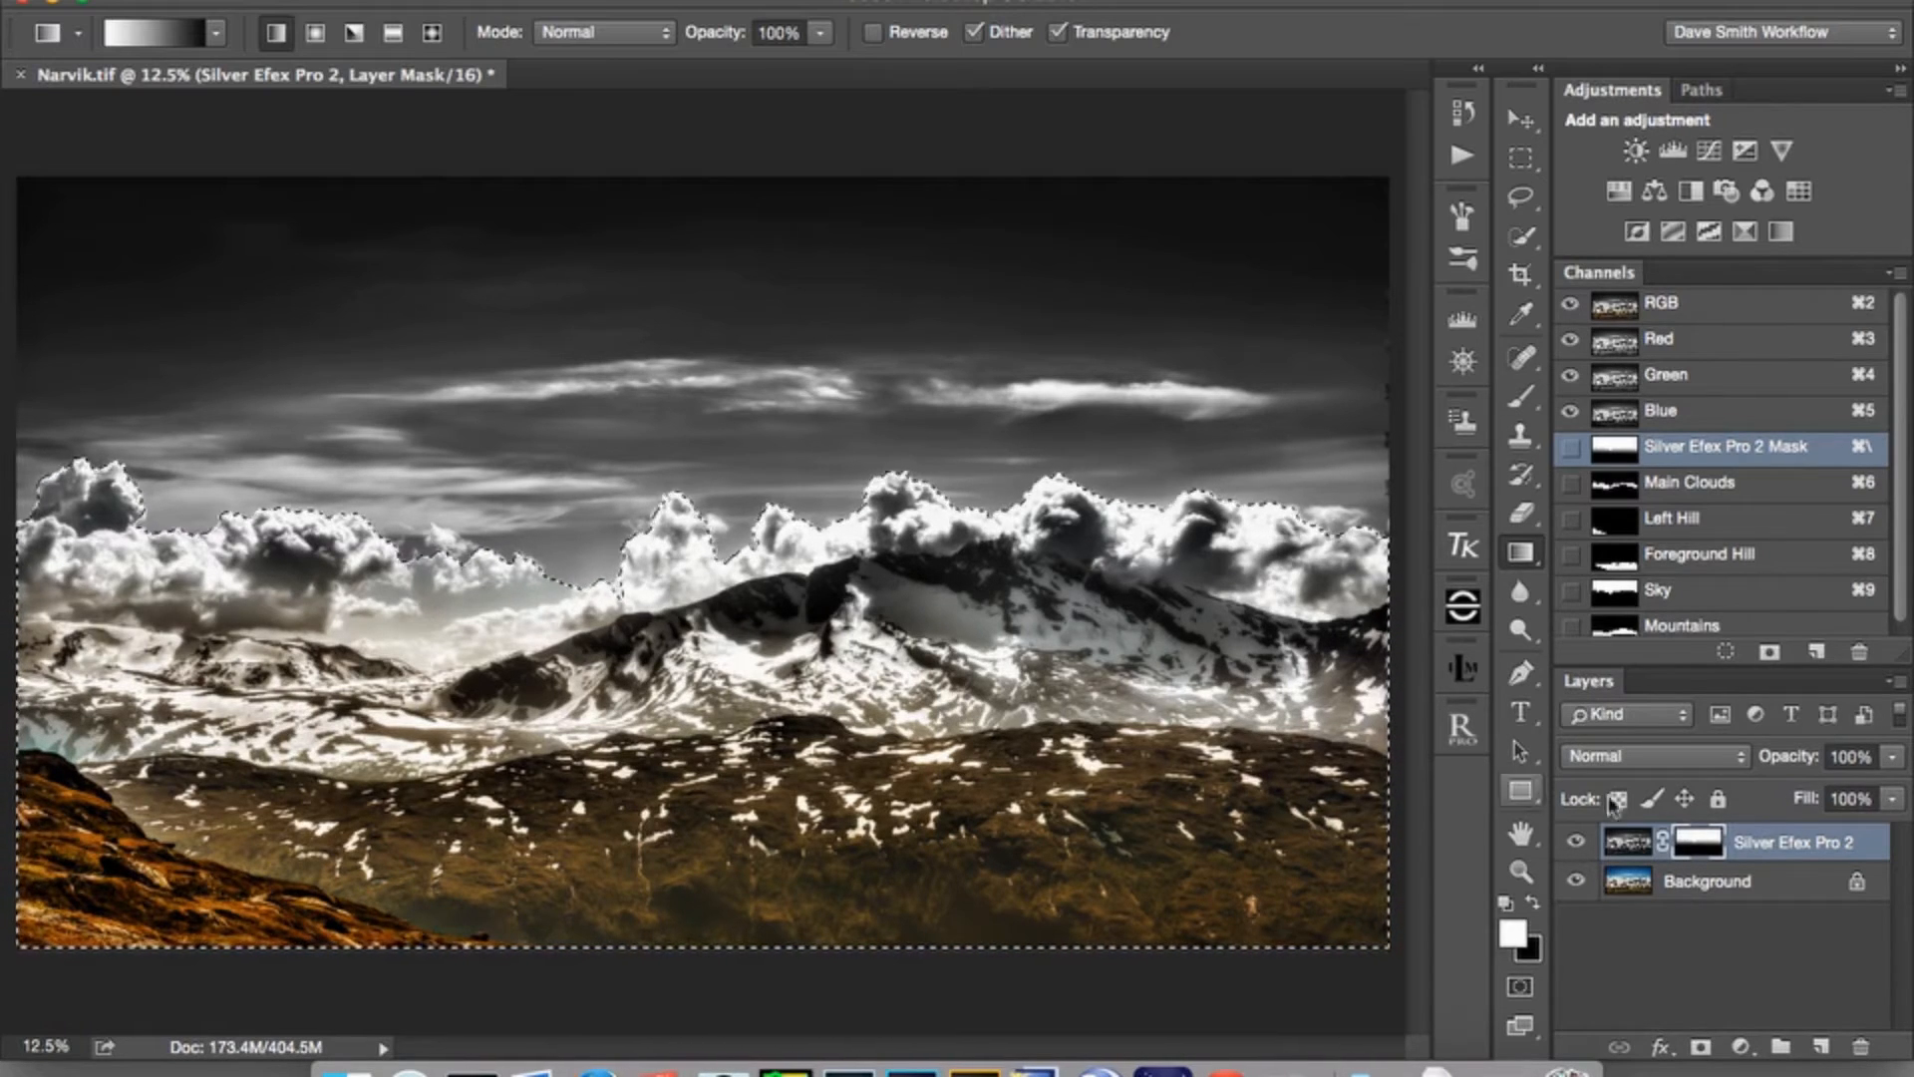
alt+click(1701, 845)
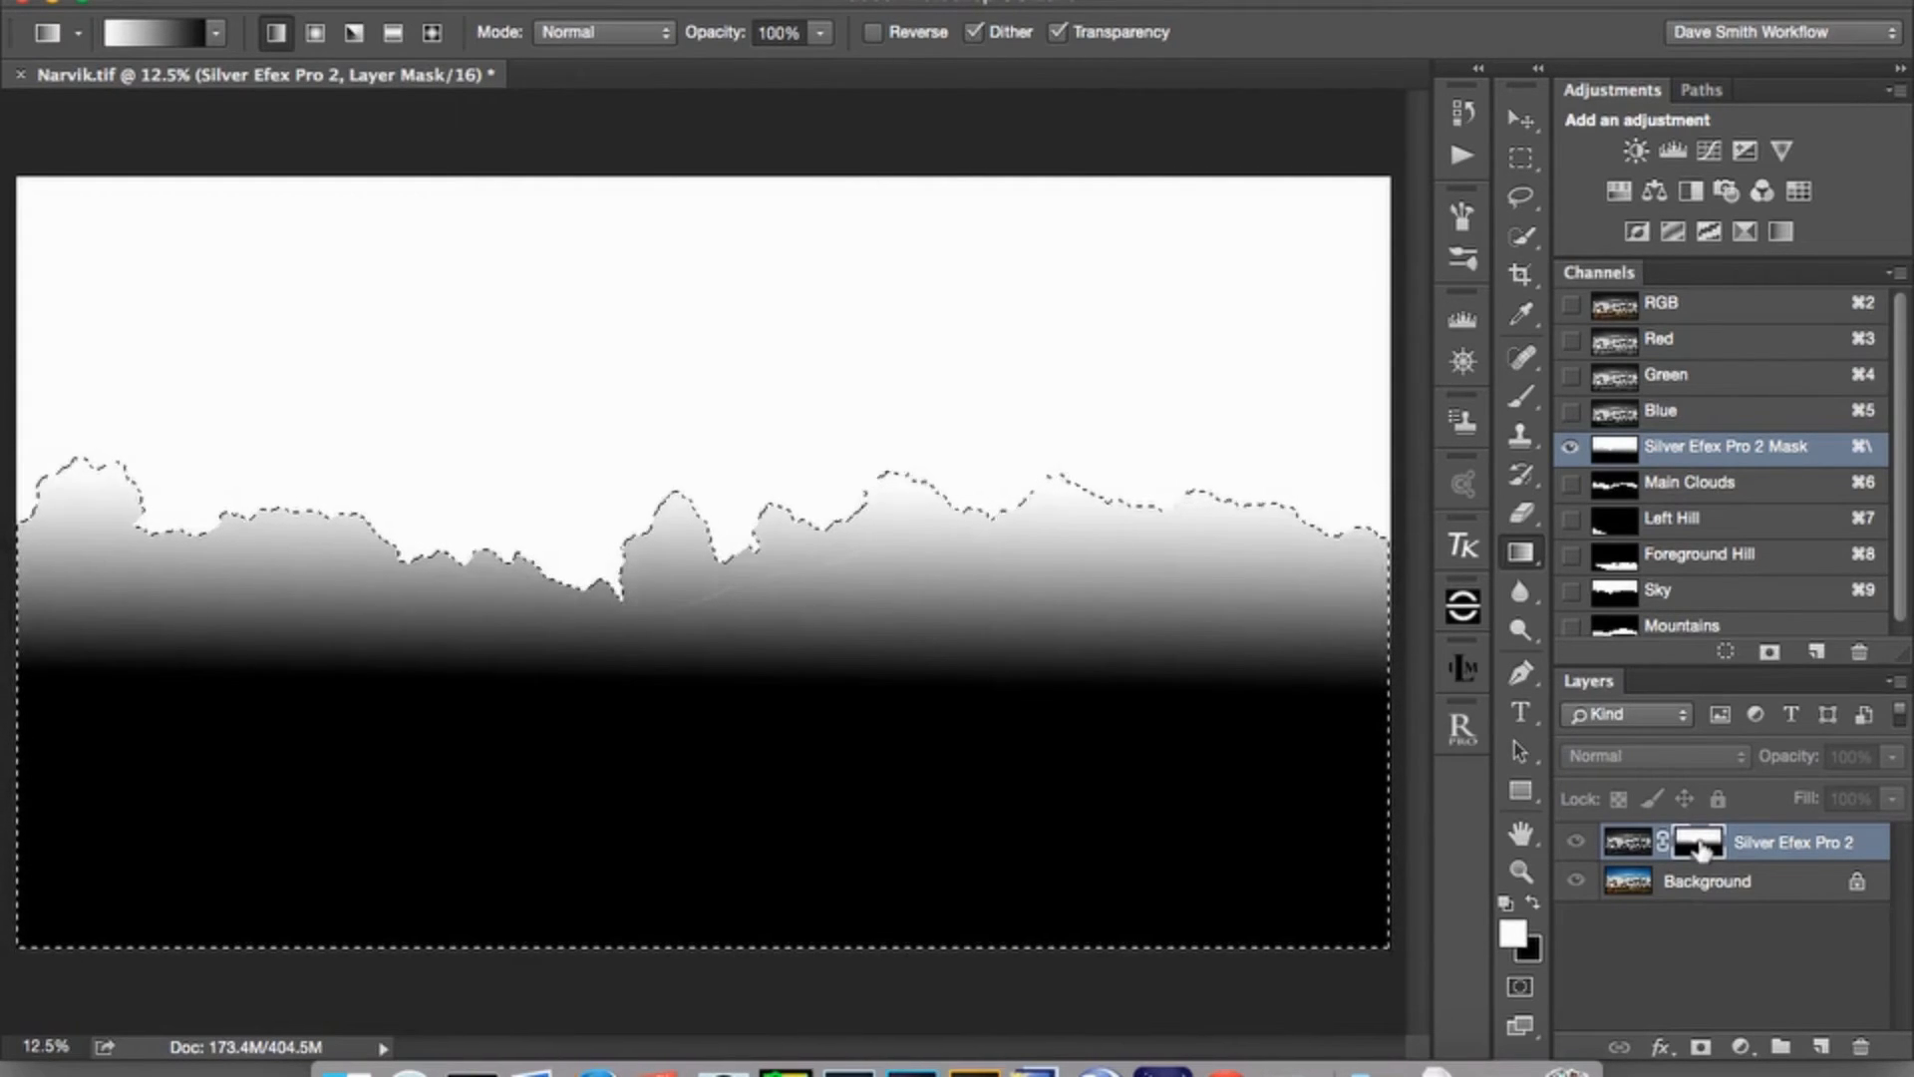
click(1635, 843)
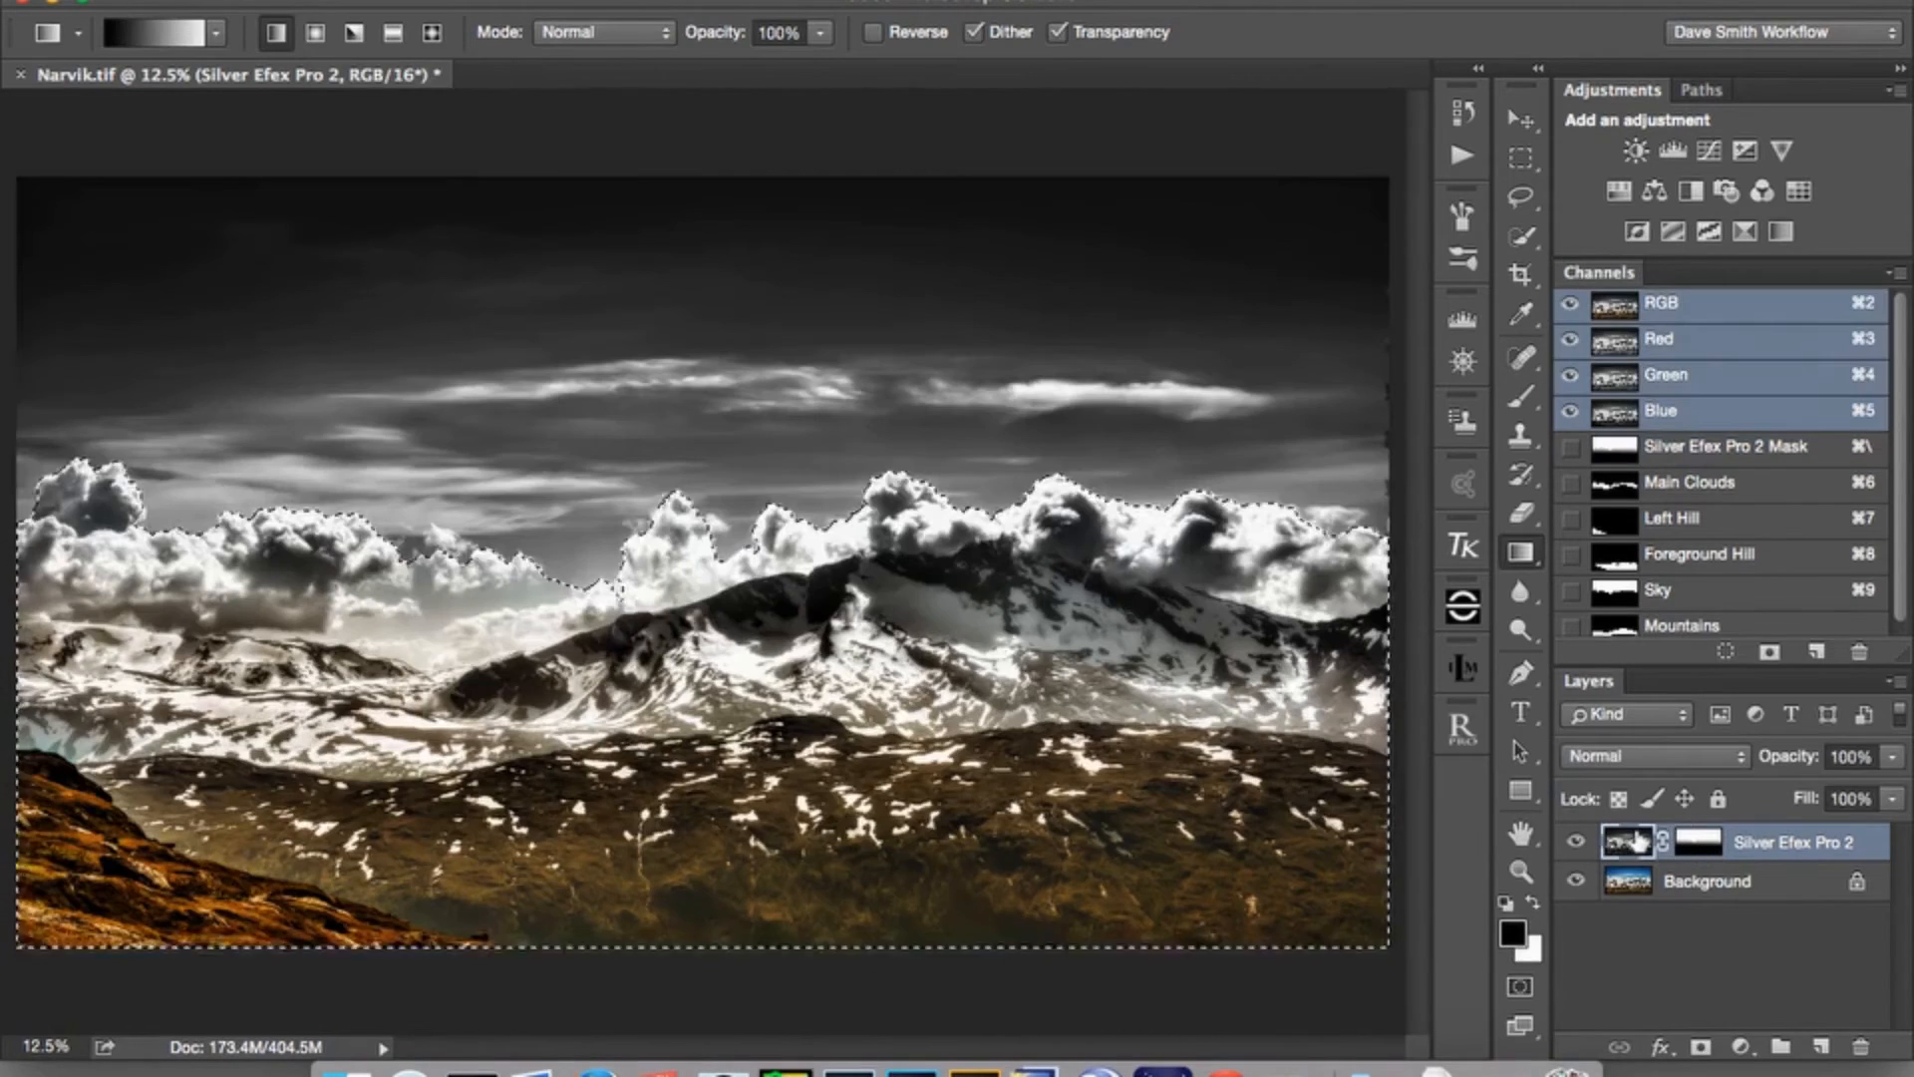
key(super+z)
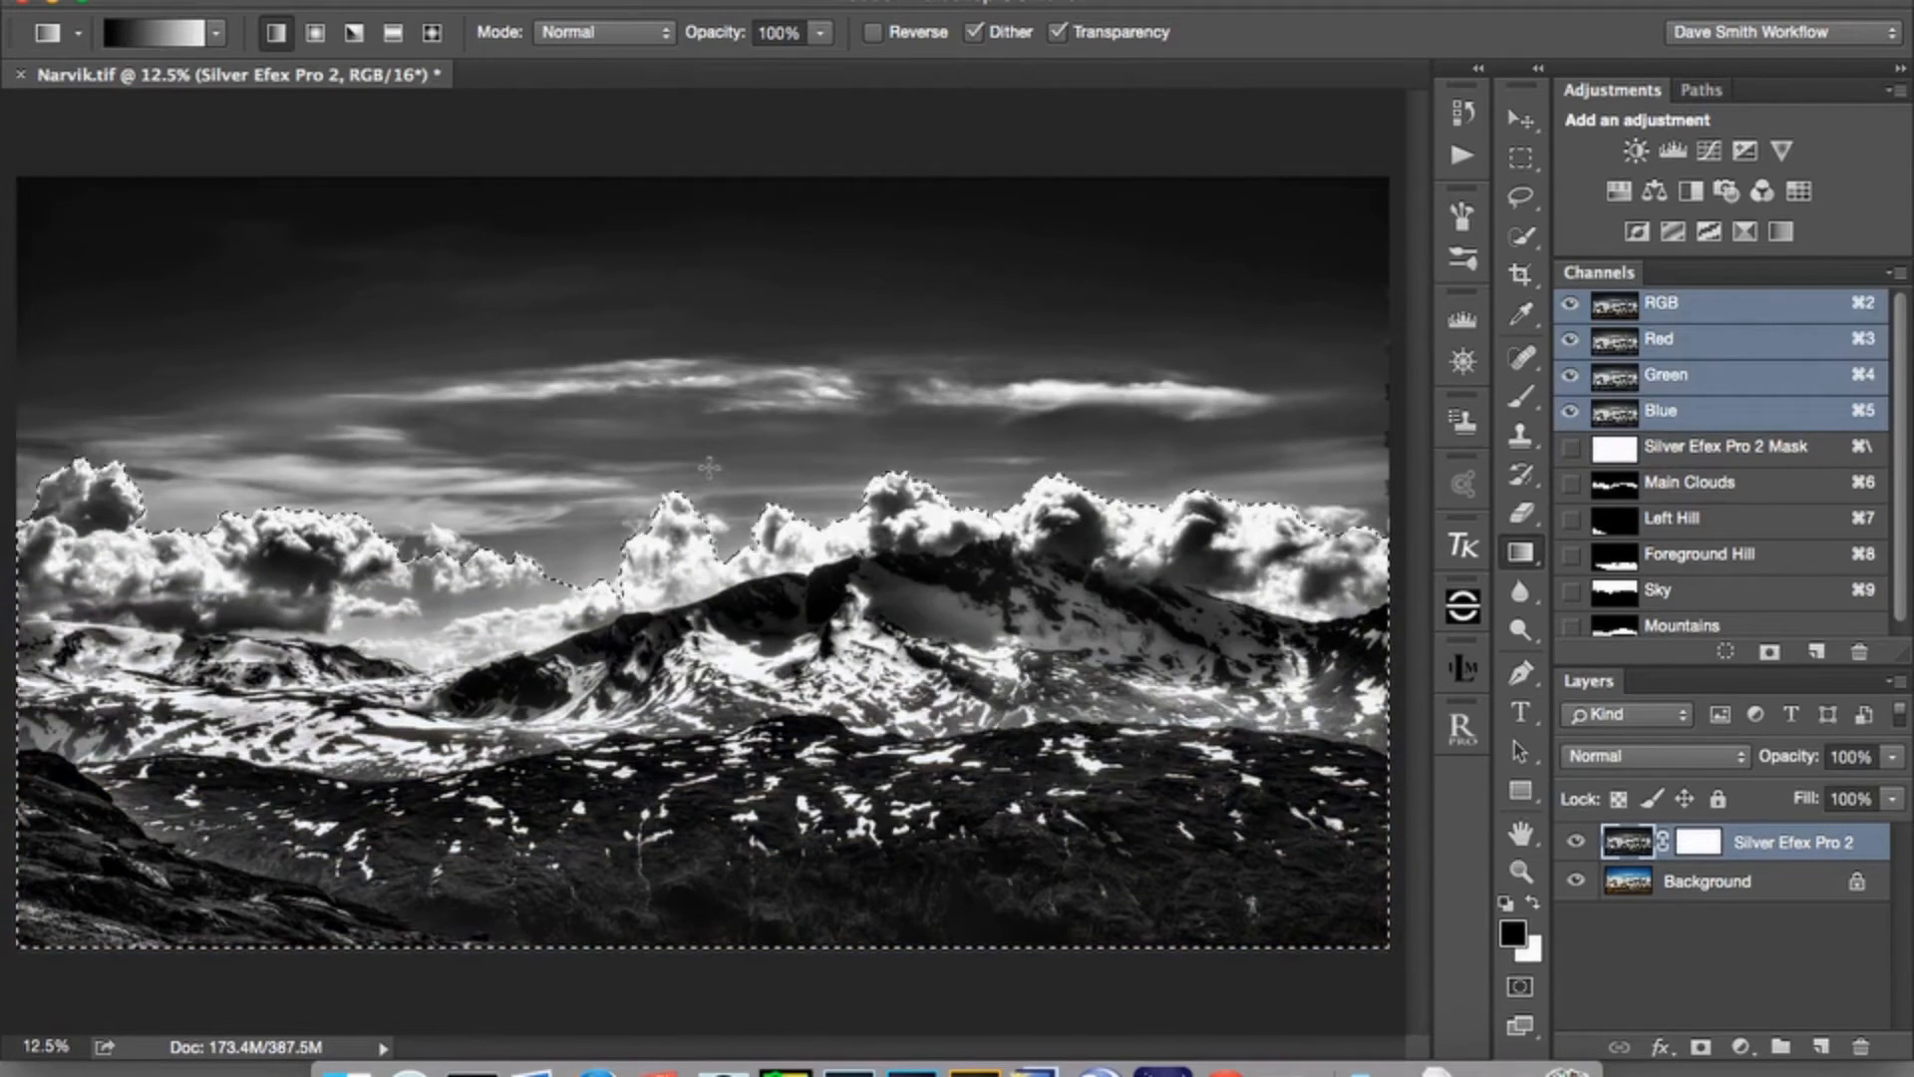
Try a shorter vertical gradient from the cloud tops to the ridge directly on the Silver Efex Pro 2 layer's image, and undo it.
drag(710, 465, 711, 586)
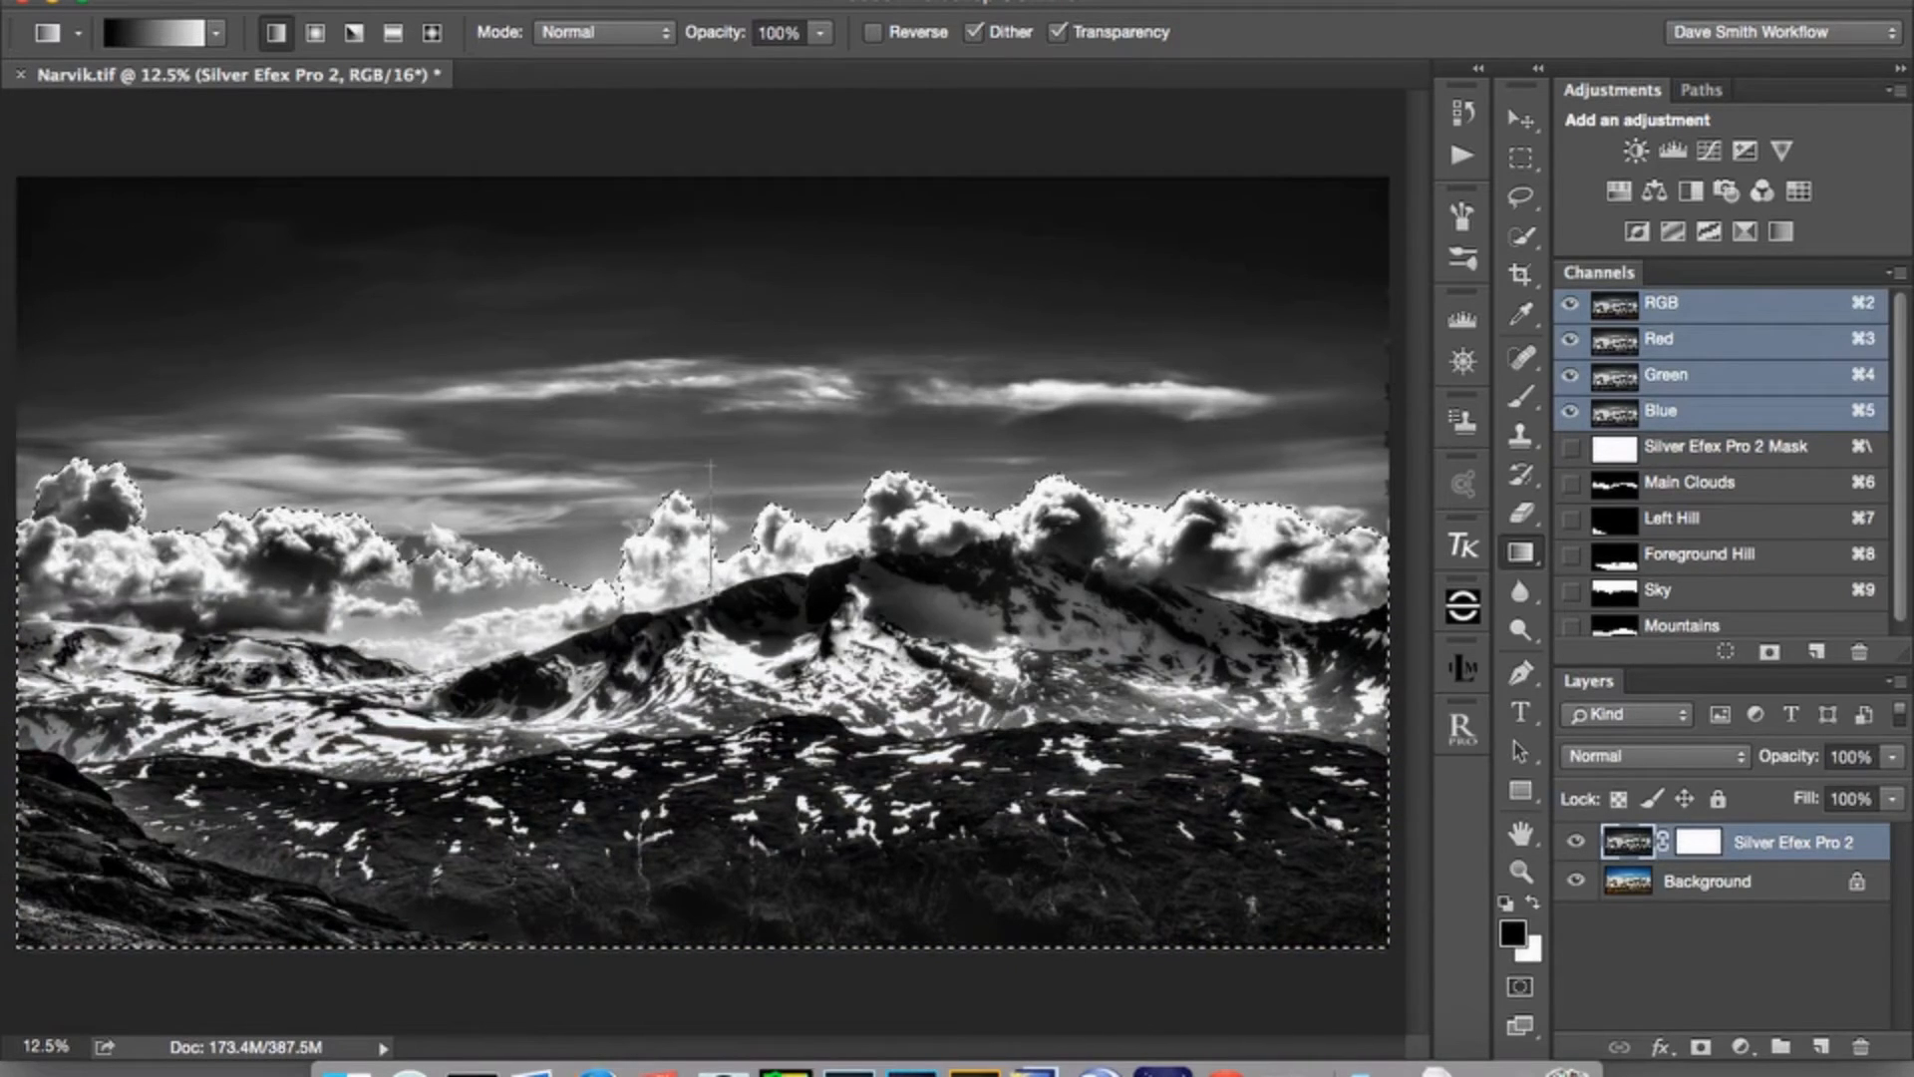
drag(711, 588, 715, 602)
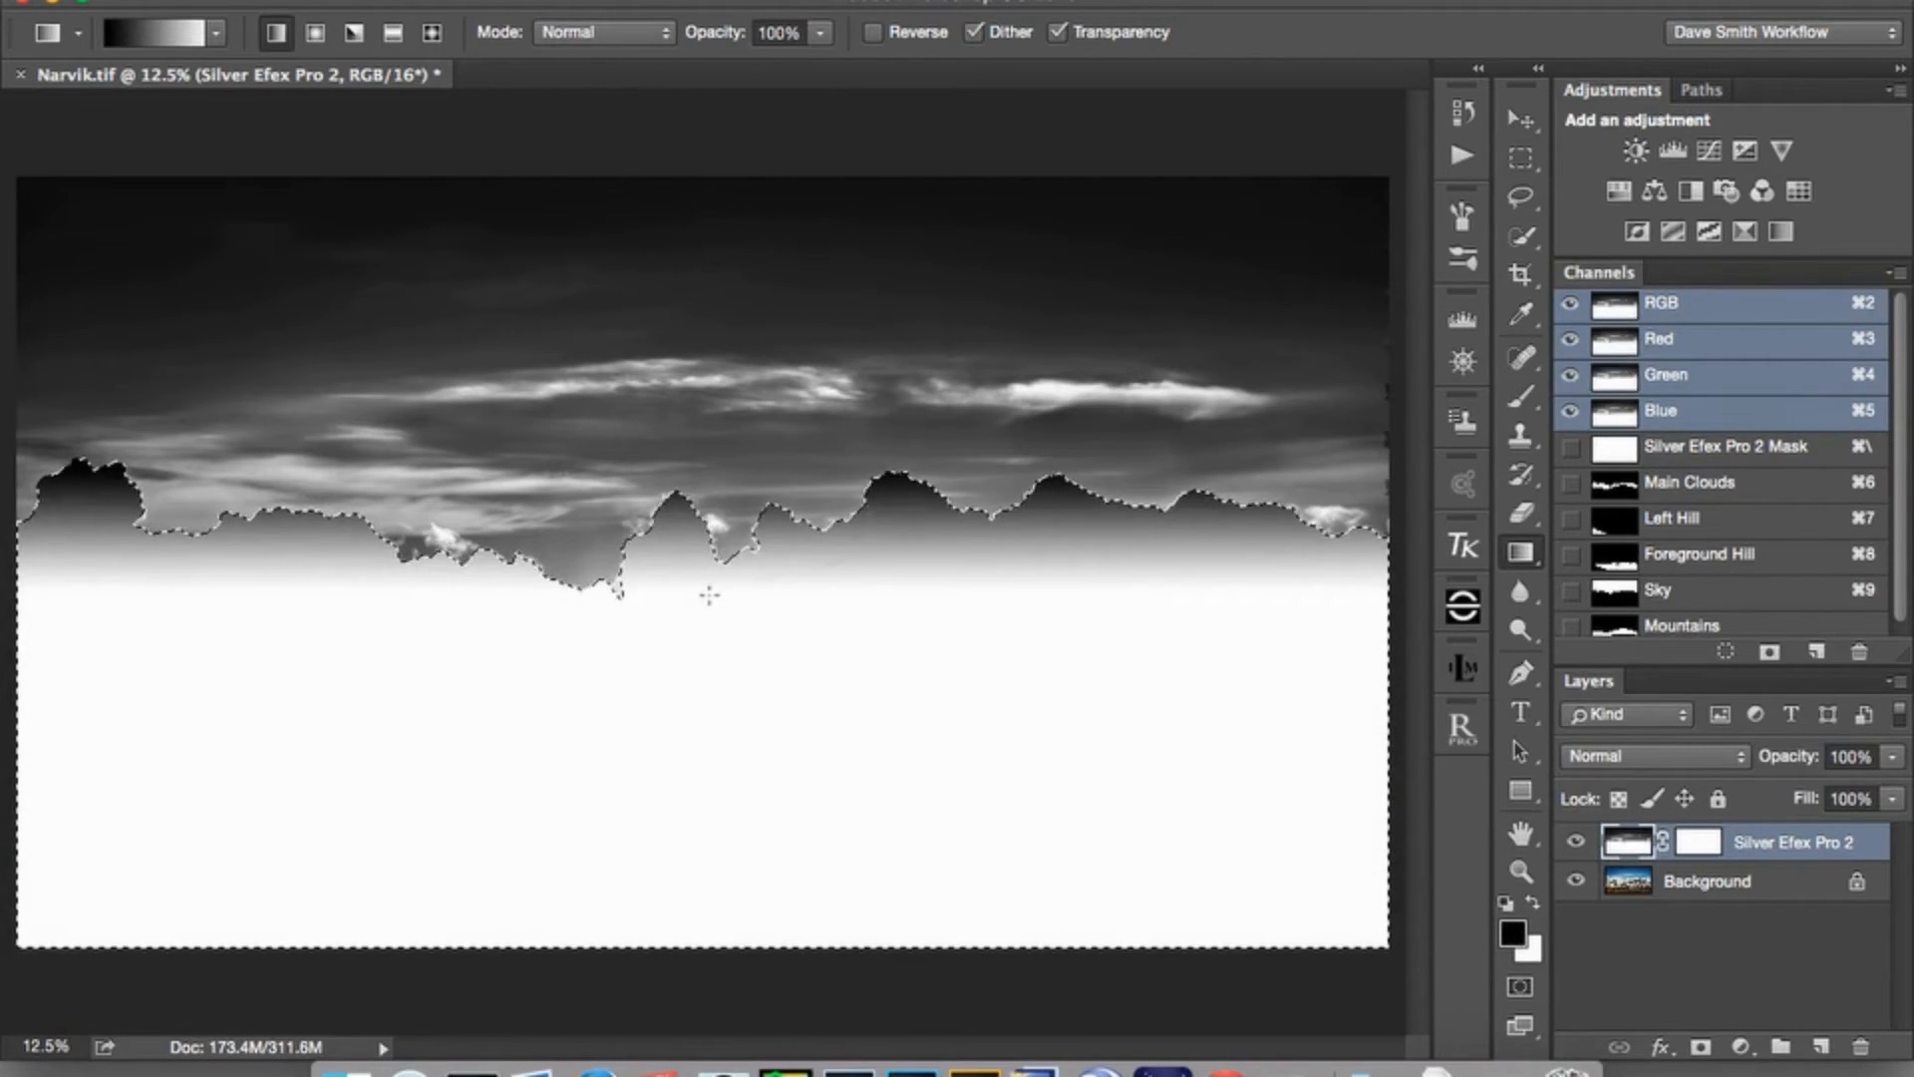
key(super+z)
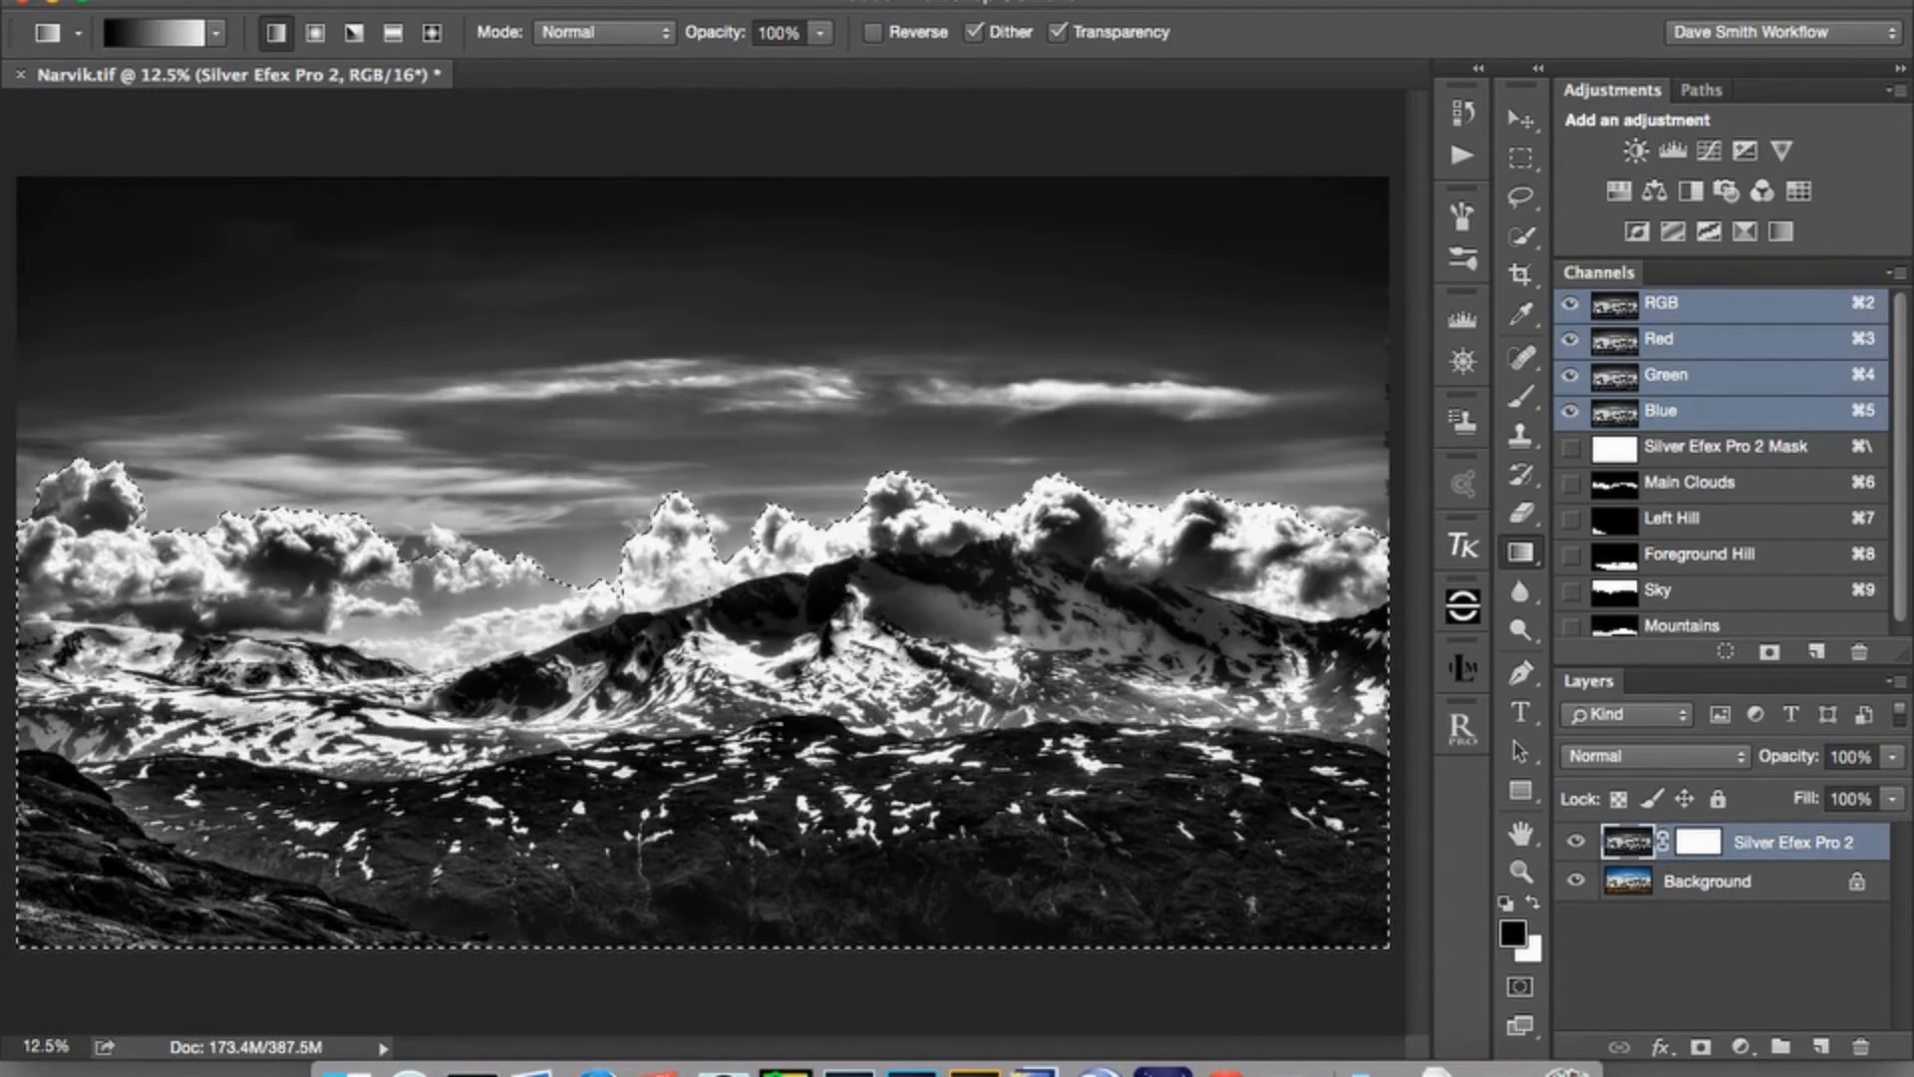
Delete the blank layer mask from the Silver Efex Pro 2 layer without applying it.
double_click(1702, 842)
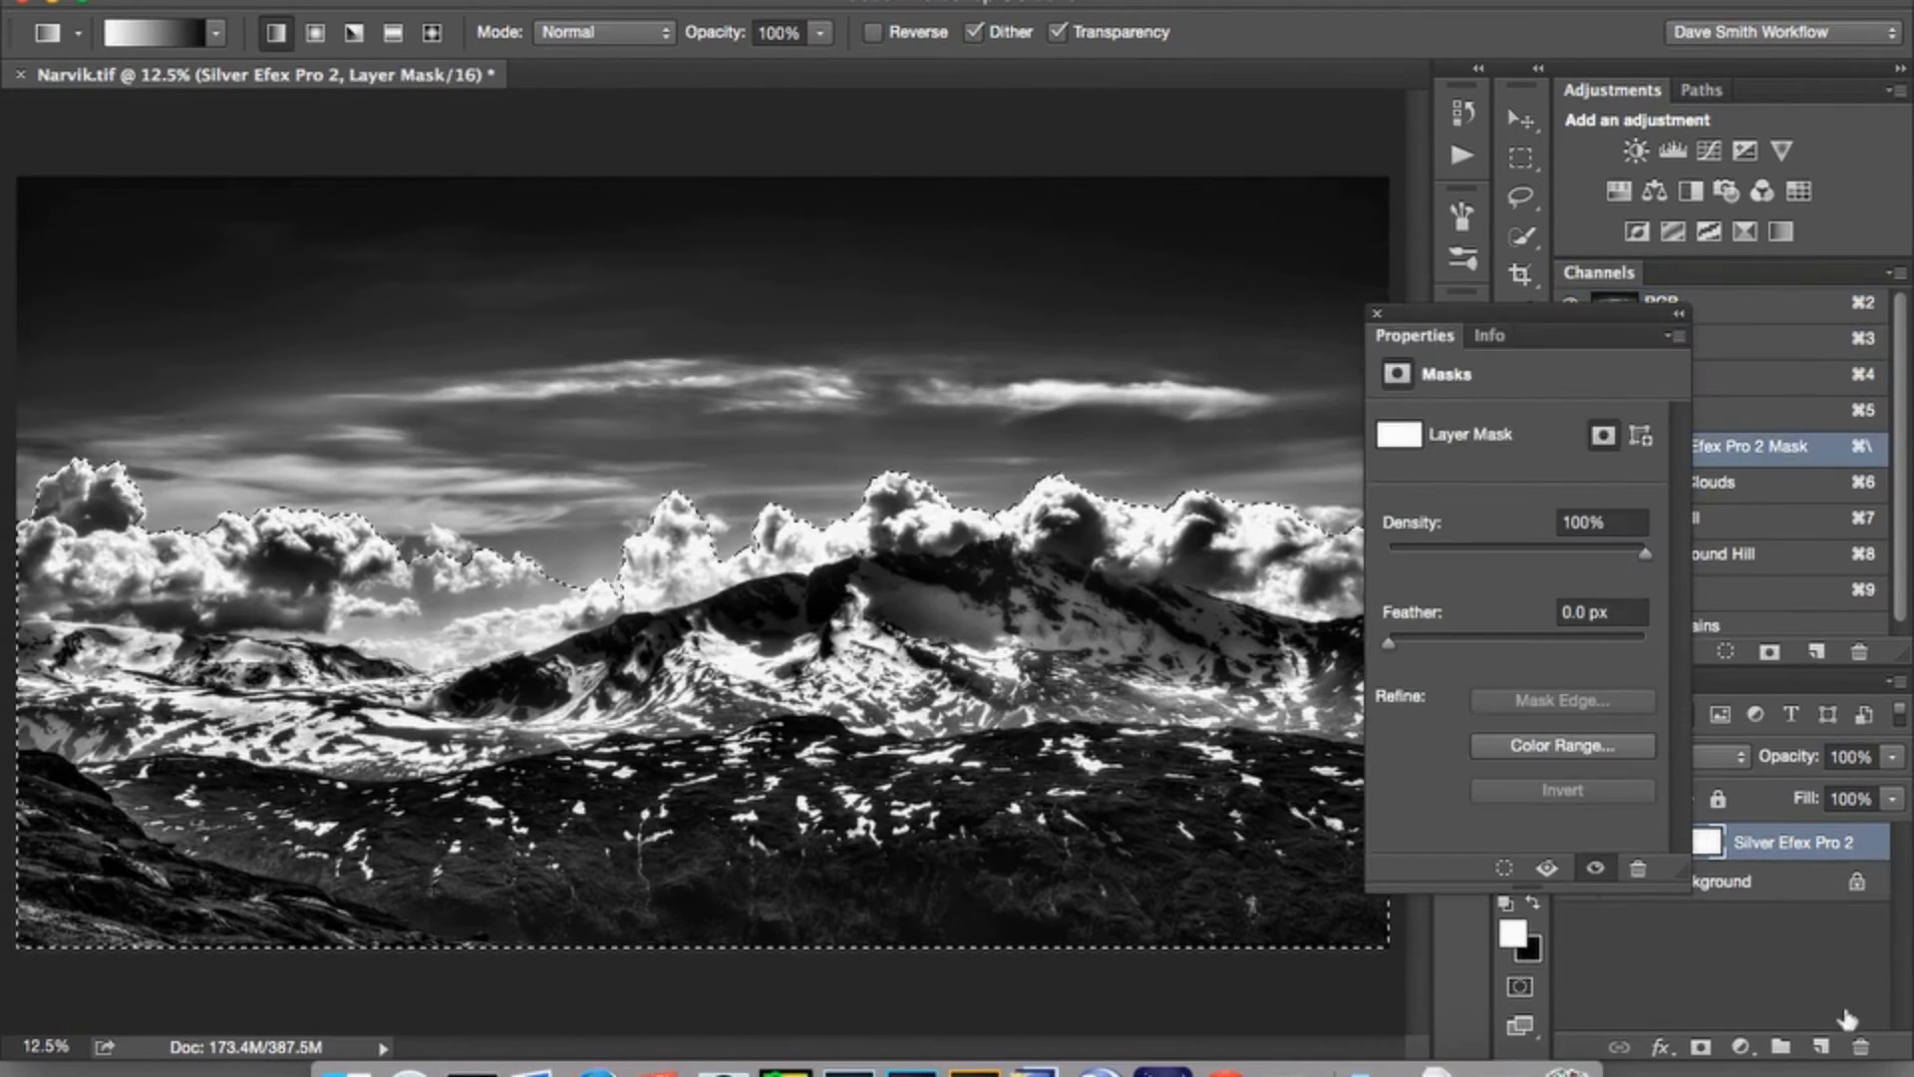
click(1809, 961)
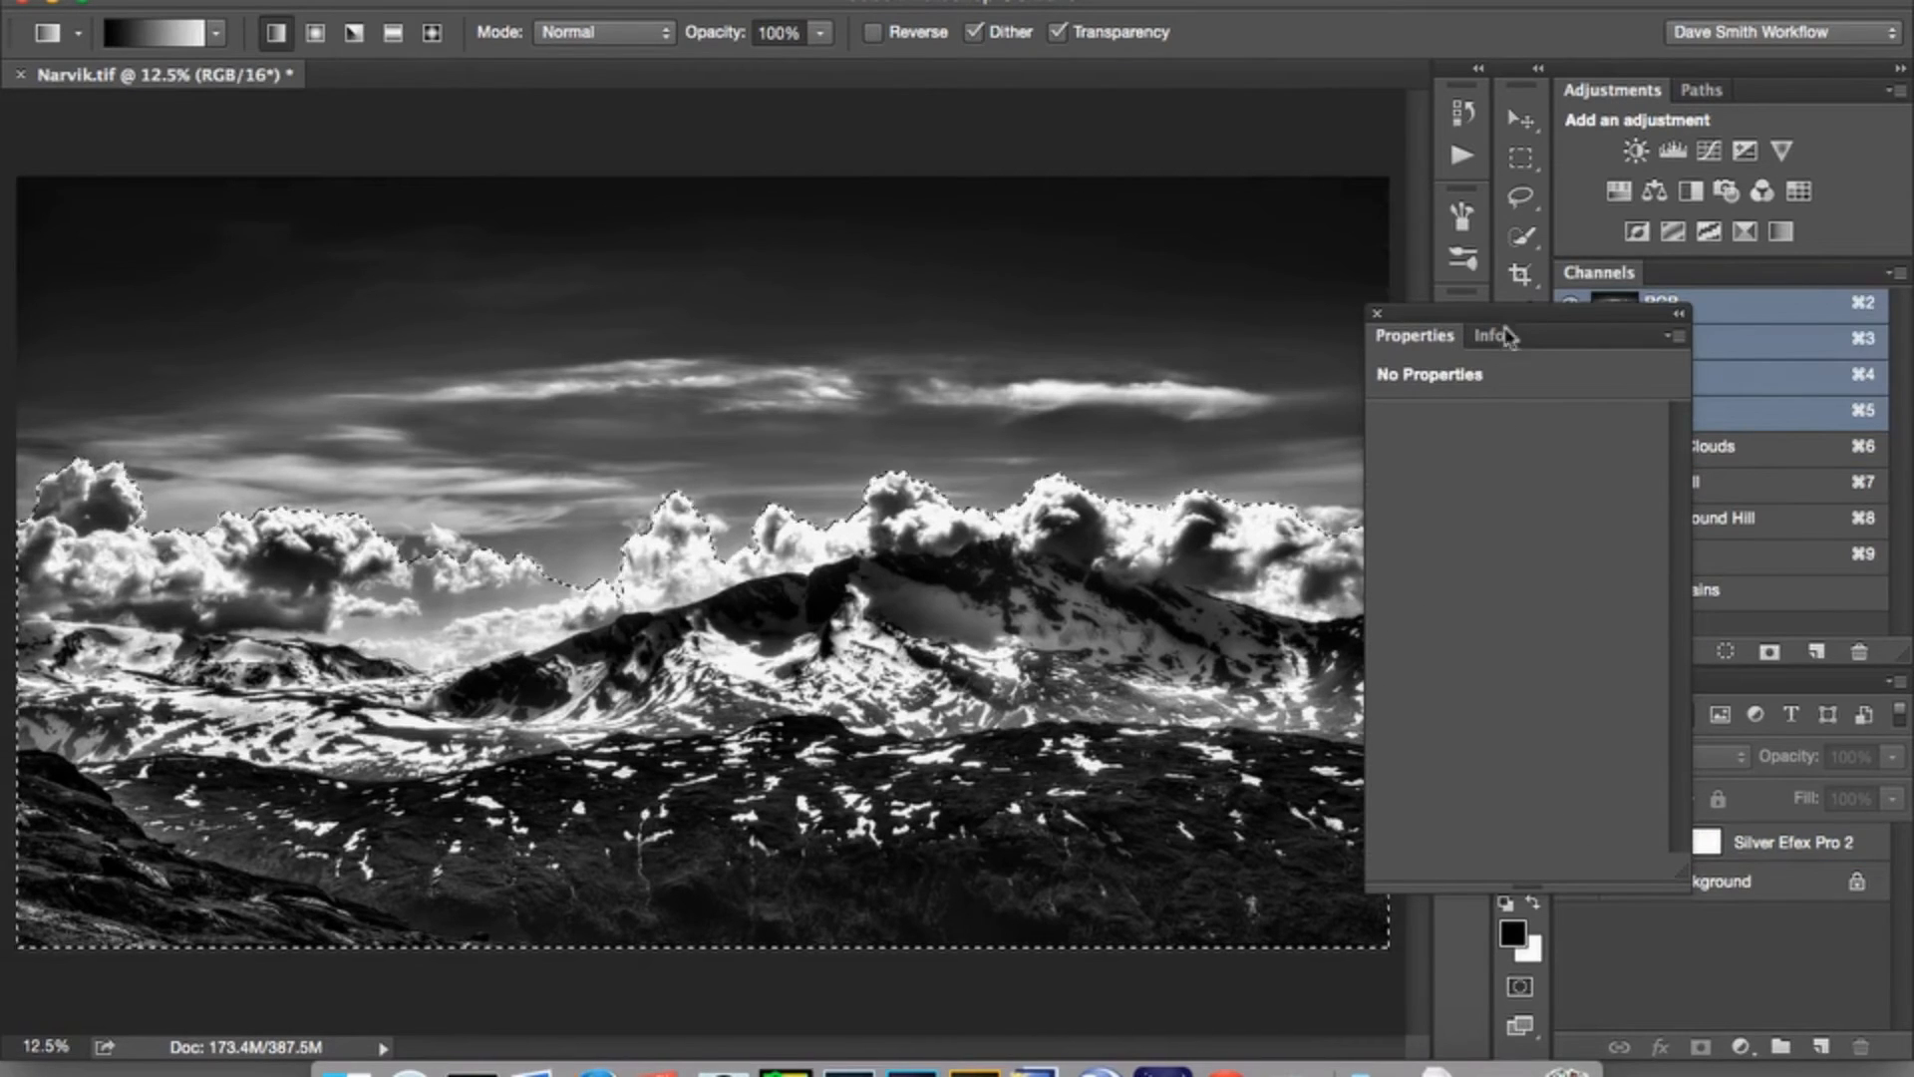
click(1376, 315)
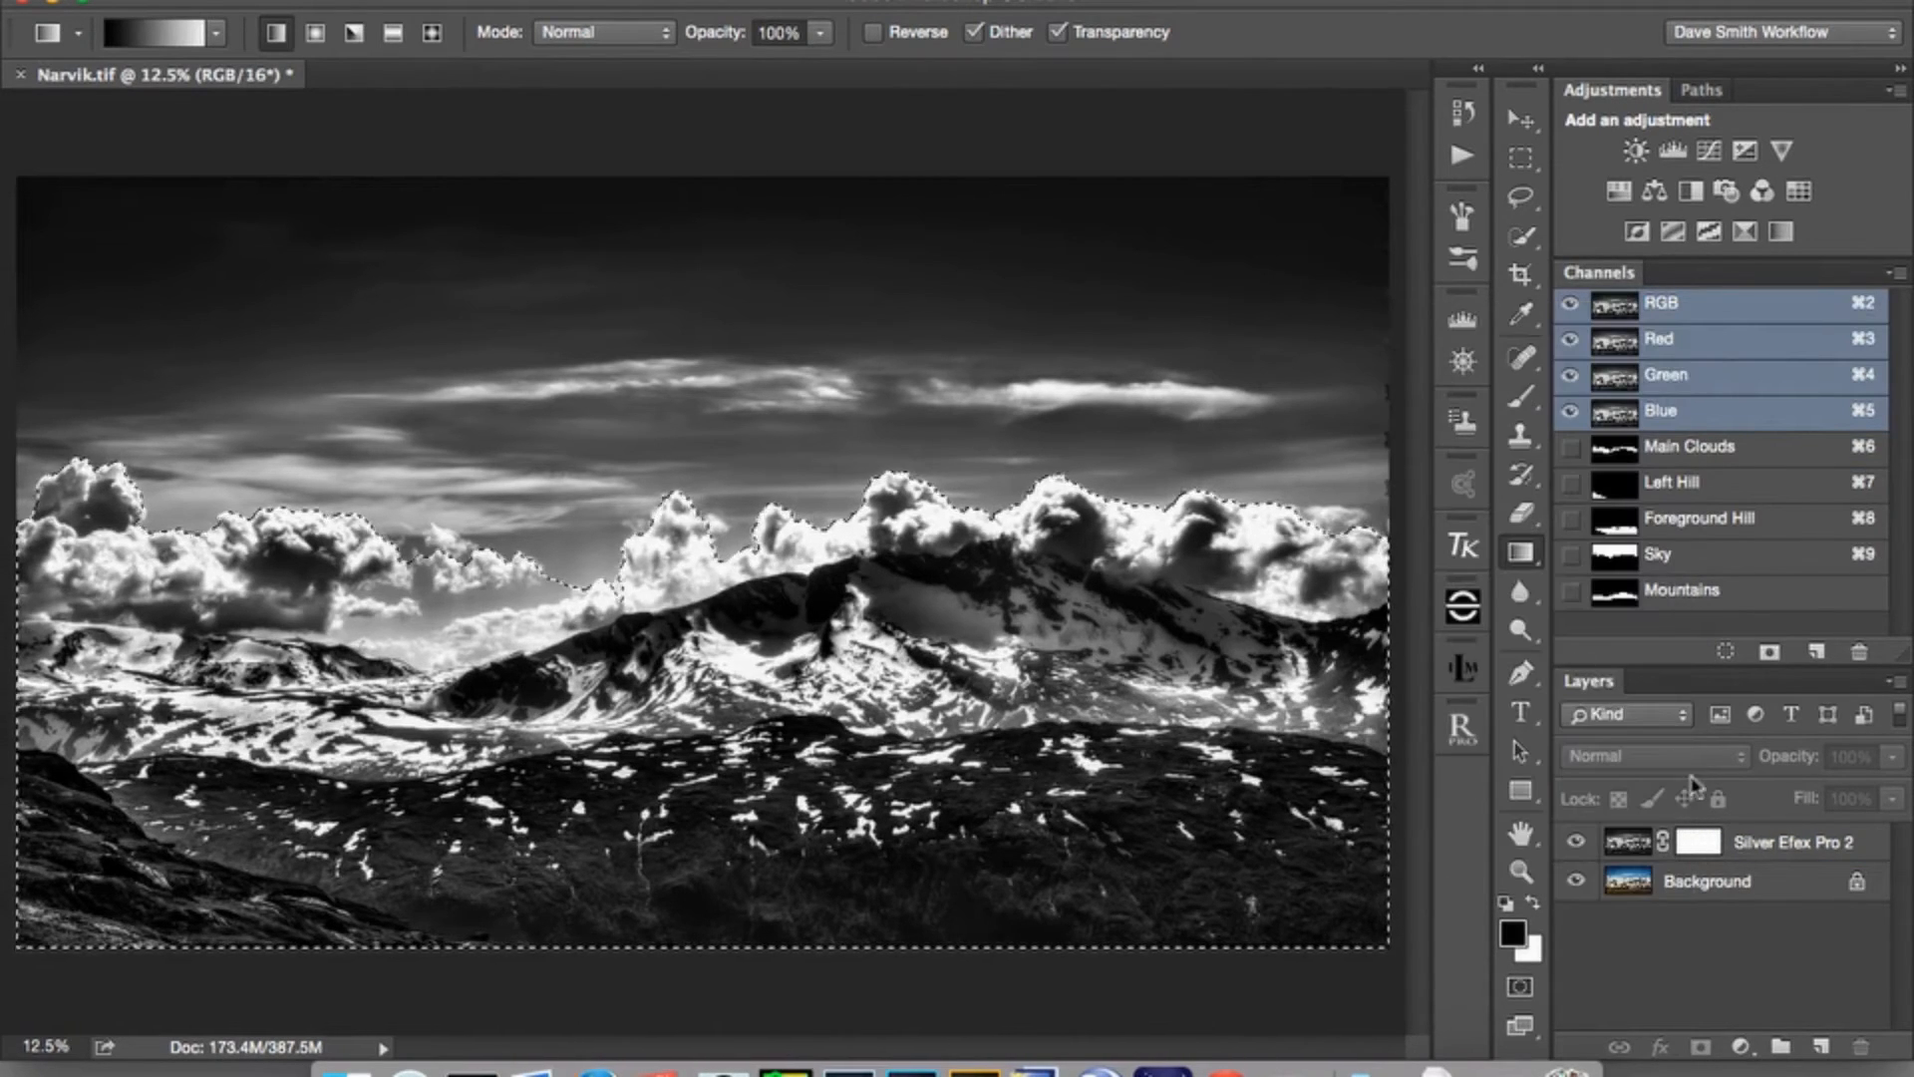
click(1700, 844)
drag(1702, 846, 1862, 1046)
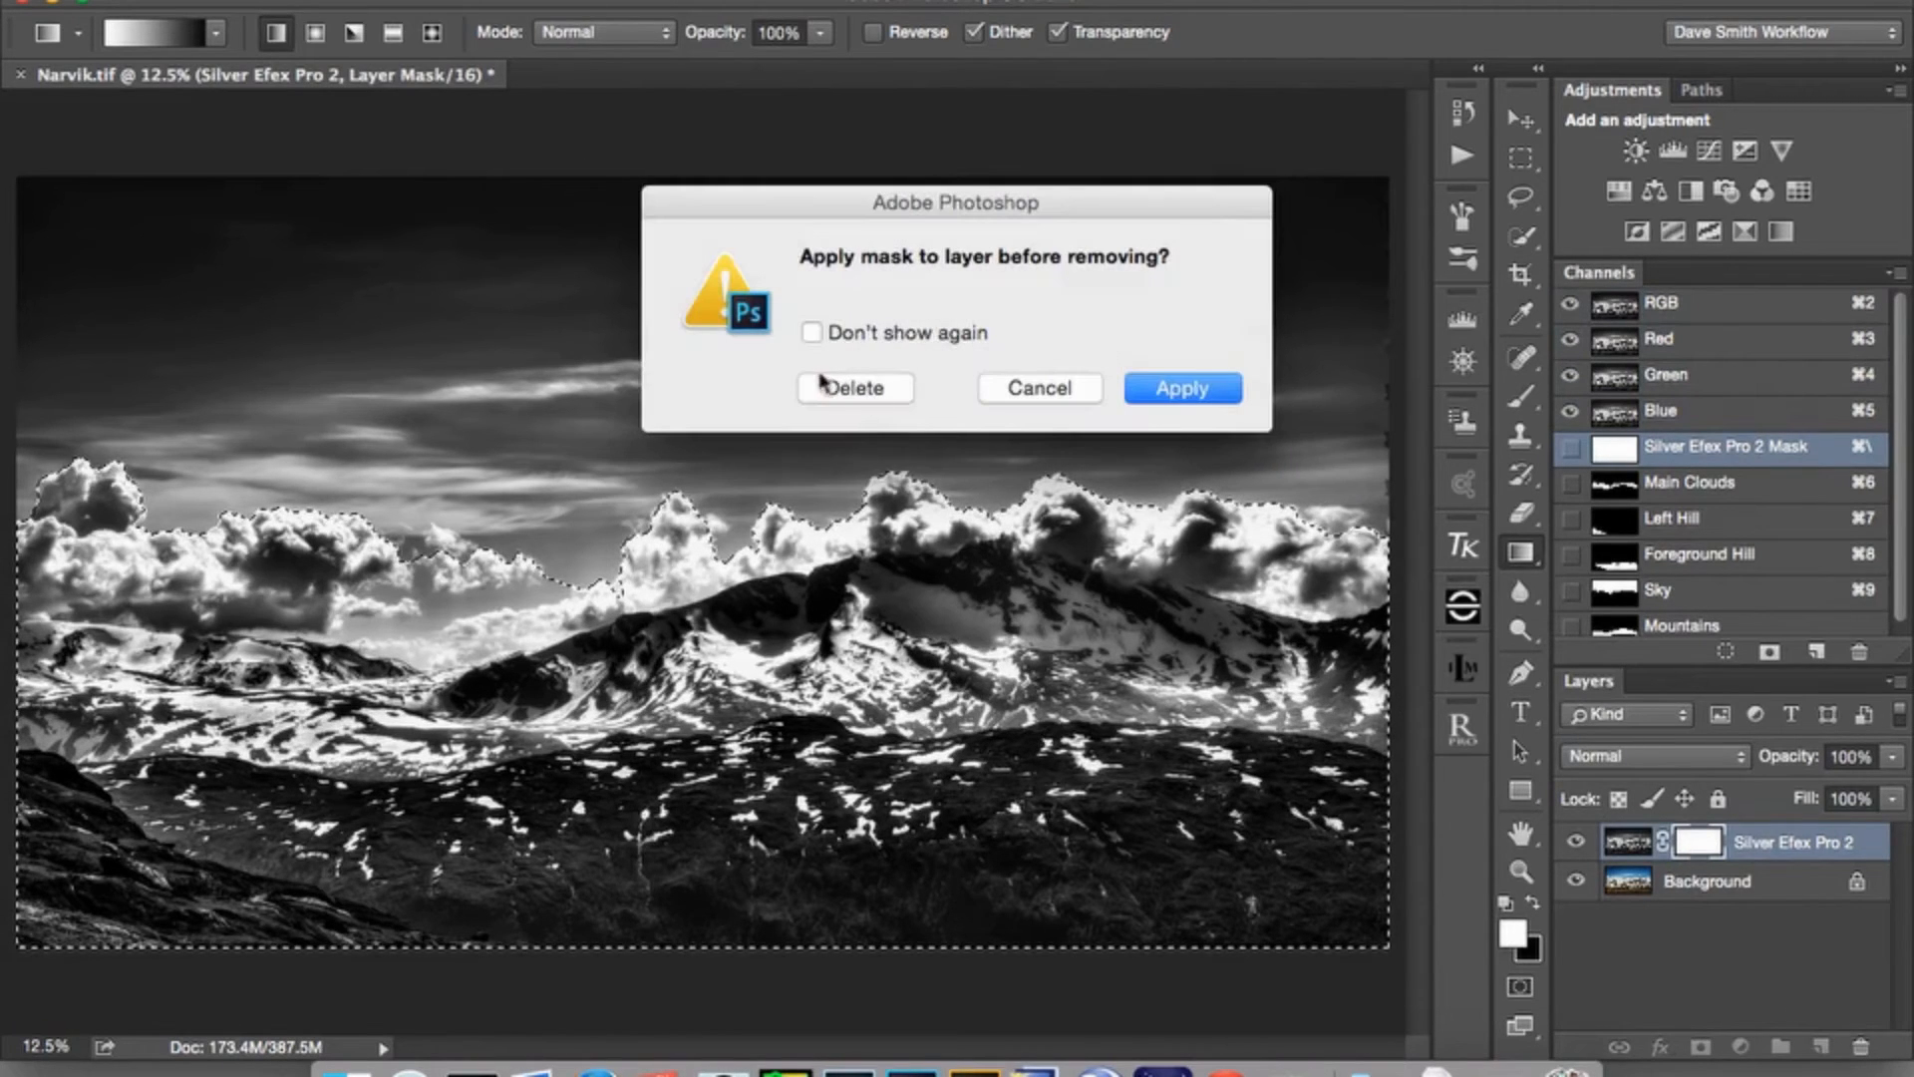
click(854, 387)
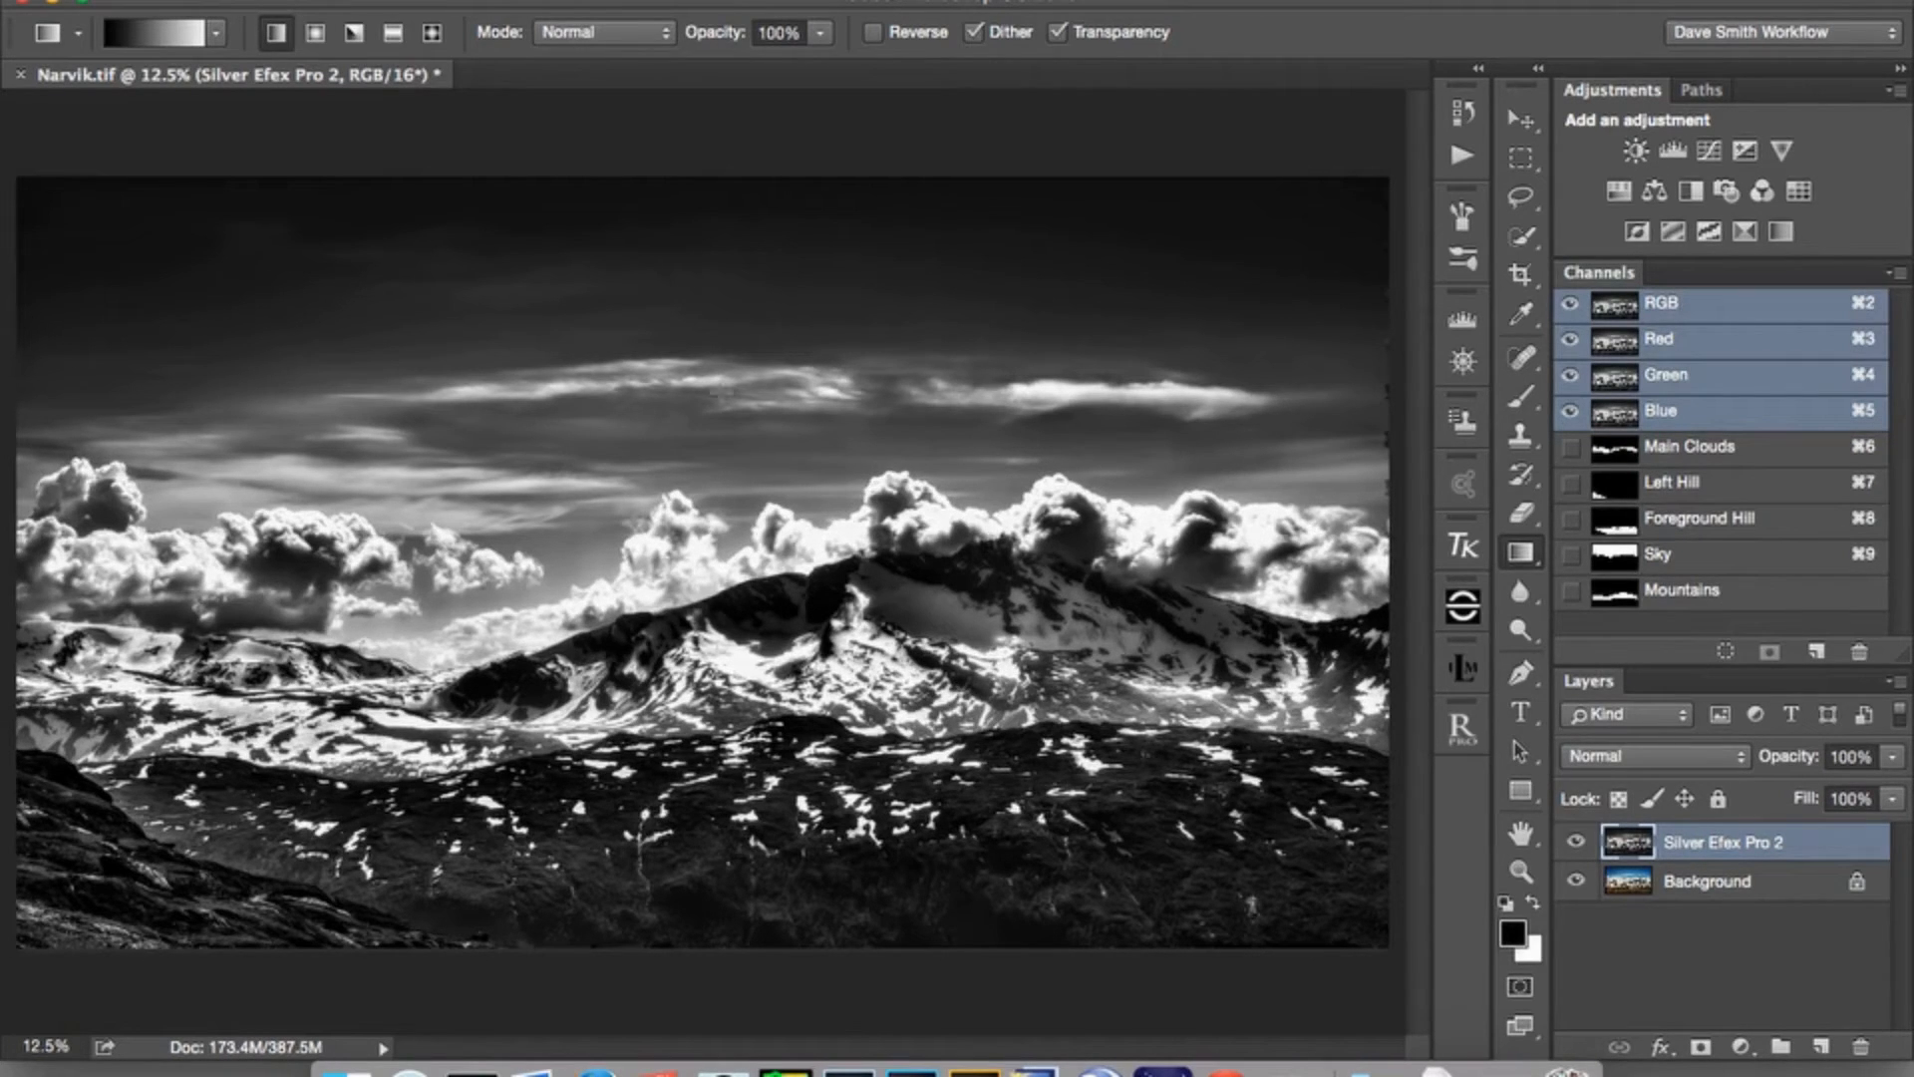
Restore the last selection, turn it into a mask on the Silver Efex Pro 2 layer, and delete that mask without applying it.
click(660, 0)
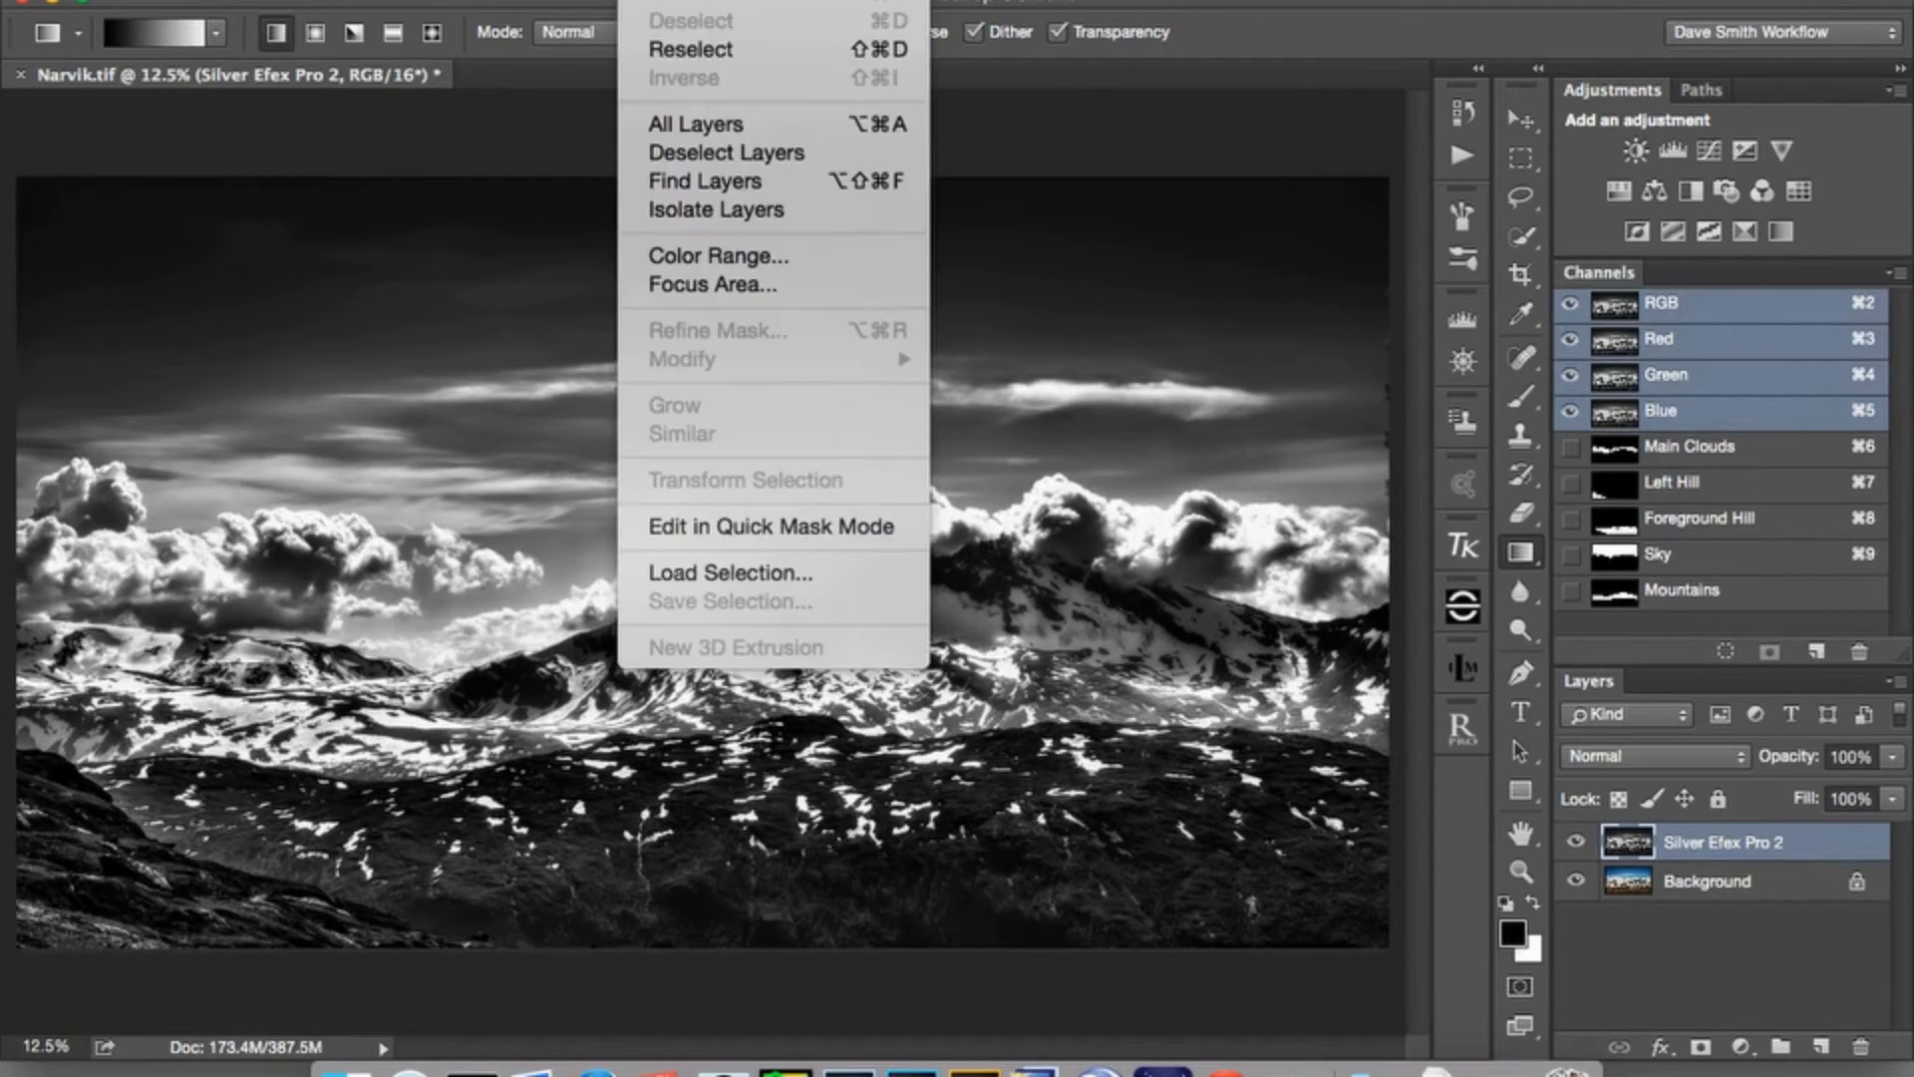
click(679, 51)
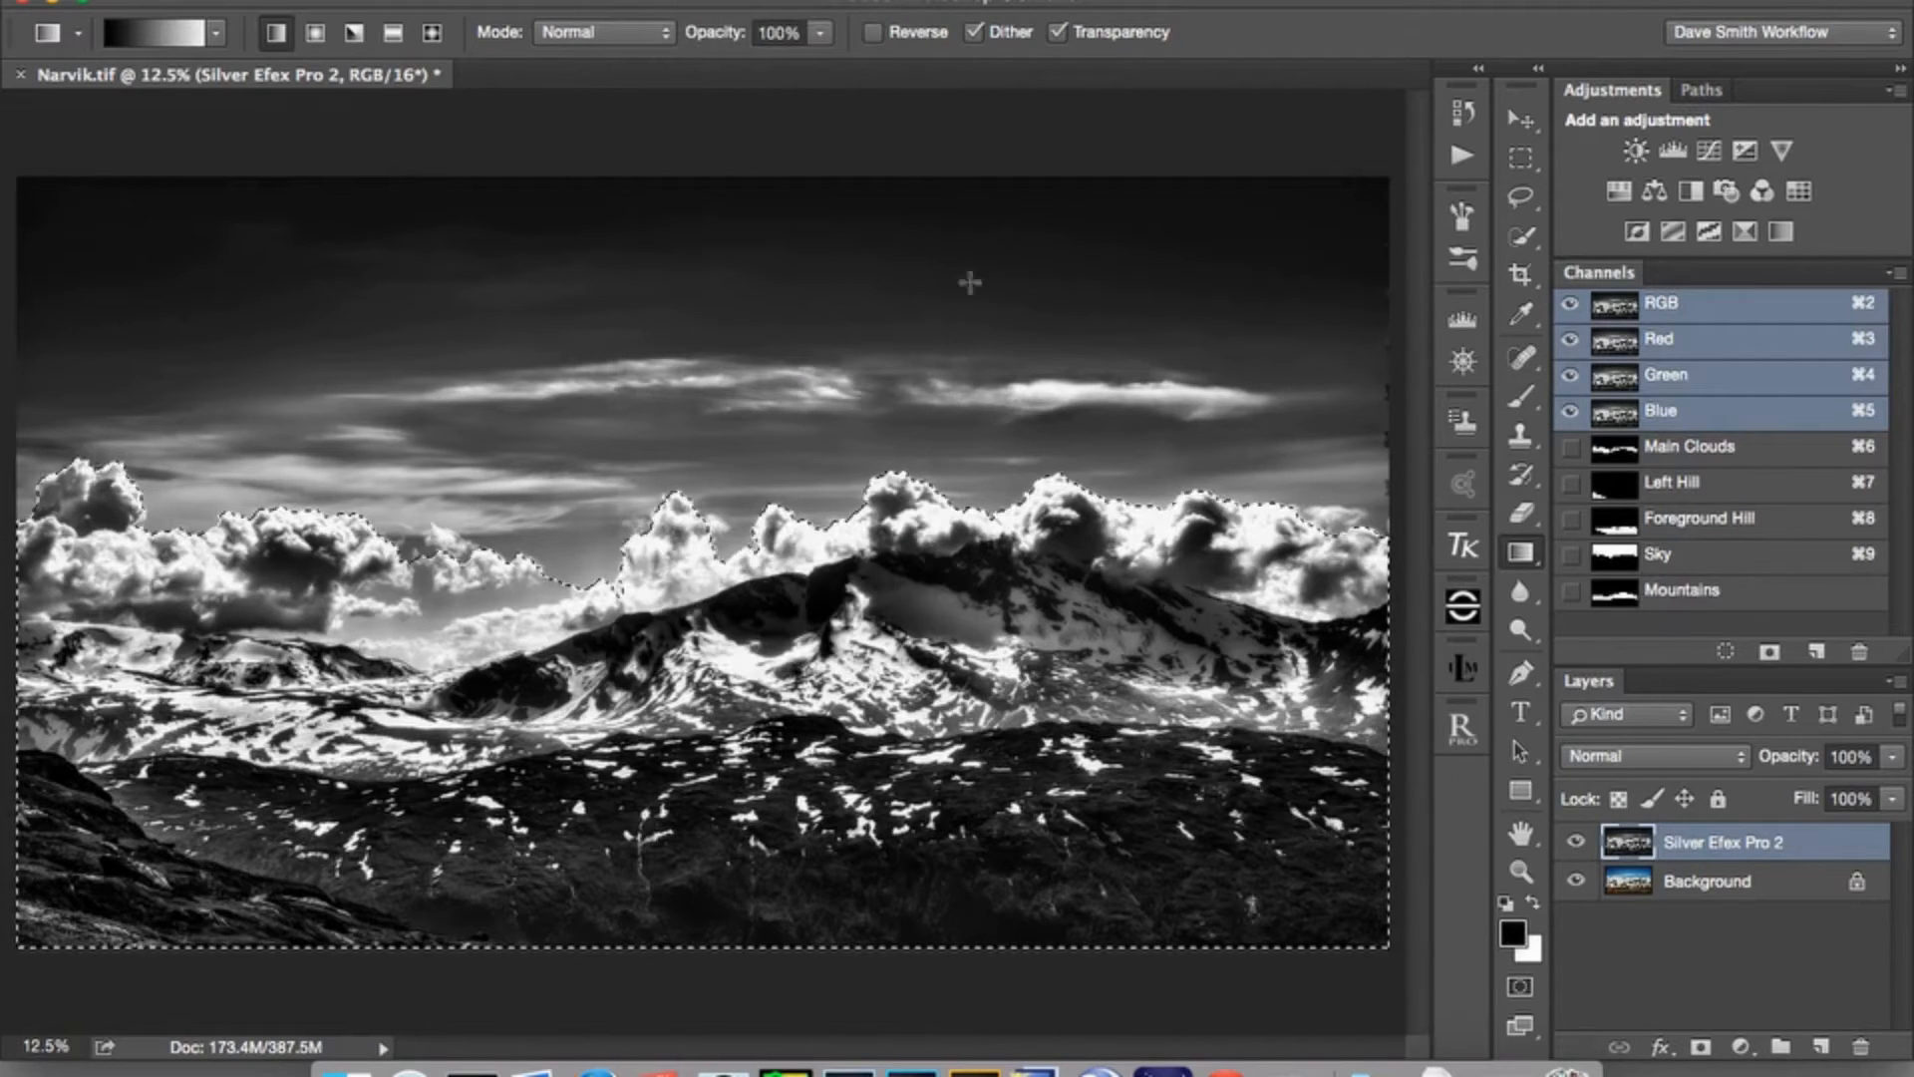
click(1702, 1045)
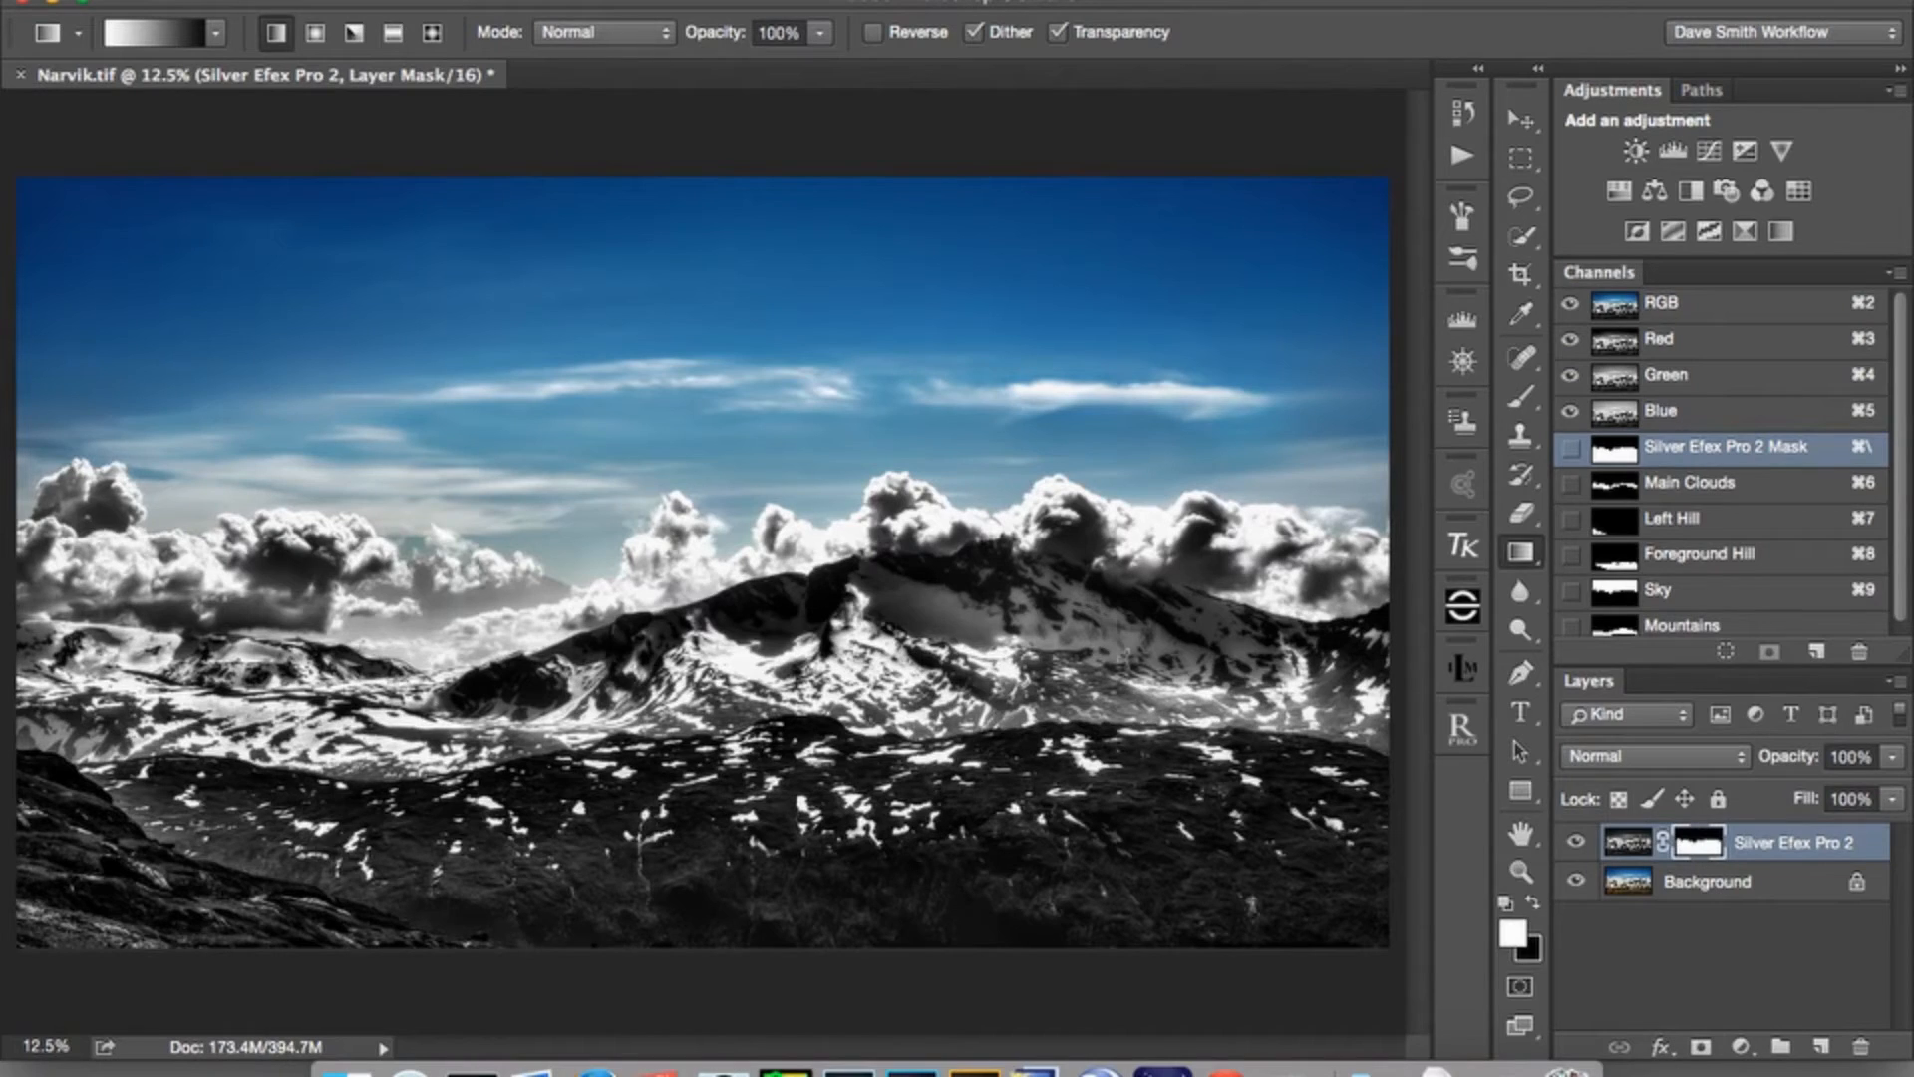
drag(1700, 844, 1860, 1047)
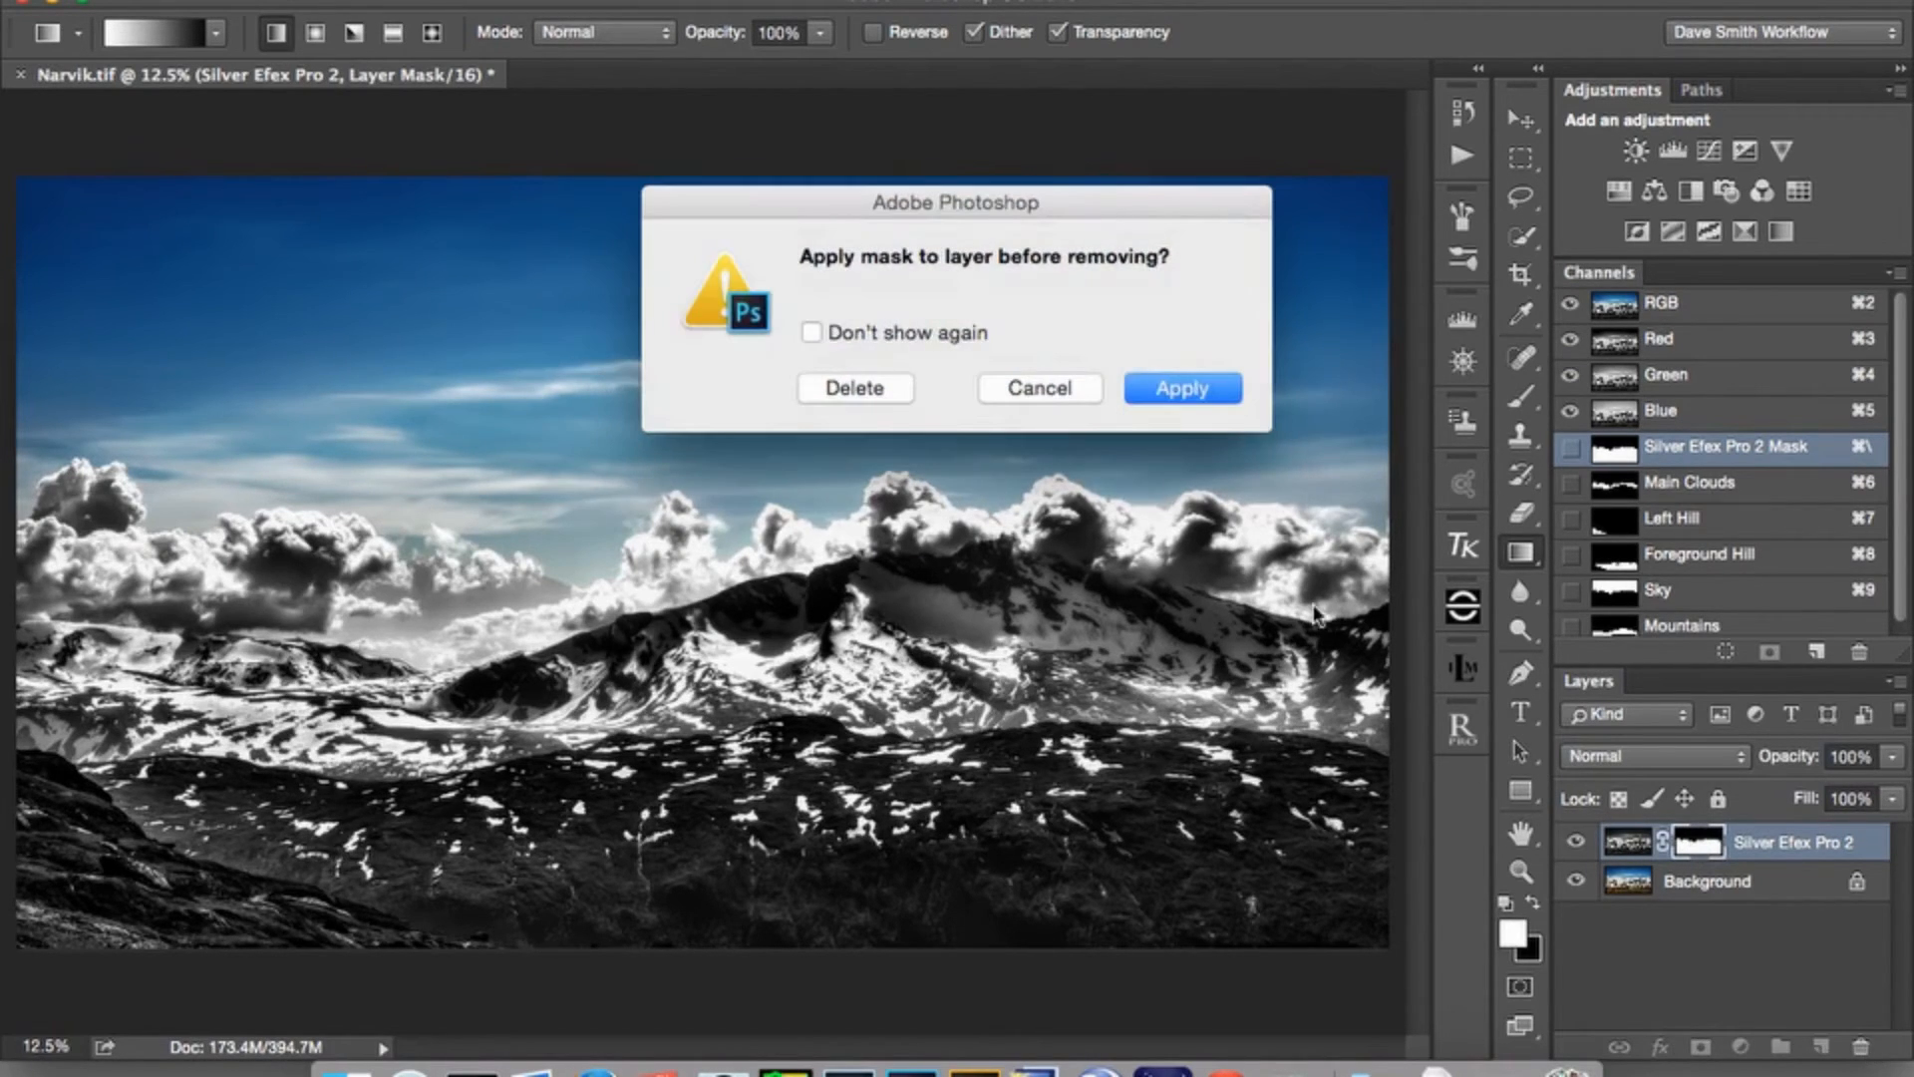
click(870, 387)
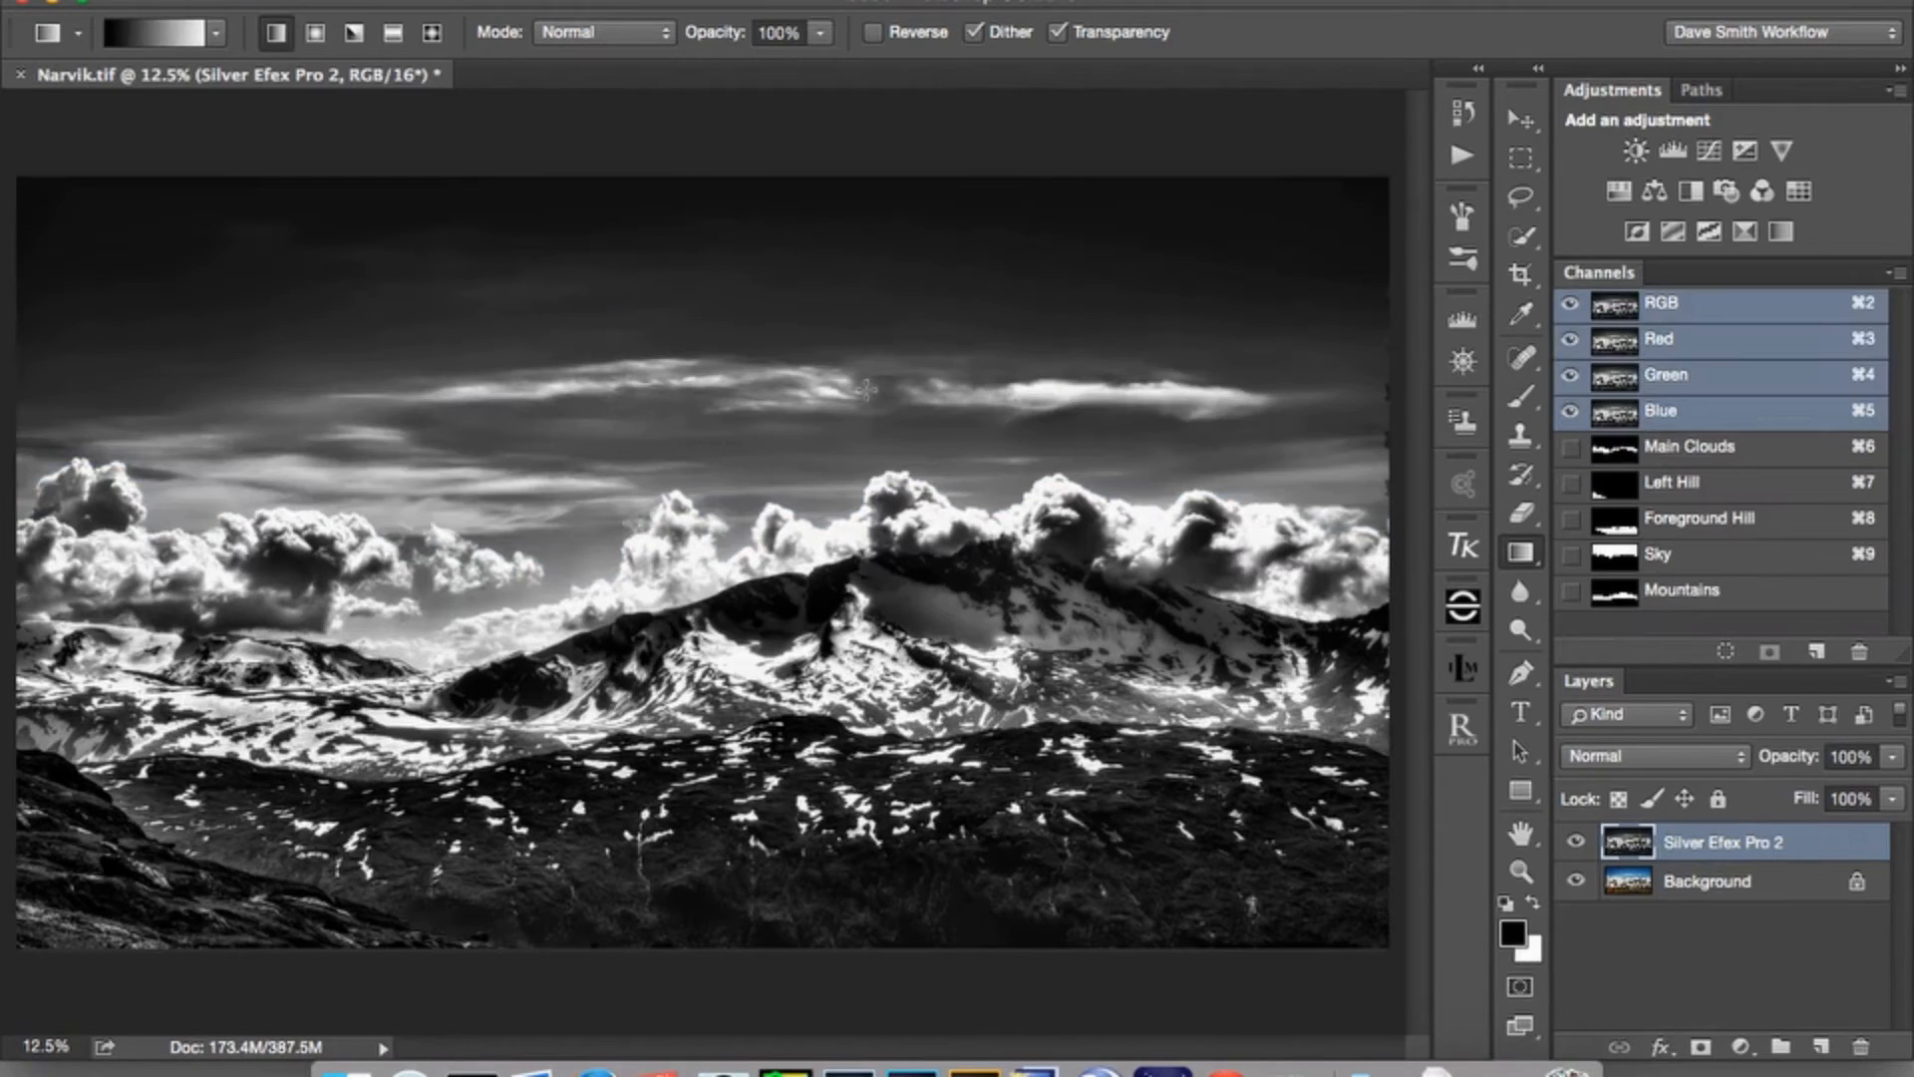
Add a blank white mask to the Silver Efex Pro 2 layer and reselect the clouds, mountains and foreground.
click(1700, 1046)
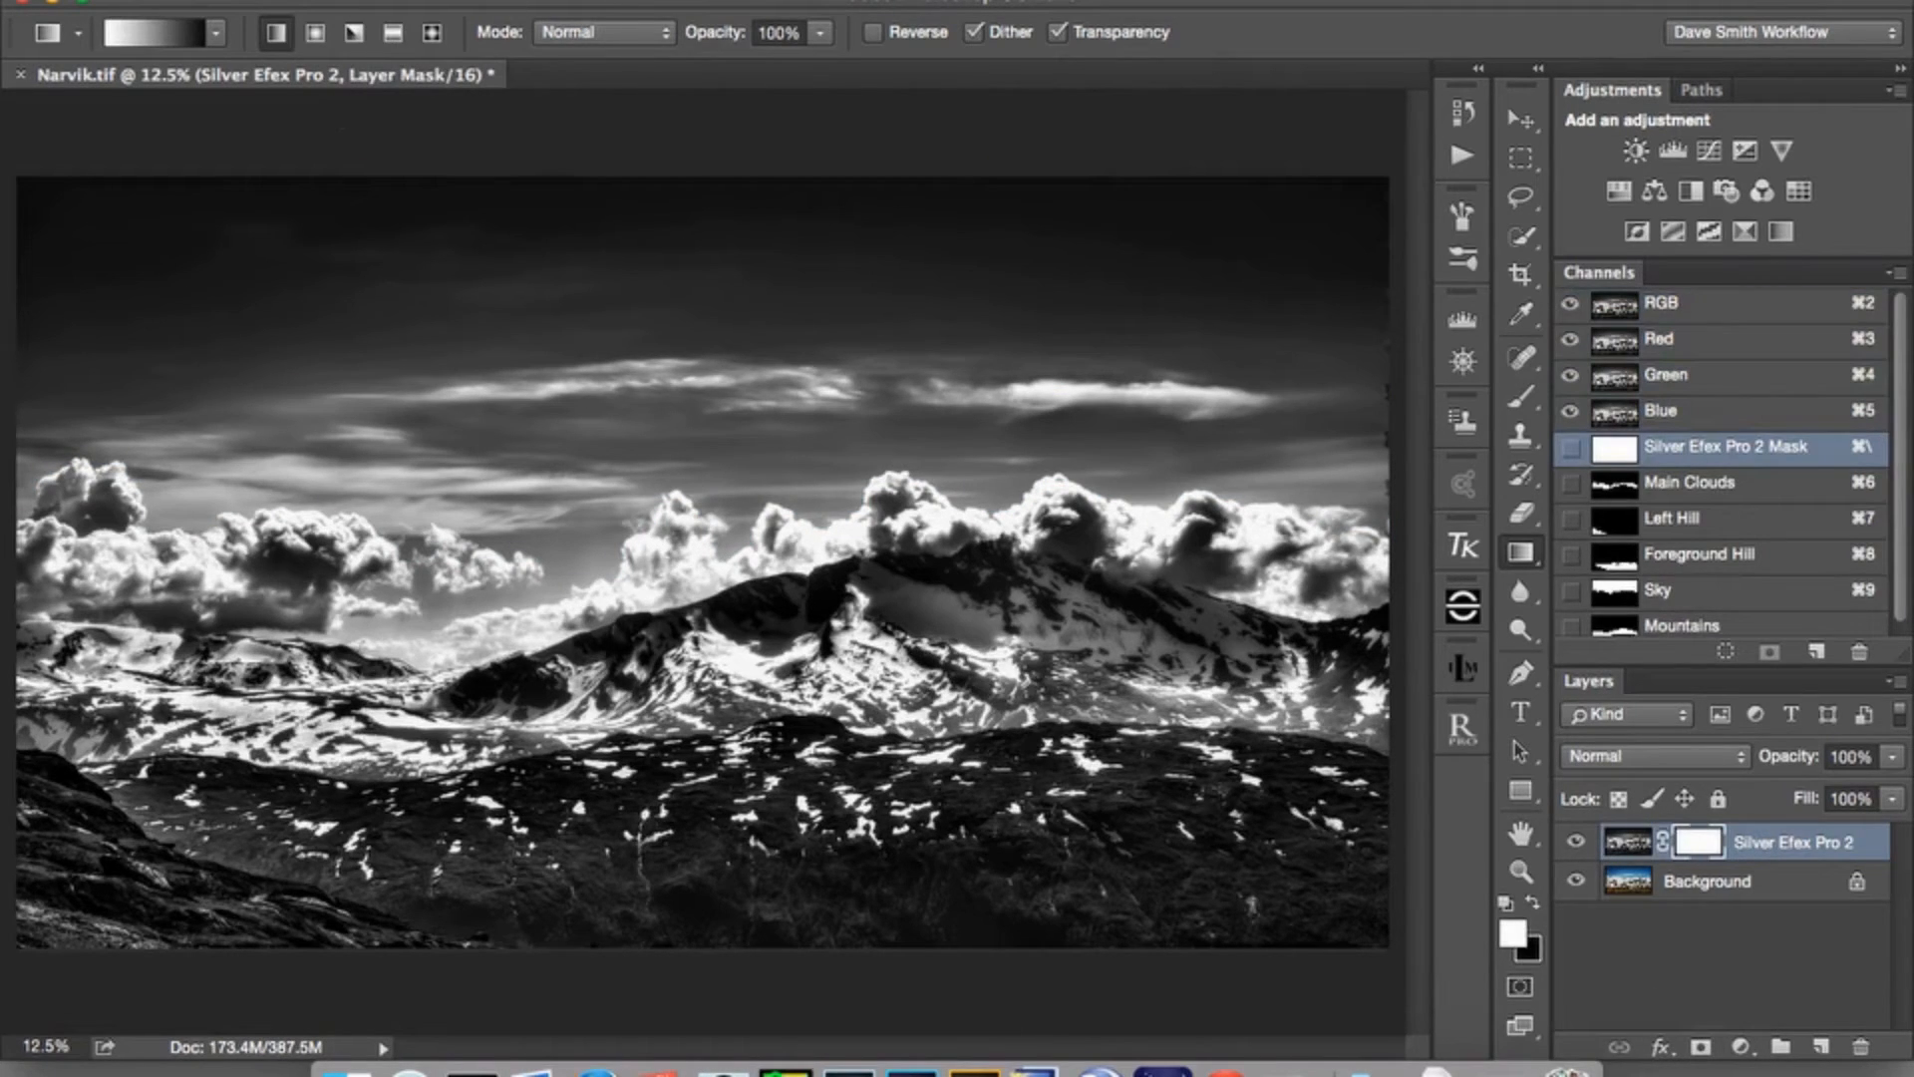
click(652, 0)
click(688, 50)
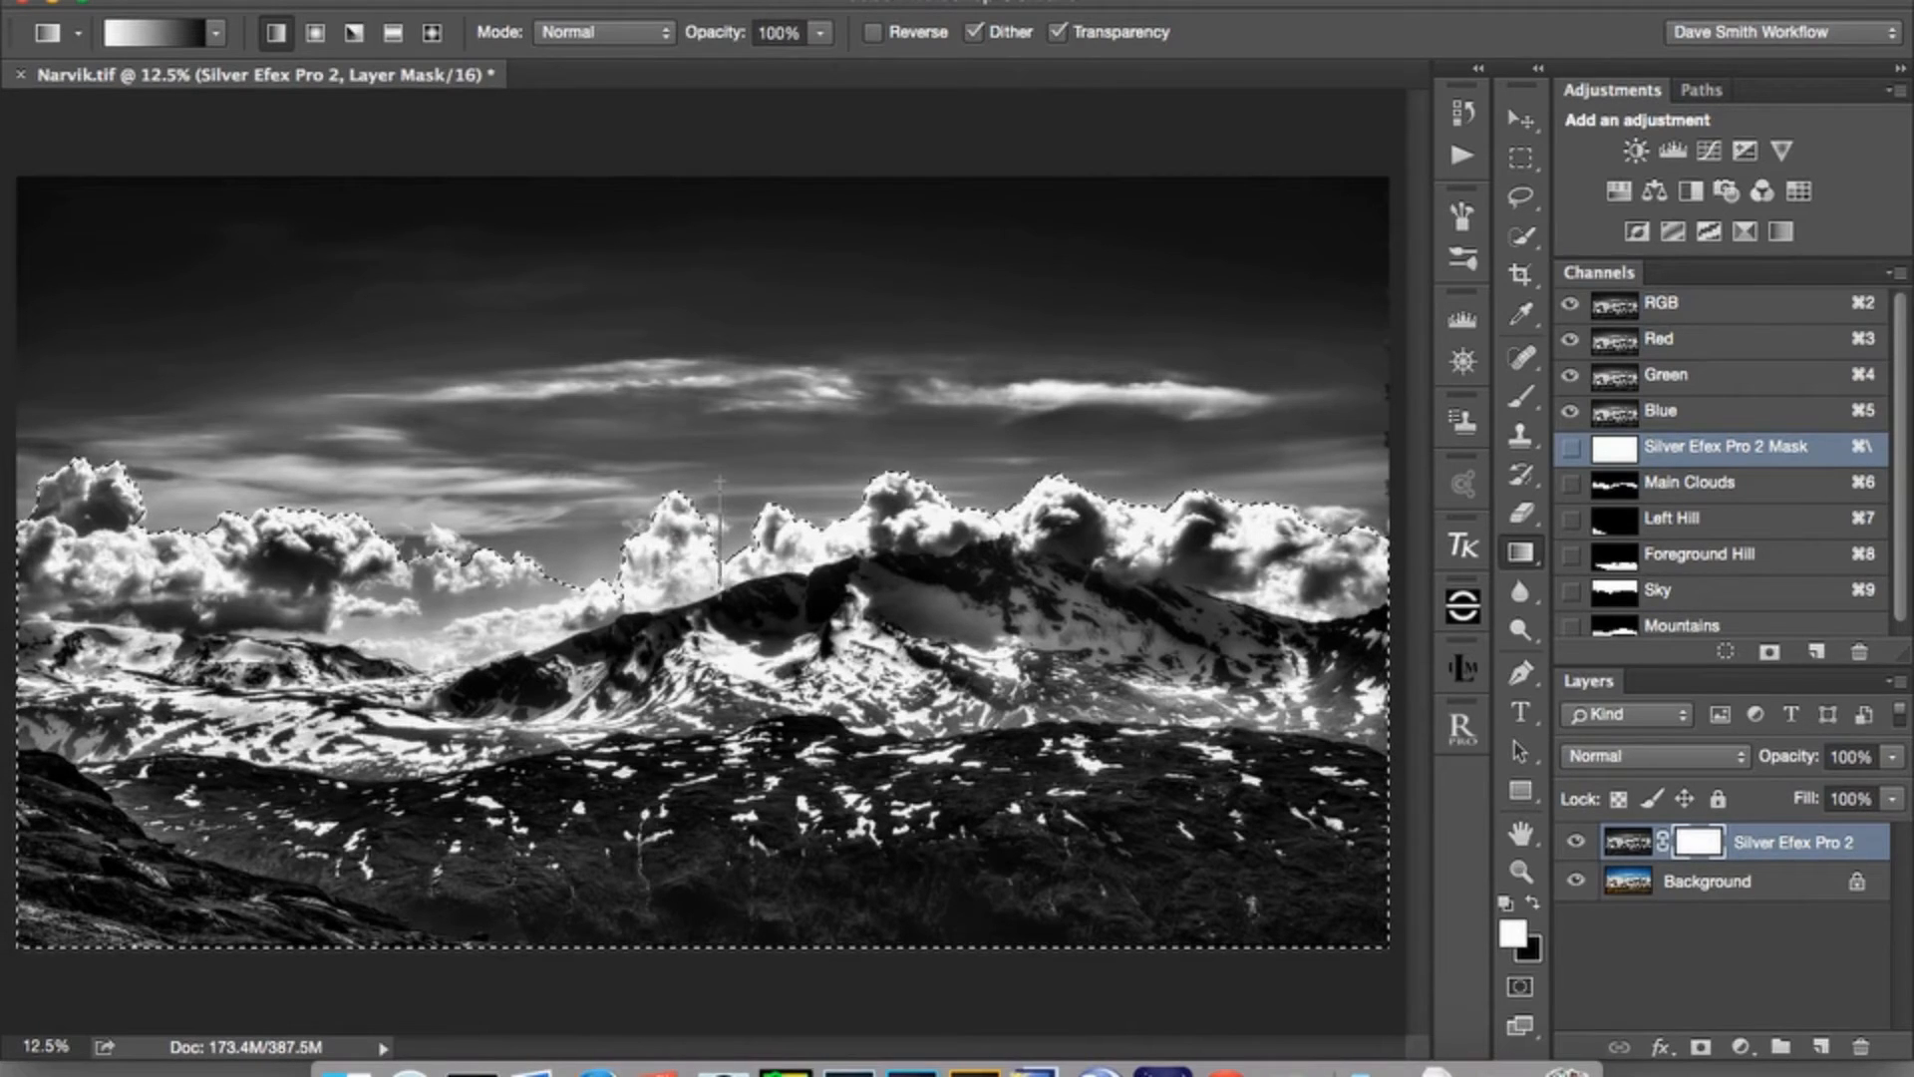
Draw a short vertical white-to-black gradient on the mask from the cloud tops to the mountain ridge, and view the mask alone.
drag(720, 592, 720, 602)
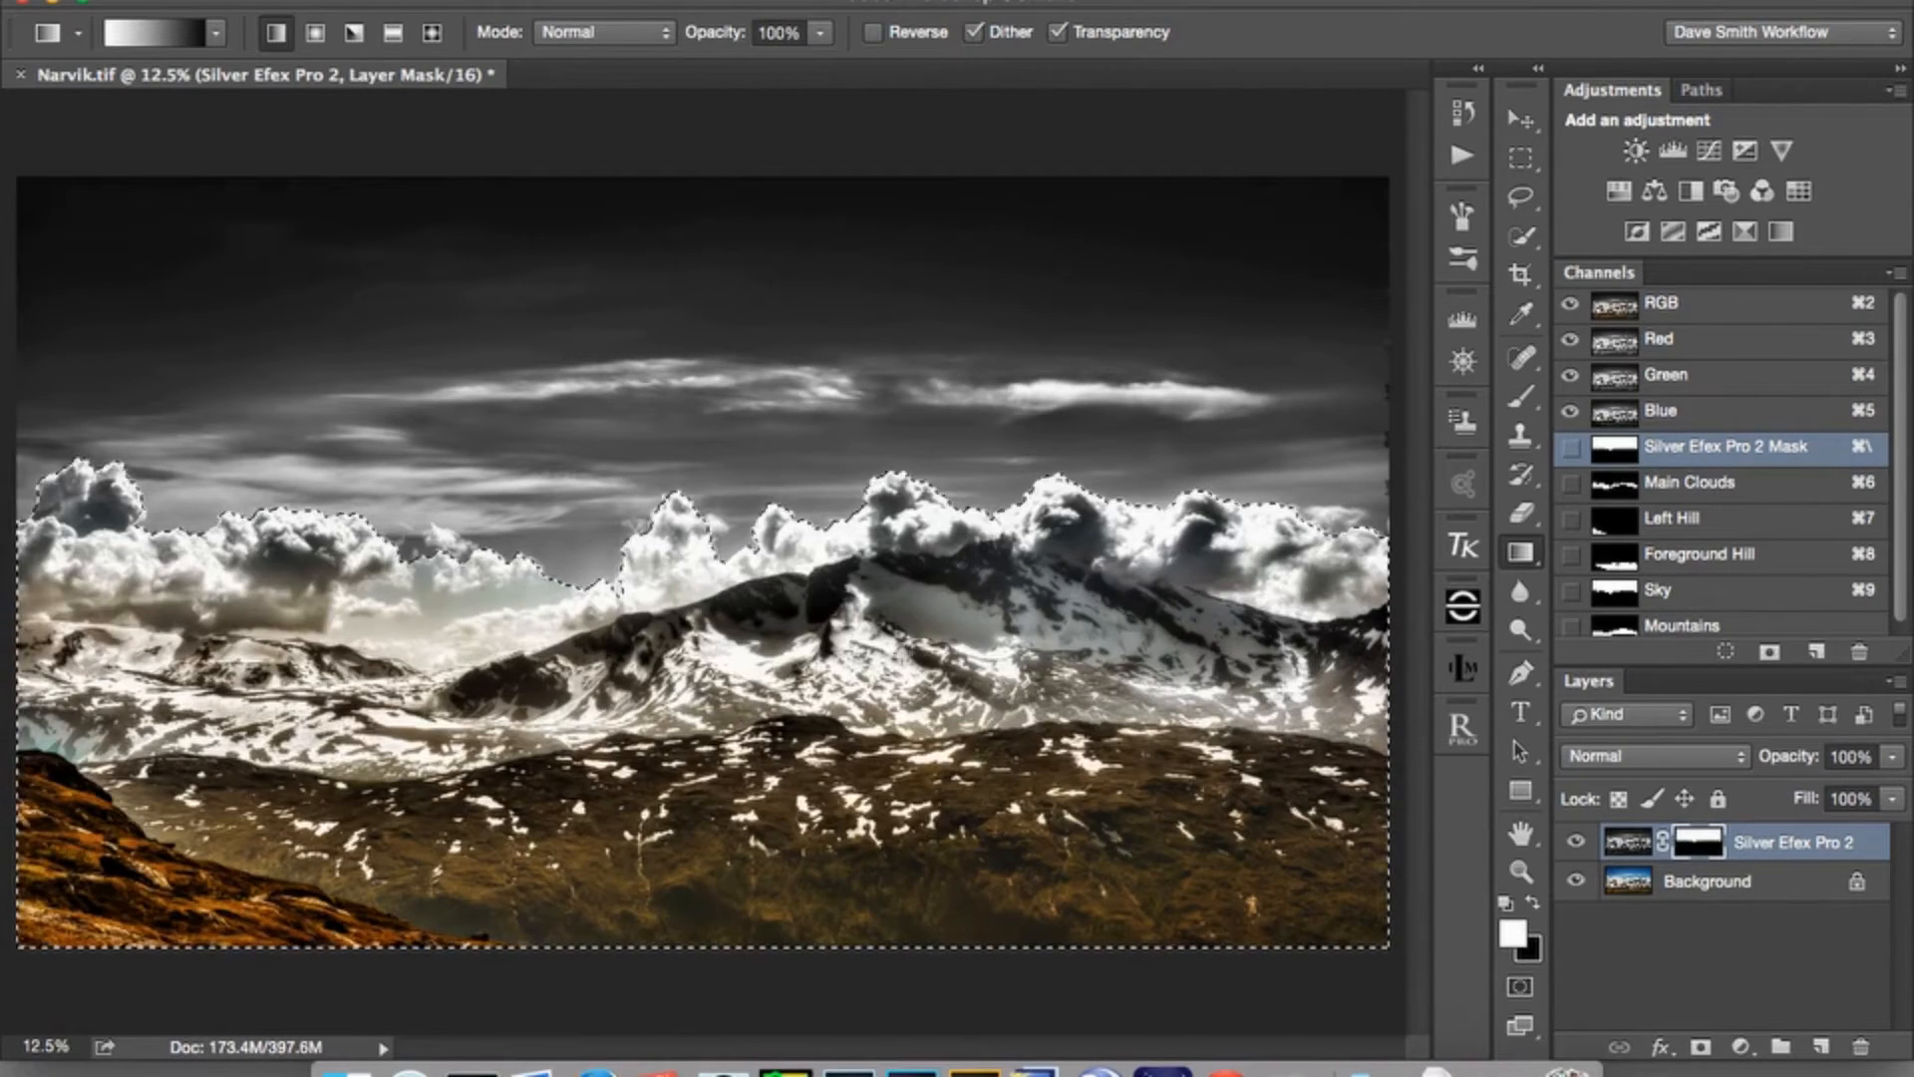
alt+click(1709, 846)
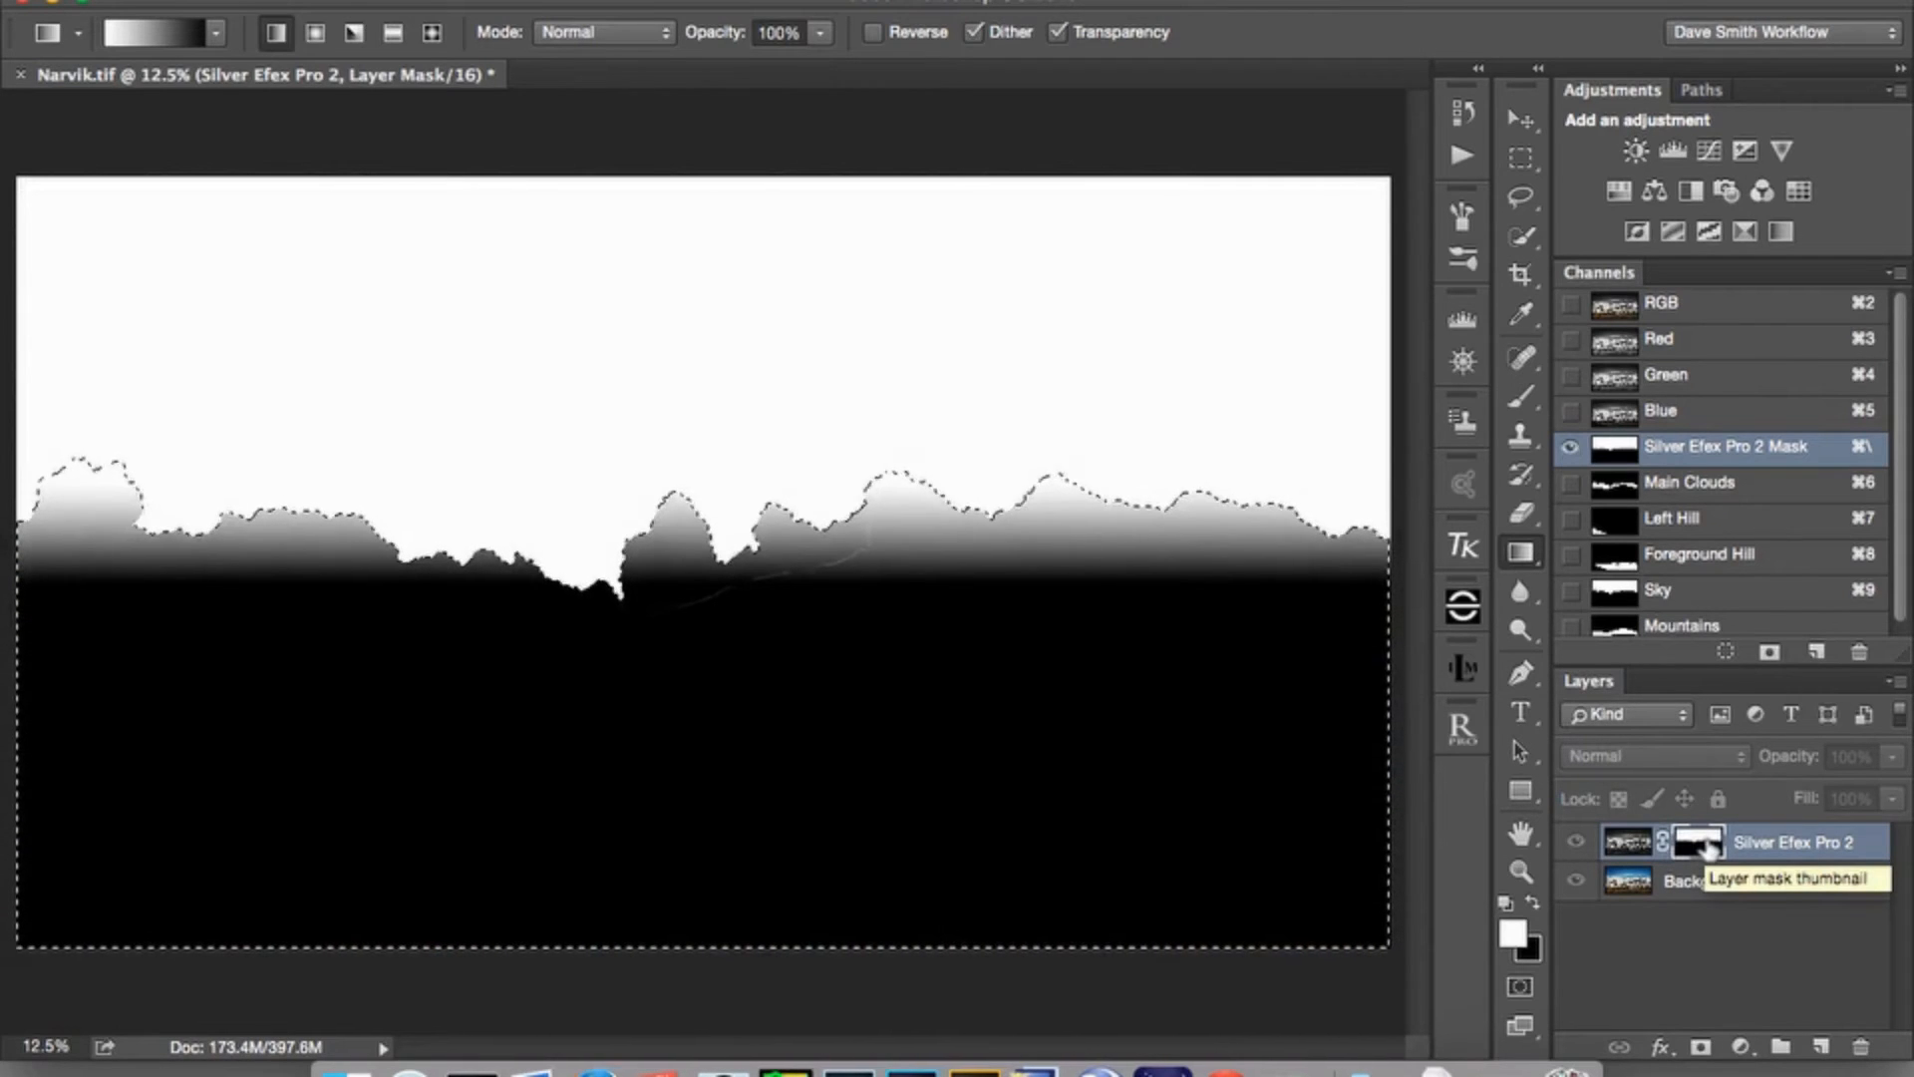
Return to the composite view without a selection, and stamp the Silver Efex Pro 2 and Background layers into a new top layer.
click(1622, 845)
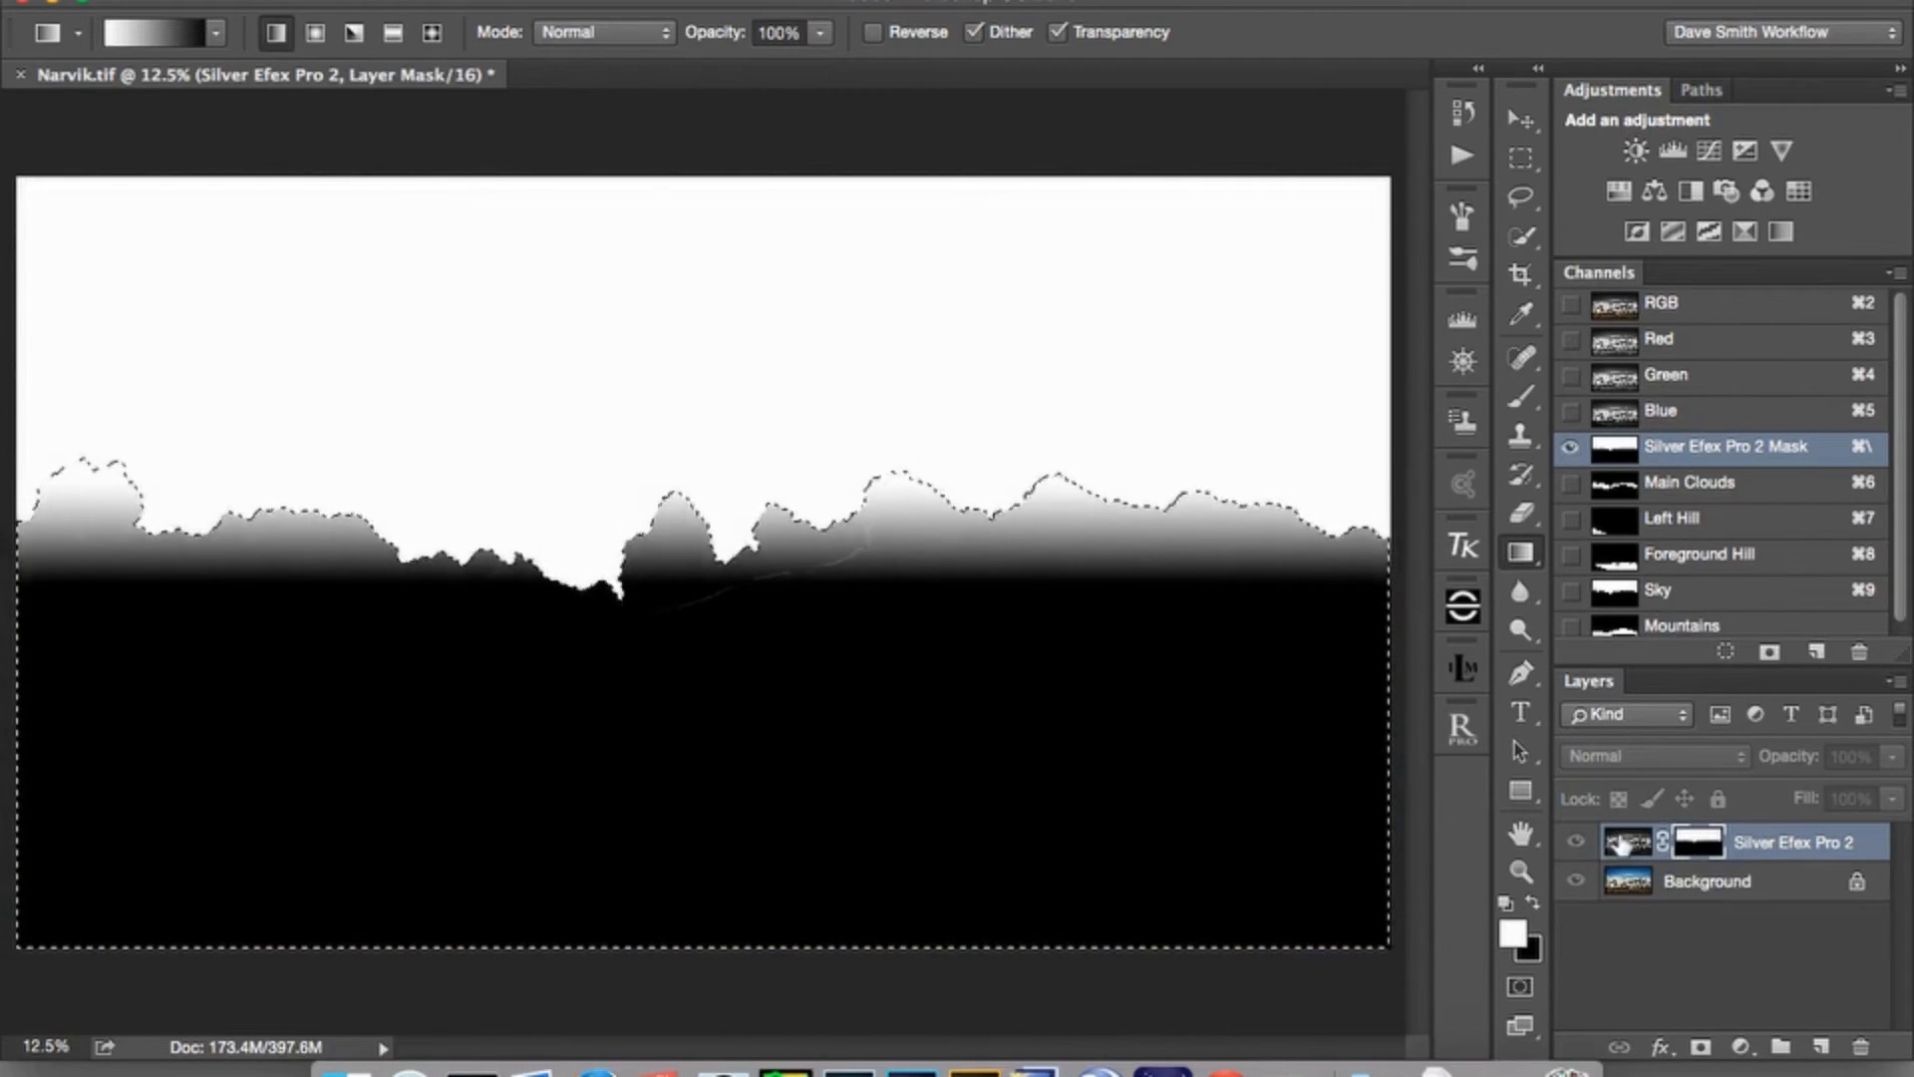
key(super+d)
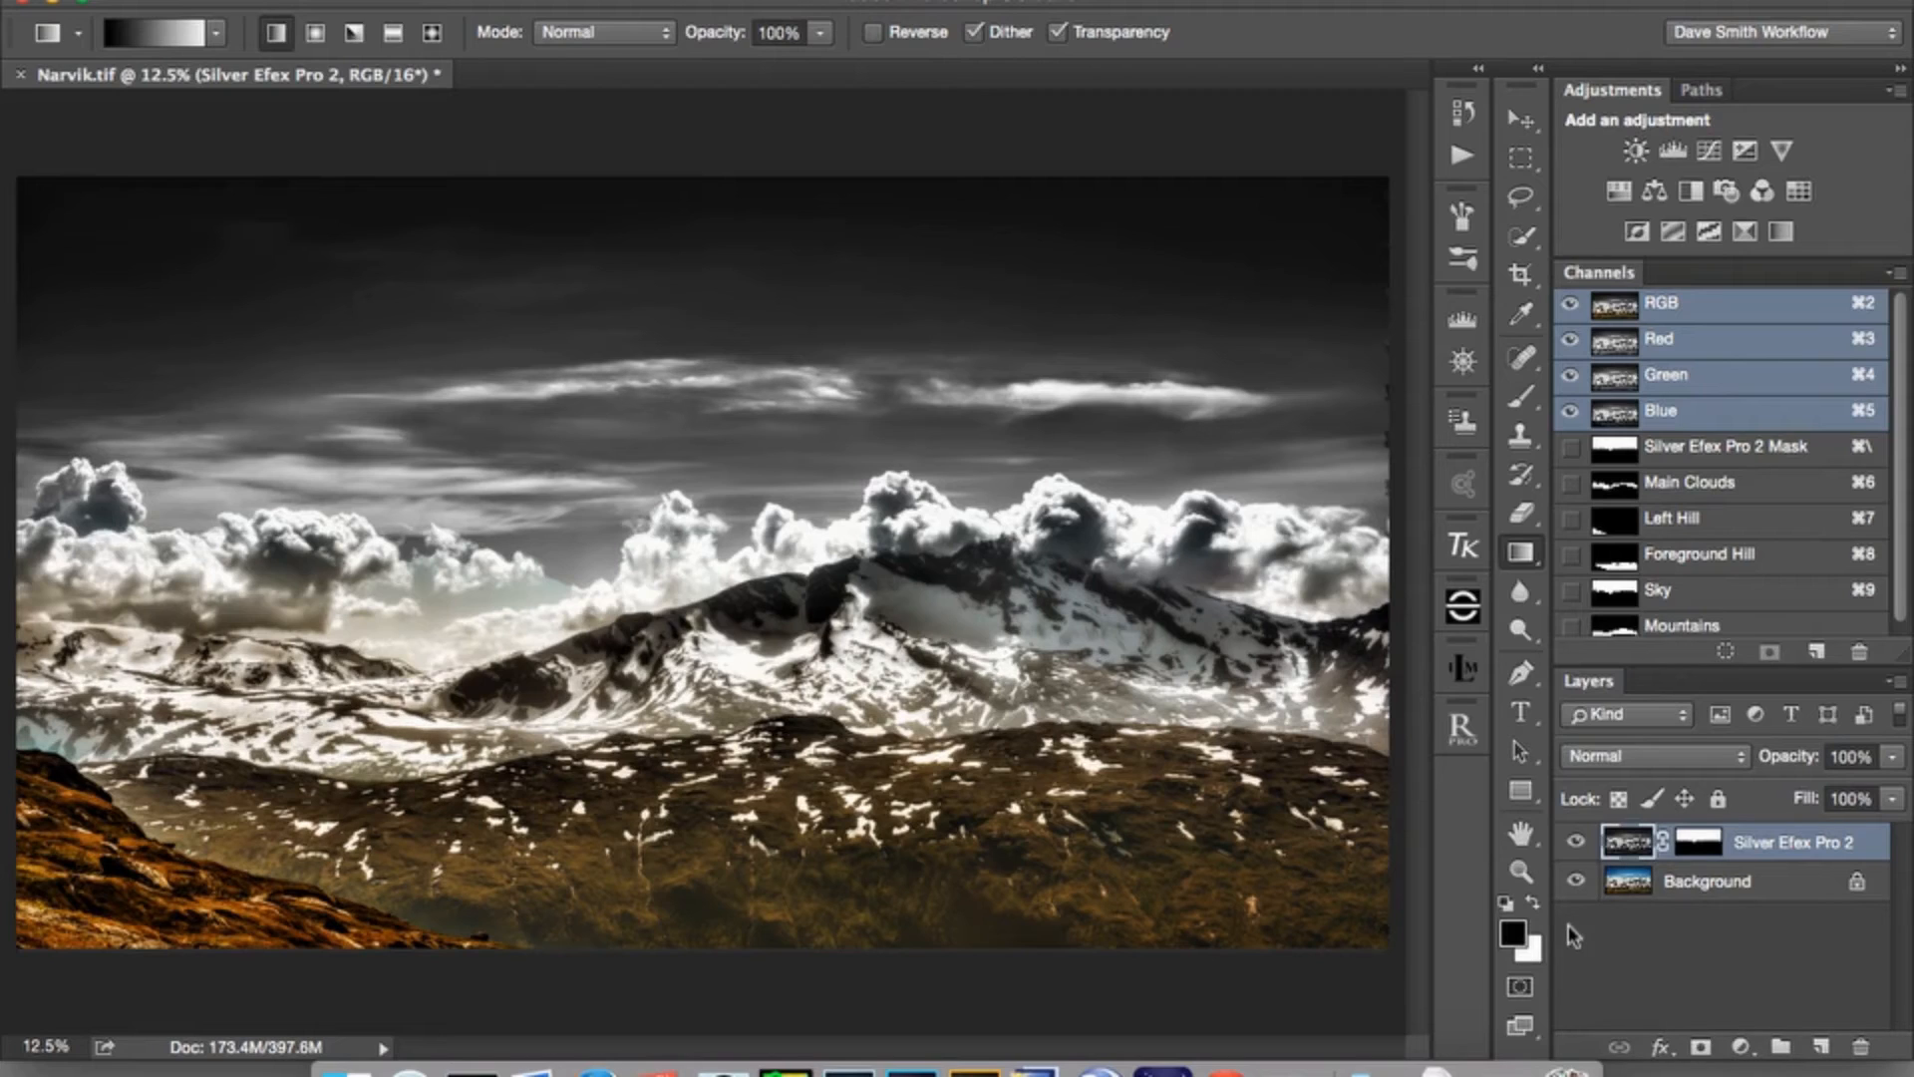
click(1743, 887)
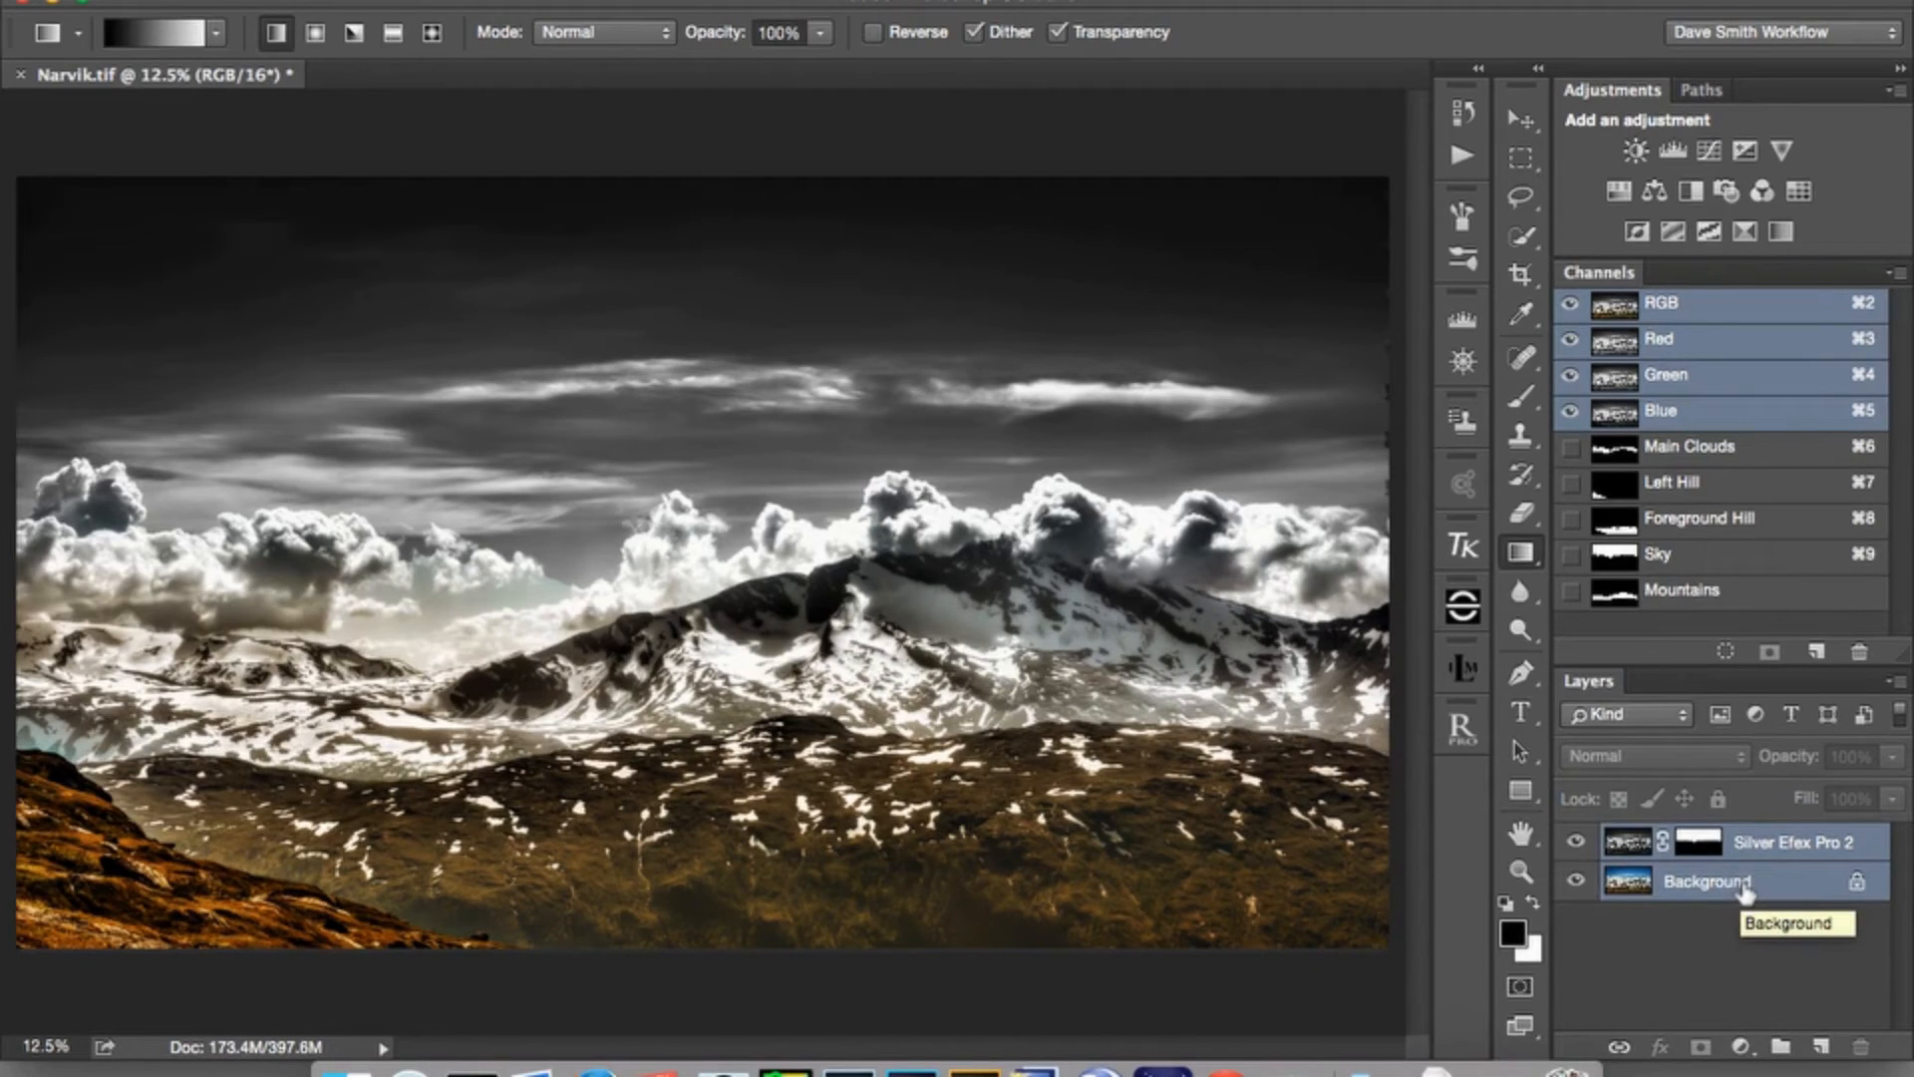
key(super+alt+shift+e)
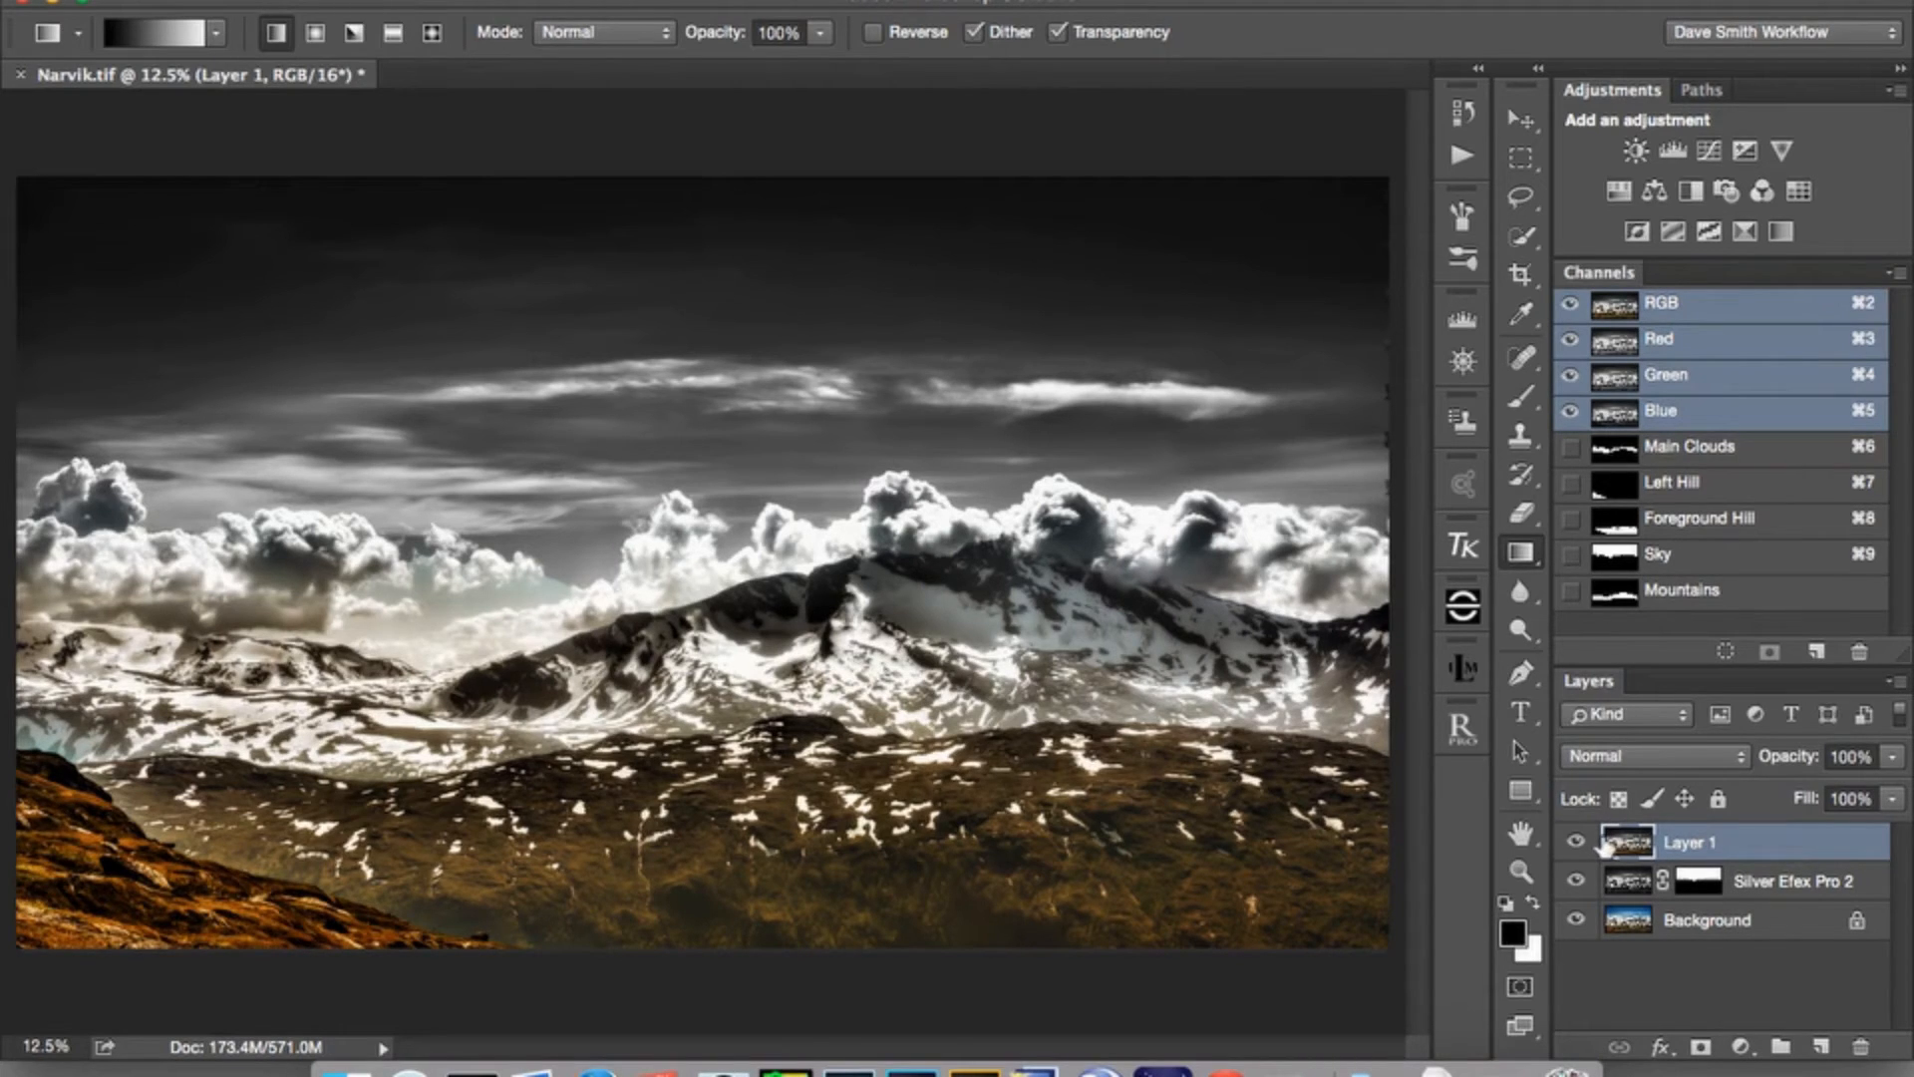
Rename the new merged layer as Sky.
right_click(1686, 846)
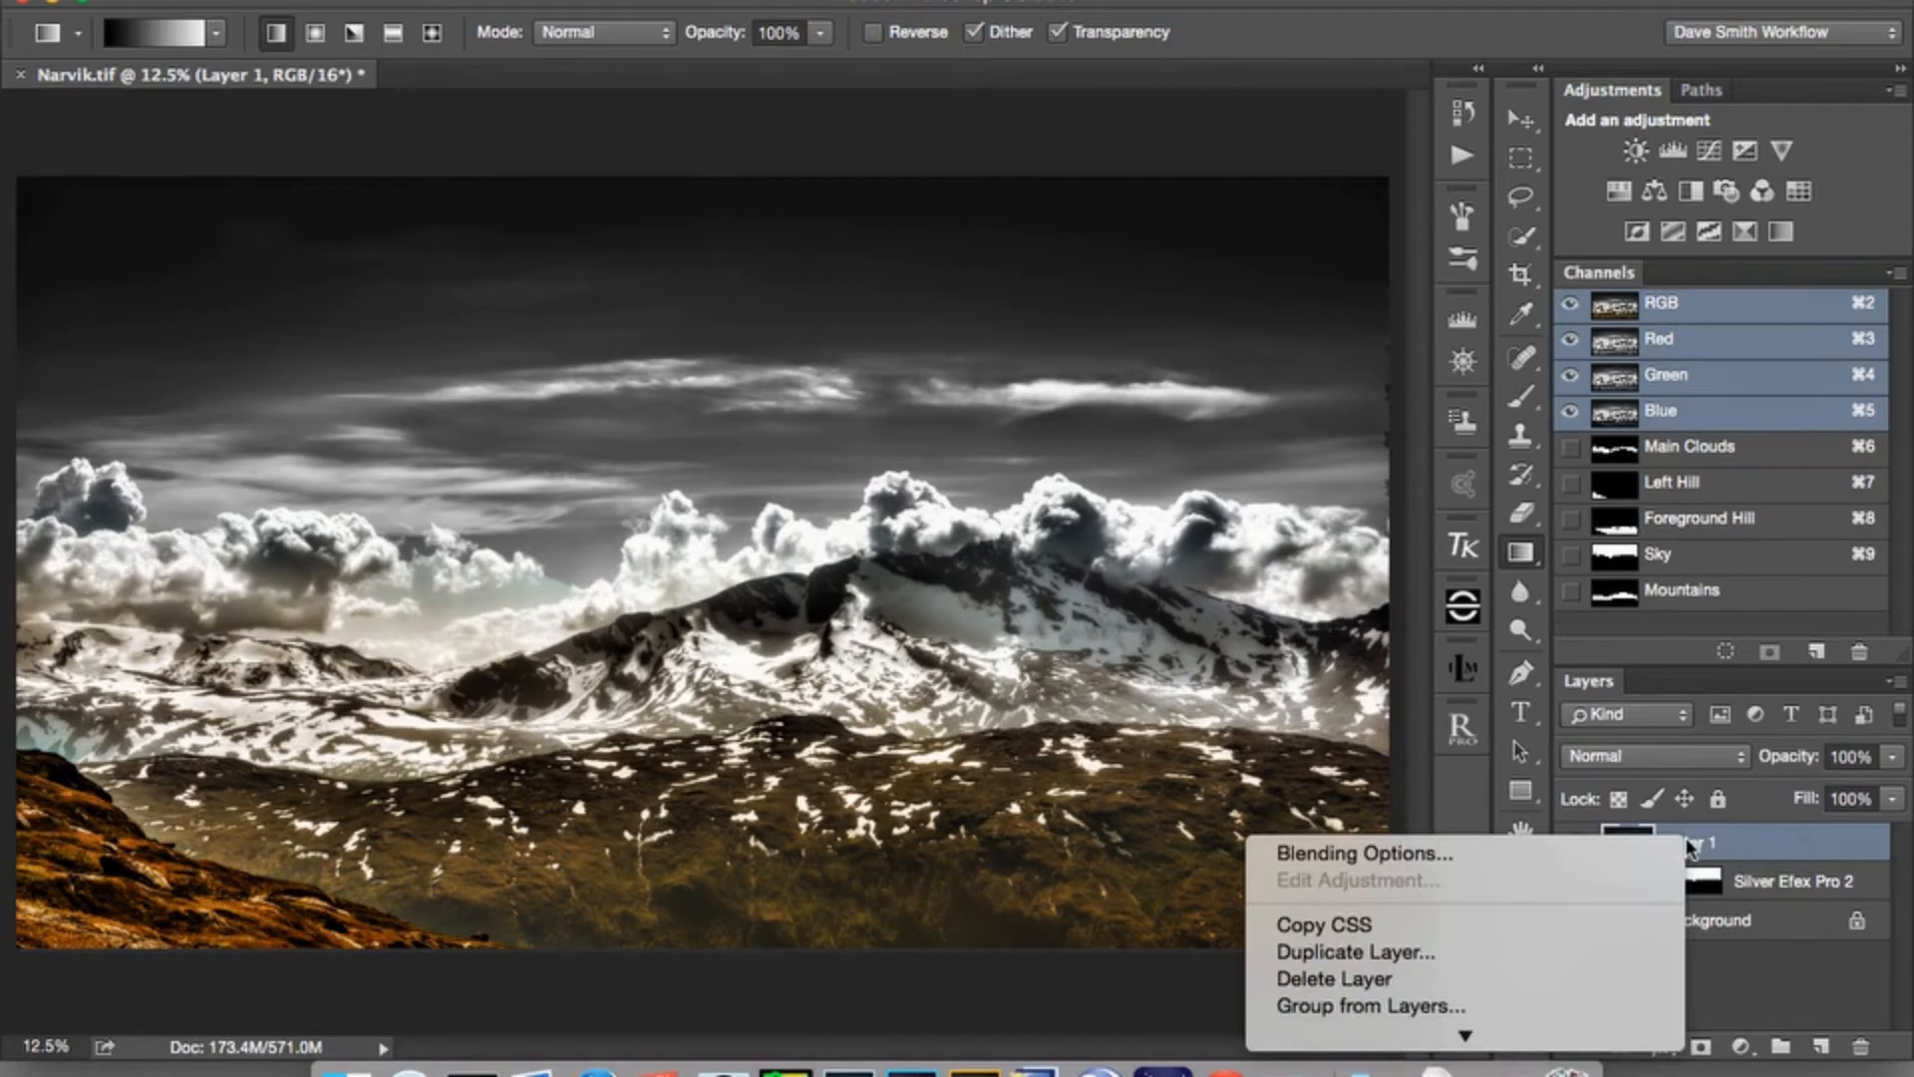
click(1687, 846)
double_click(1694, 843)
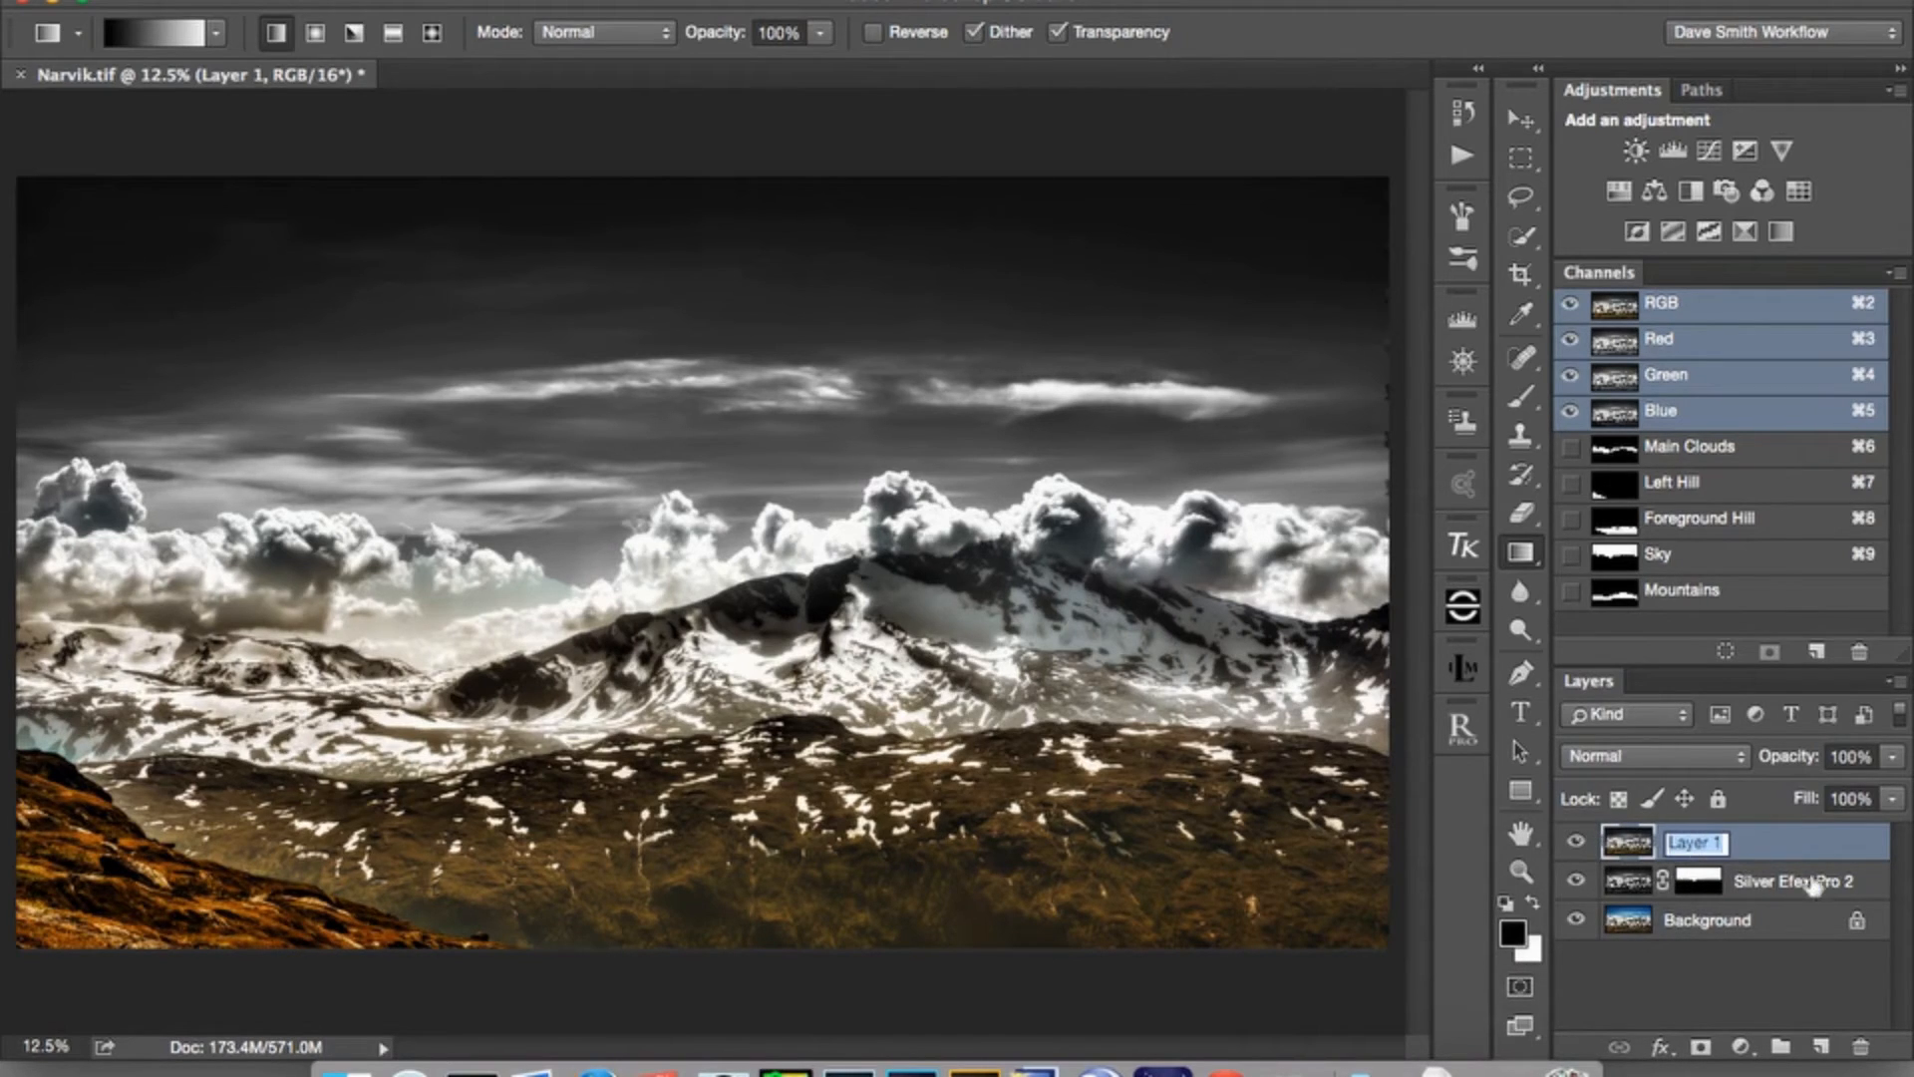
text(Sky)
key(Return)
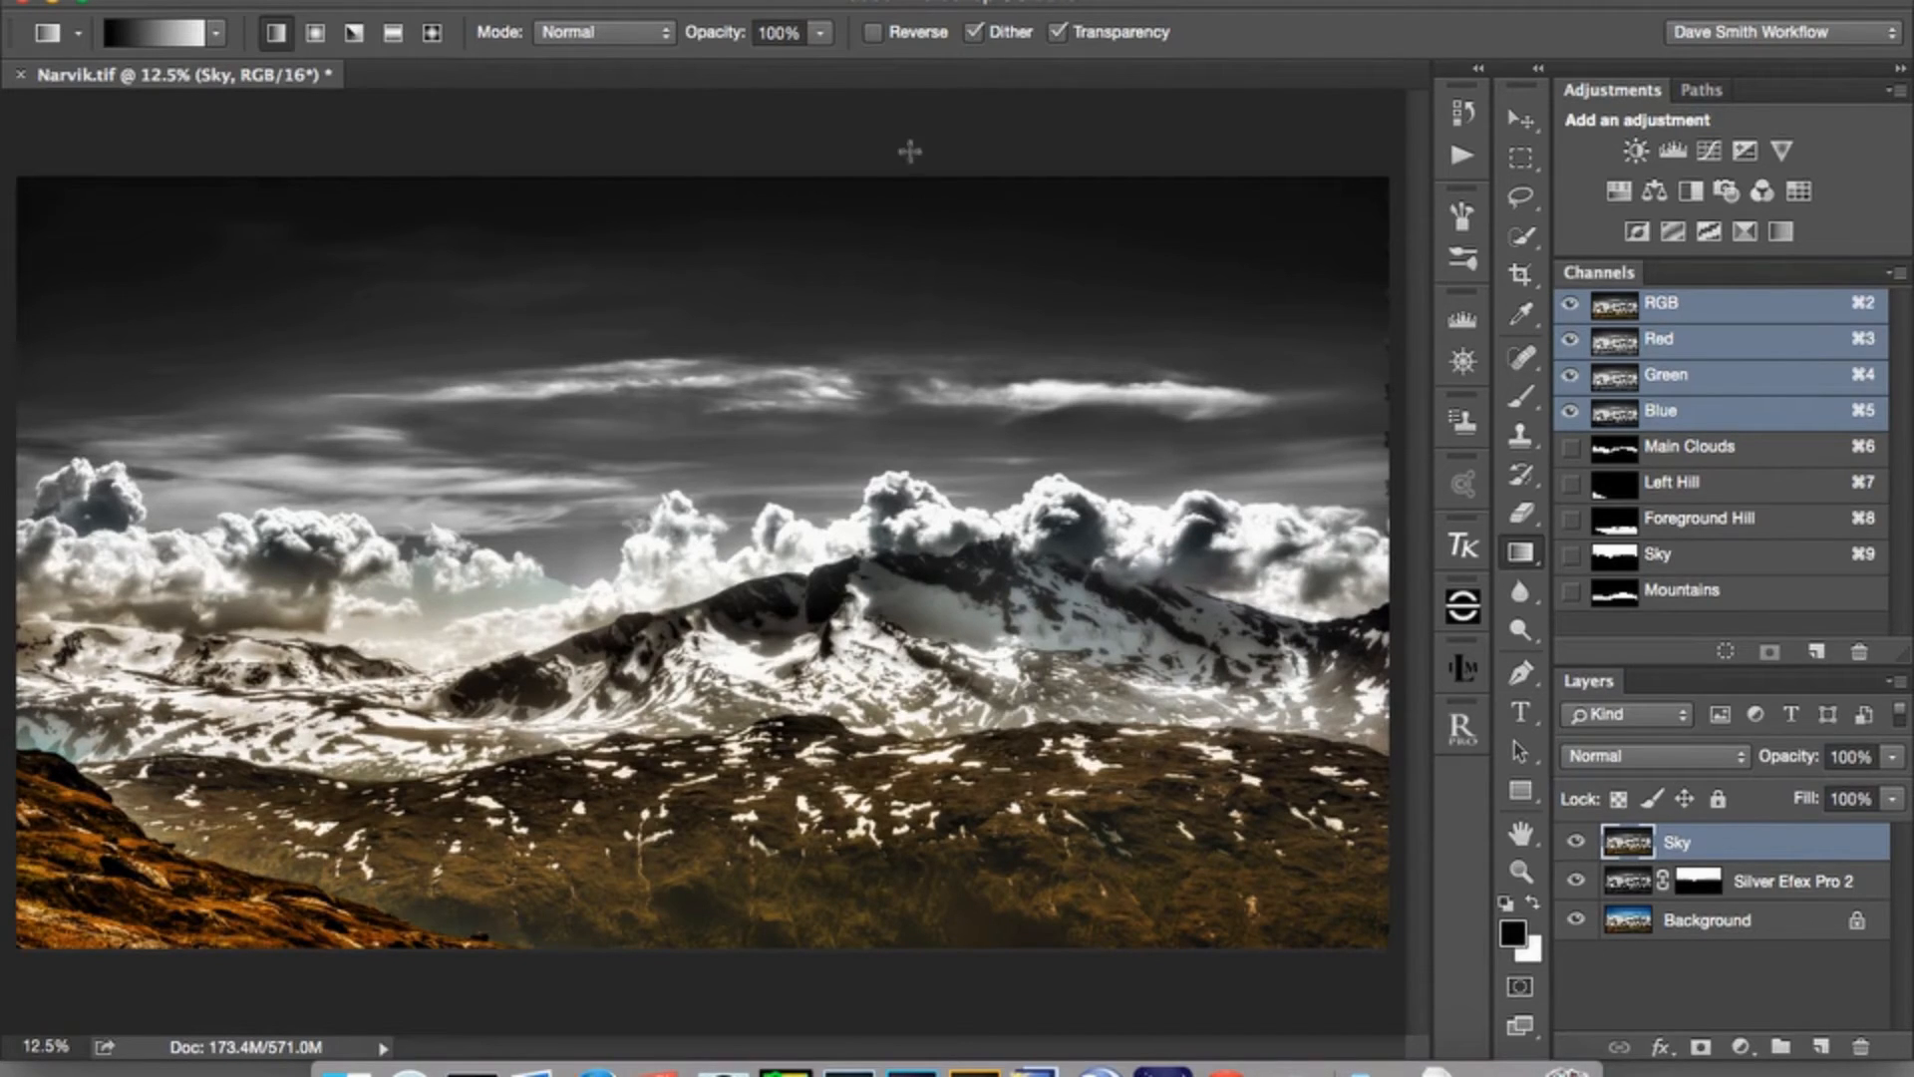
Open the Sky layer in the Silver Efex Pro 2 filter of the Nik Collection.
click(733, 1)
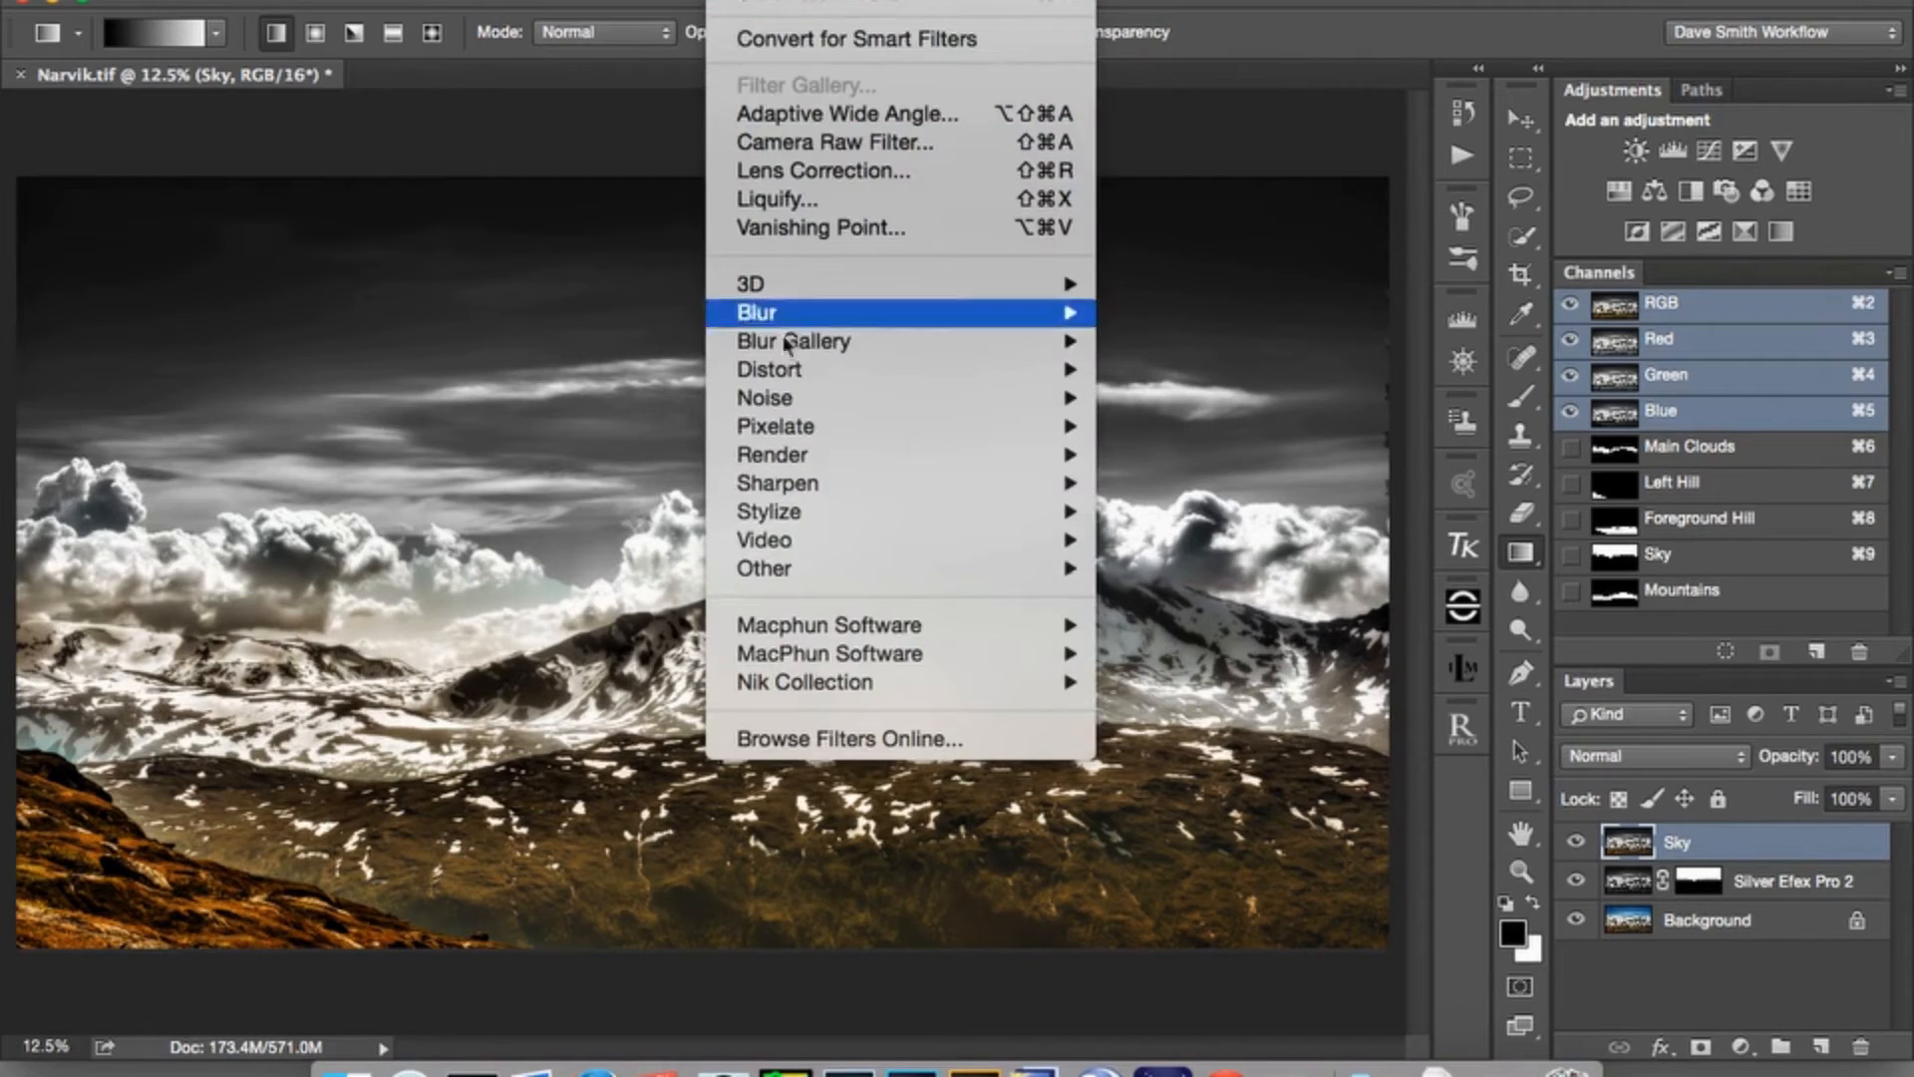
mouse_move(873, 687)
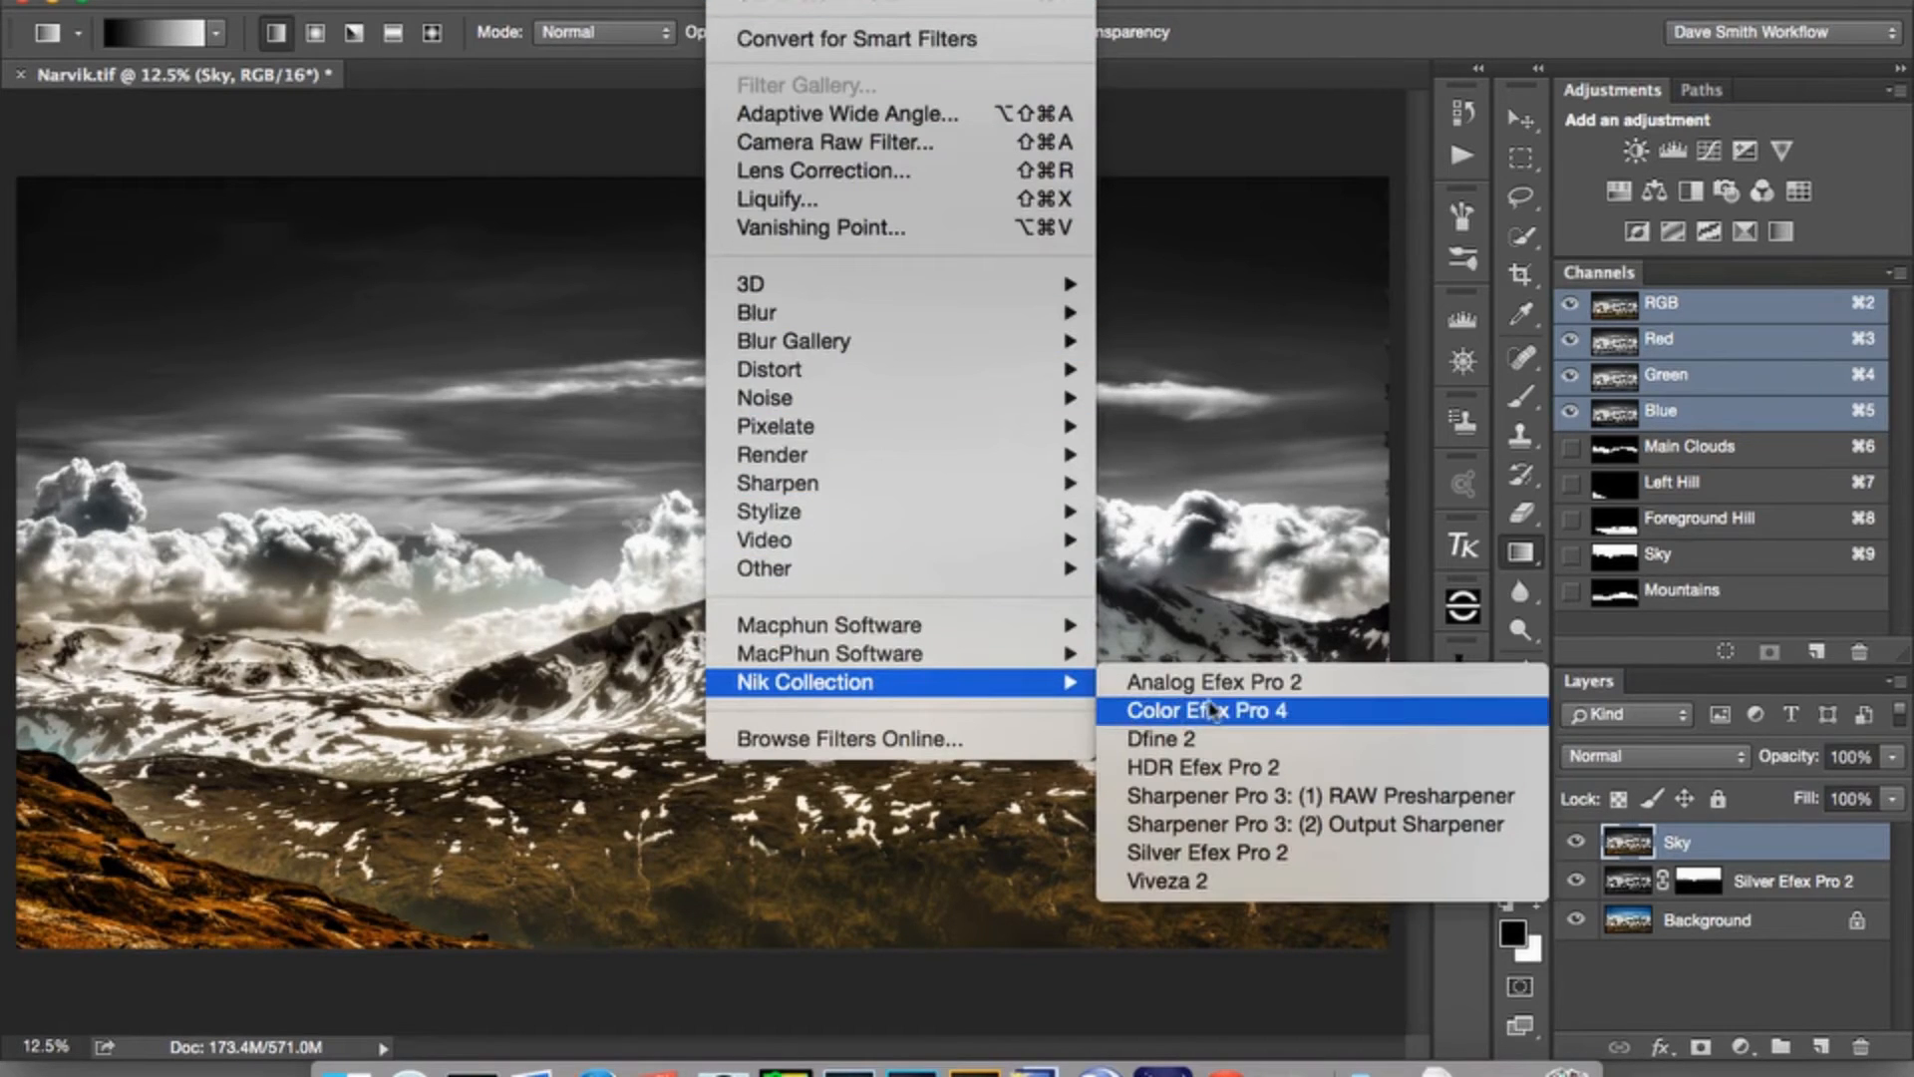
click(1218, 855)
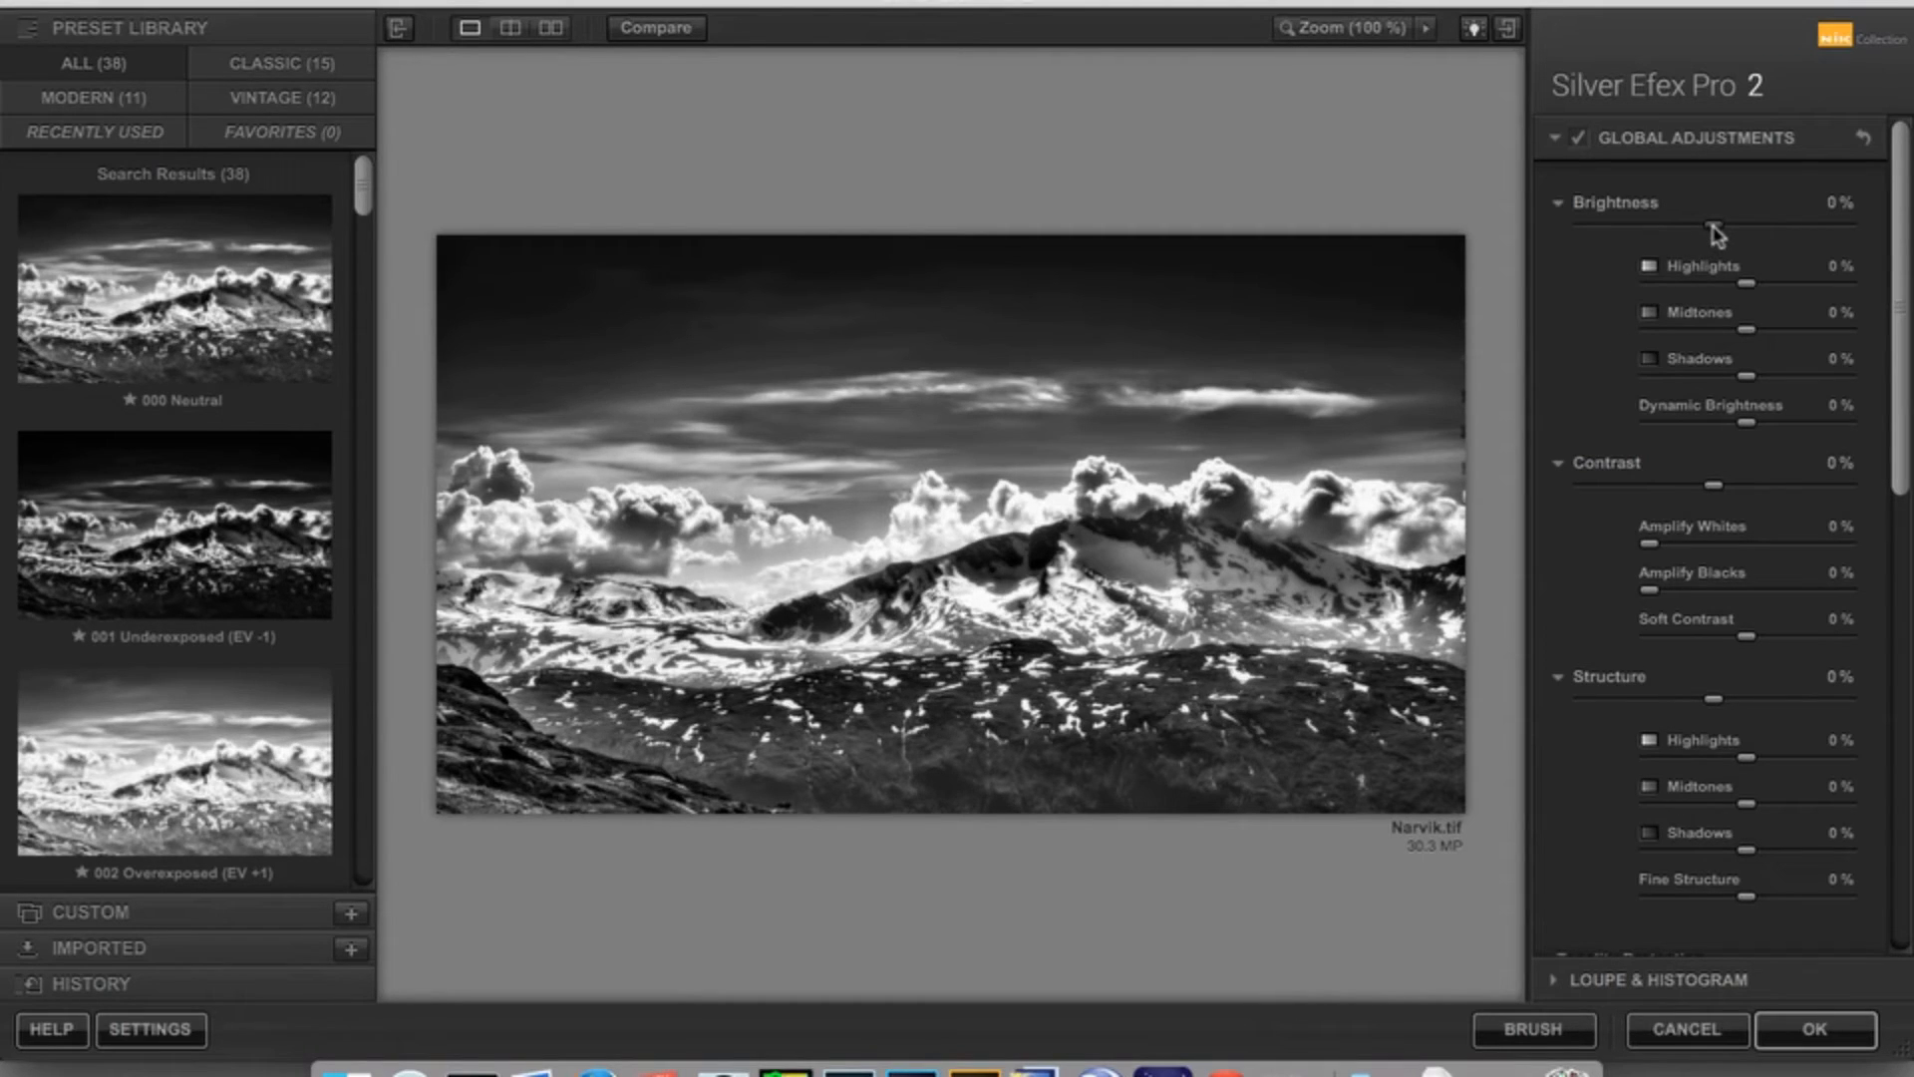
Set Brightness to 6%, with Highlights at 33%, Midtones at -27%, Shadows at -5% and Dynamic Brightness at 28%.
drag(1714, 228, 1720, 227)
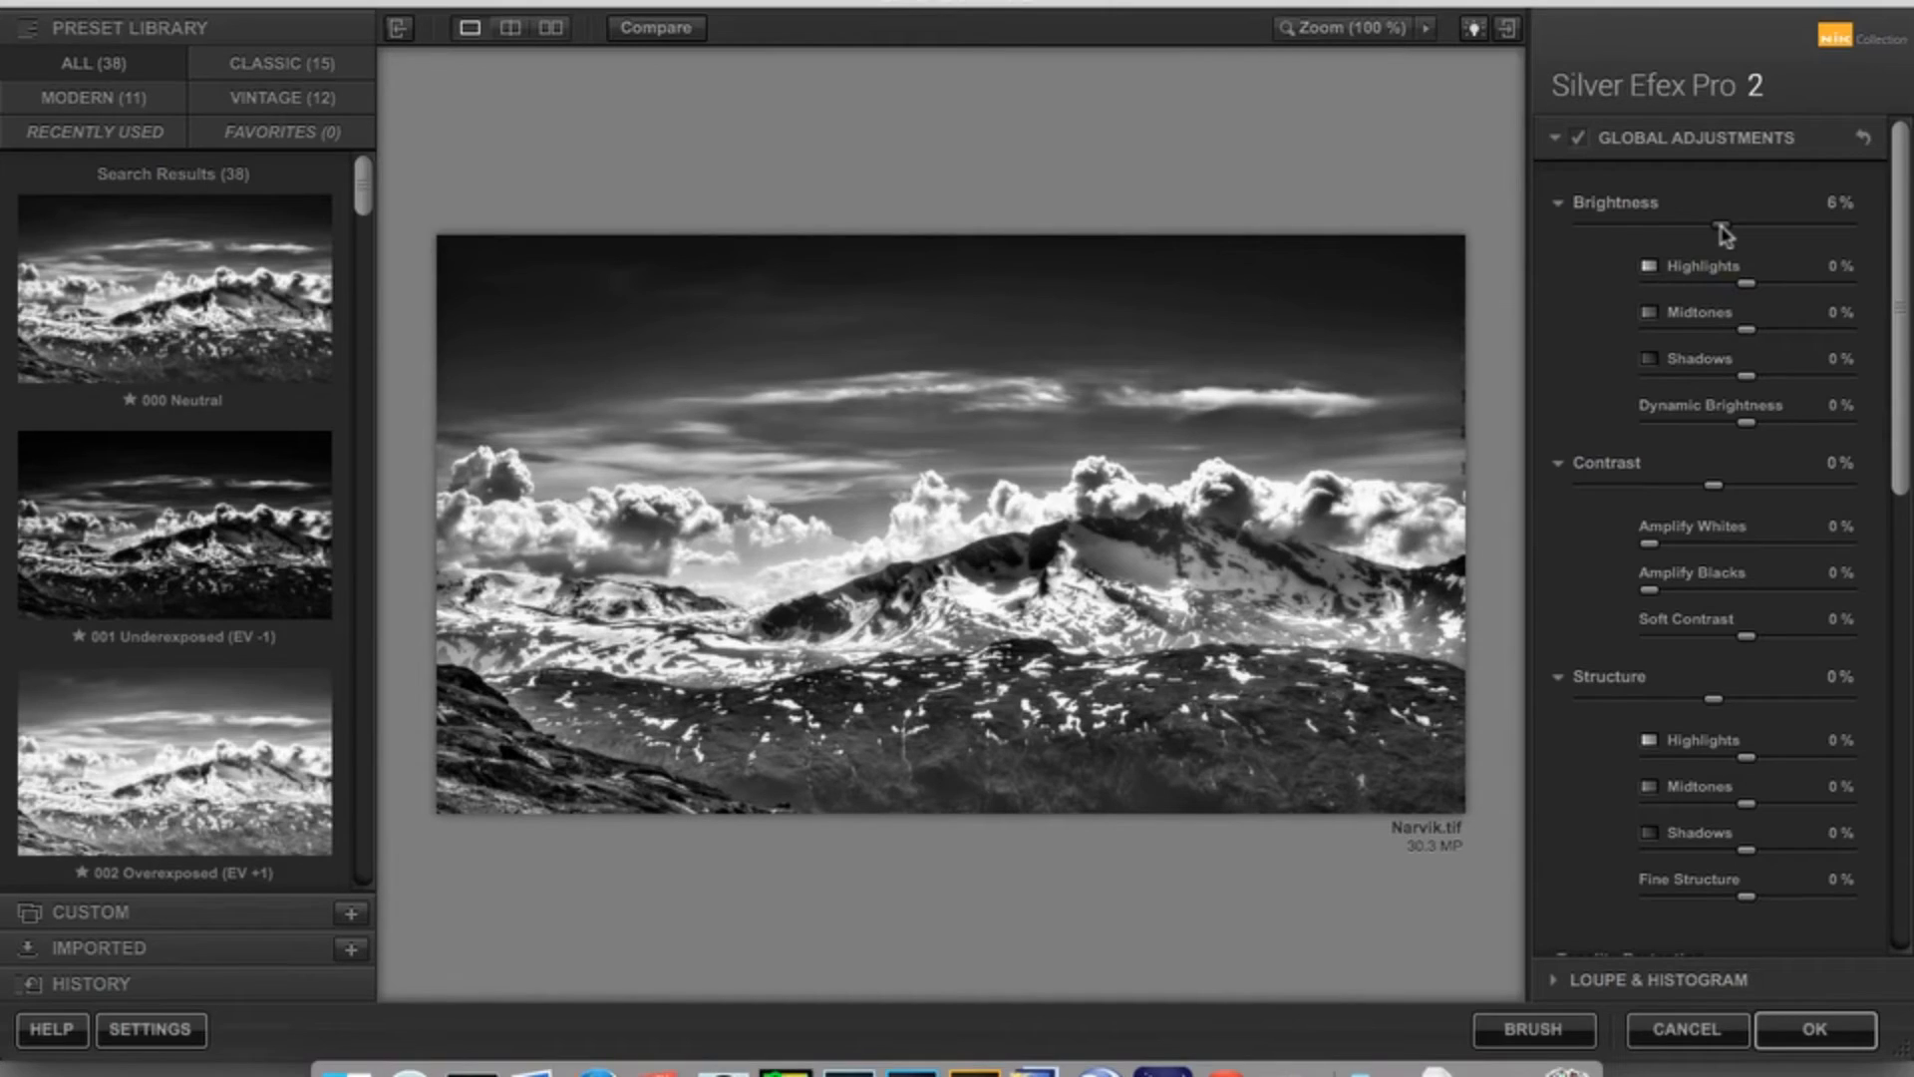
drag(1746, 284, 1778, 284)
drag(1747, 331, 1730, 339)
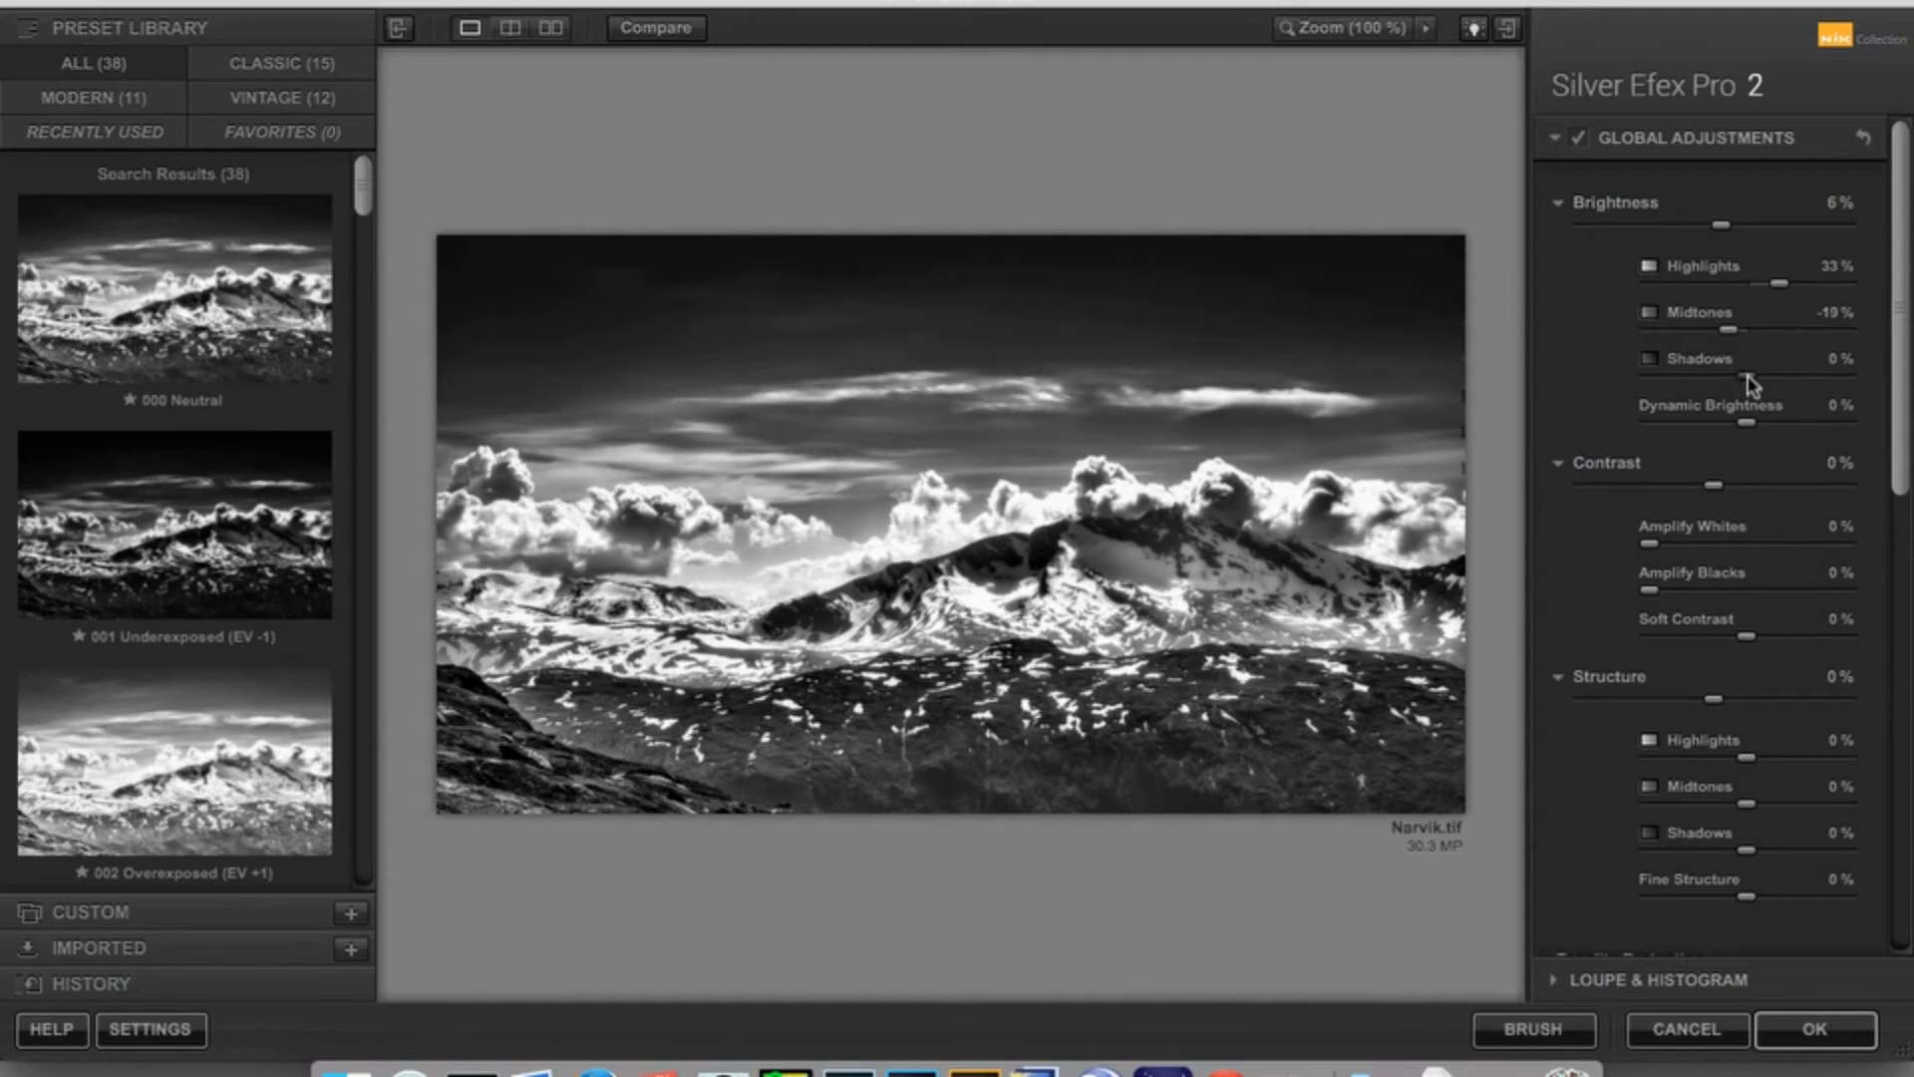
drag(1747, 378, 1741, 380)
drag(1750, 419, 1758, 424)
drag(1765, 422, 1774, 419)
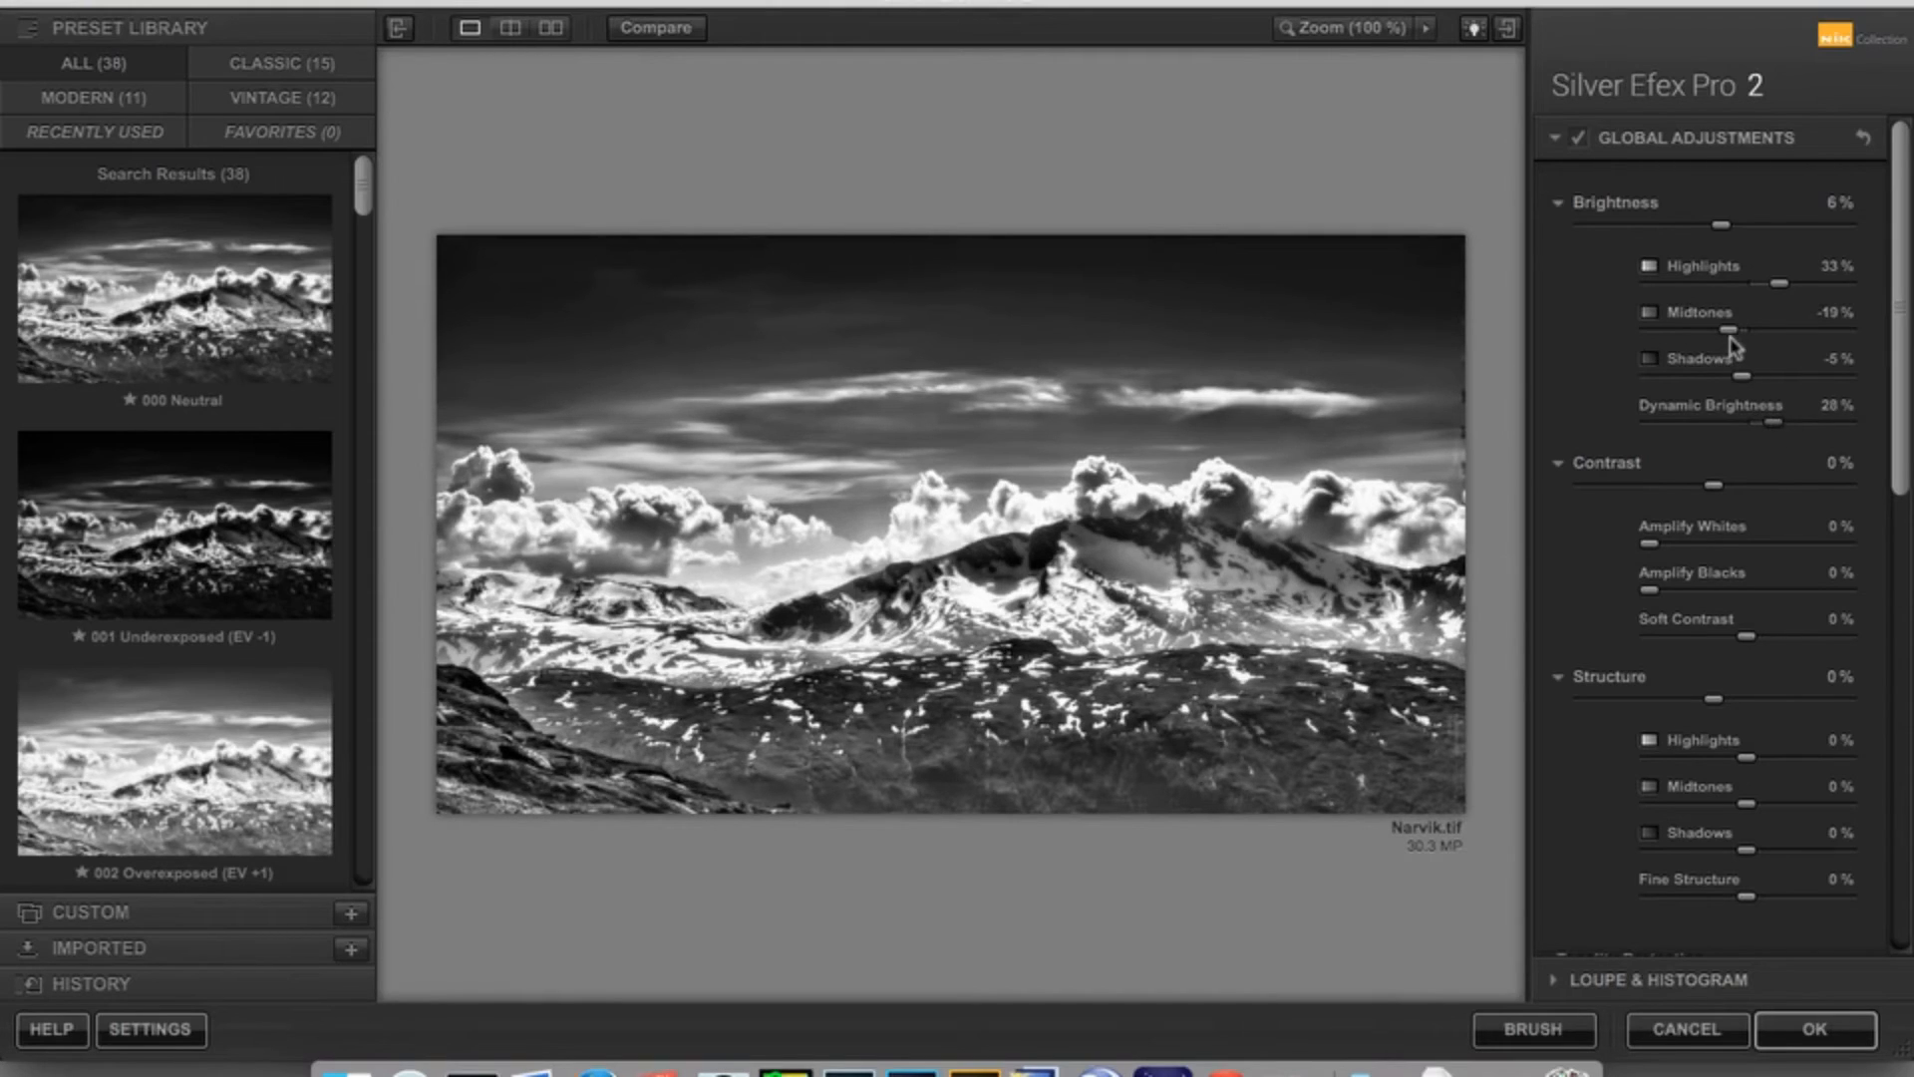
drag(1728, 330, 1722, 329)
drag(1723, 332, 1716, 332)
Set Contrast to 17%, Amplify Whites to 15%, Amplify Blacks to 5% and Soft Contrast to 24%.
drag(1716, 492, 1739, 492)
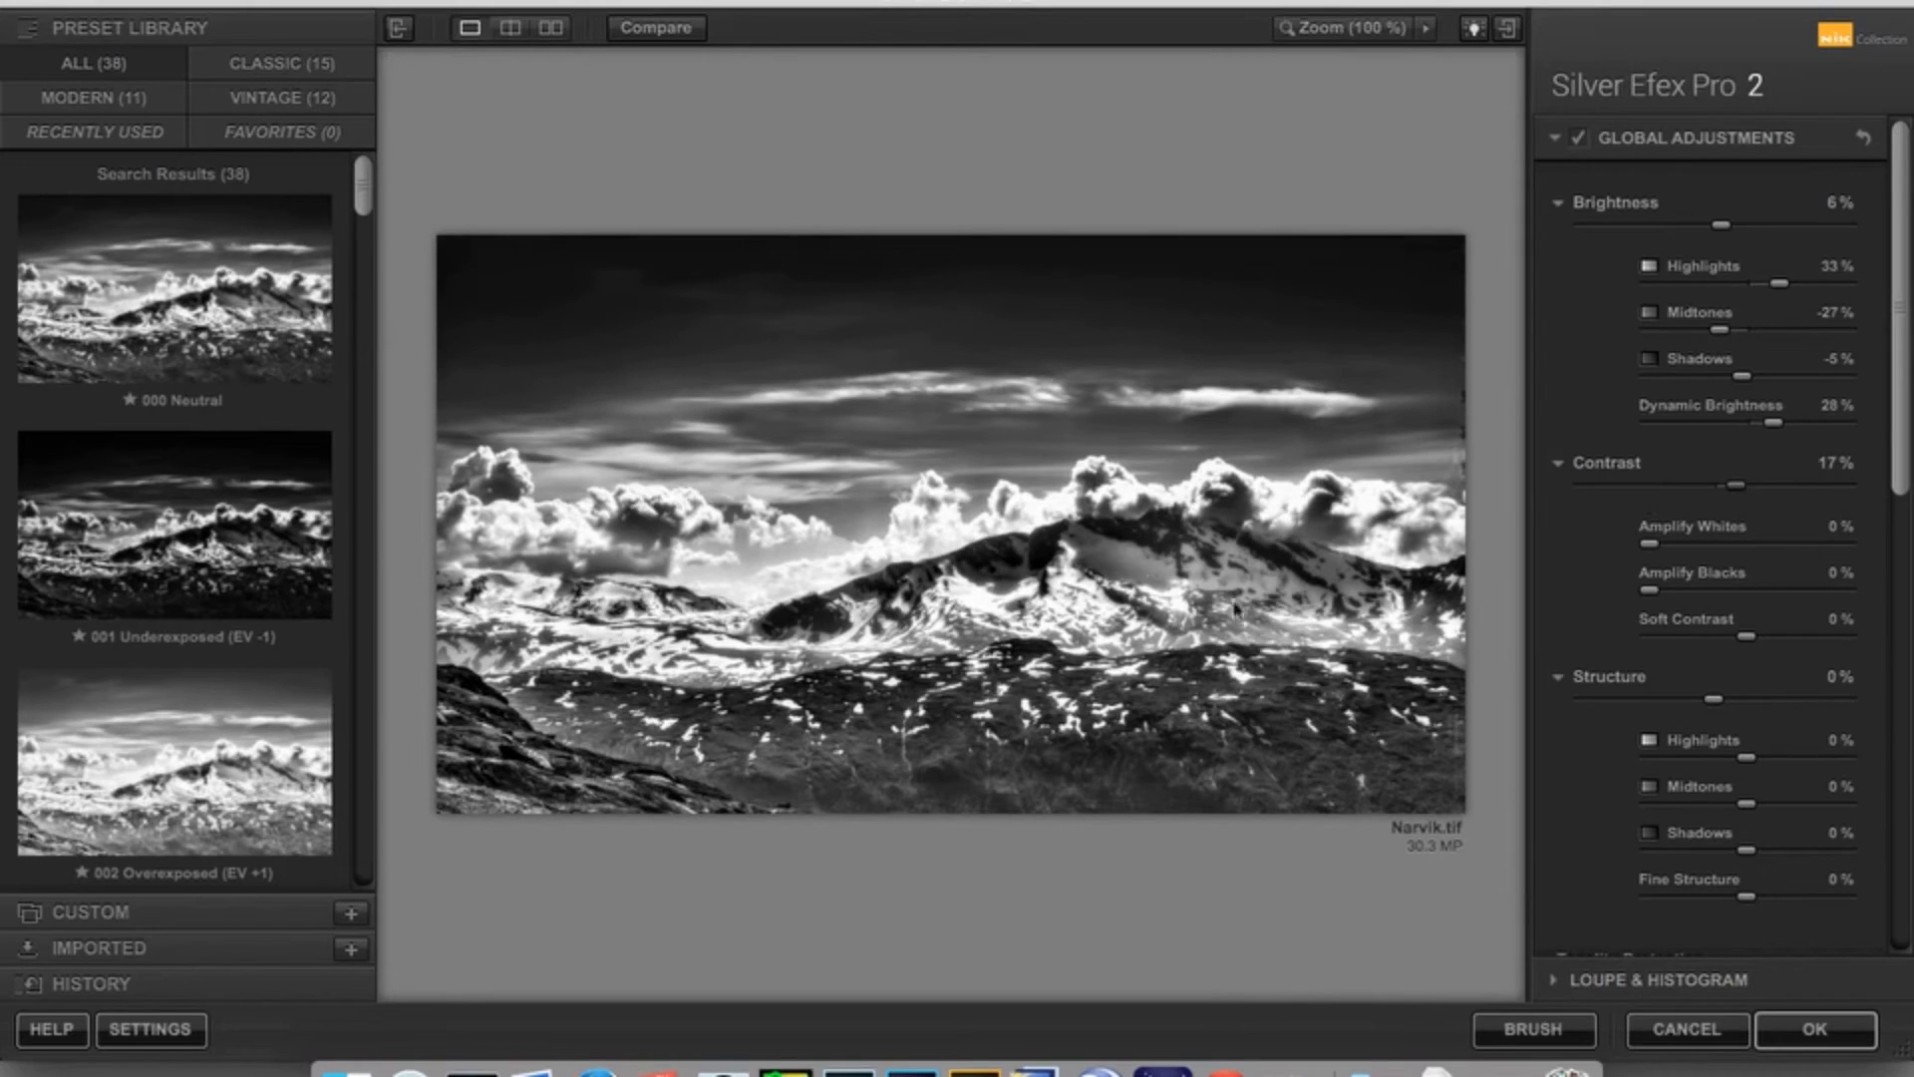
drag(1647, 544, 1677, 554)
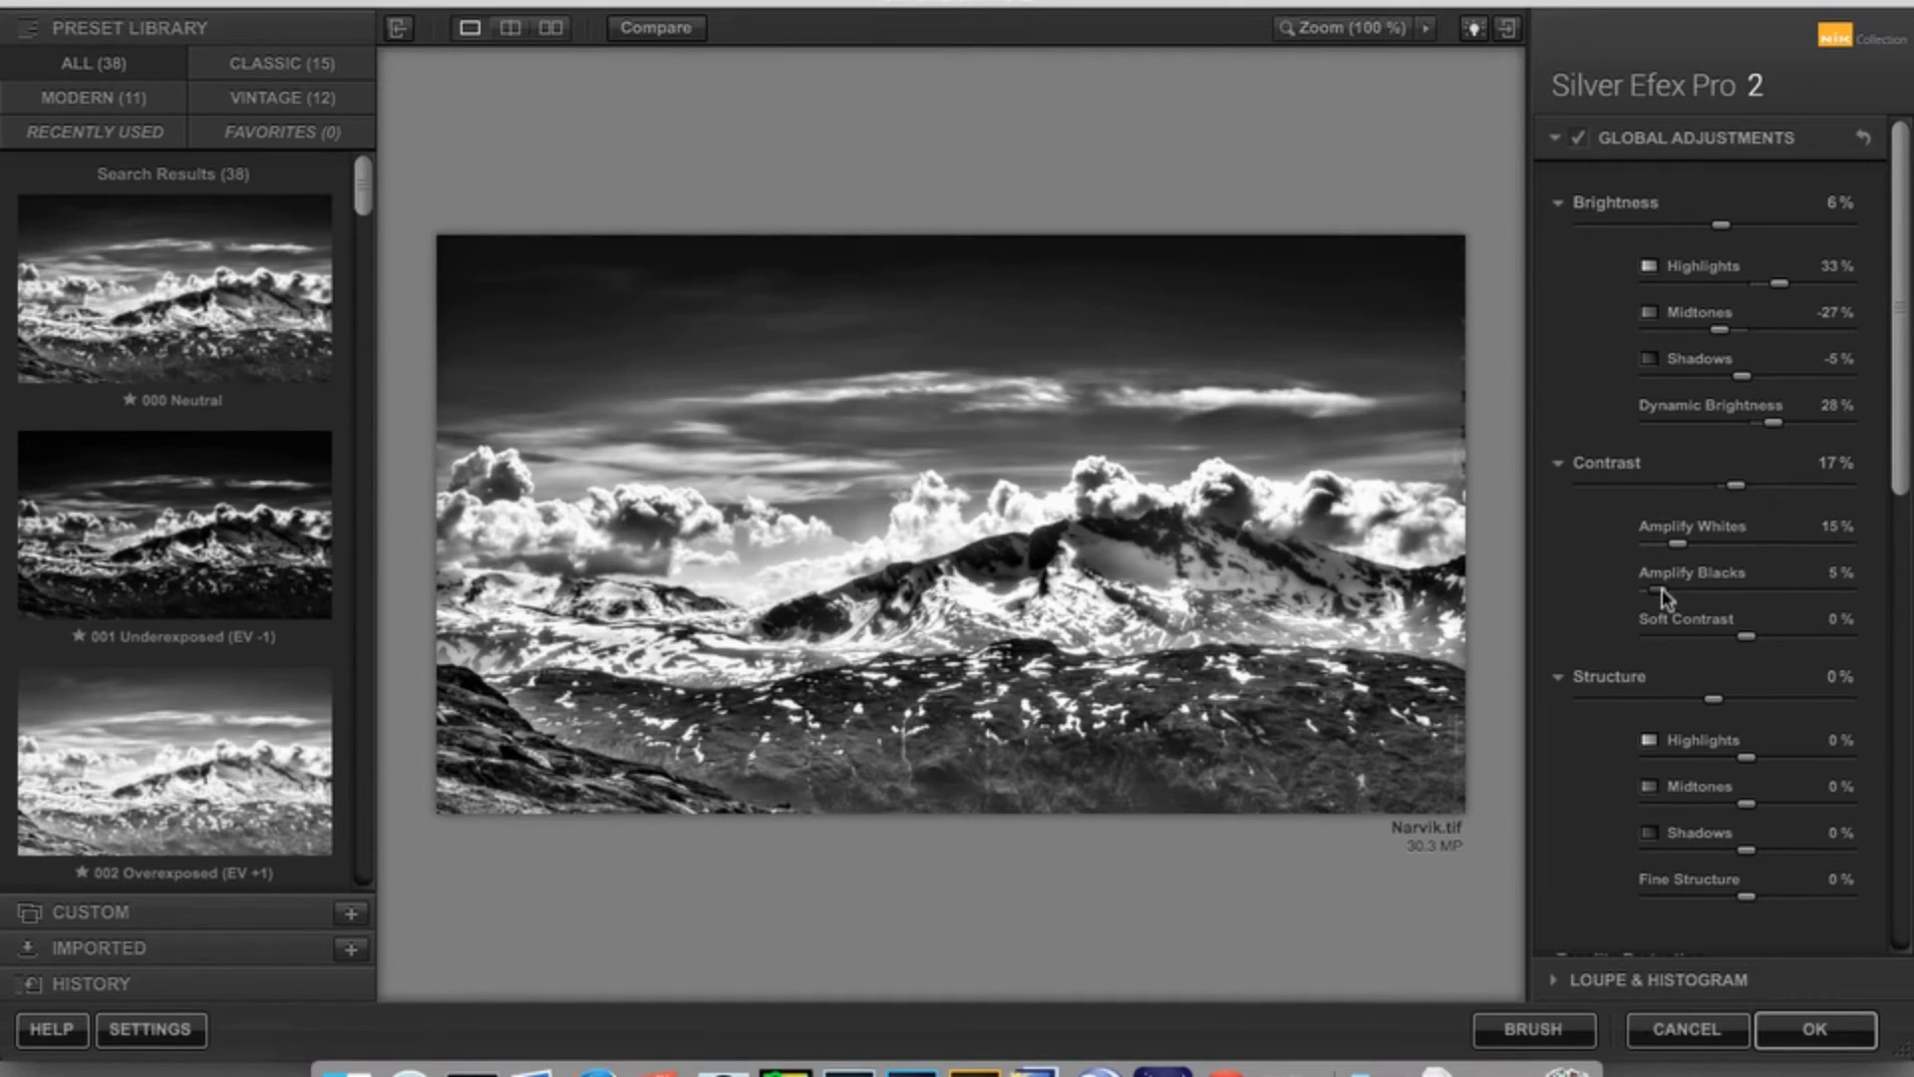
mouse_move(1748, 646)
mouse_down()
mouse_move(1717, 646)
mouse_move(1769, 640)
mouse_up()
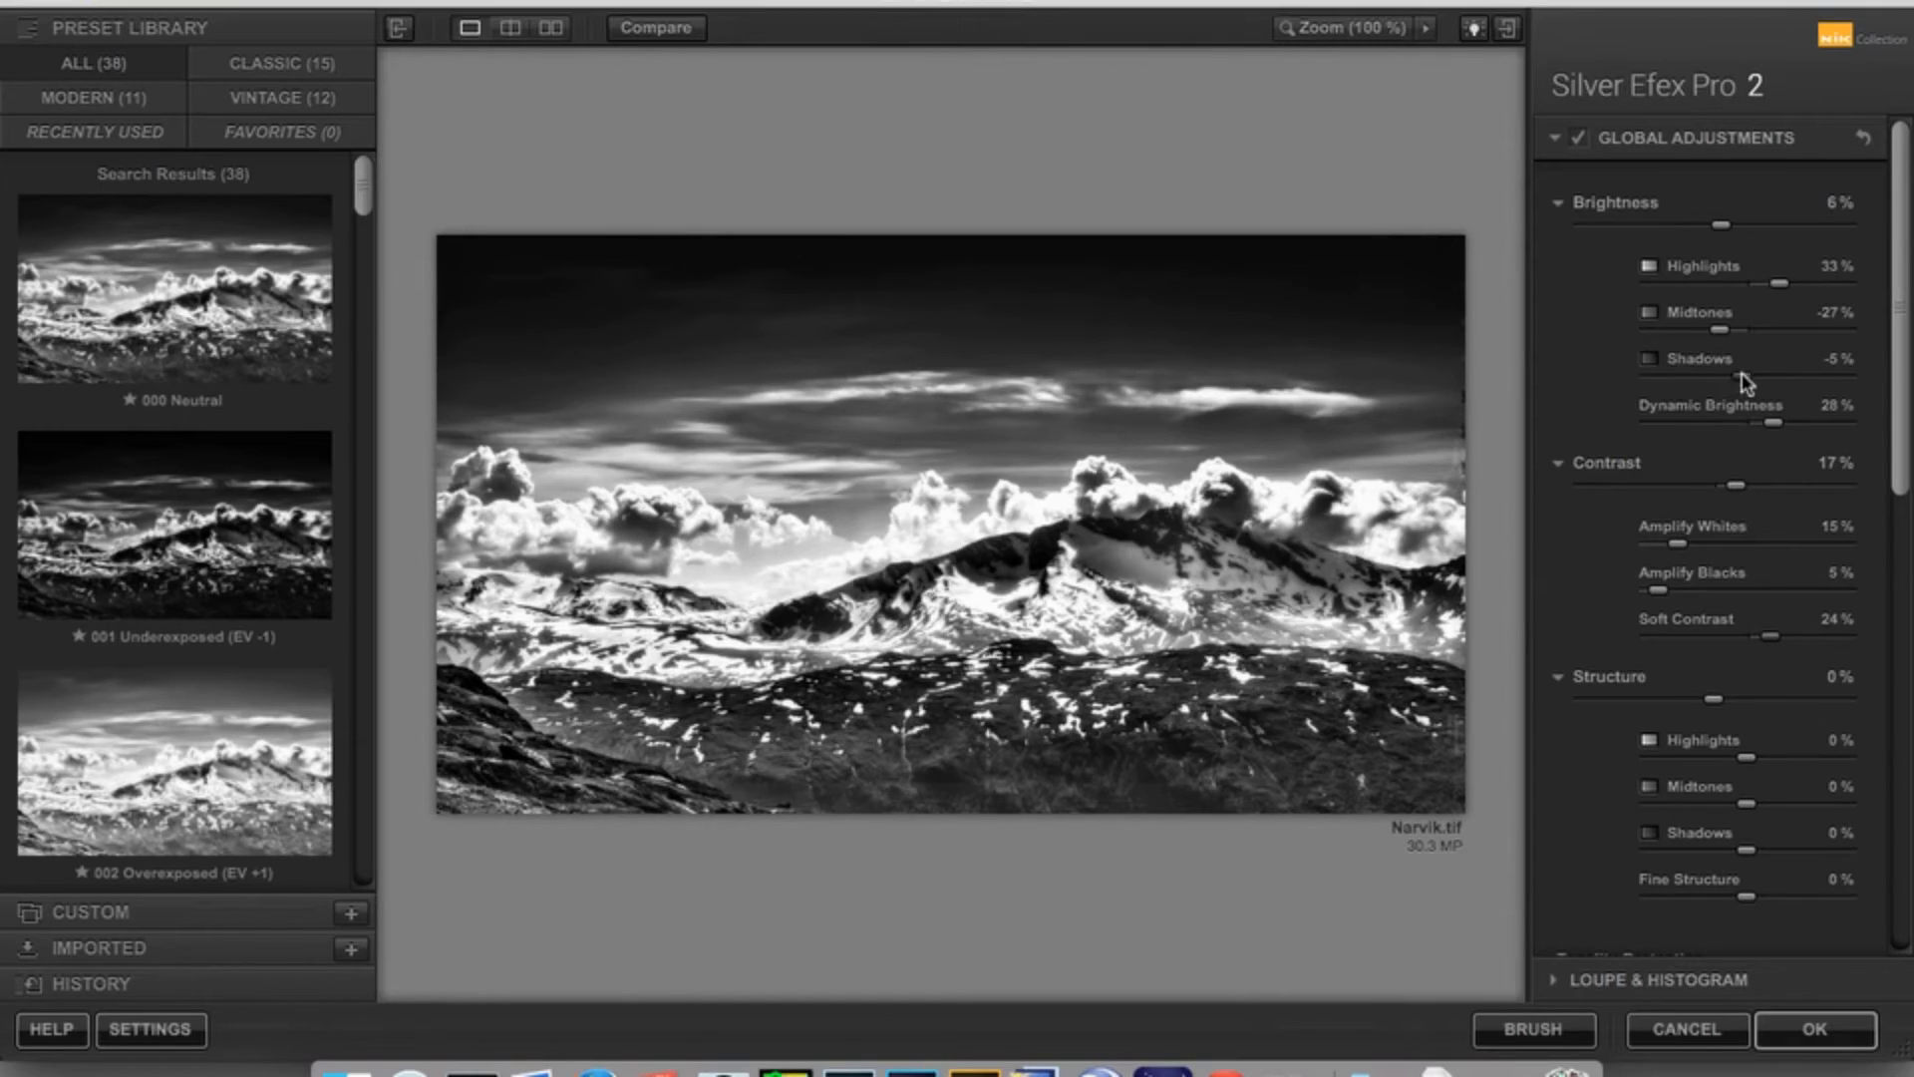
Refine brightness Shadows to 19% and Highlights to 27%, and set Amplify Whites to 8% and Contrast to 25%.
drag(1741, 375, 1765, 379)
drag(1762, 379, 1767, 380)
drag(1780, 285, 1774, 285)
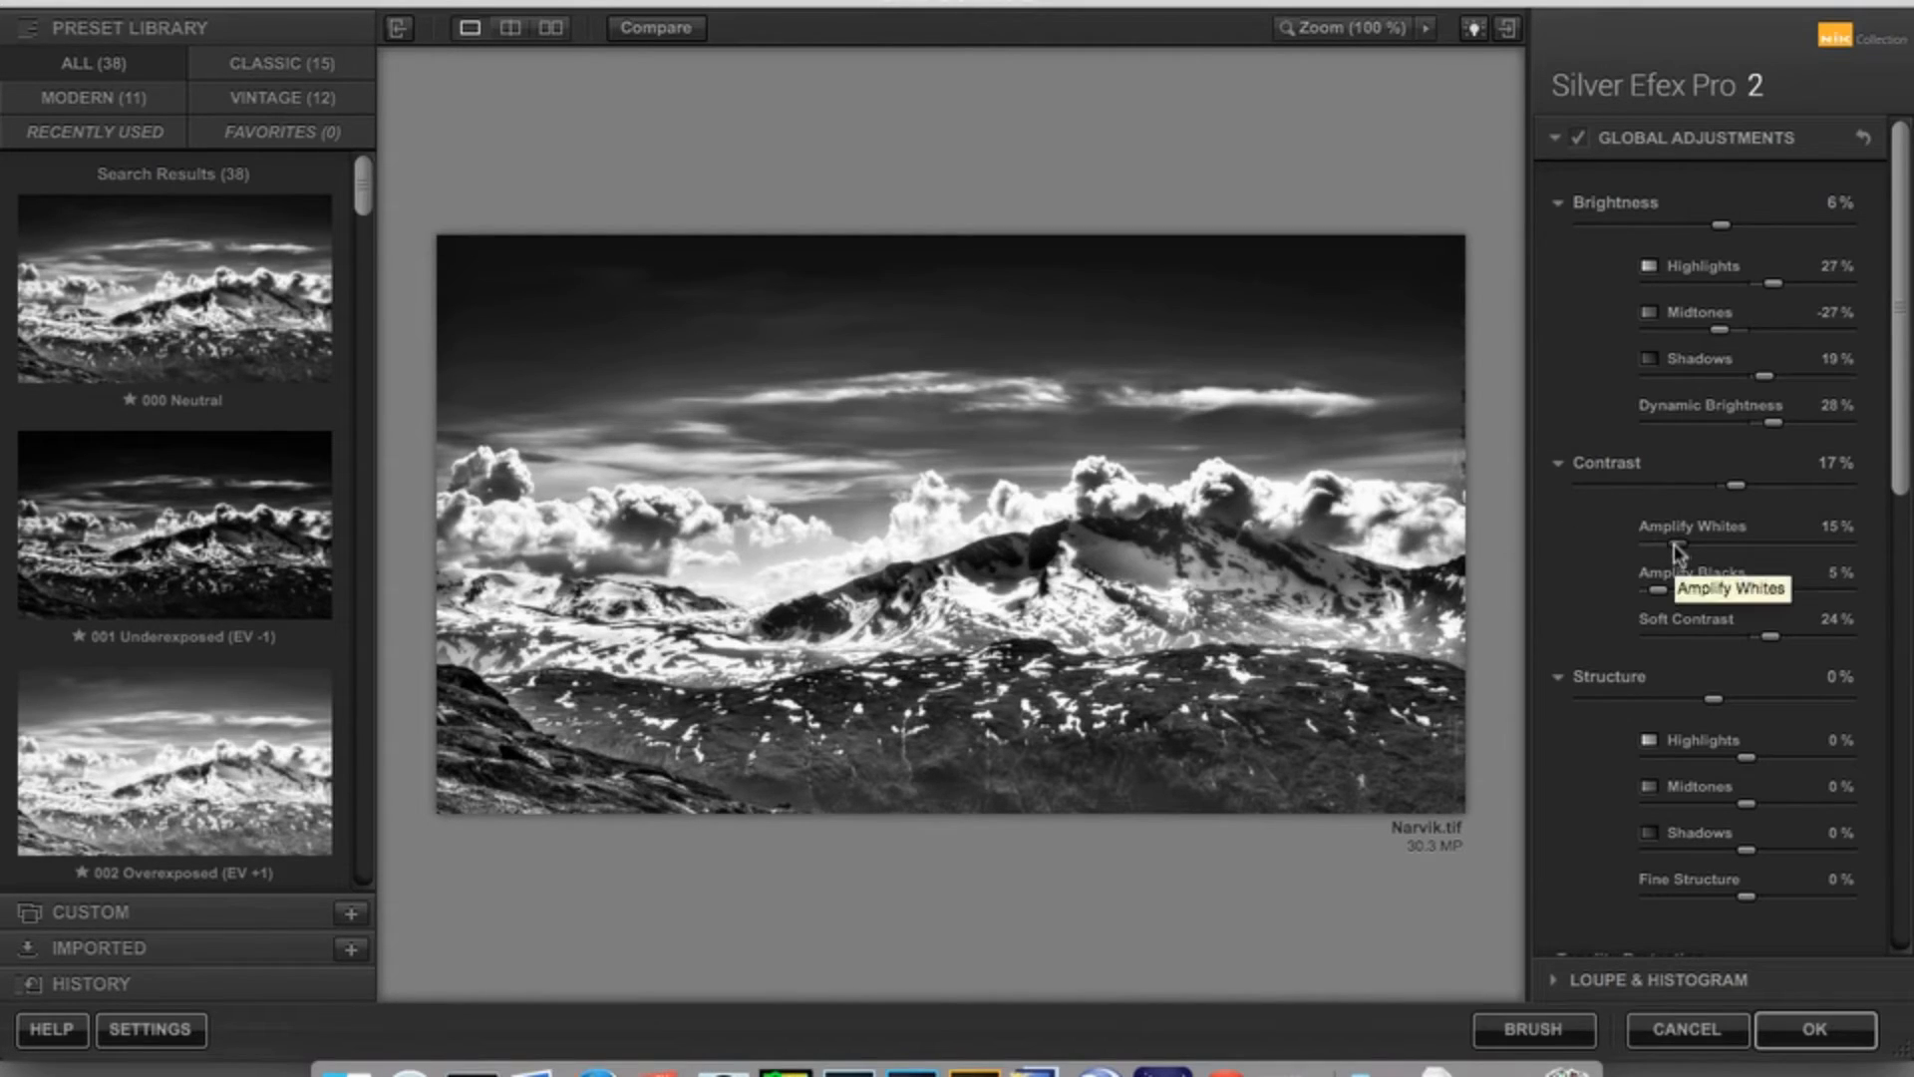
drag(1680, 543, 1665, 546)
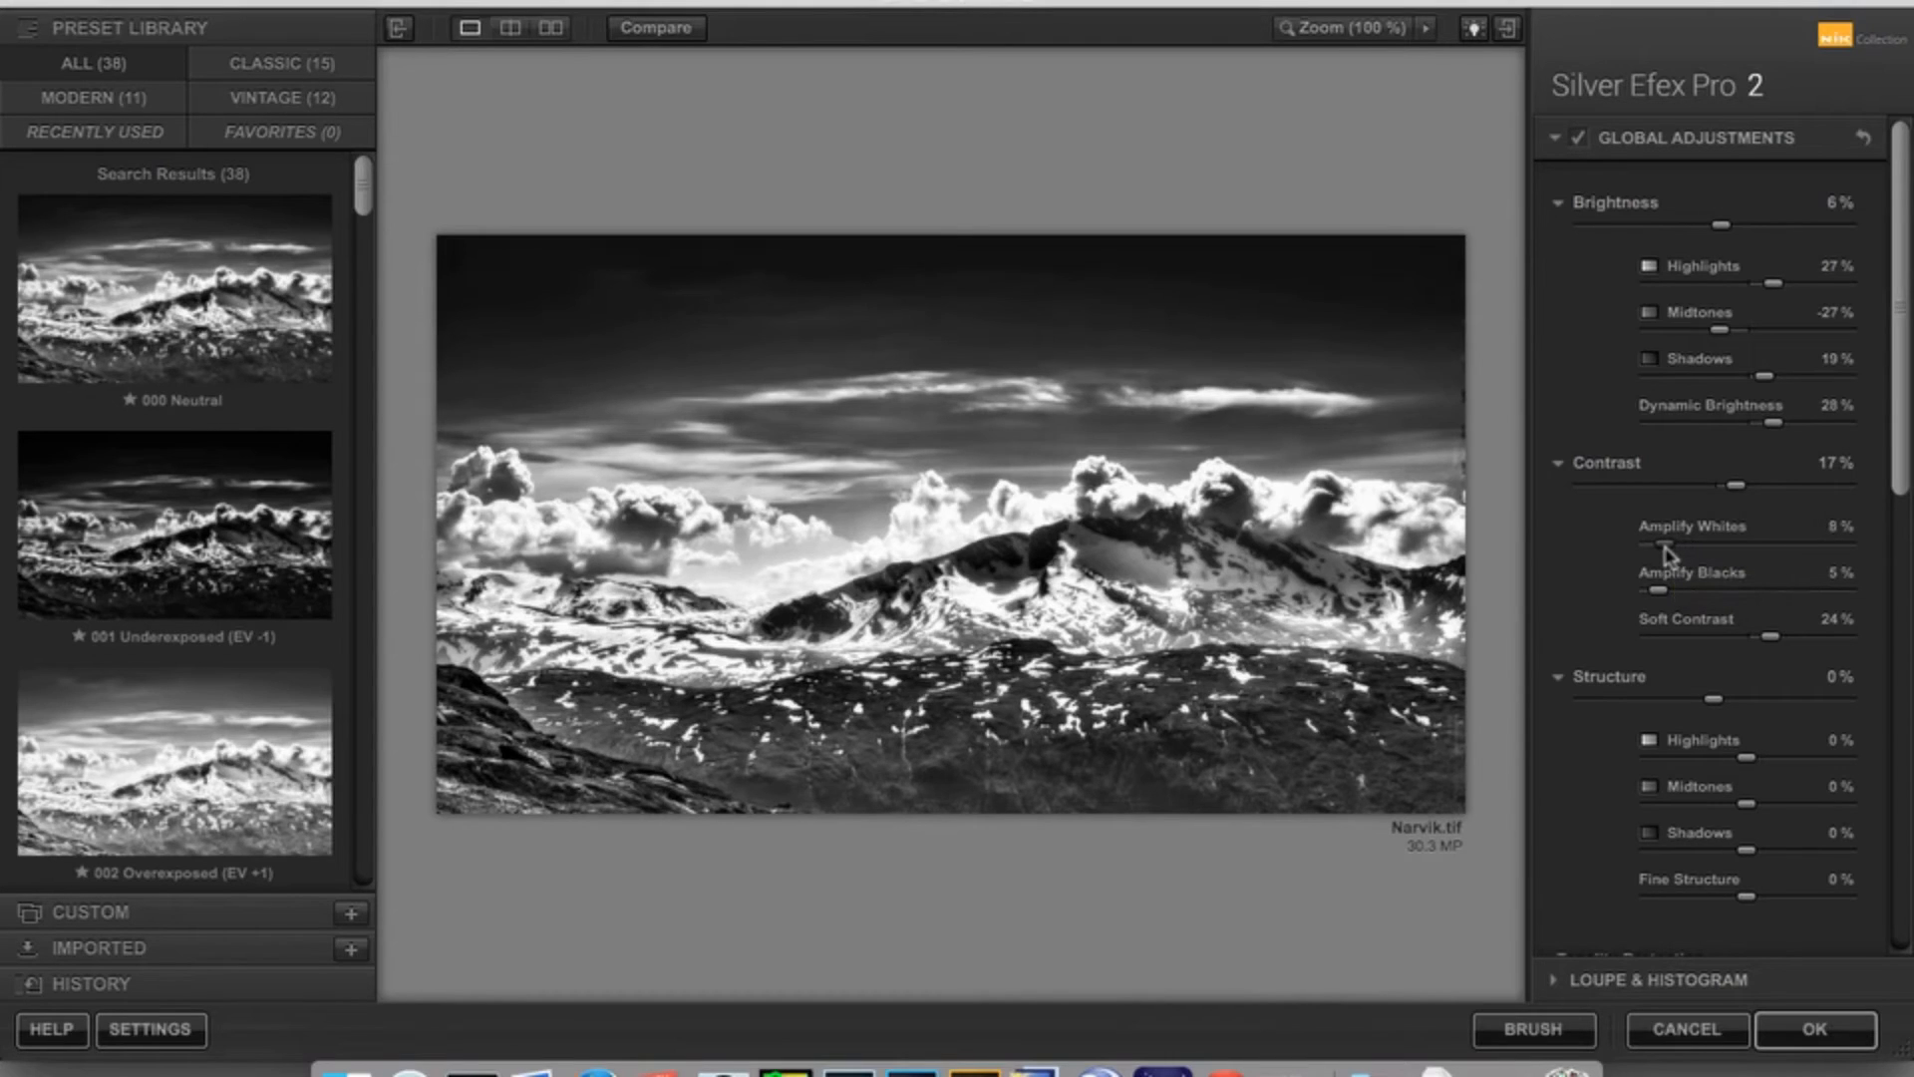
drag(1736, 486, 1750, 489)
Set Structure to 34%, its Highlights to 24%, Midtones and Fine Structure to 22%, and raise the shadow tonality protection to about halfway.
scroll(1637, 641, down, 10)
scroll(1627, 409, up, 3)
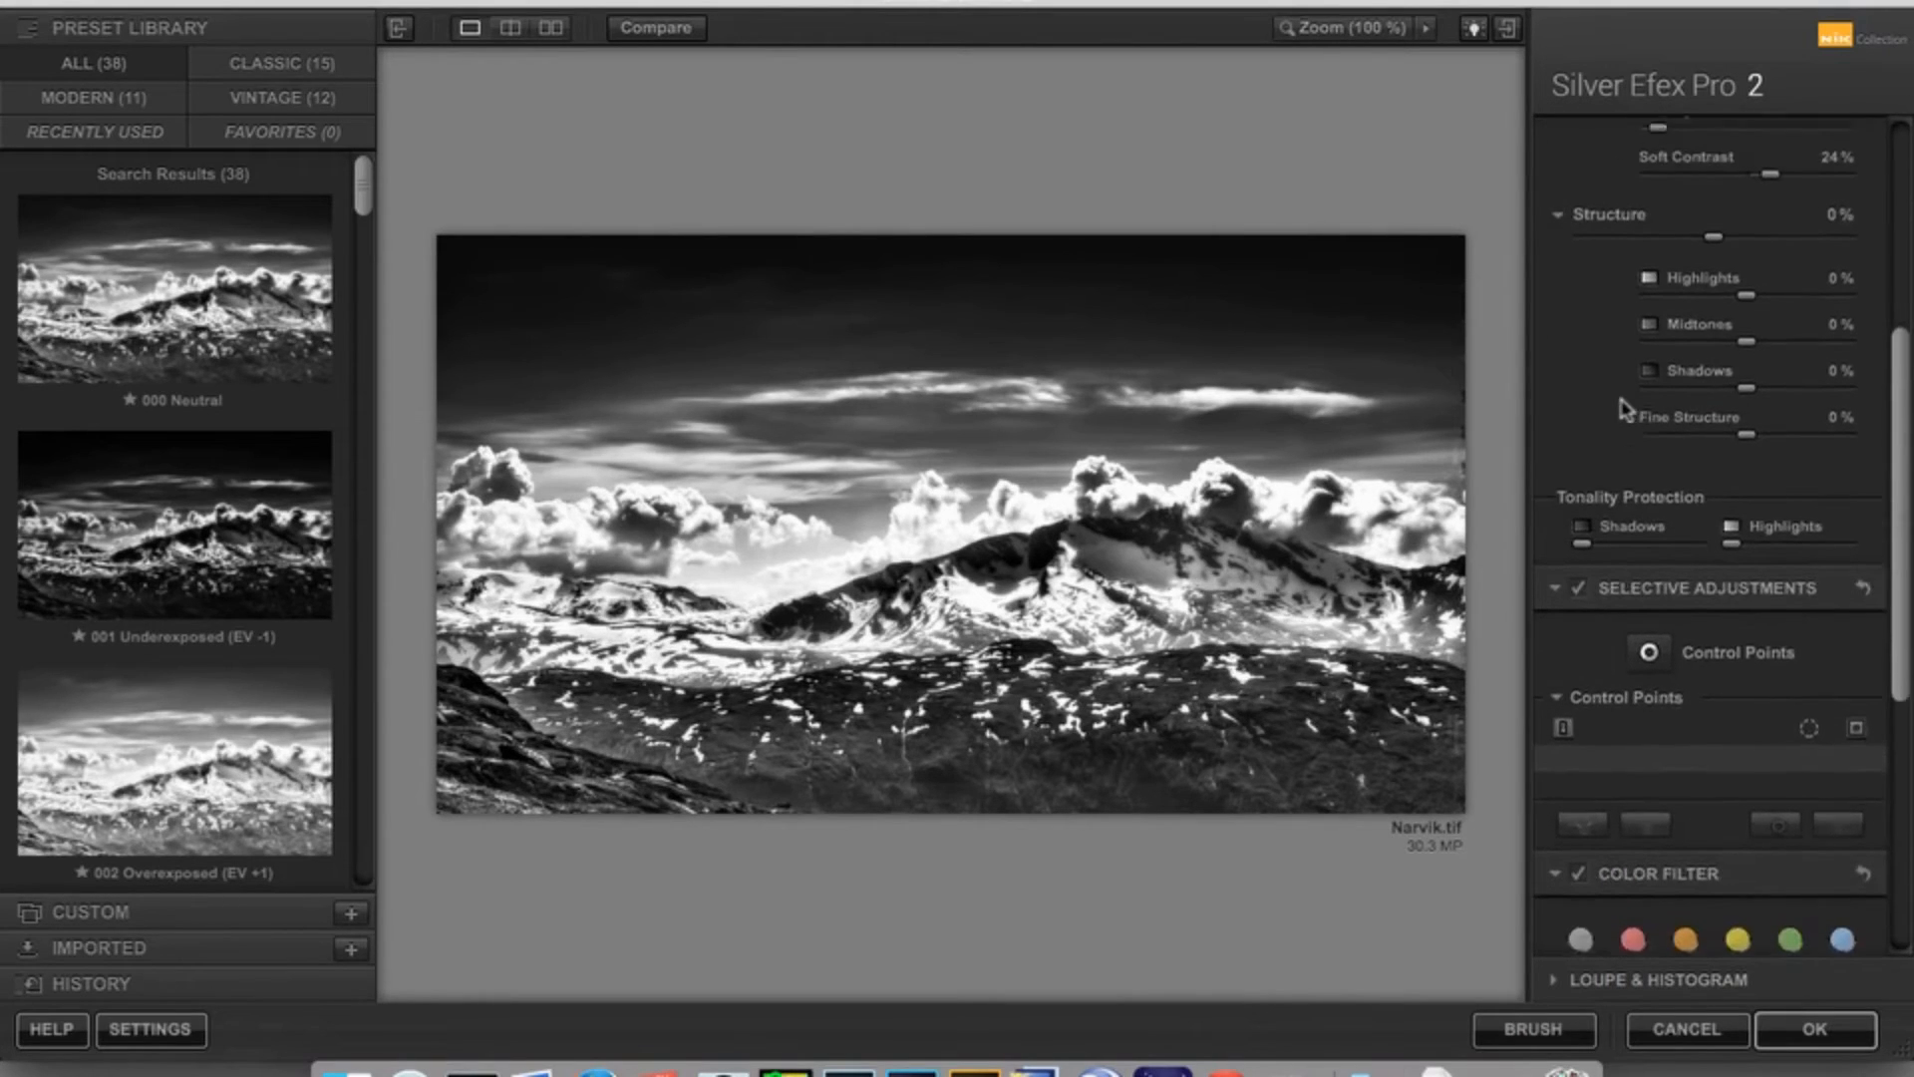
drag(1712, 288, 1758, 290)
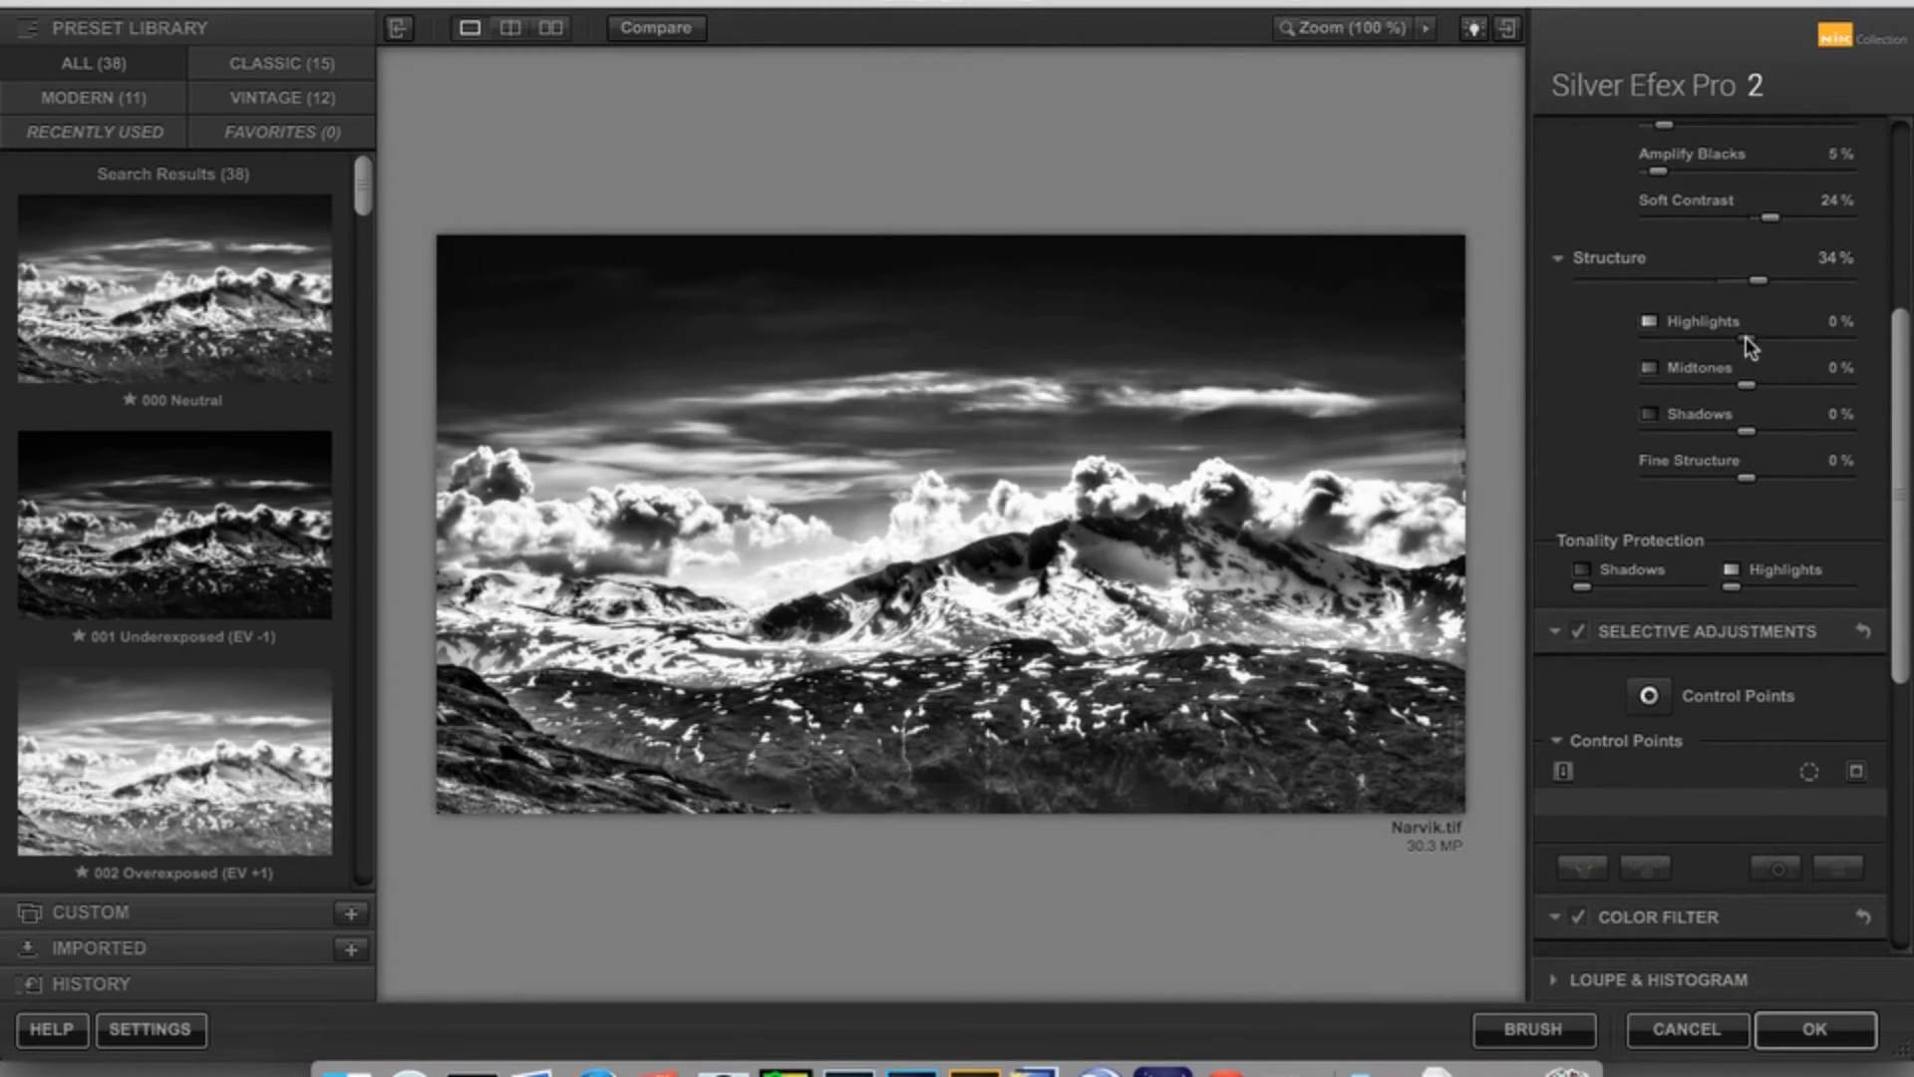
drag(1745, 337, 1769, 334)
drag(1779, 383, 1768, 384)
drag(1784, 479, 1770, 483)
drag(1582, 587, 1653, 594)
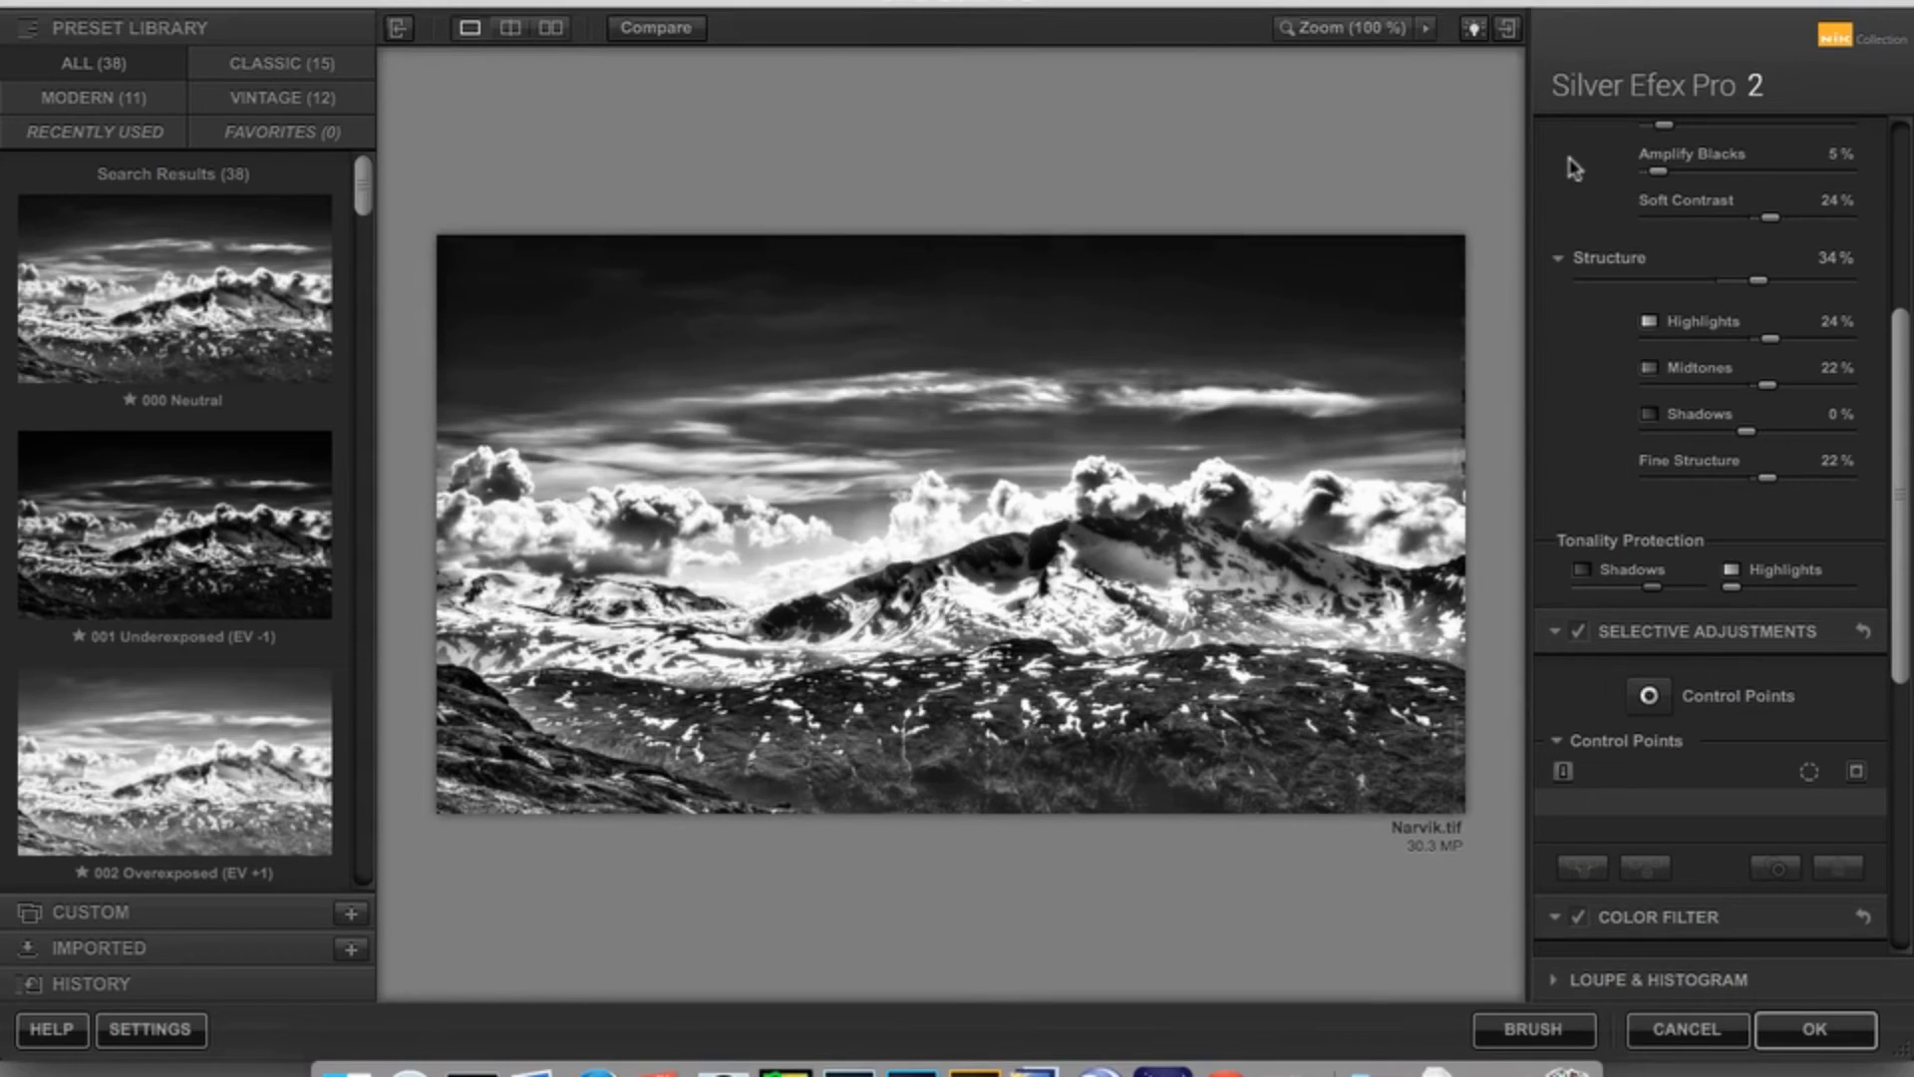
Compare the image with and without the global adjustments, leaving them enabled.
scroll(1573, 170, up, 5)
scroll(1573, 169, up, 3)
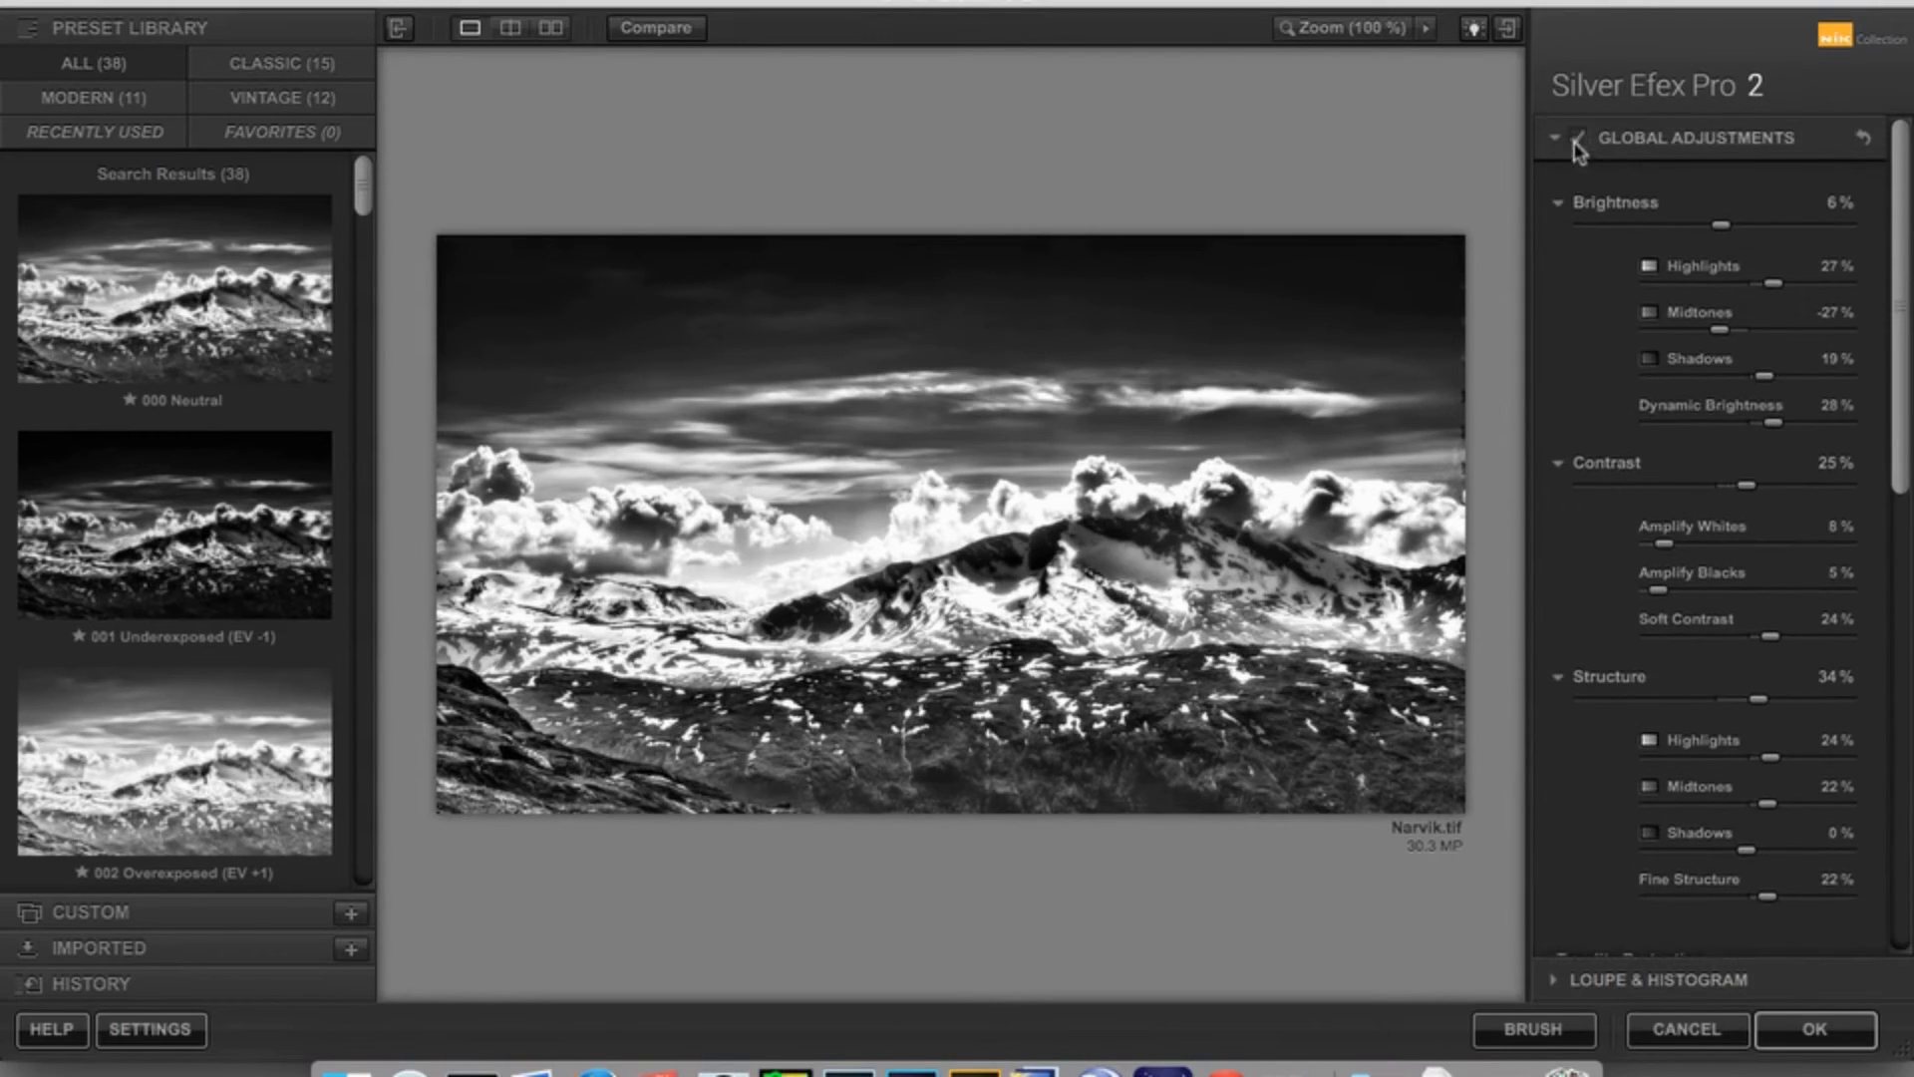
click(1581, 138)
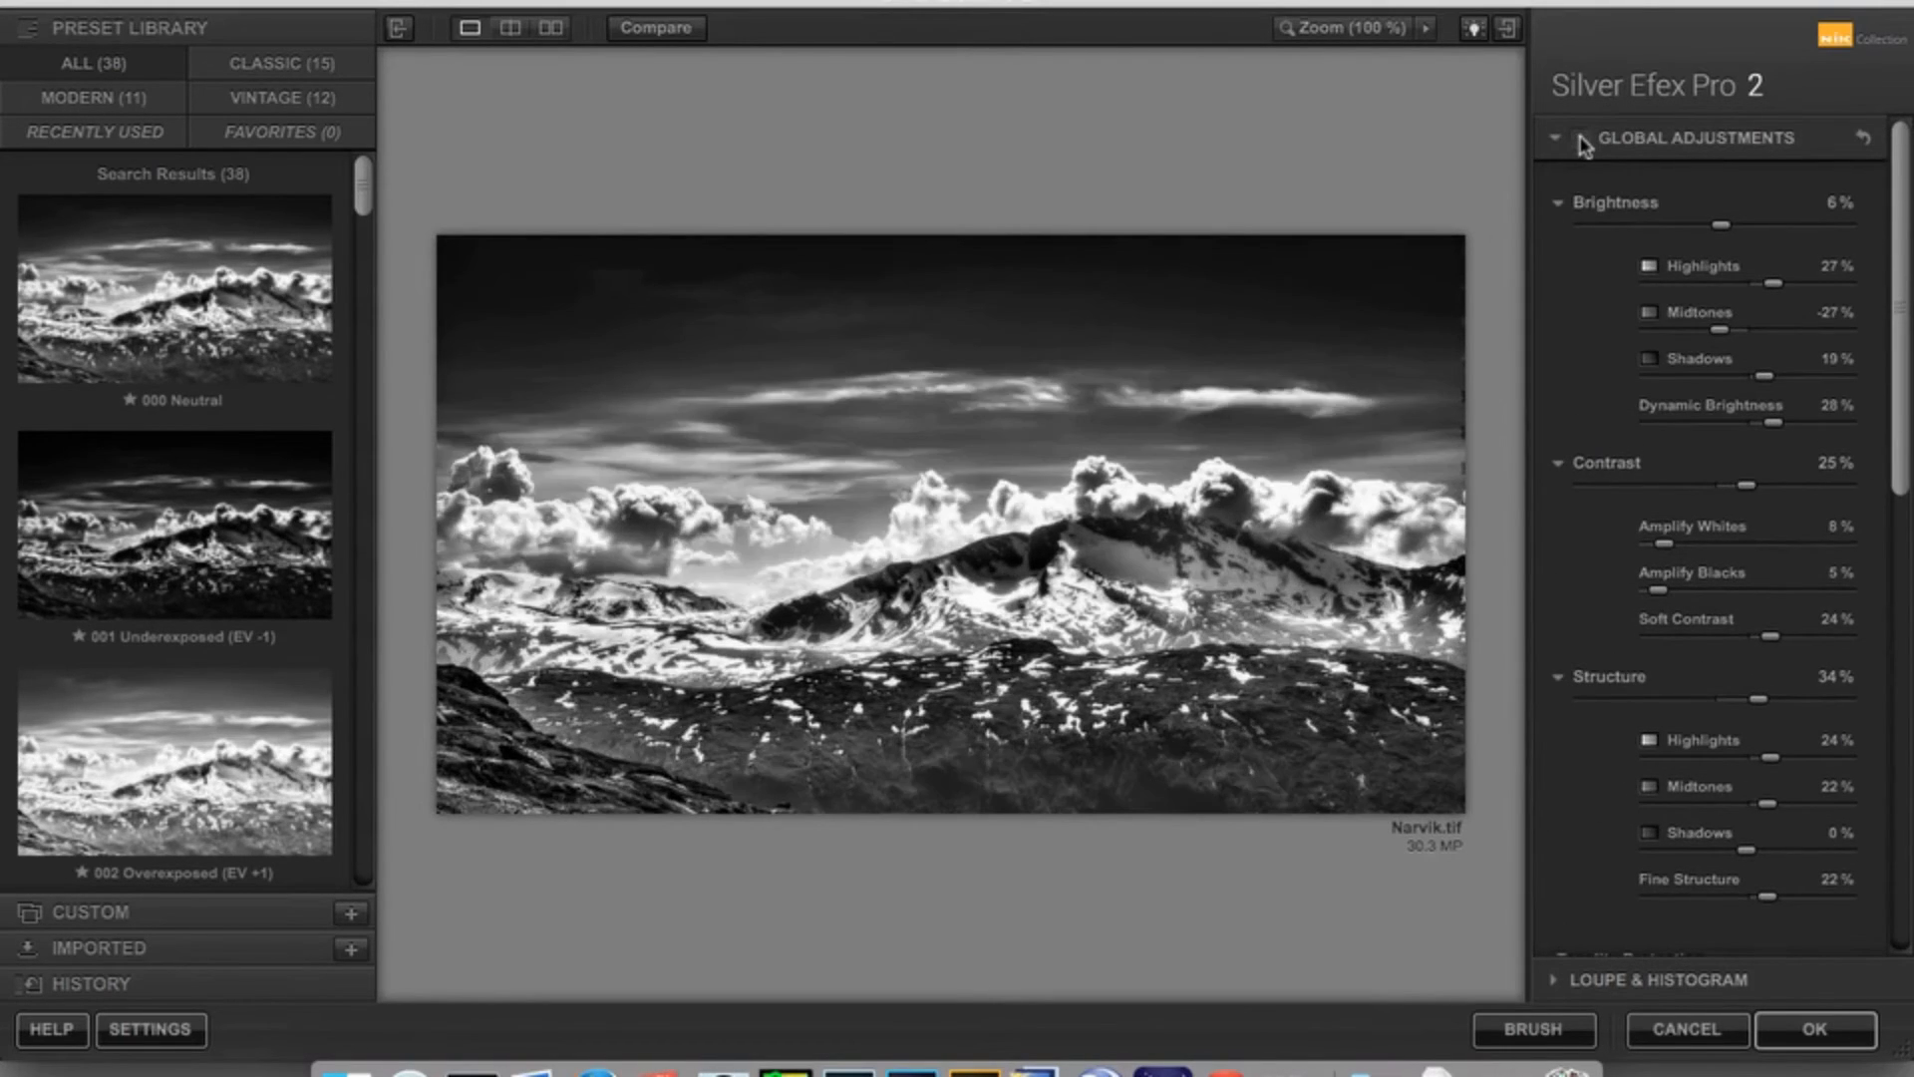
click(1581, 138)
click(1581, 139)
click(1581, 139)
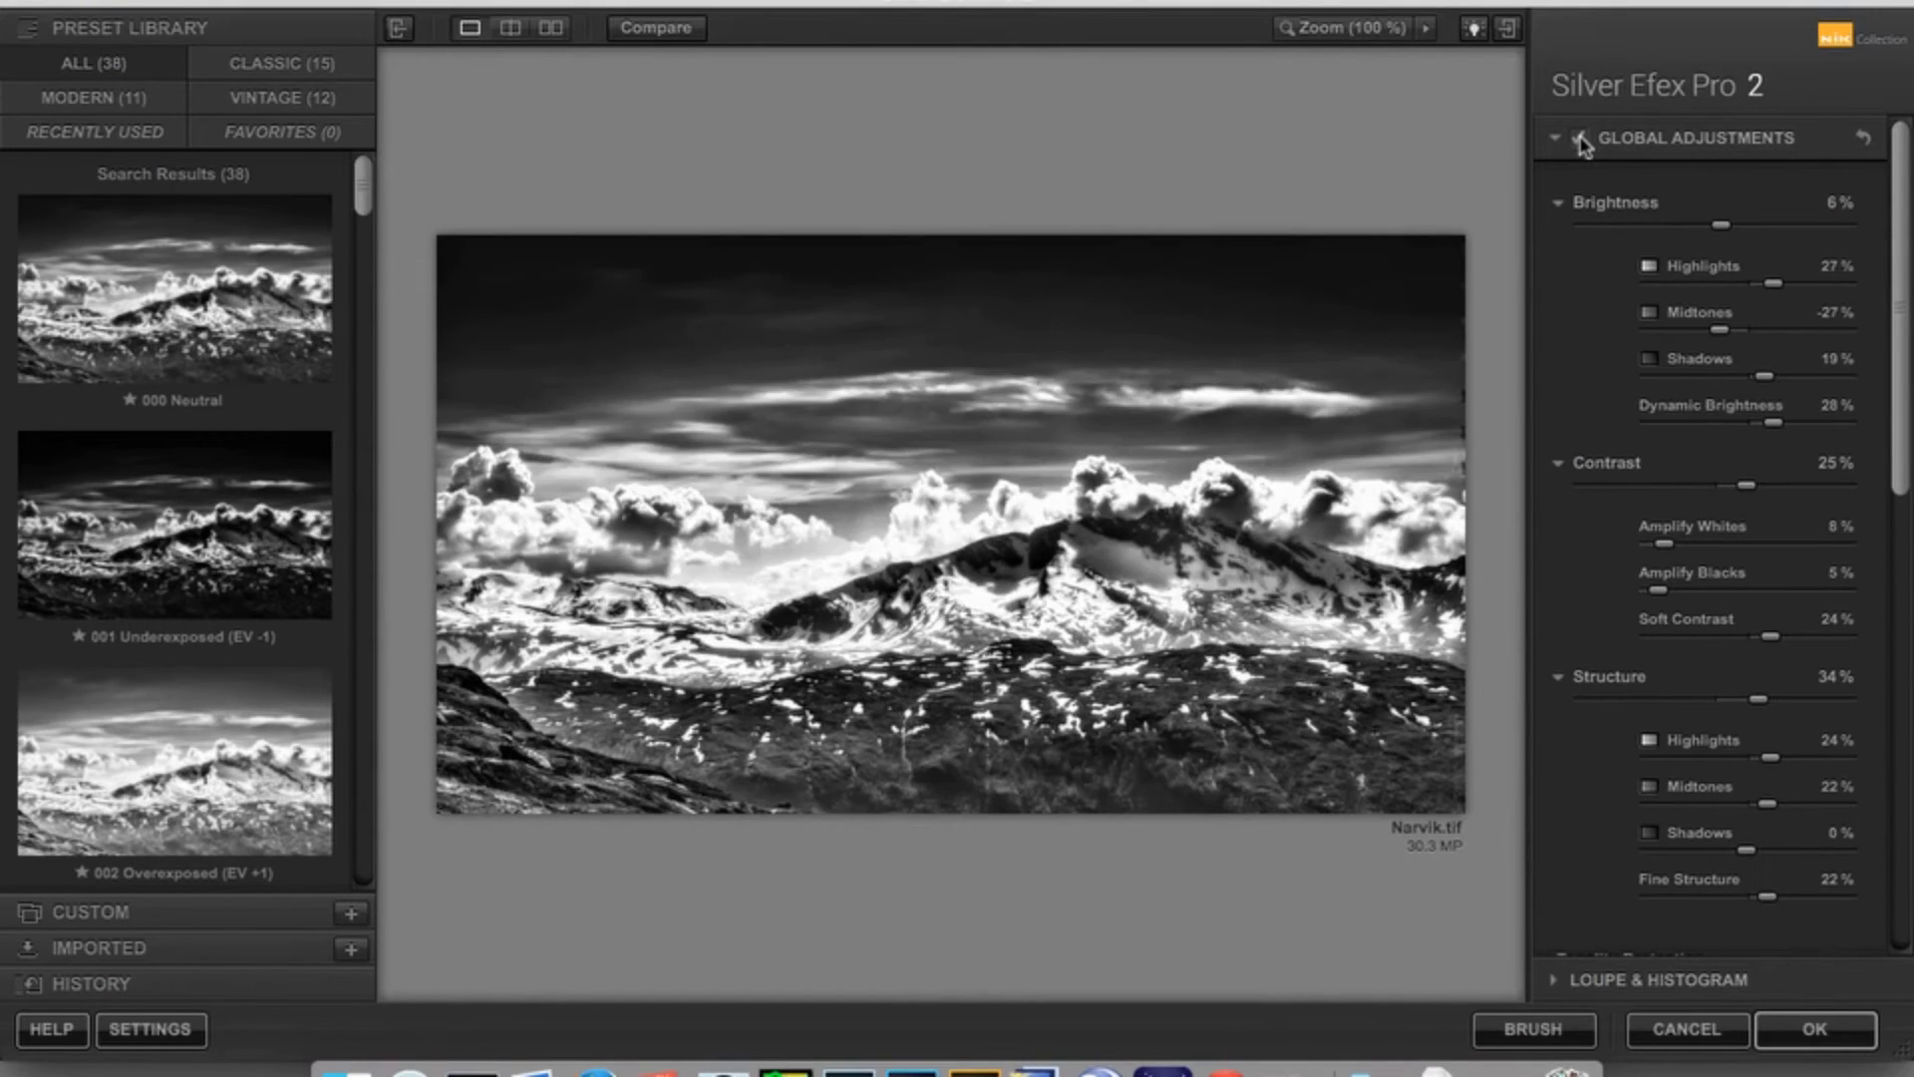
click(1581, 140)
click(1581, 140)
click(1581, 140)
click(1581, 140)
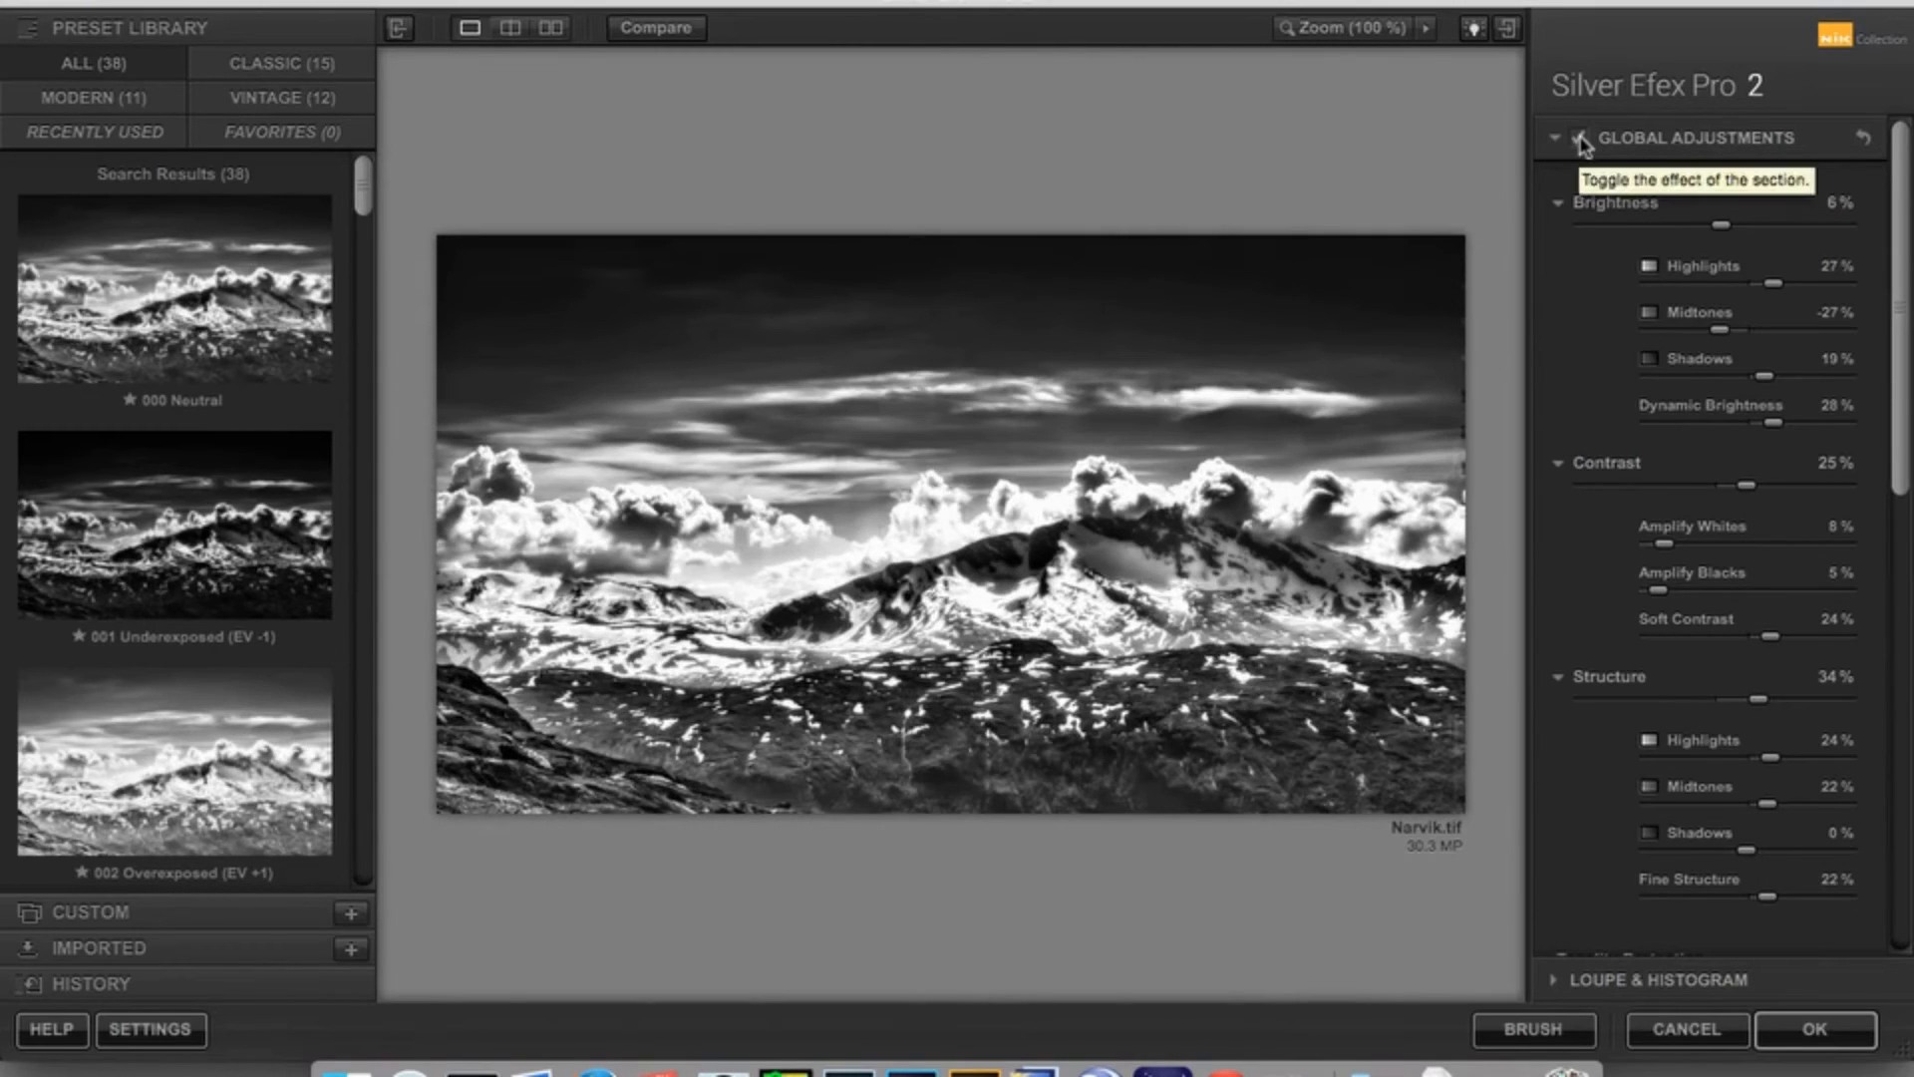
Apply the red color filter, and set its Hue to 188° and Strength to 94%.
scroll(1602, 344, down, 4)
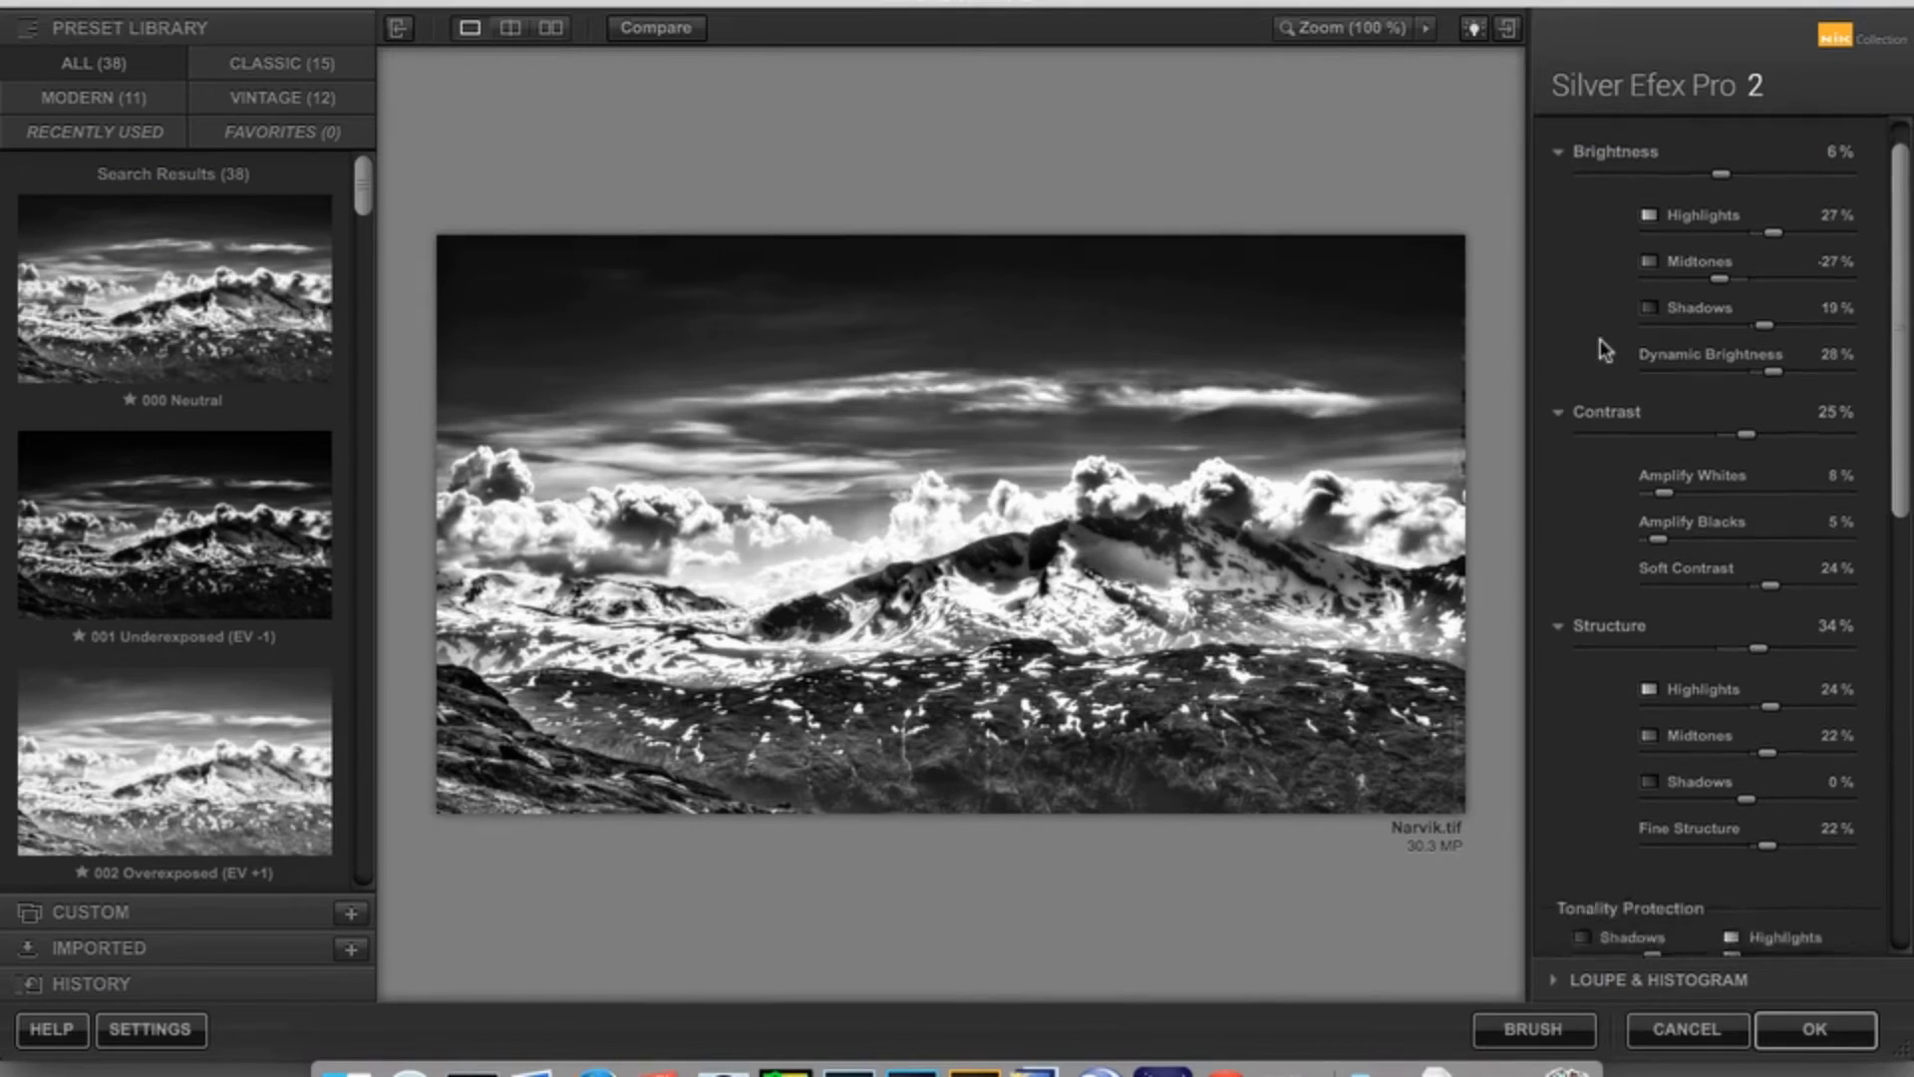
scroll(1602, 348, down, 15)
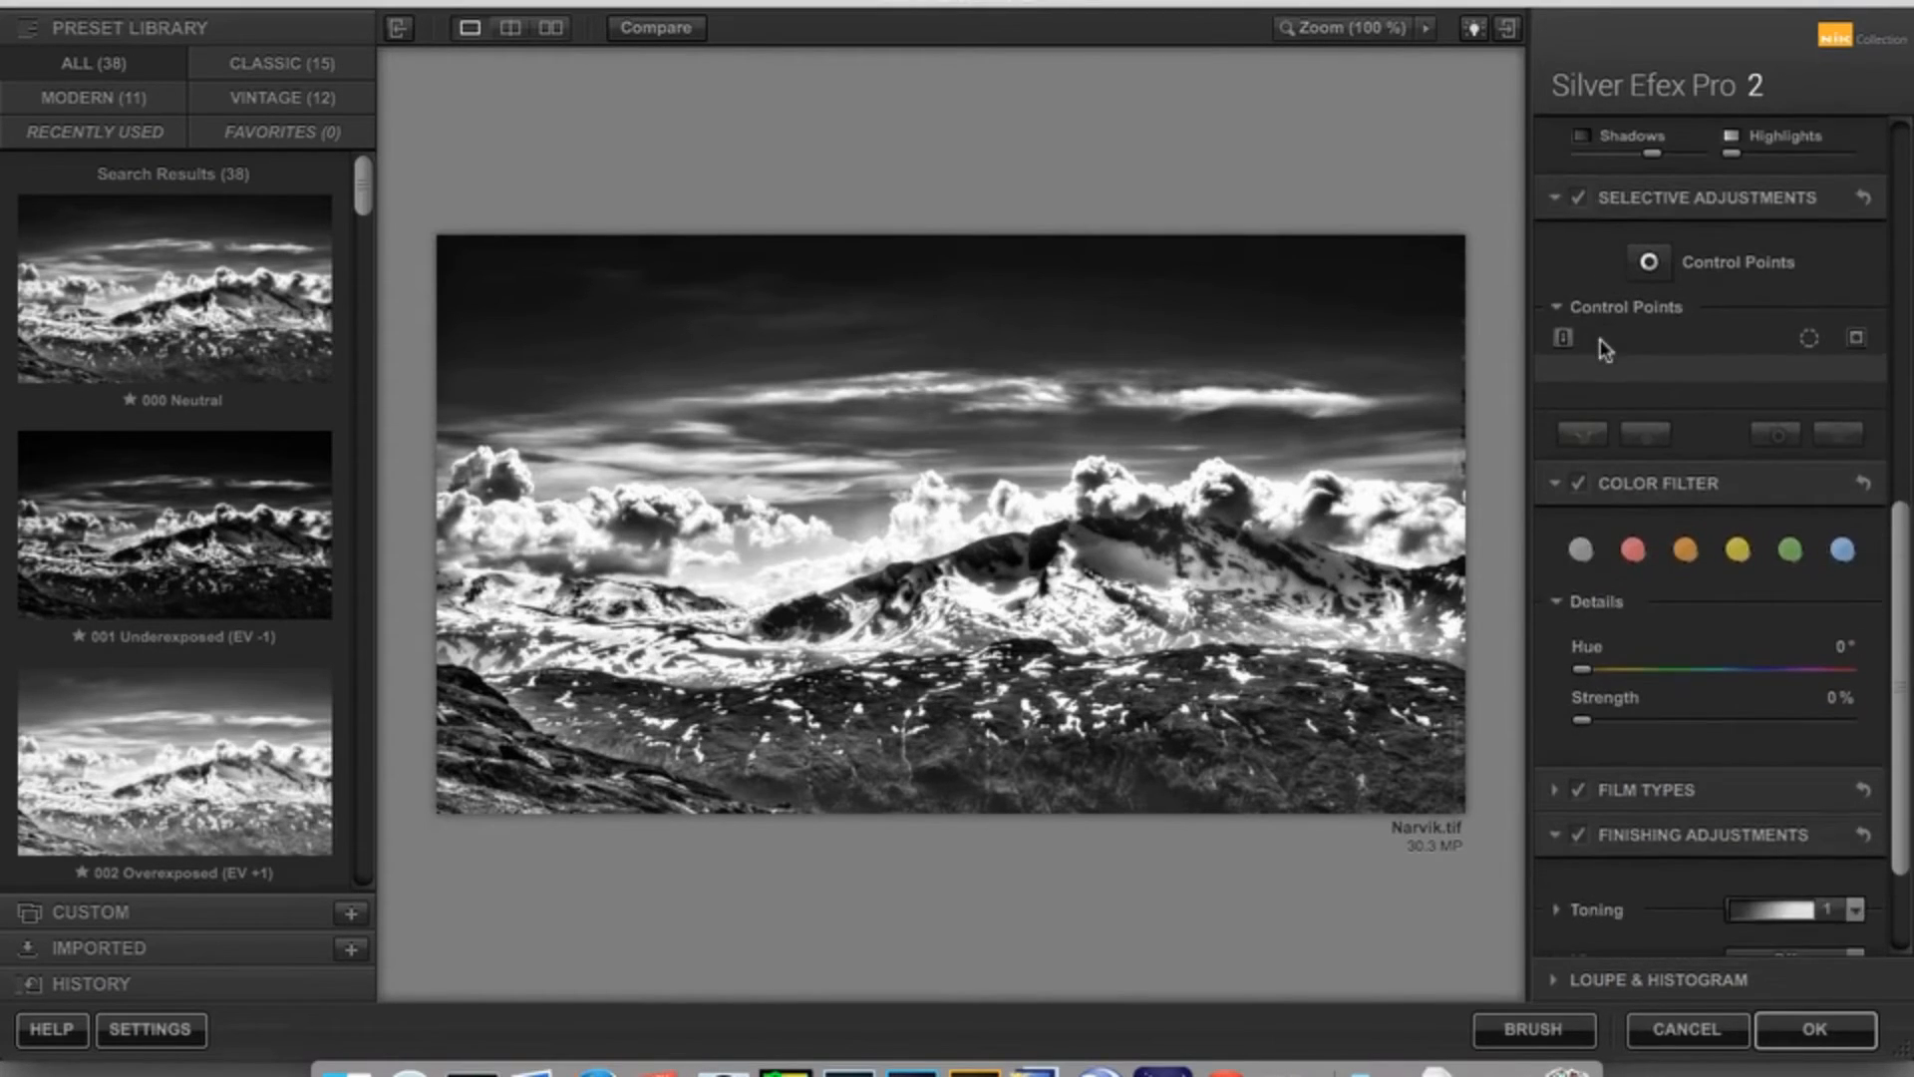
scroll(1602, 349, down, 4)
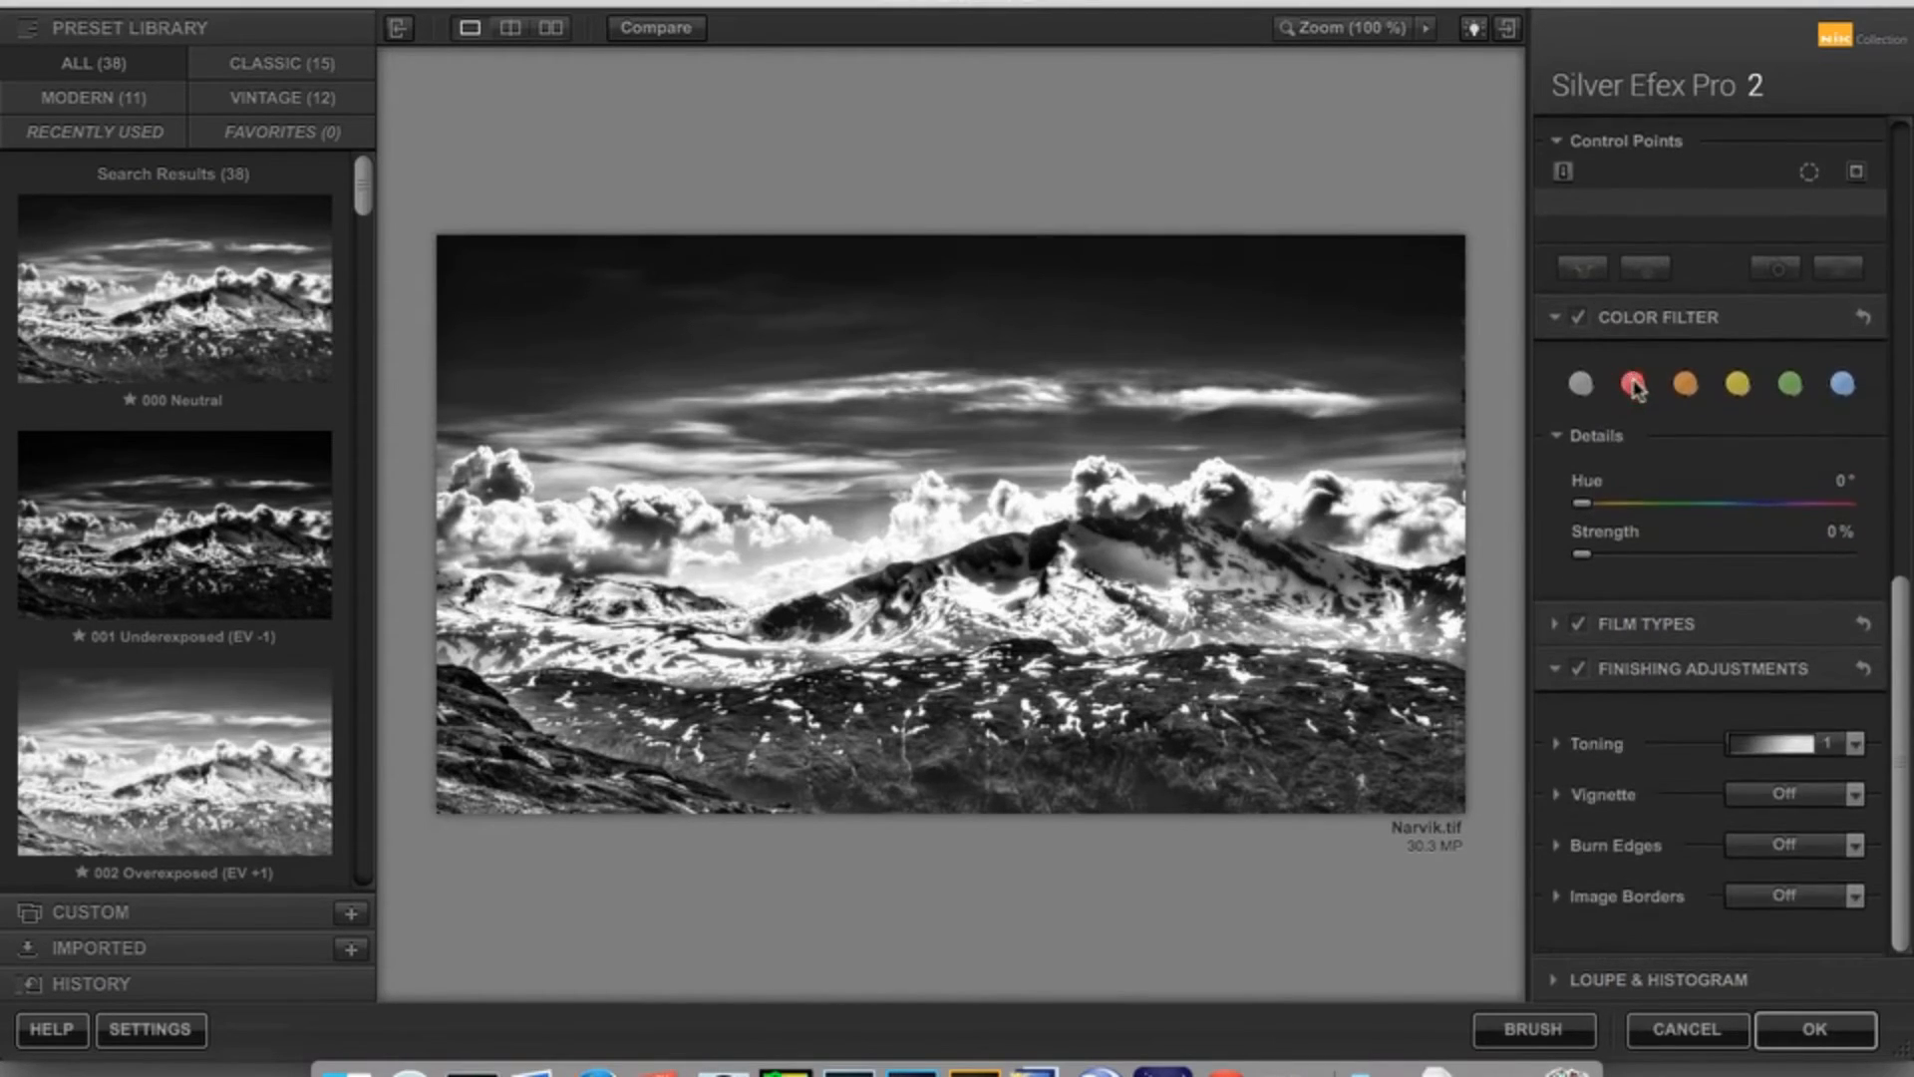
click(1633, 385)
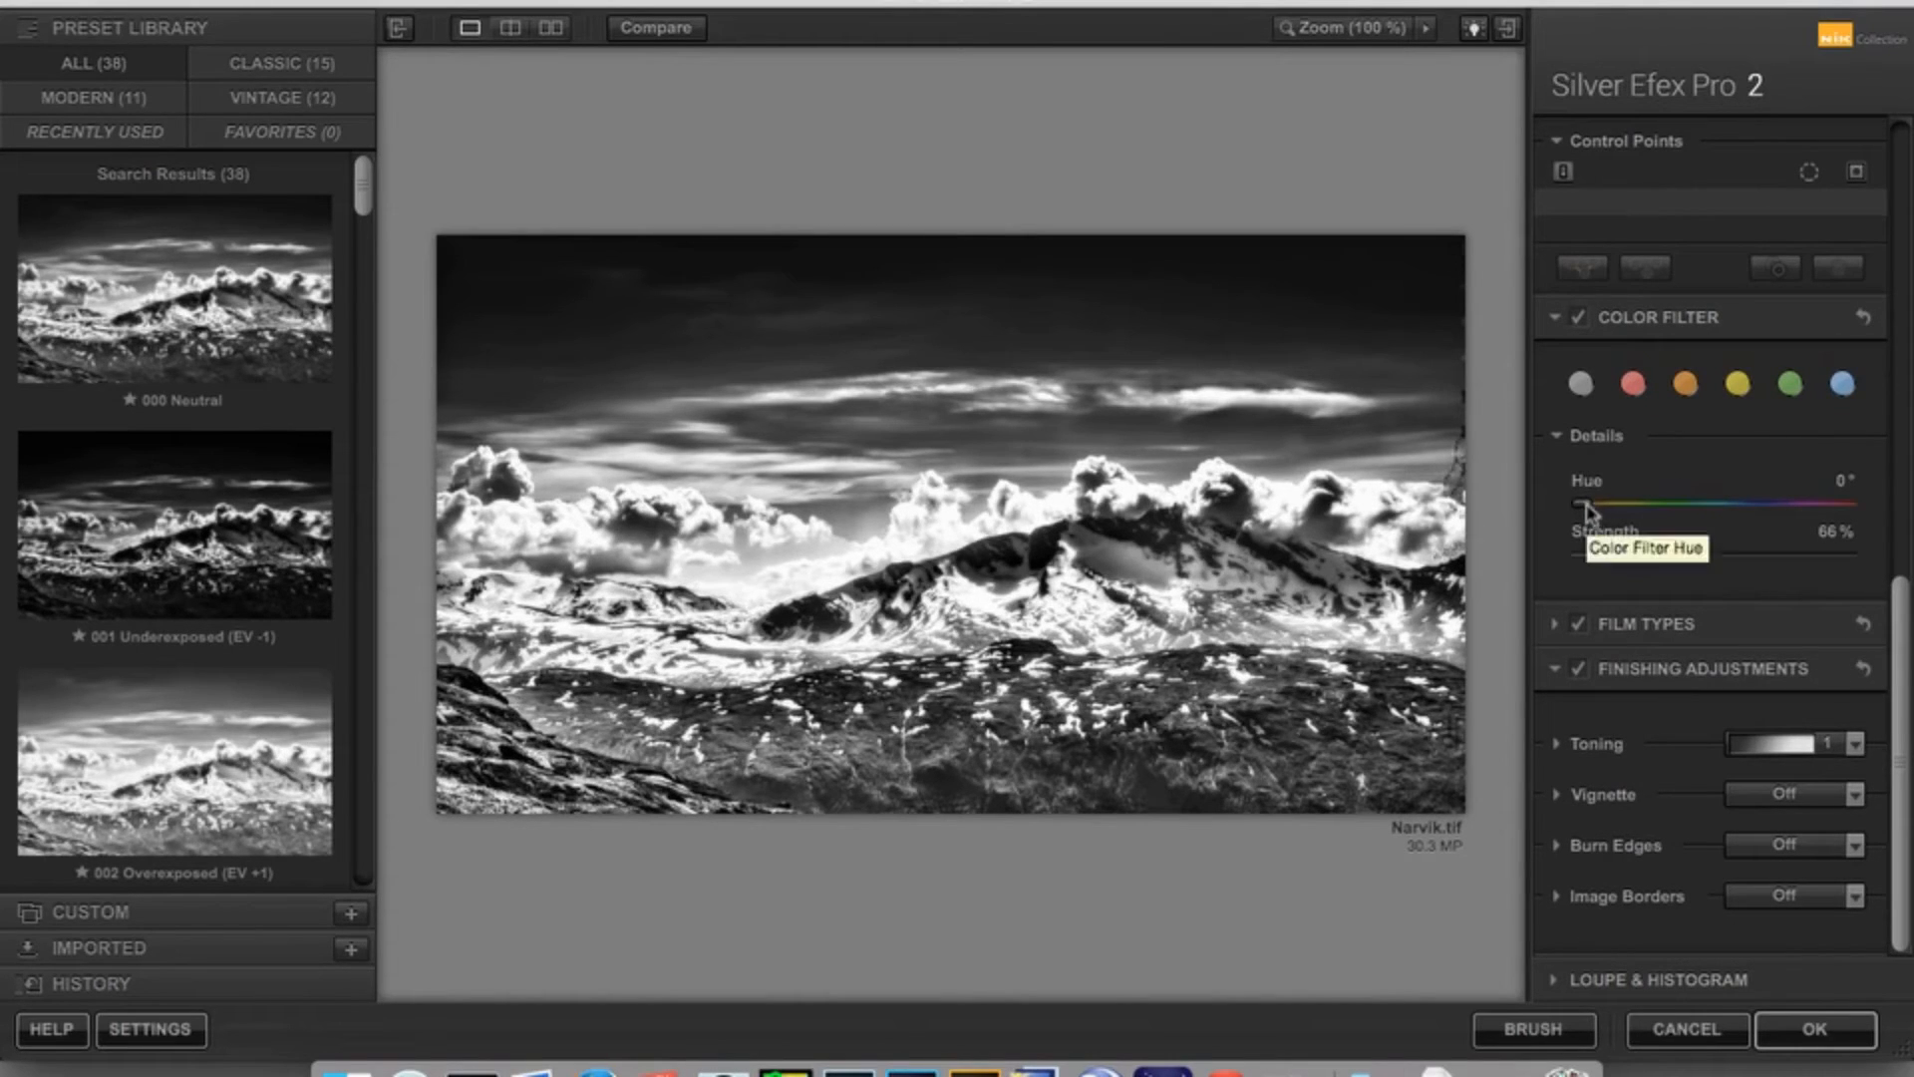
drag(1583, 505, 1719, 505)
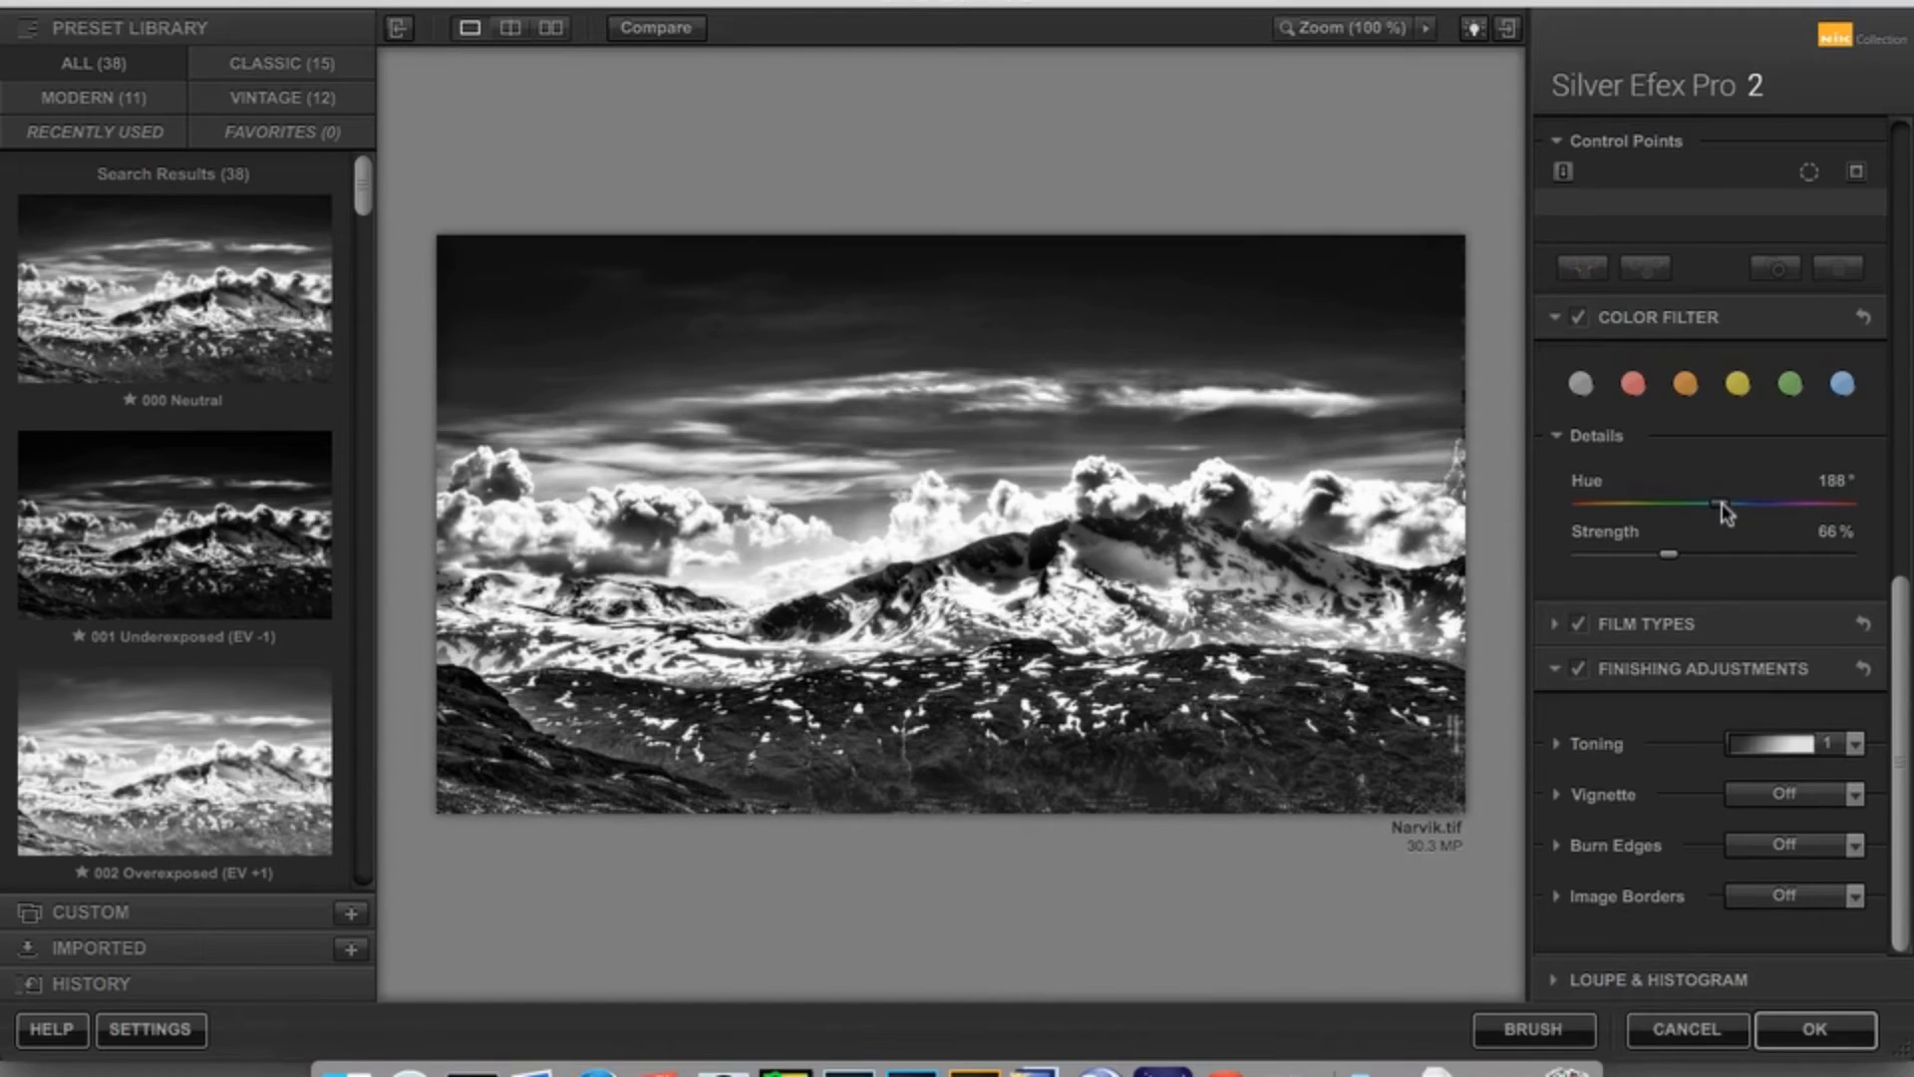
drag(1667, 555, 1704, 556)
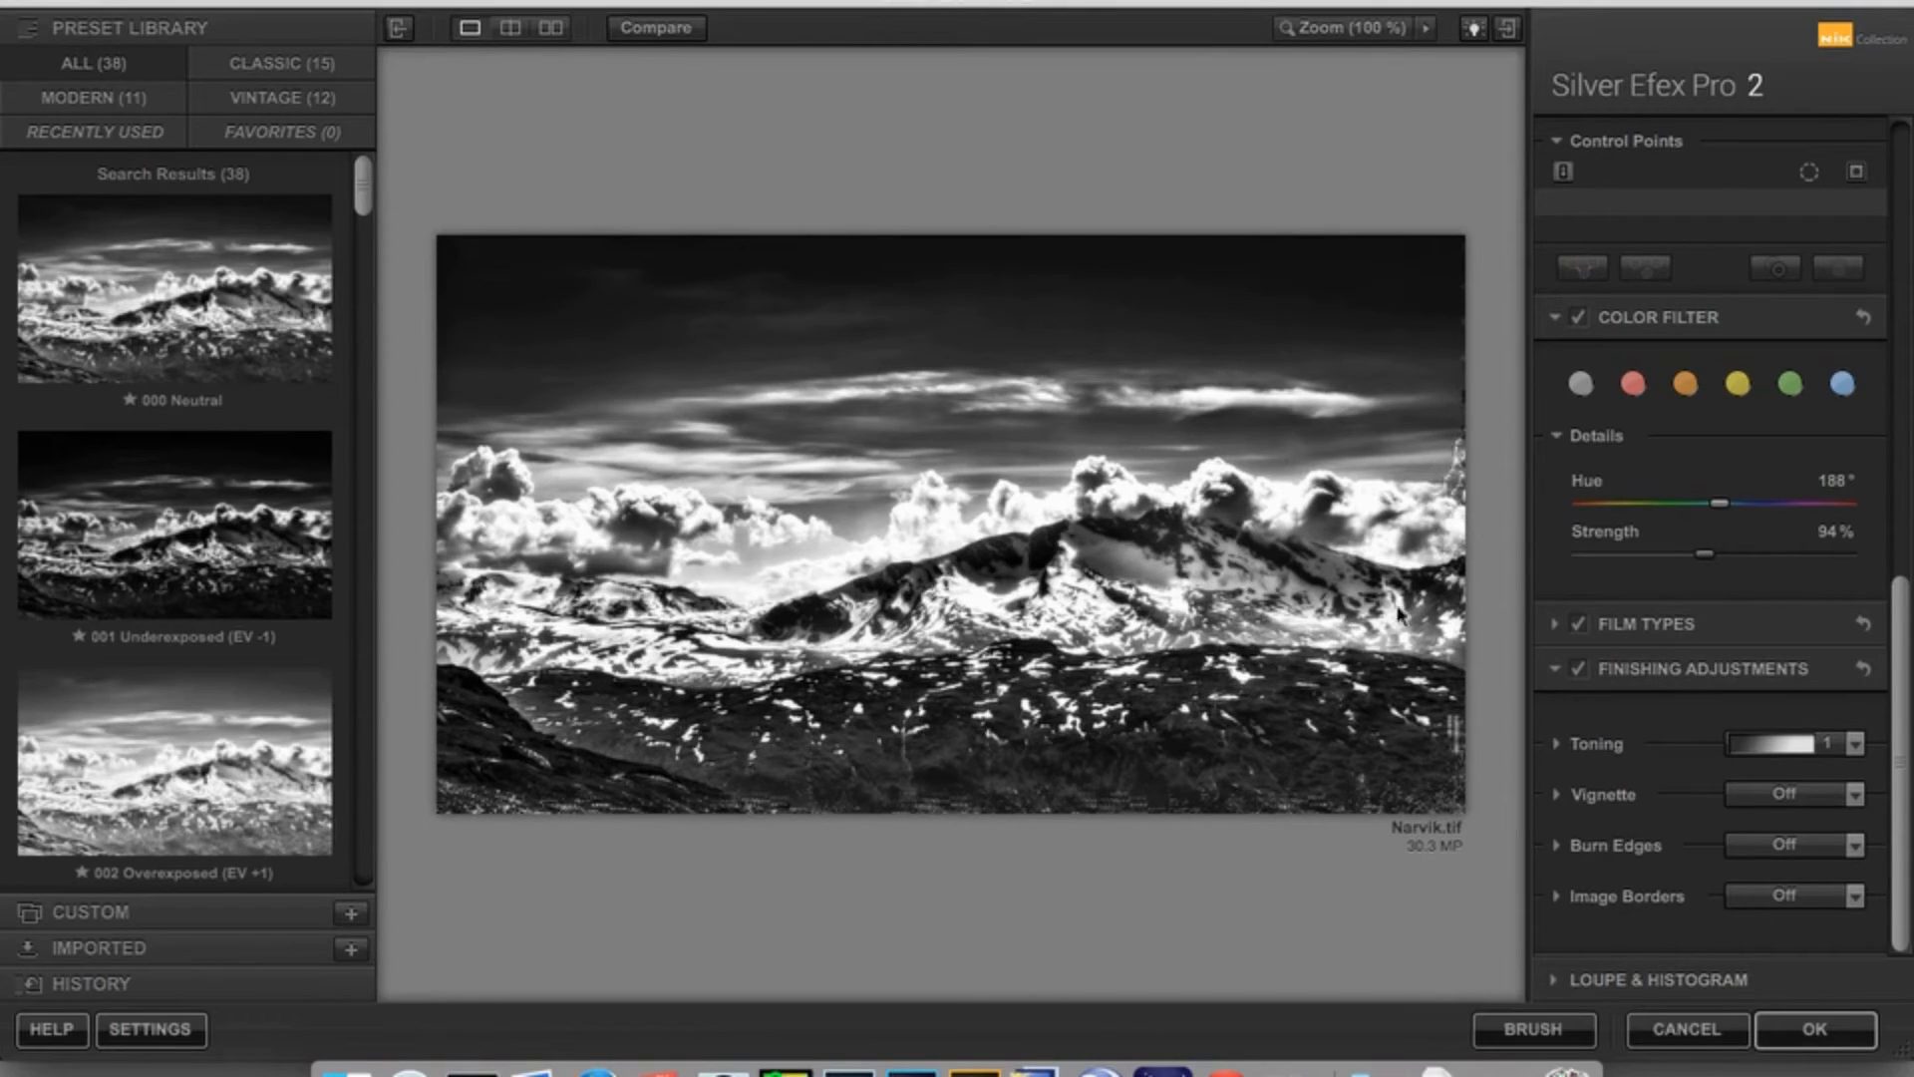
Compare the image with and without the color filter, leaving it enabled.
click(1578, 317)
click(1578, 319)
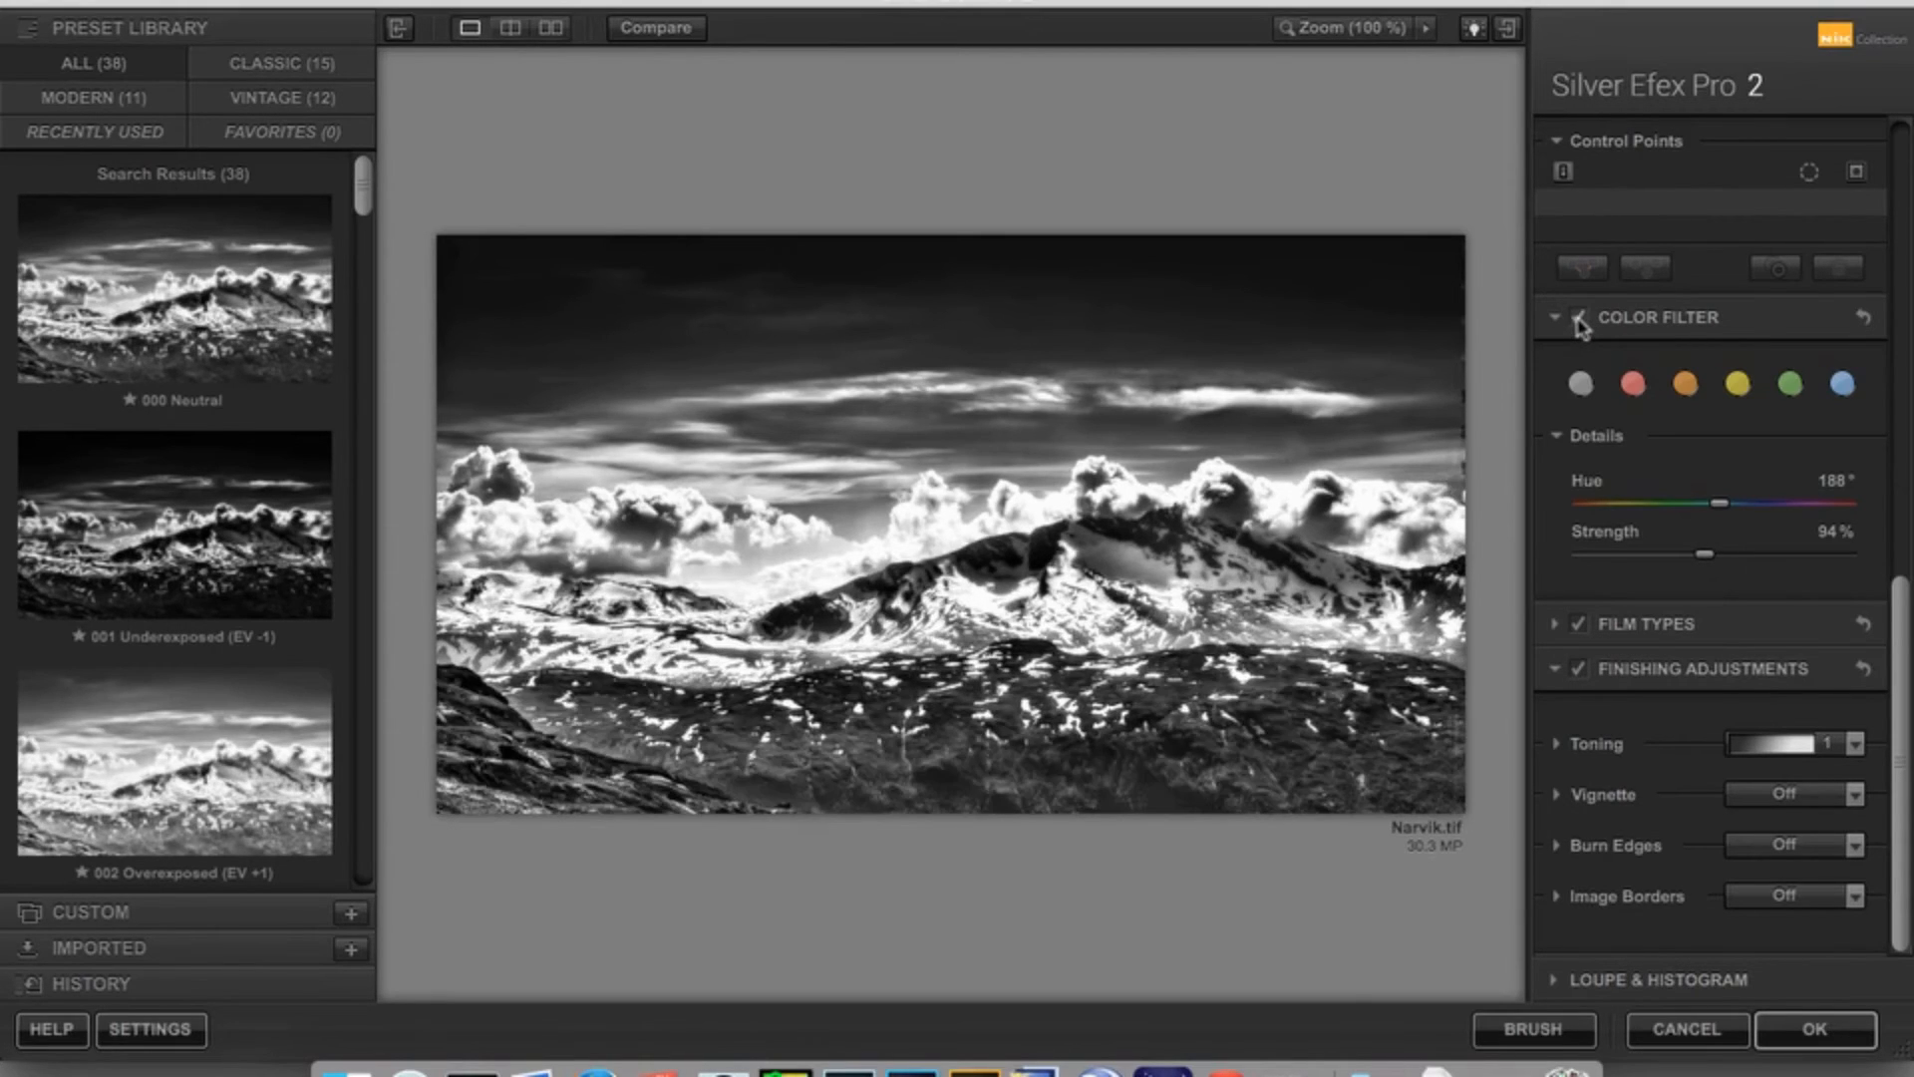
click(1578, 319)
click(1578, 319)
click(1578, 319)
click(1578, 319)
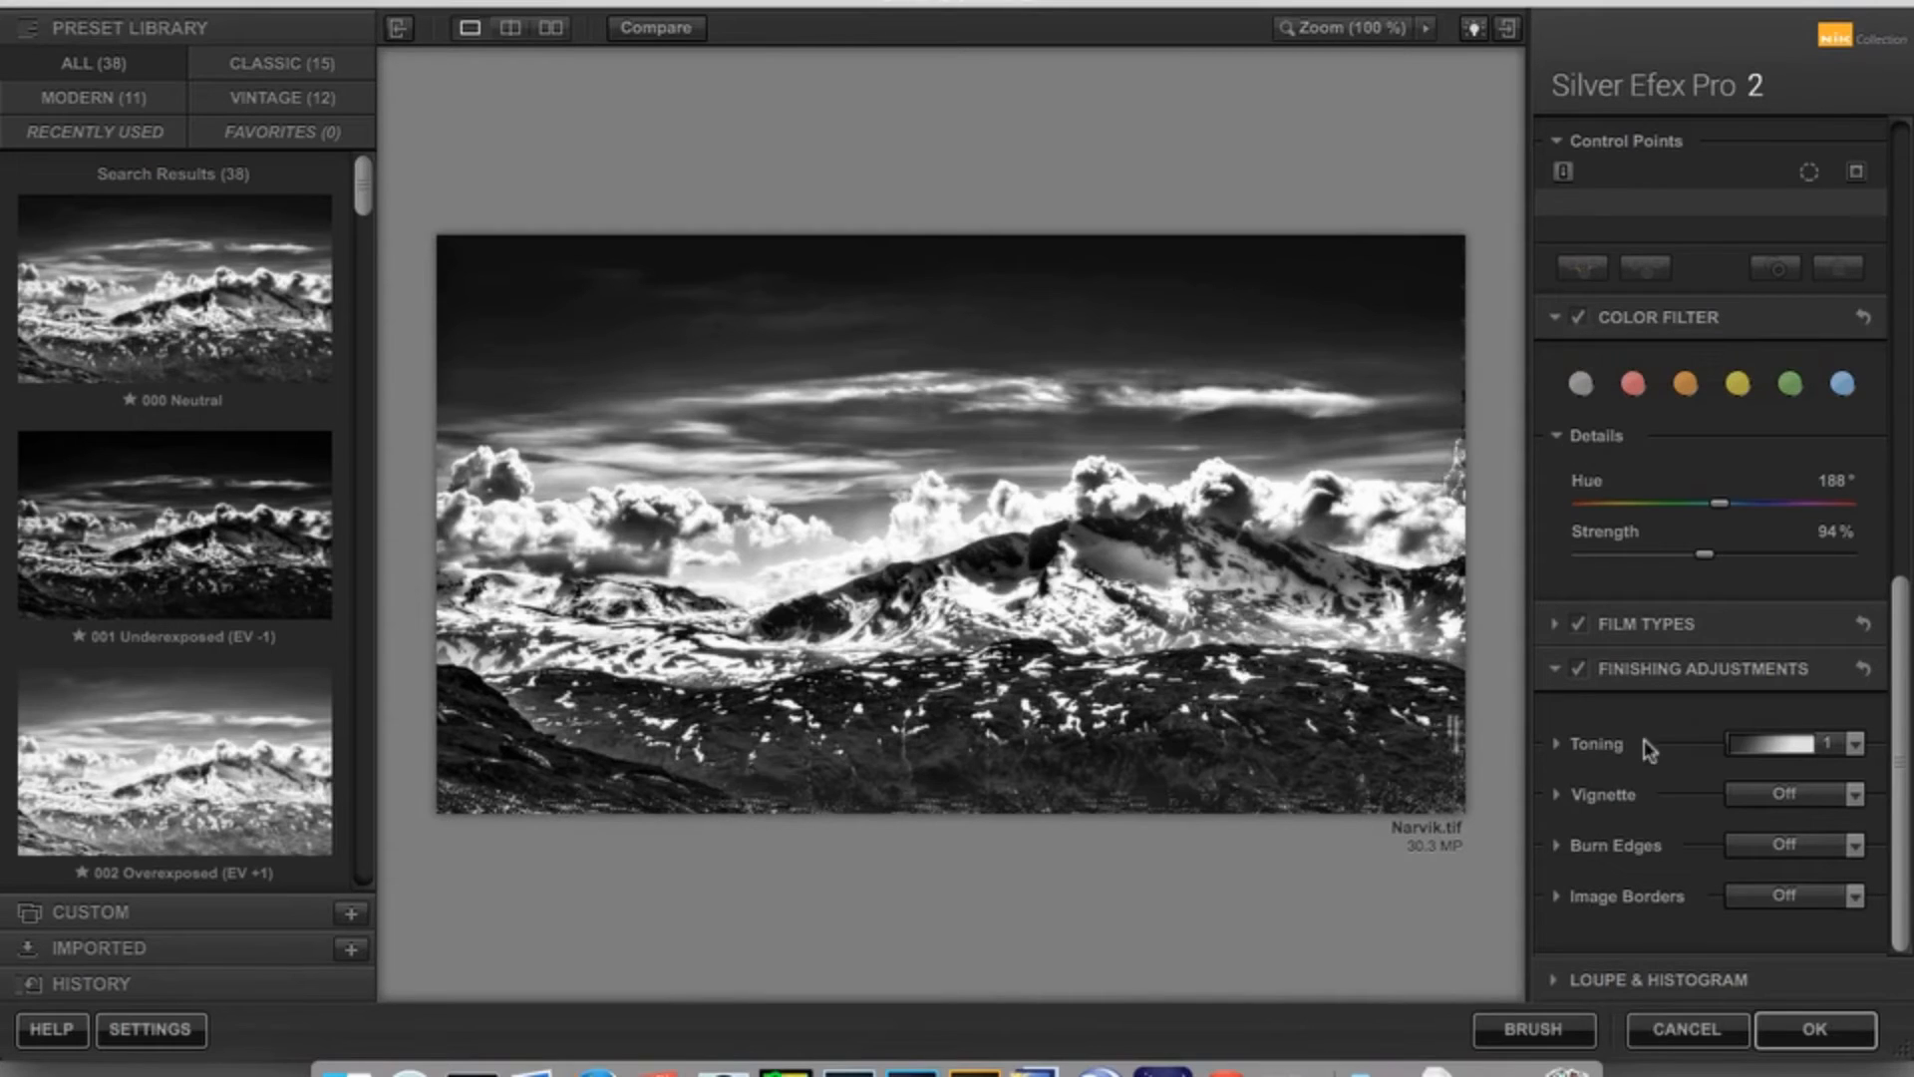
Apply the Silver Efex Pro 2 conversion and add a blank white mask to the resulting top layer.
click(1789, 1031)
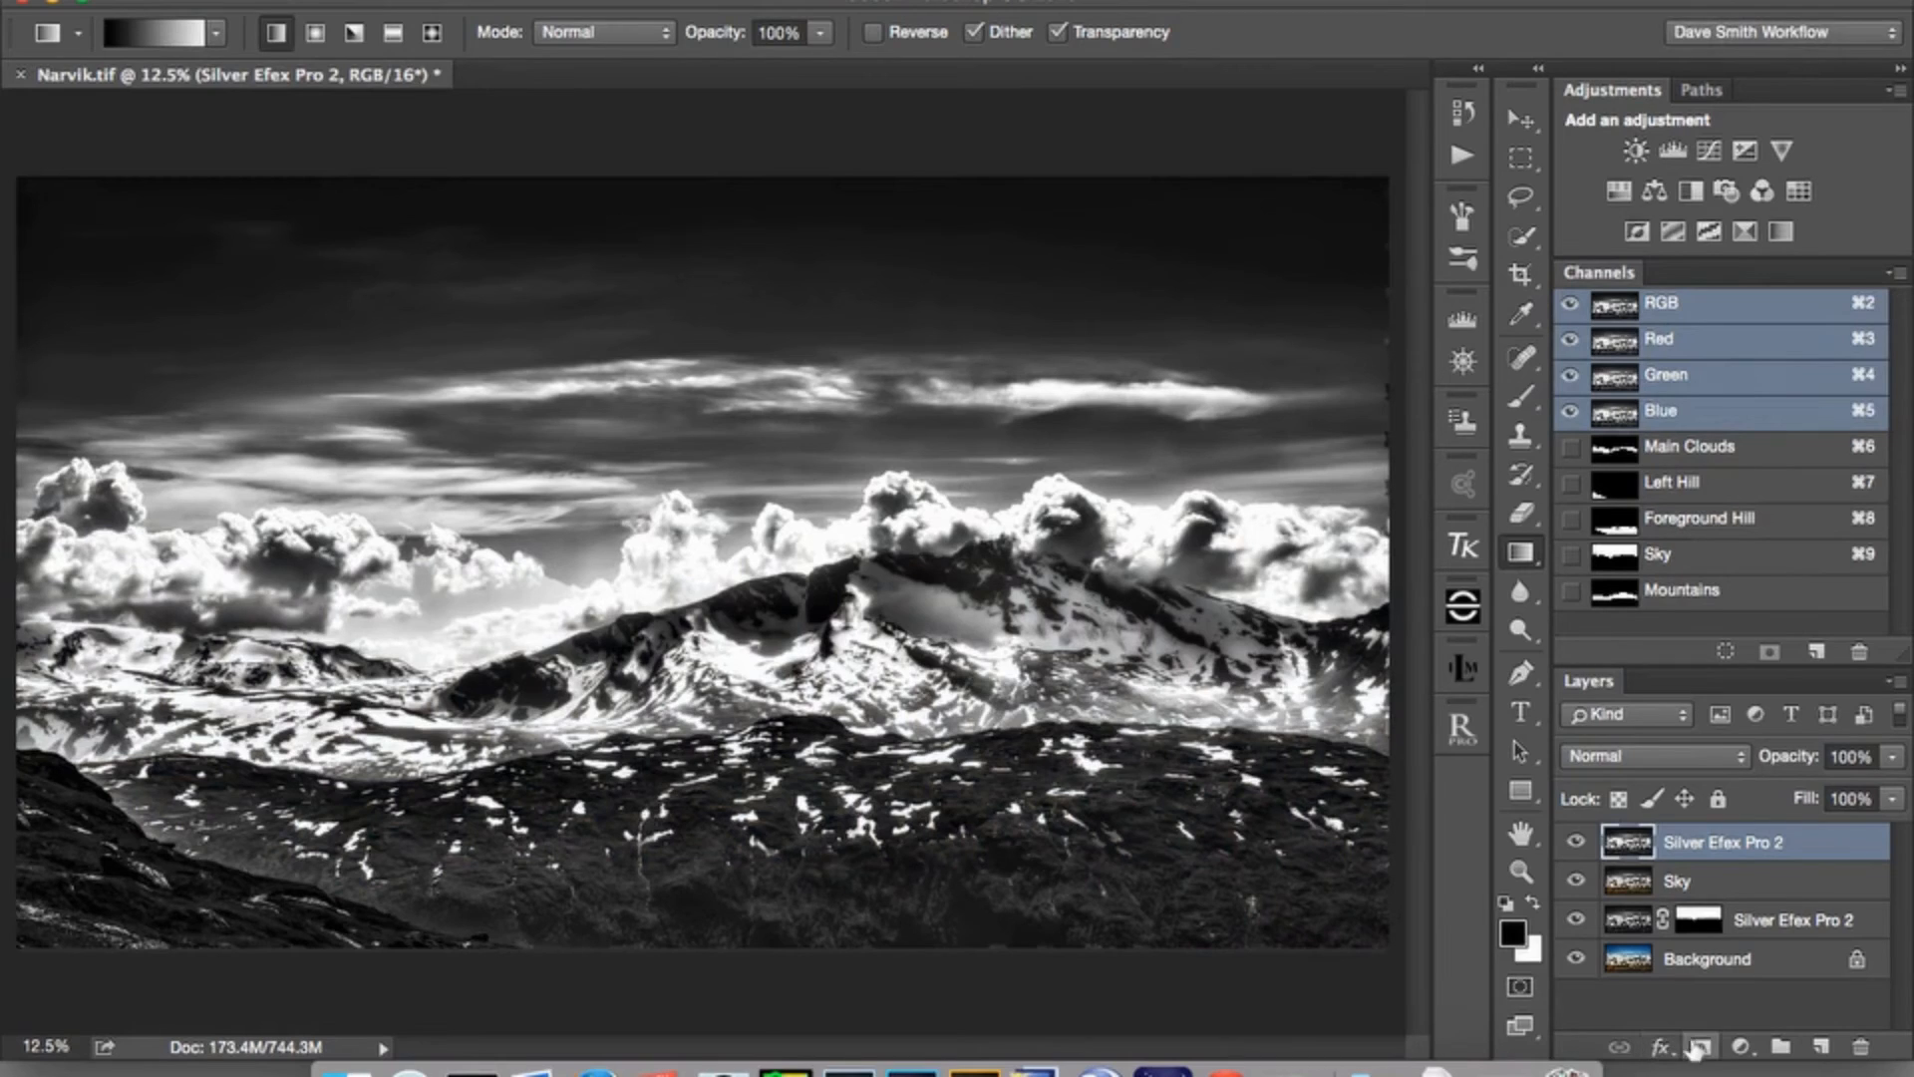
click(1700, 1046)
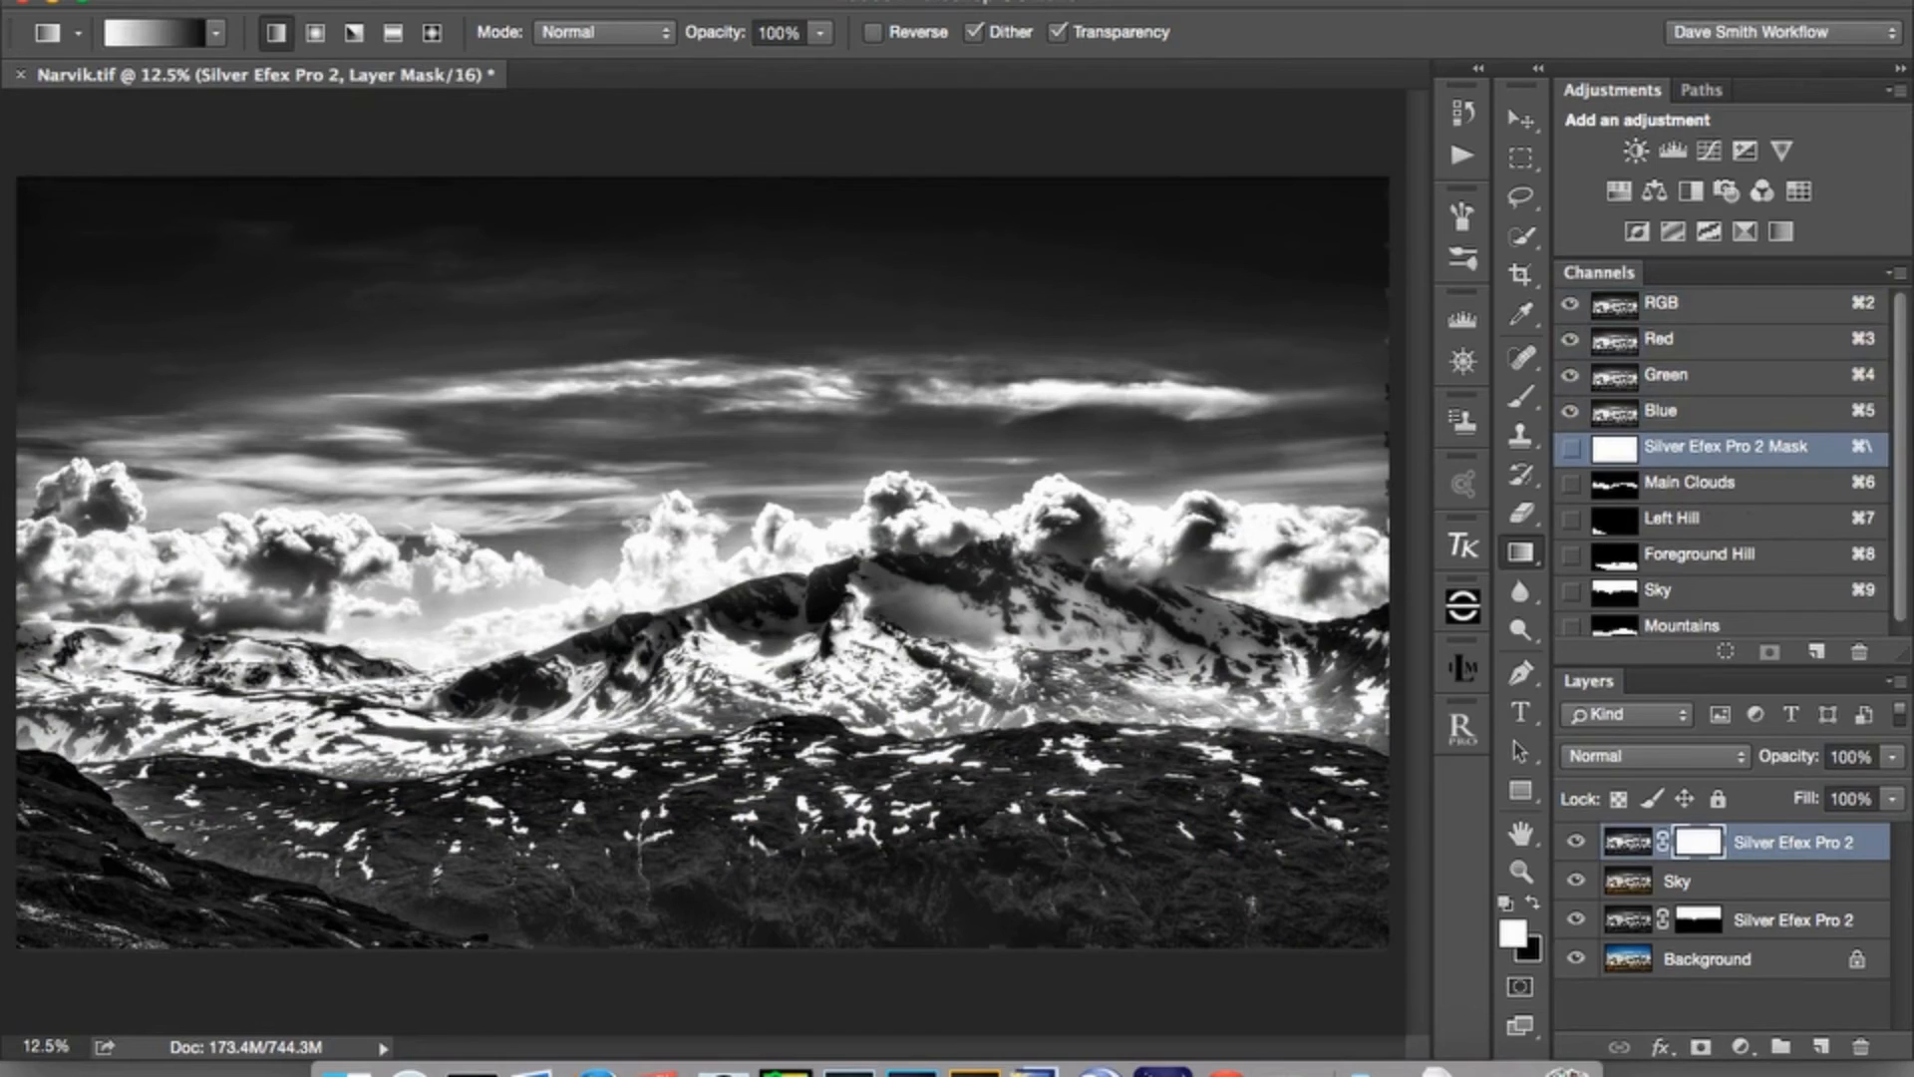
Load the Mountains channel of Narvik.tif as a new, inverted selection.
click(650, 0)
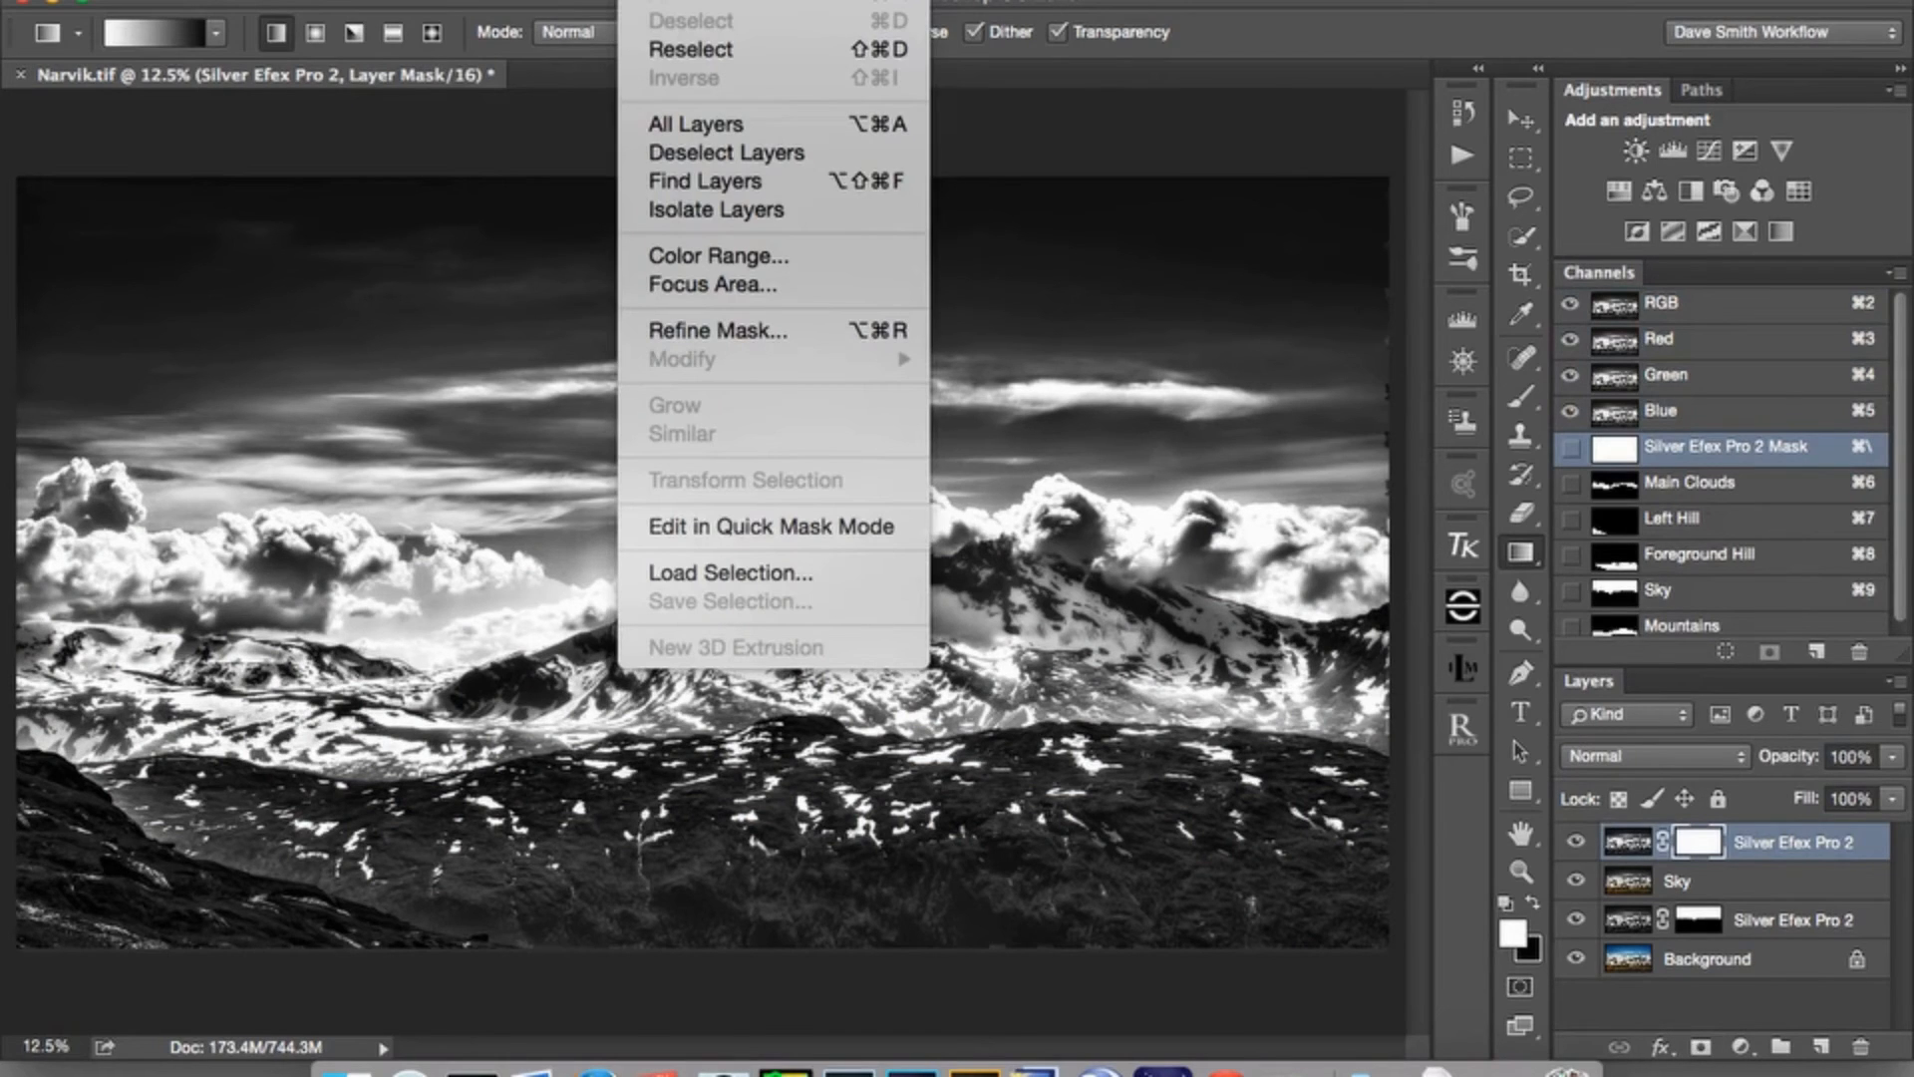
click(726, 578)
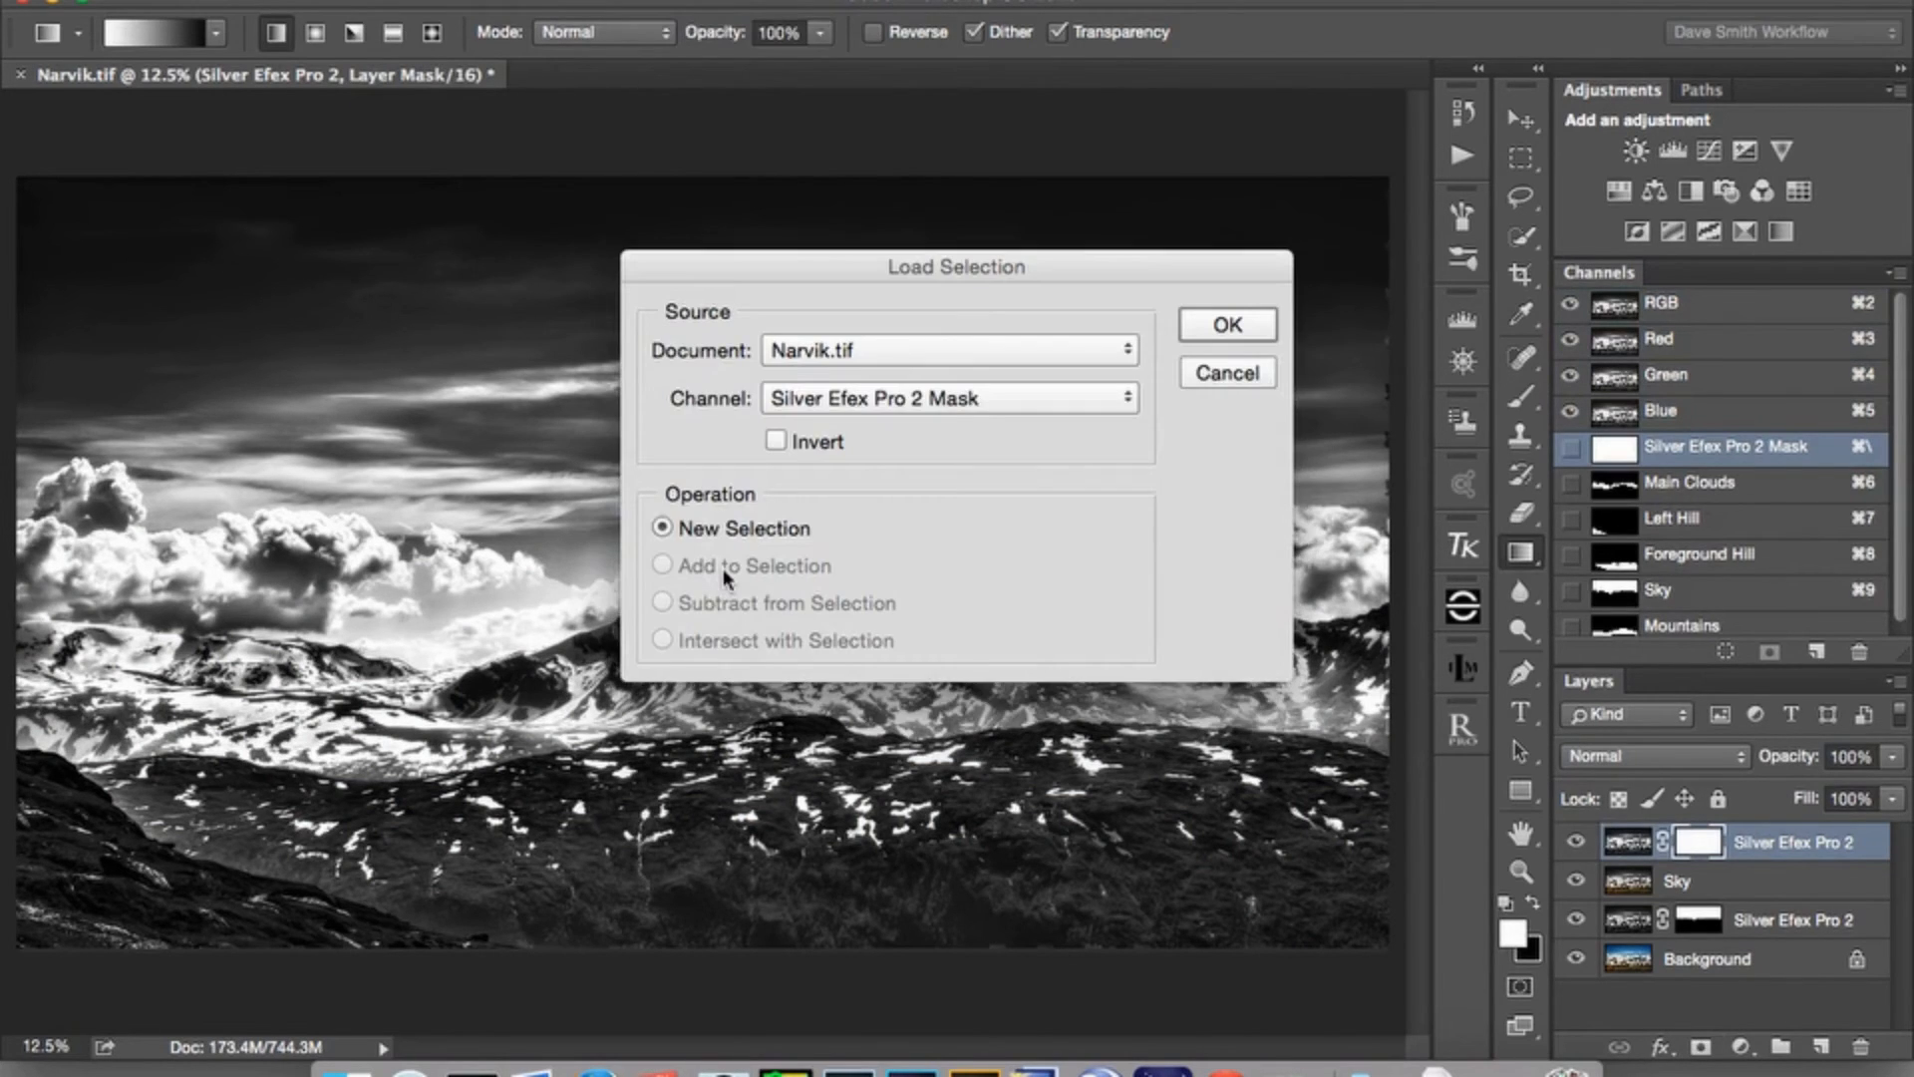
click(927, 399)
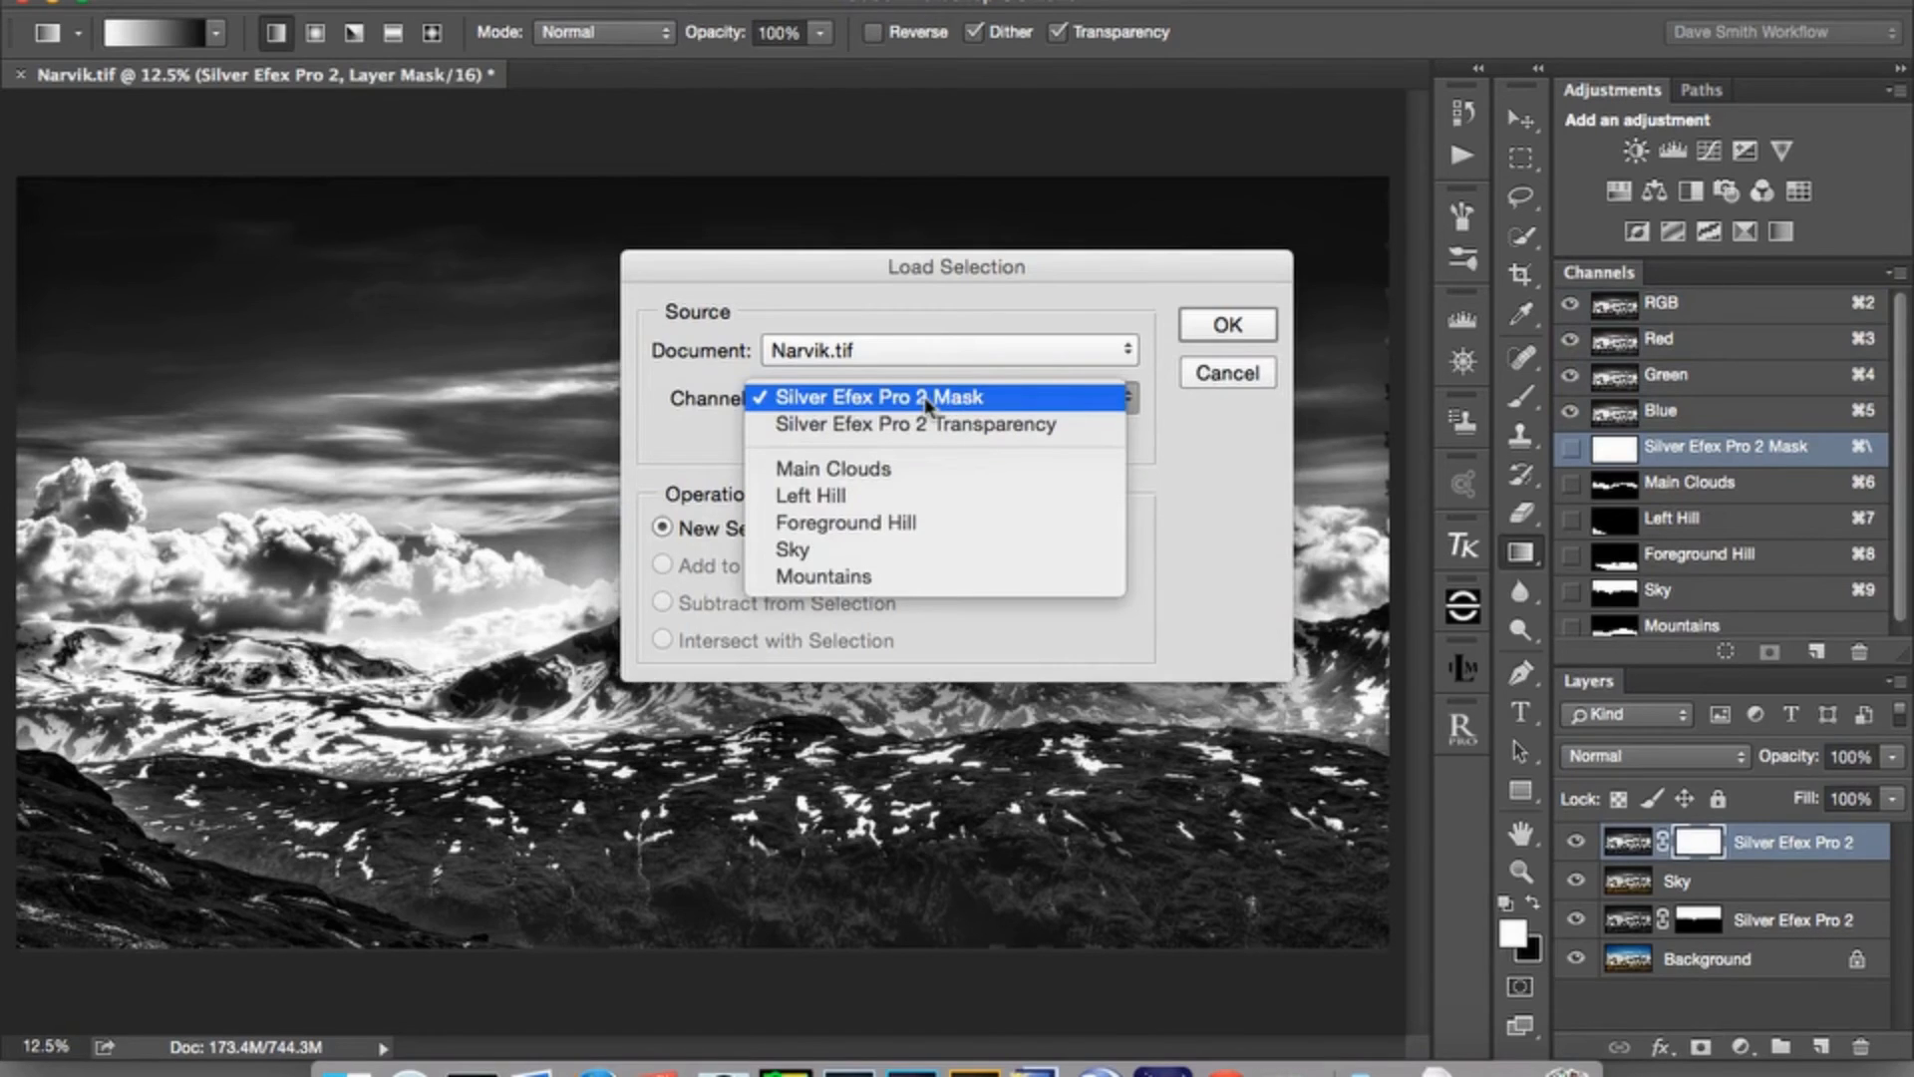
click(857, 578)
click(777, 441)
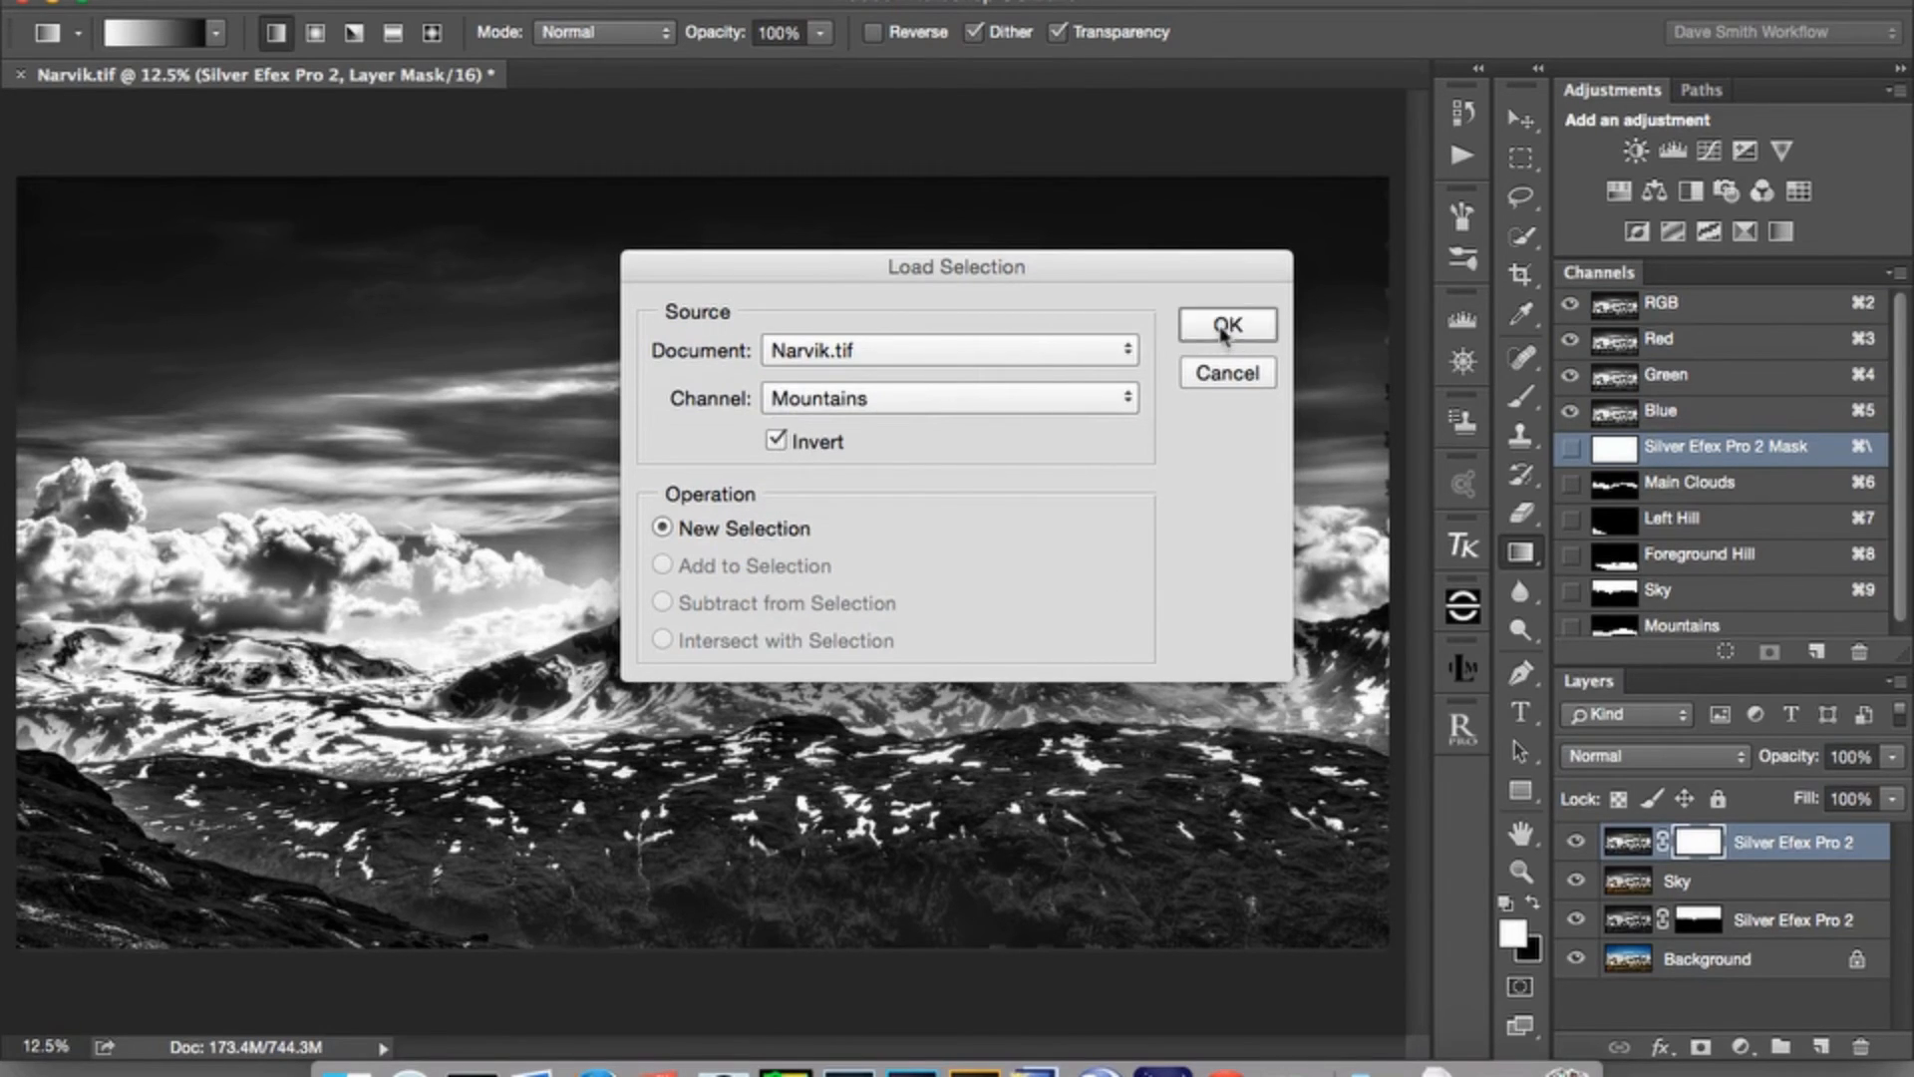
click(1224, 329)
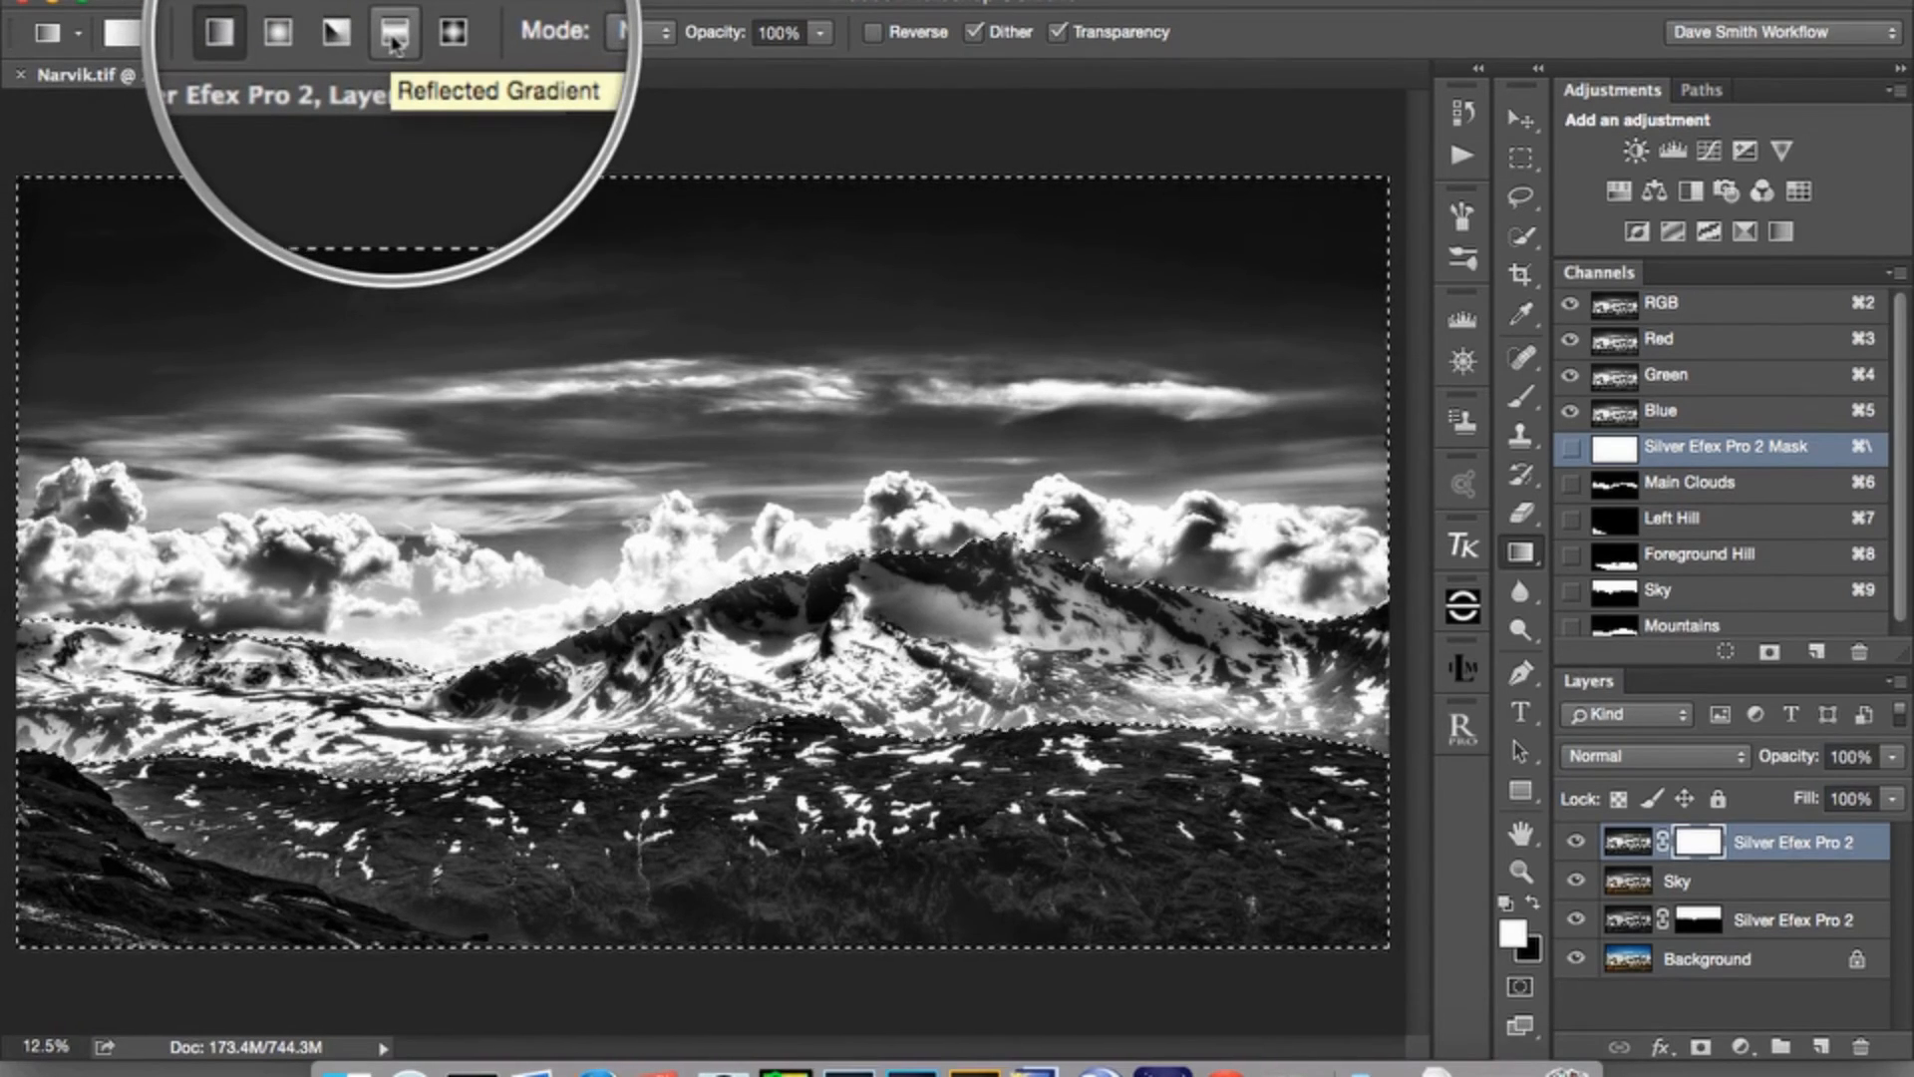
Draw a linear gradient on the top layer's mask, black above the mountain peaks and white below, and view the mask alone.
click(396, 38)
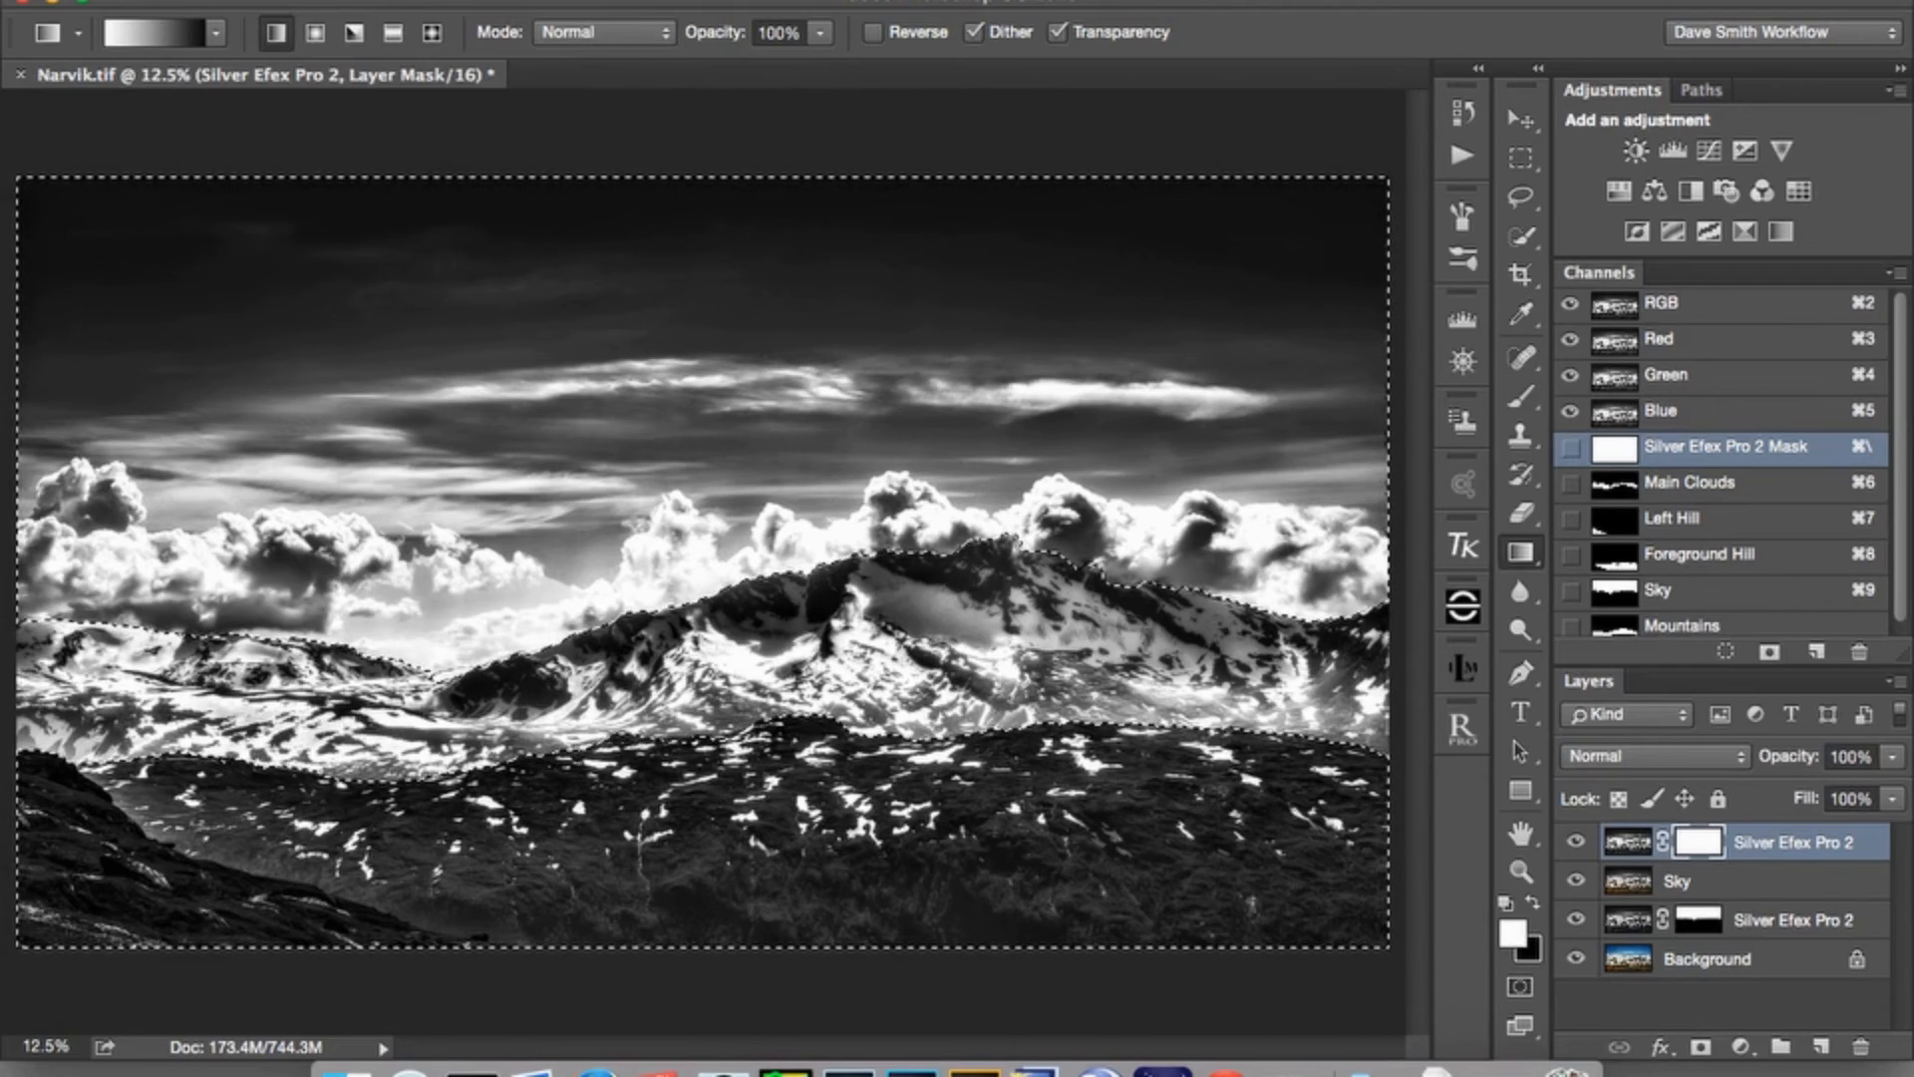
drag(940, 555, 940, 635)
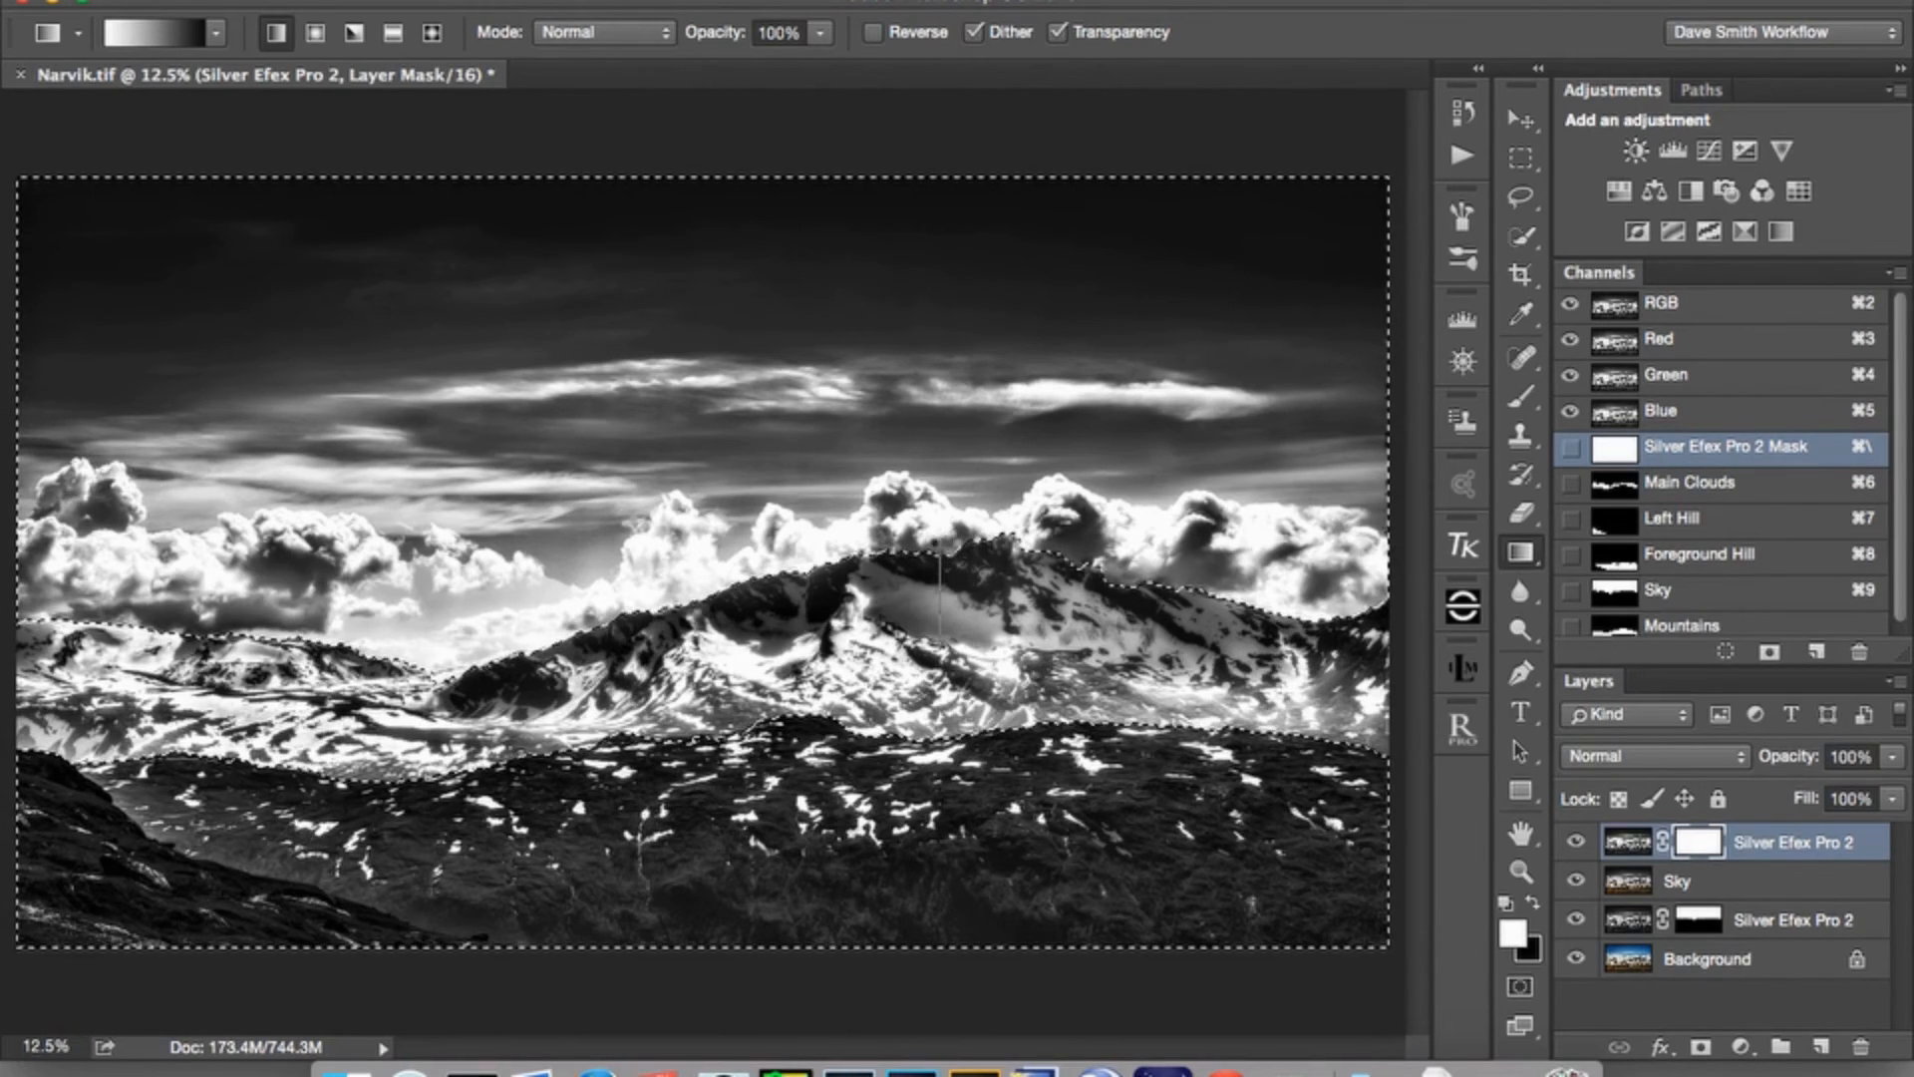
drag(940, 635, 940, 635)
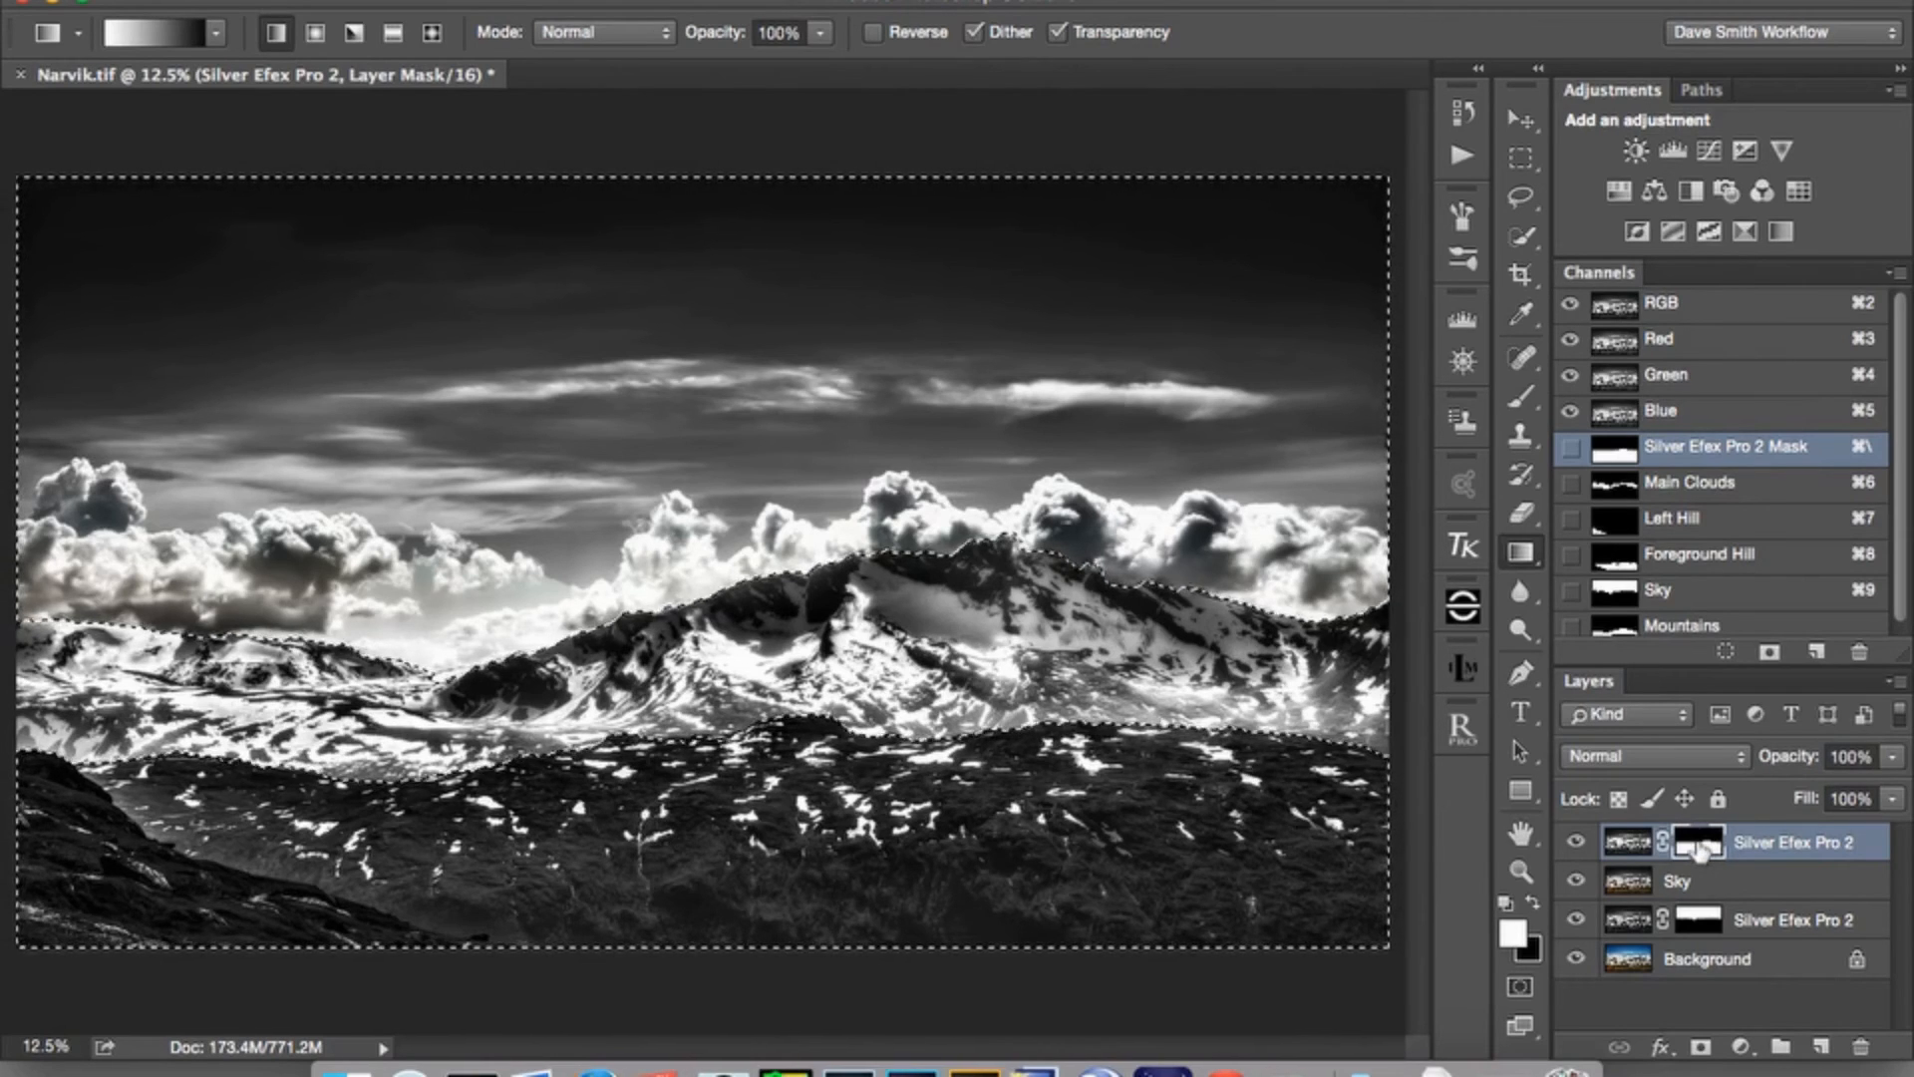
alt+click(1700, 847)
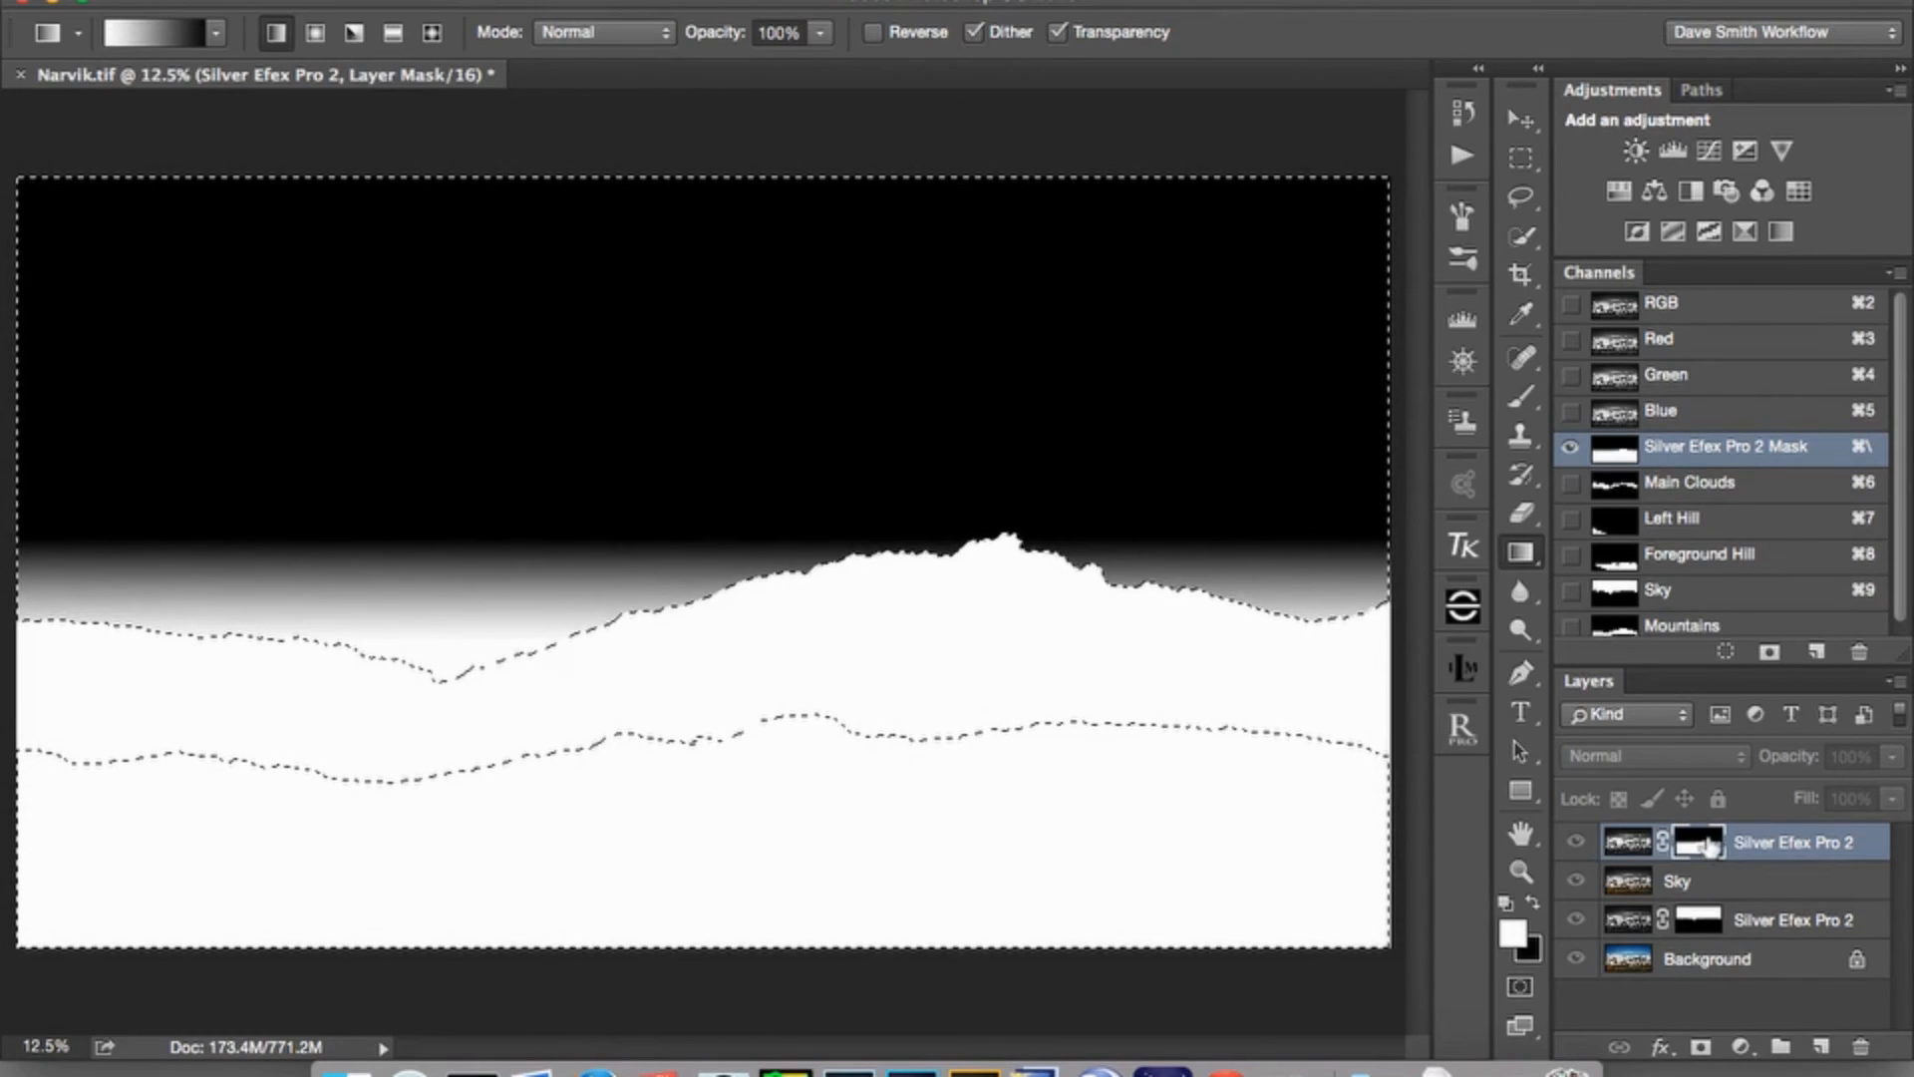
Delete the top layer's gradient mask without applying it, and clear the selection.
drag(1710, 846, 1862, 1049)
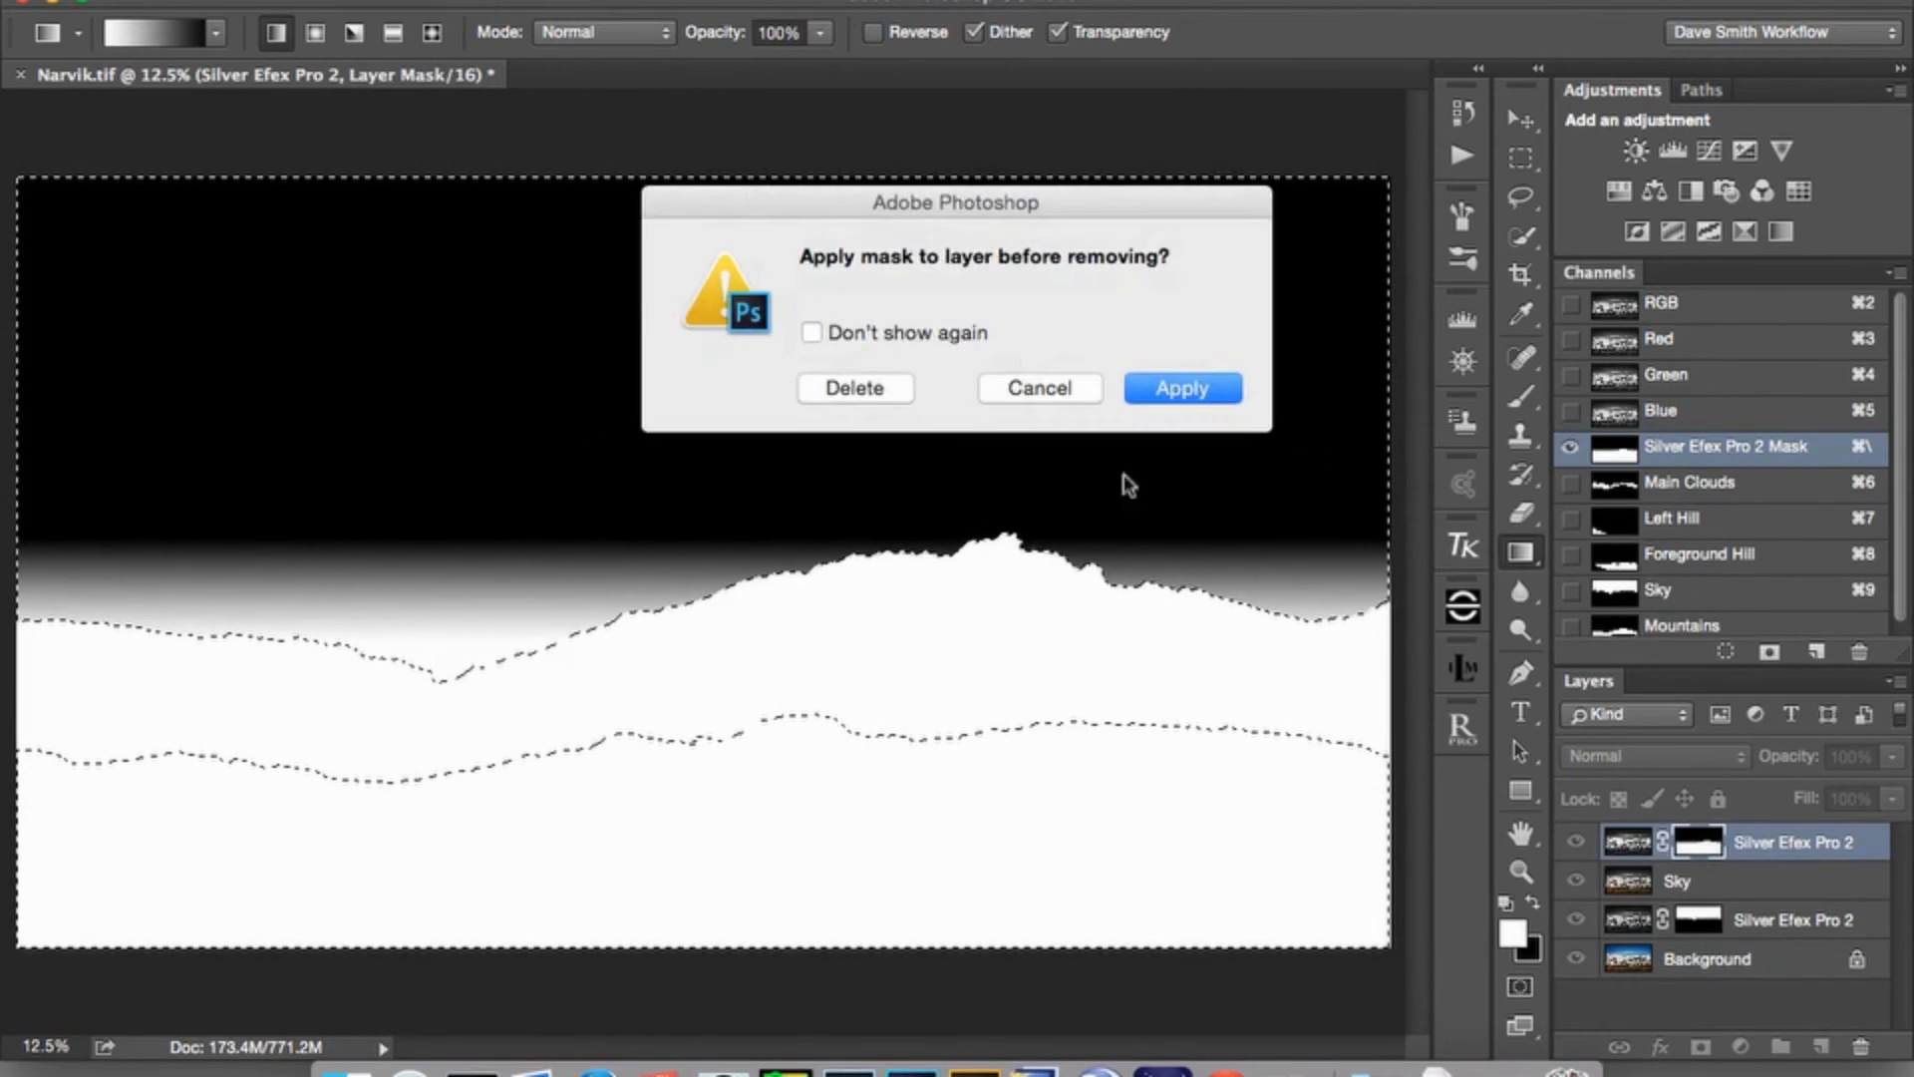
click(857, 384)
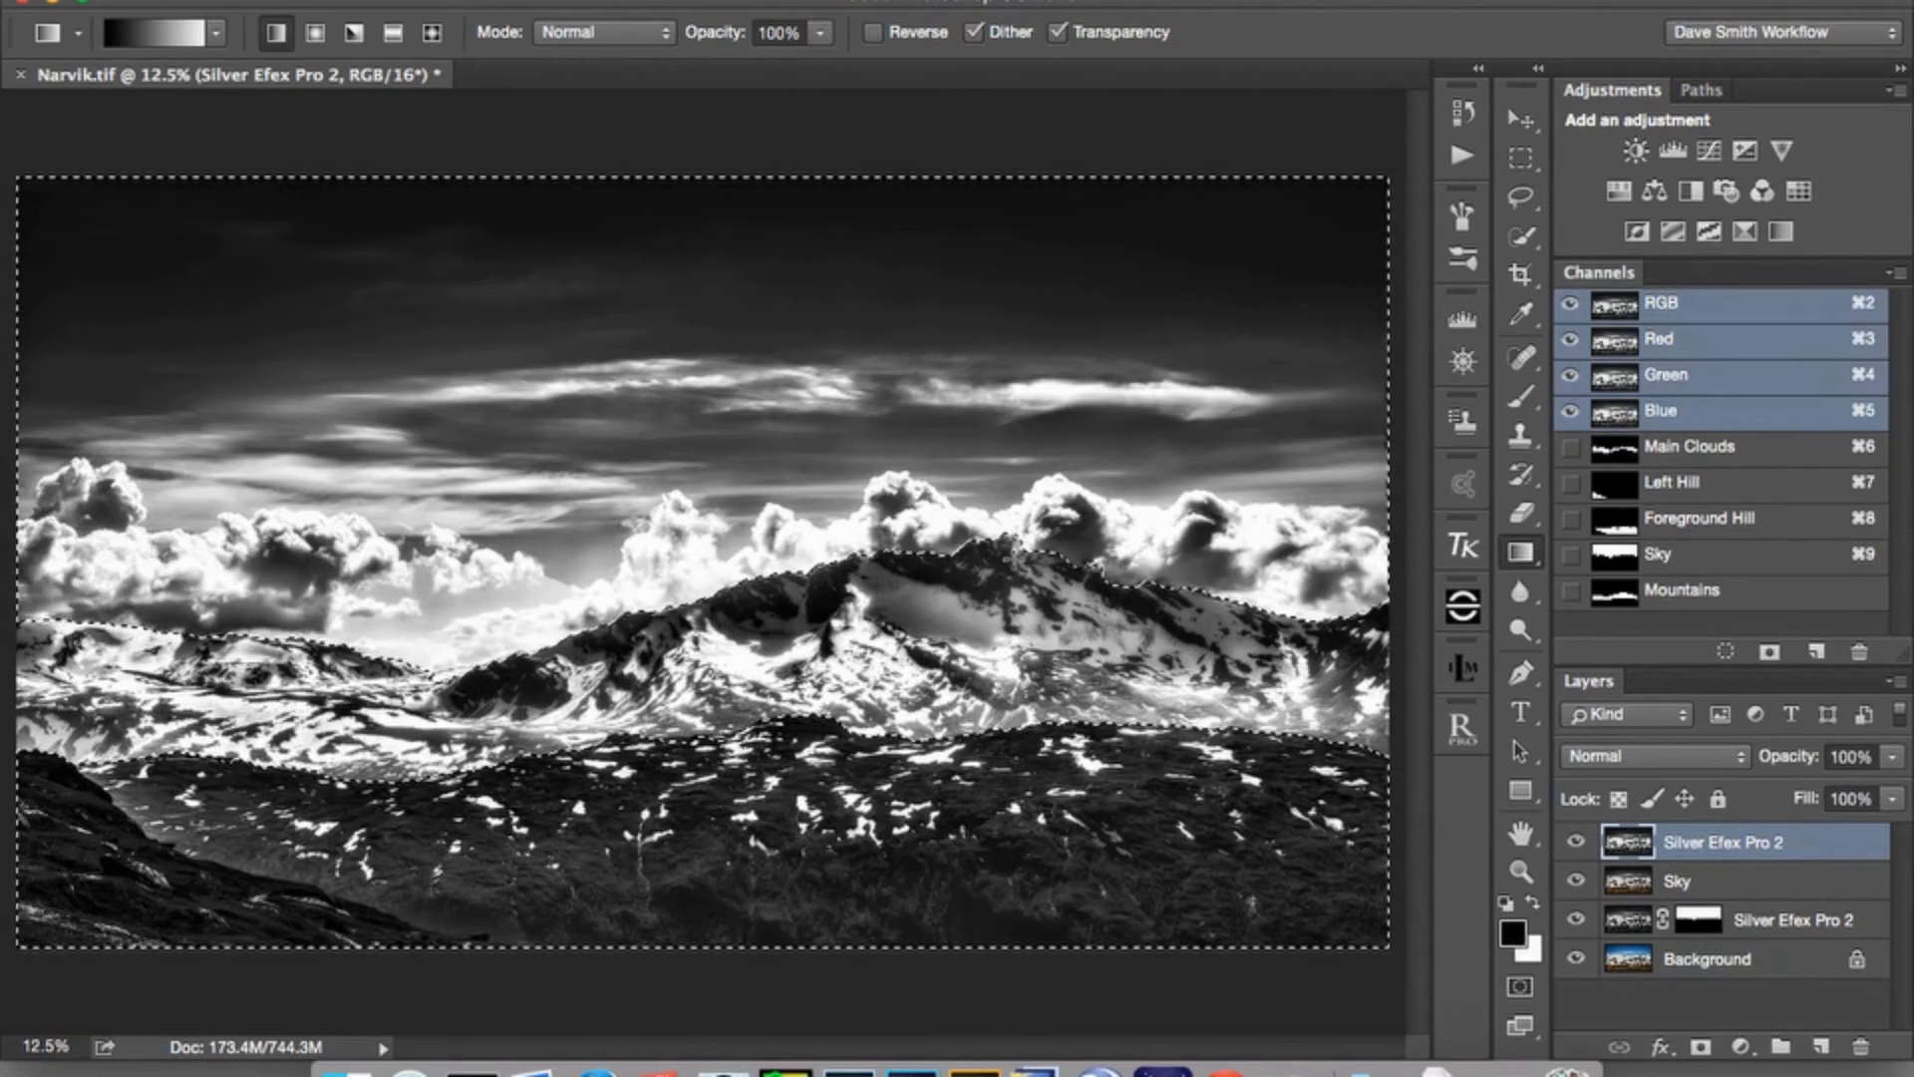
key(super+d)
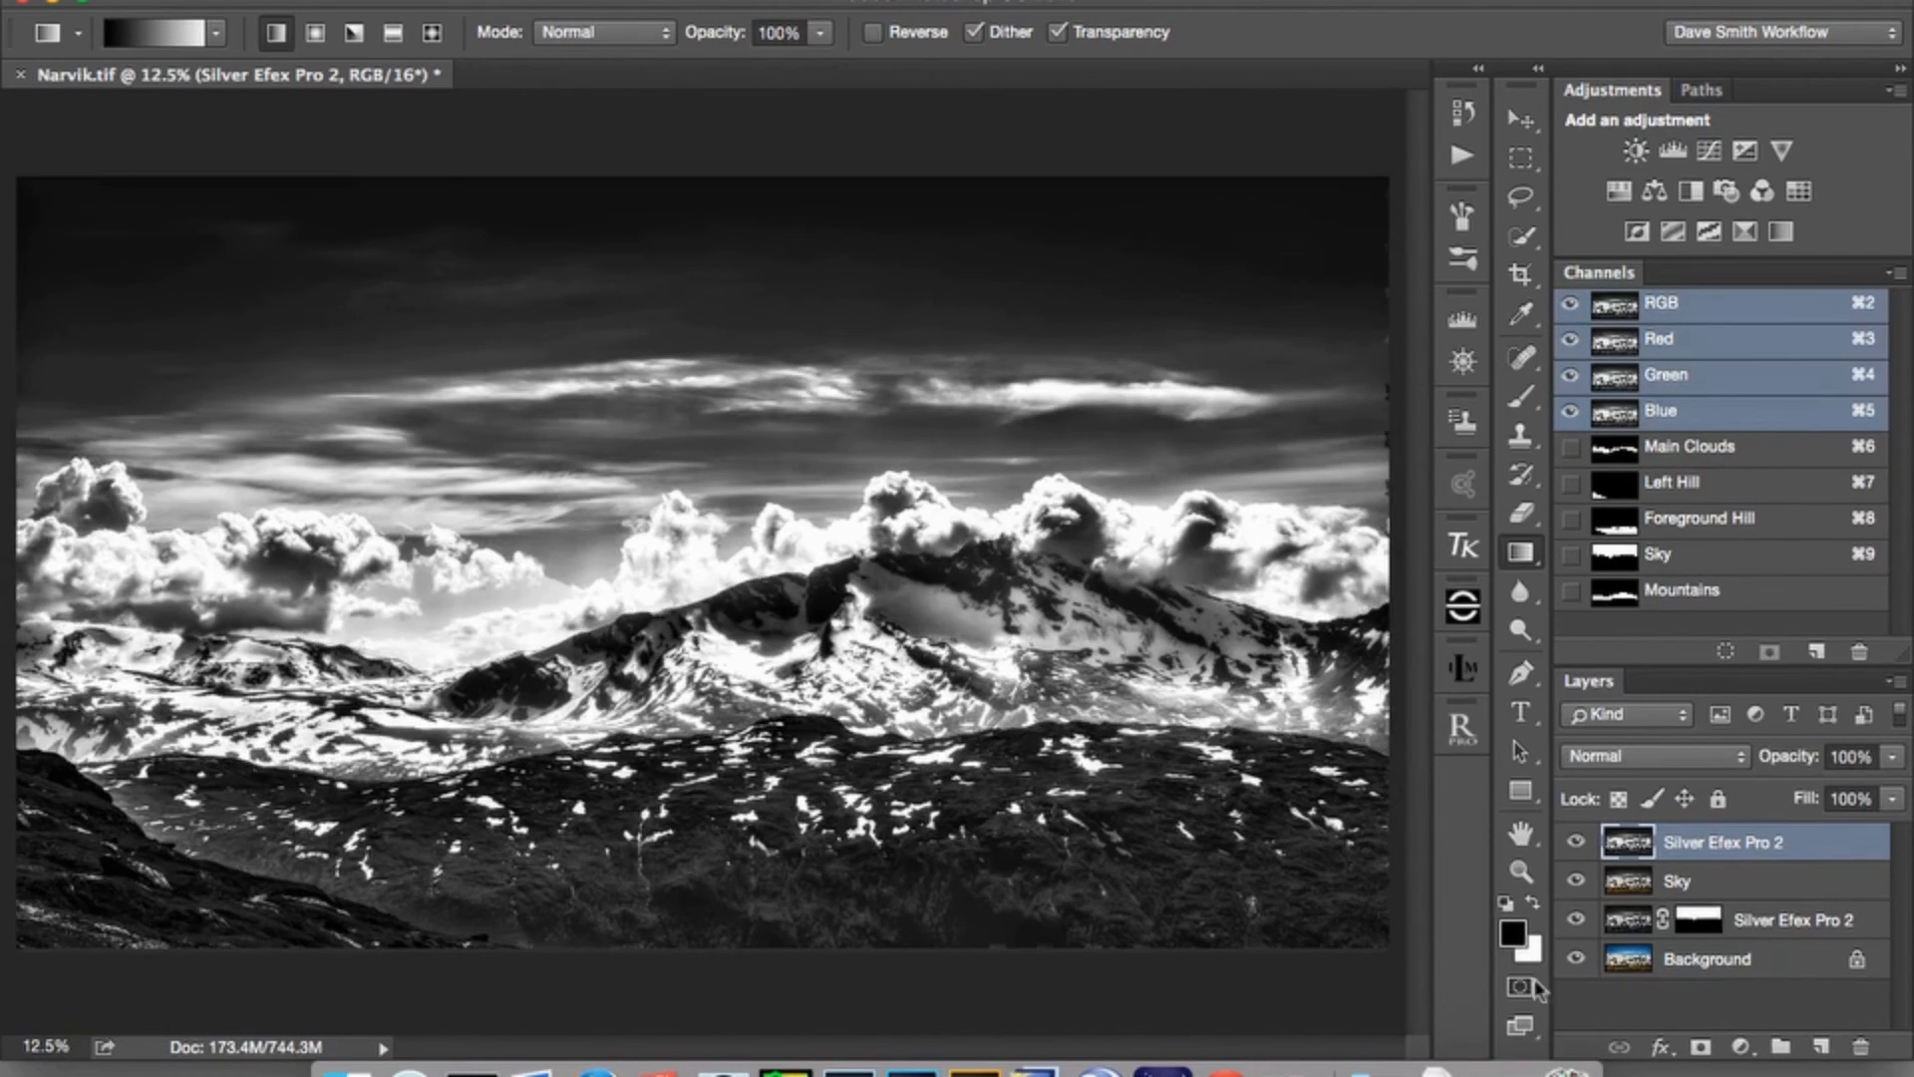
Add a blank white mask to the top Silver Efex Pro 2 layer and restore the last selection.
click(1702, 1046)
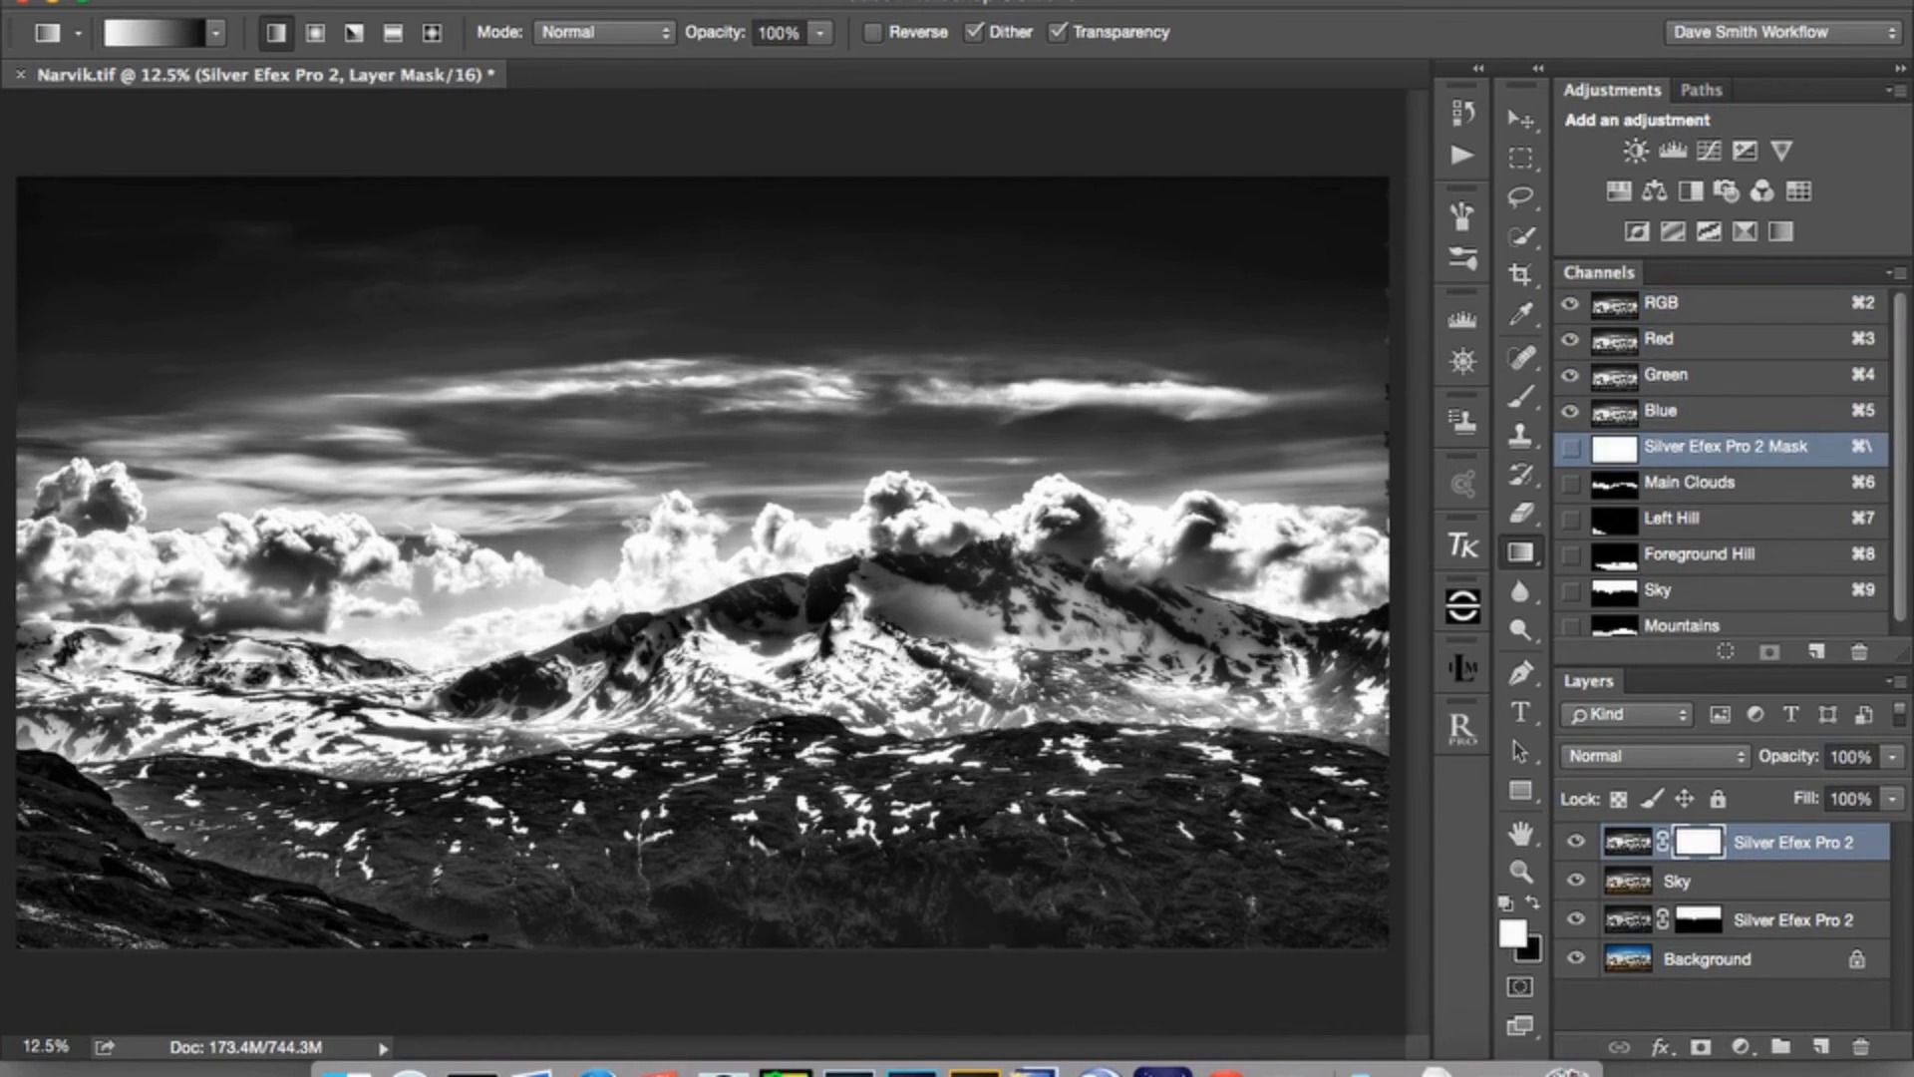
click(643, 3)
click(678, 53)
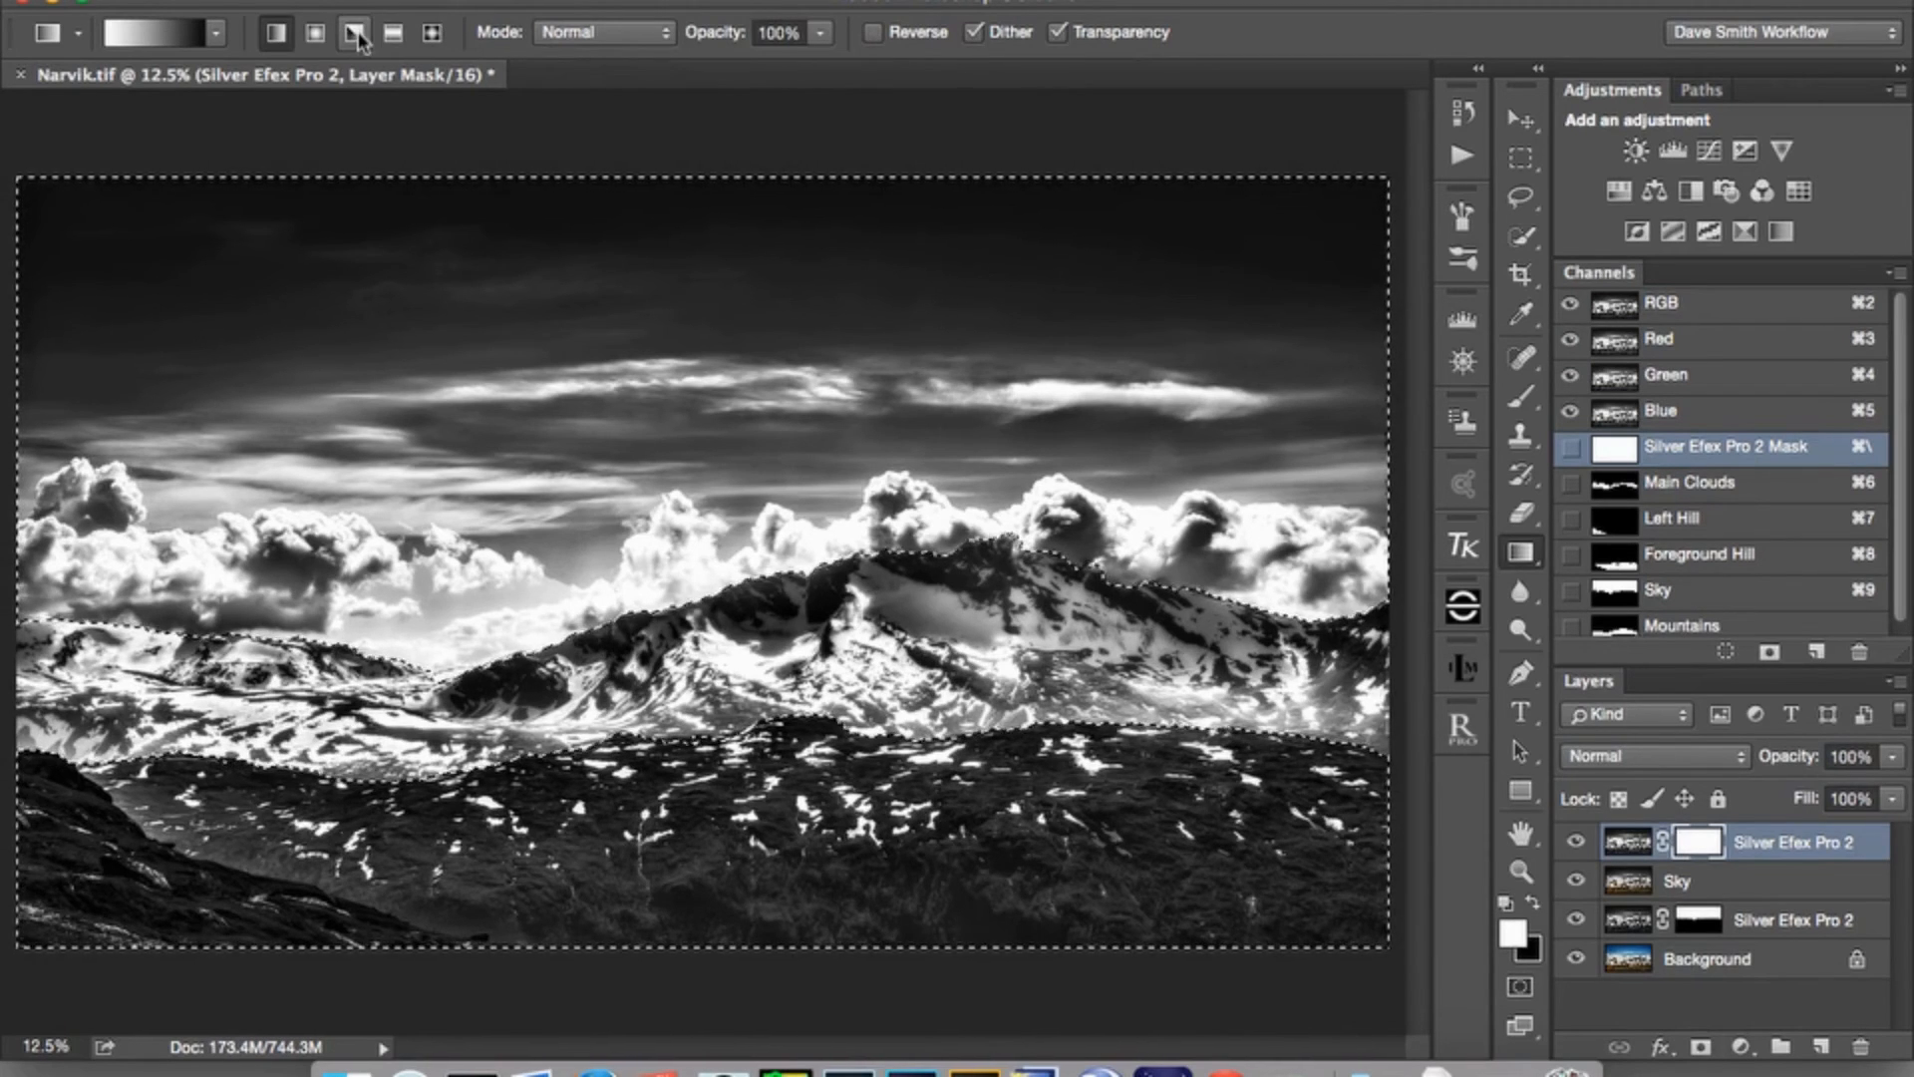
Draw a reflected gradient on the mask from mid-mountain up to the peak line, white fading to black, and inspect the mask alone.
click(394, 40)
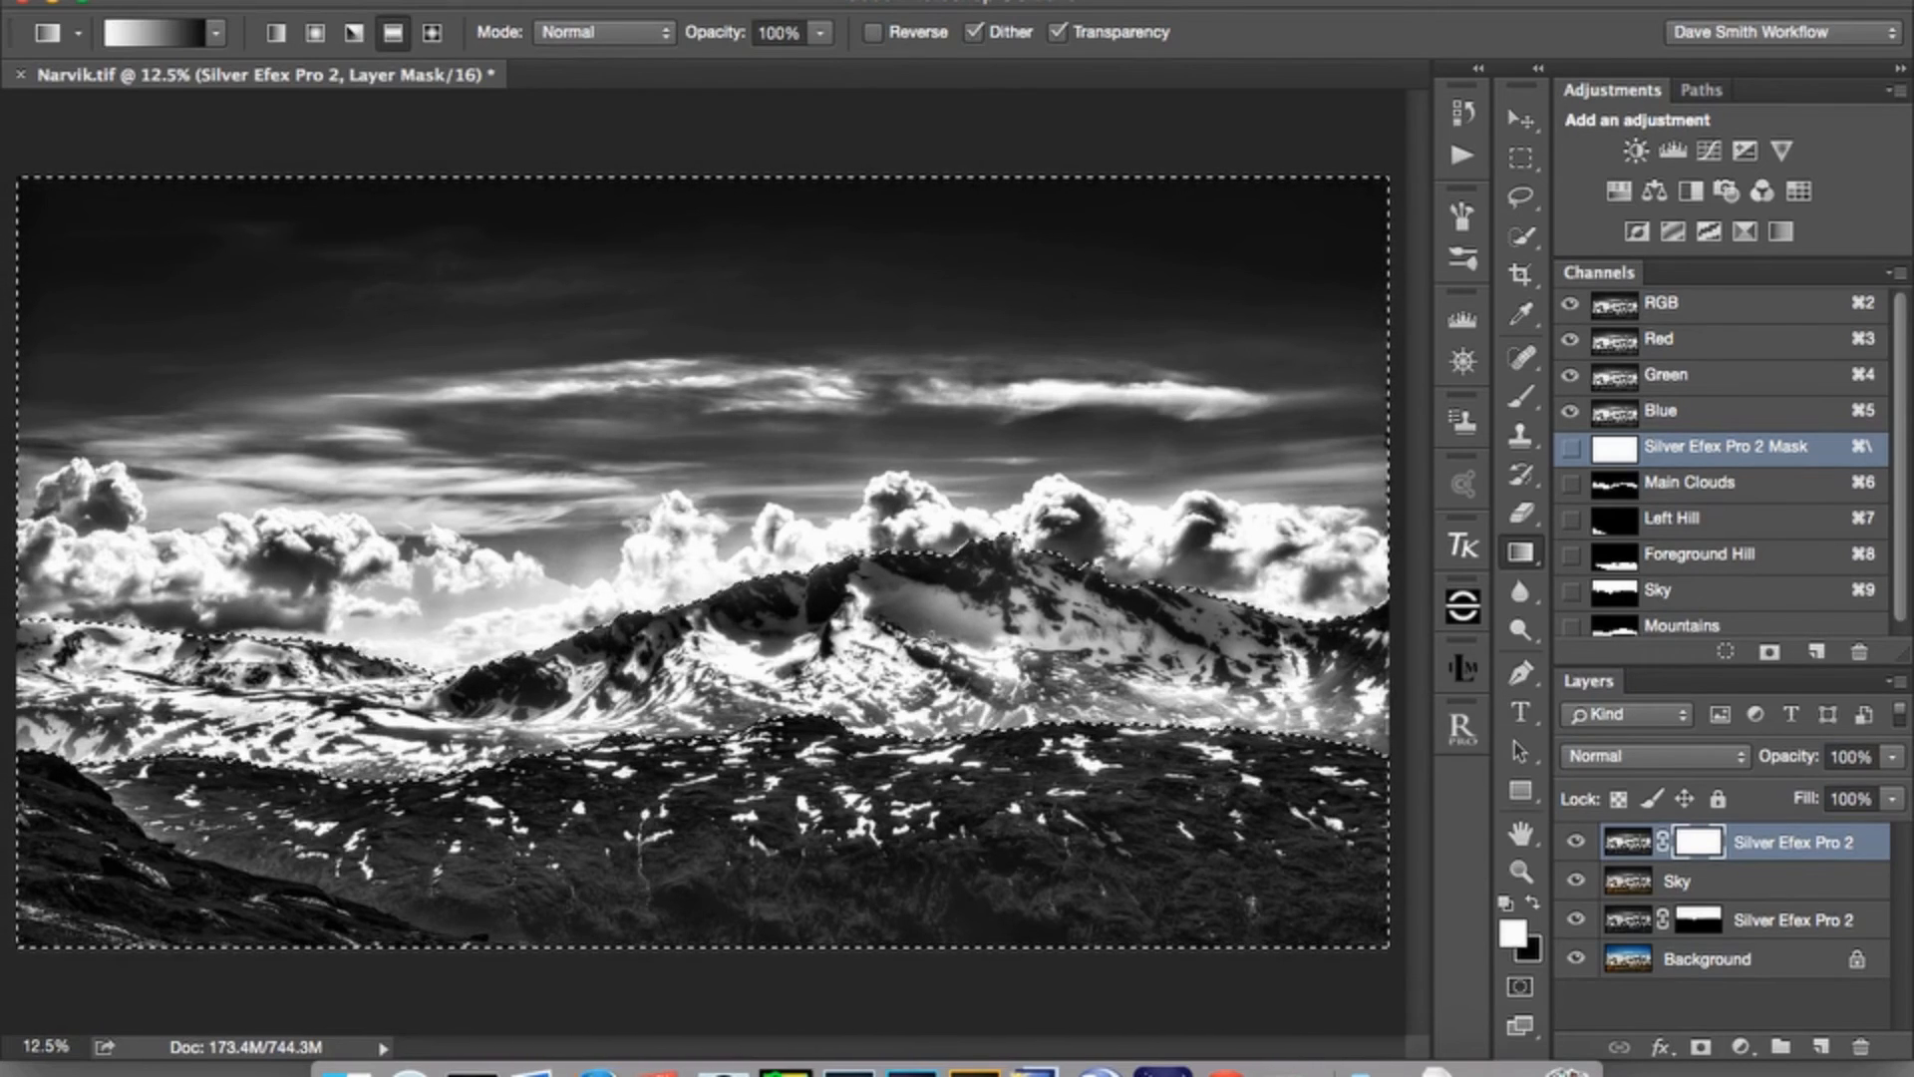
drag(932, 635, 932, 544)
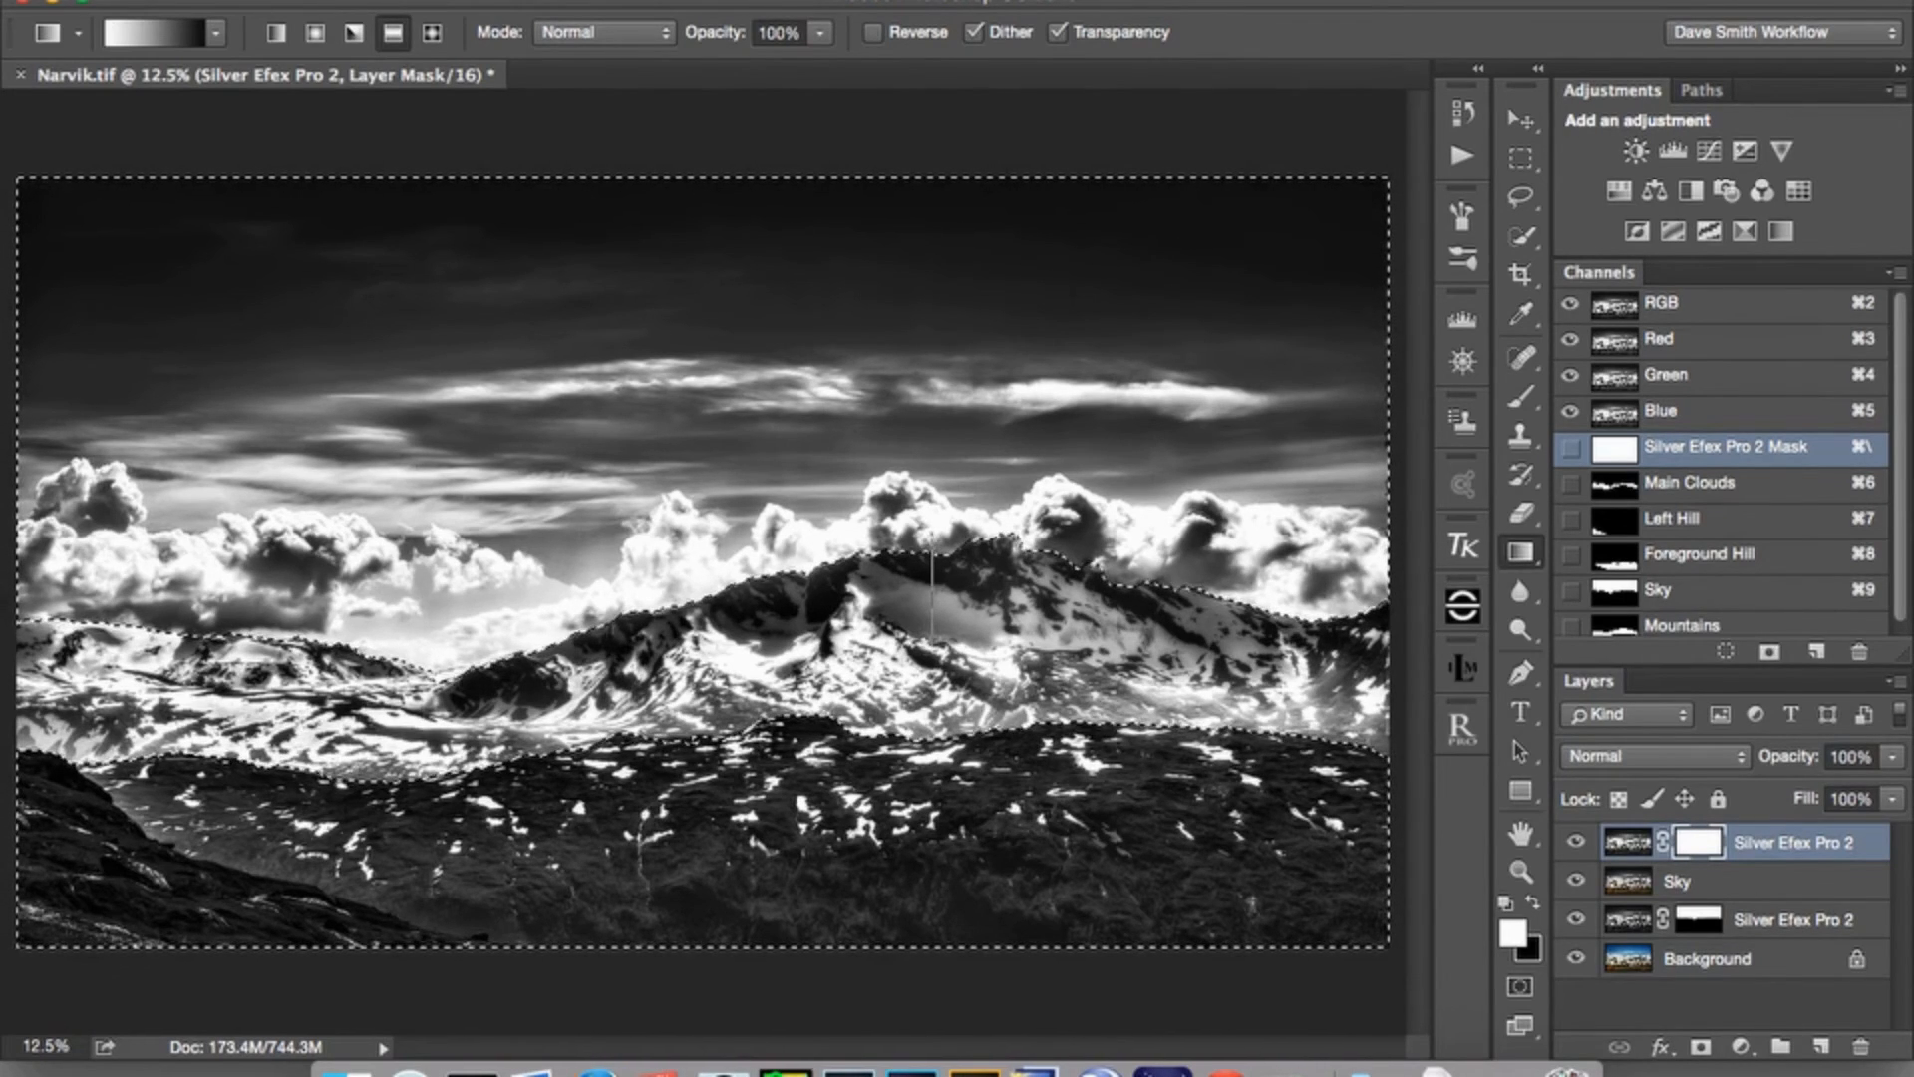
drag(932, 544, 932, 544)
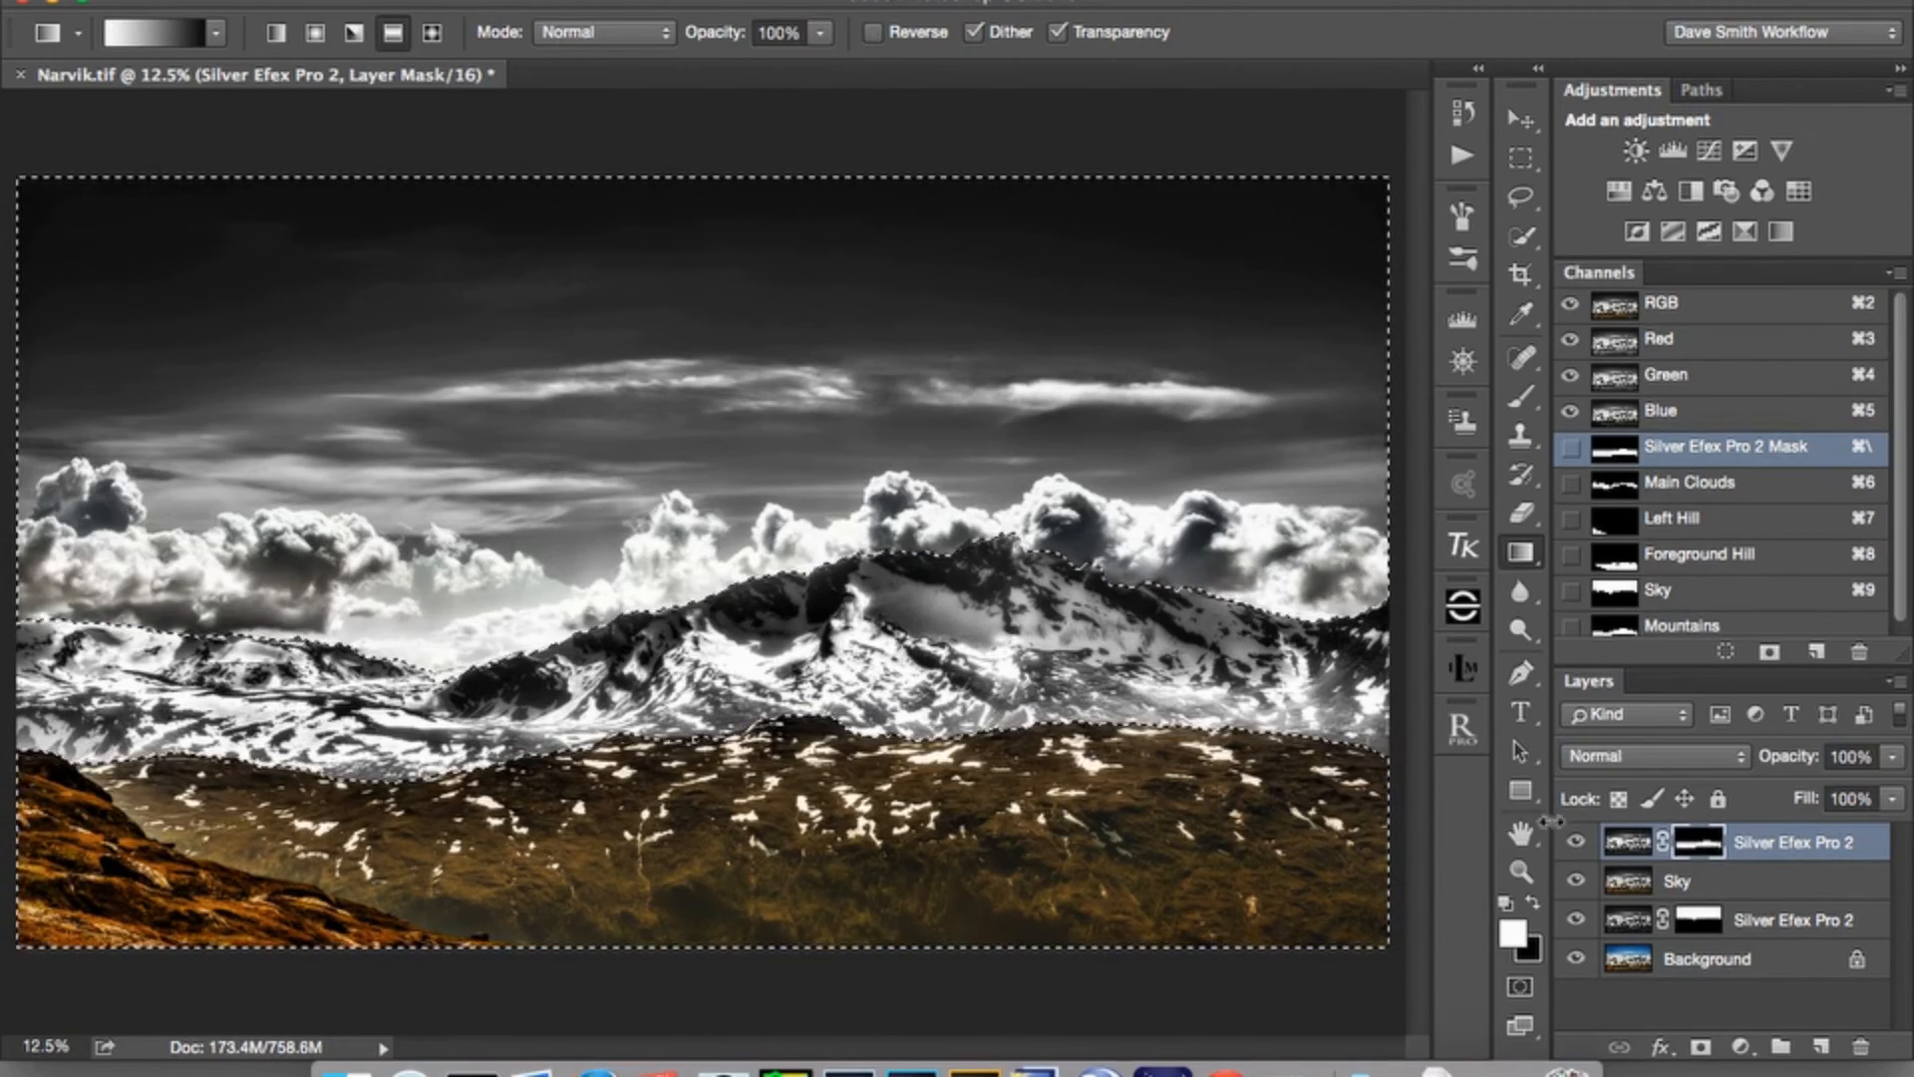
alt+click(1701, 846)
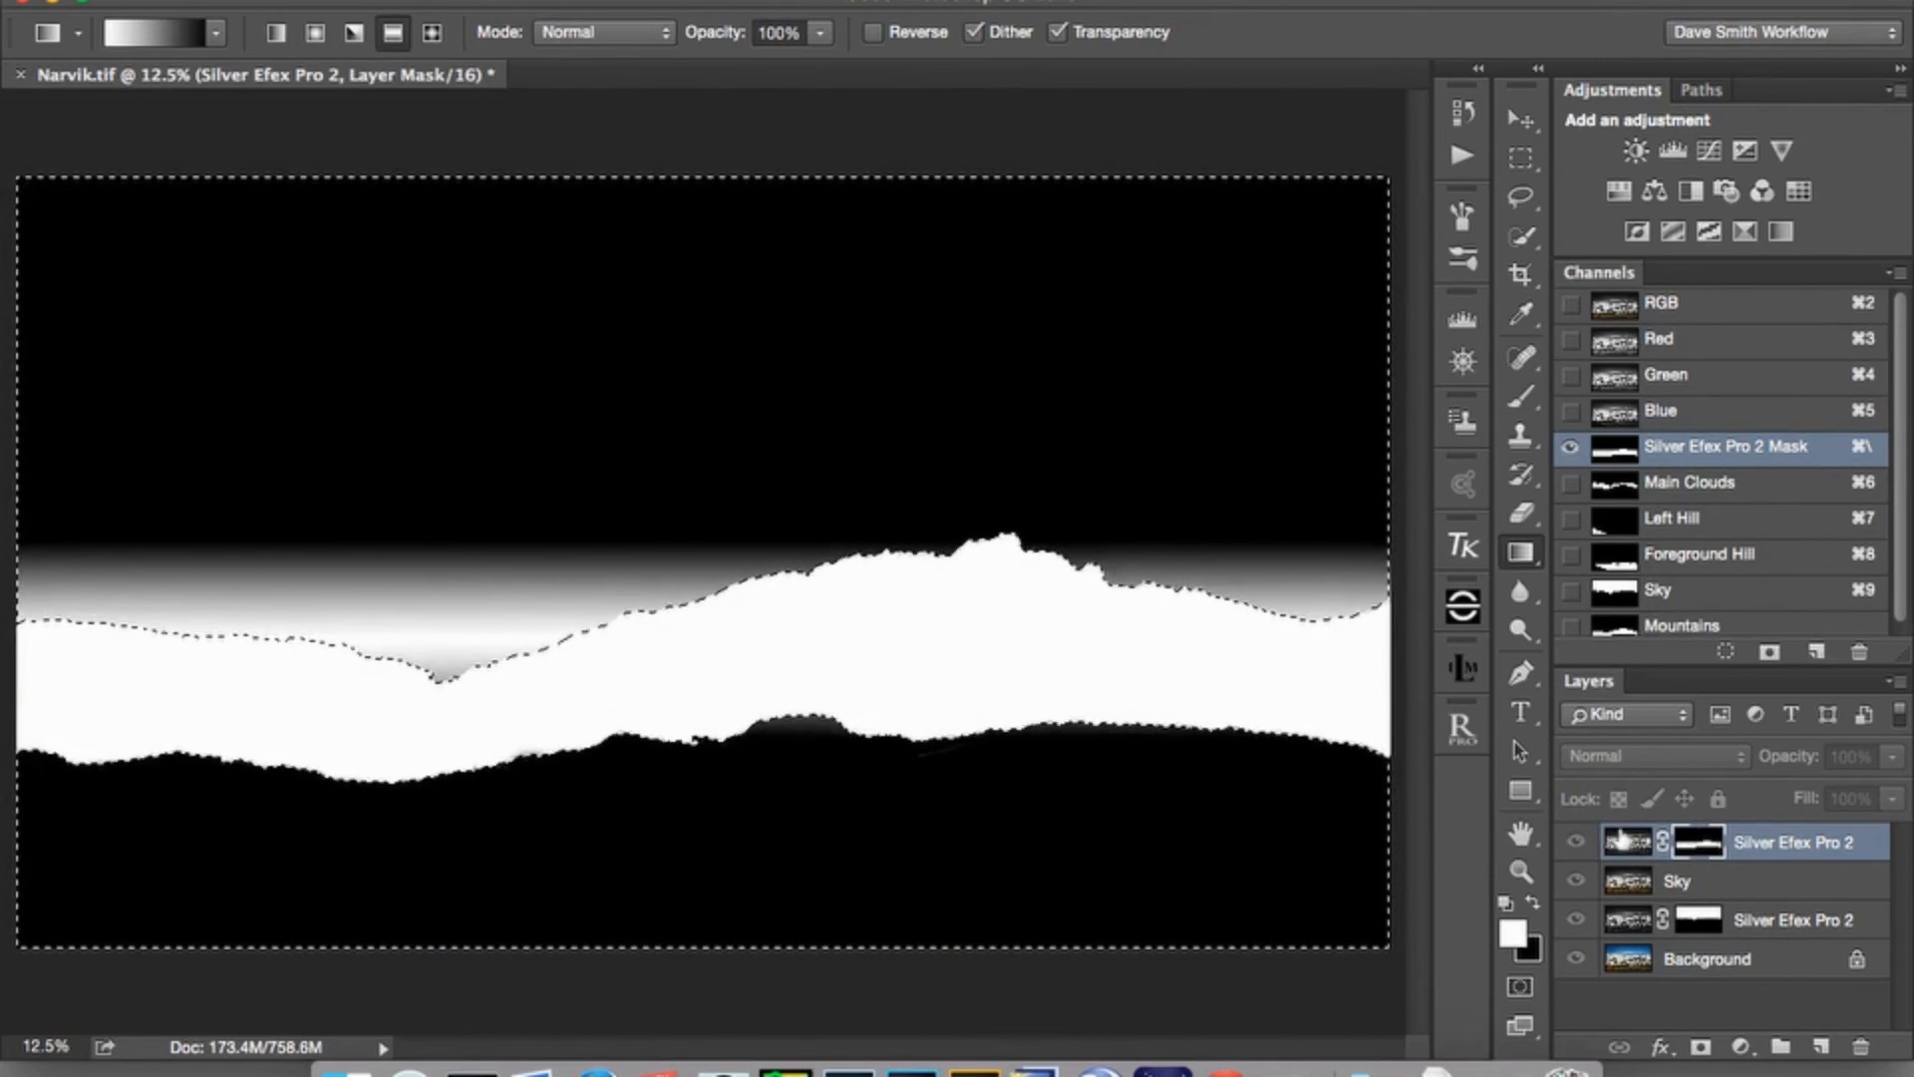
click(1623, 842)
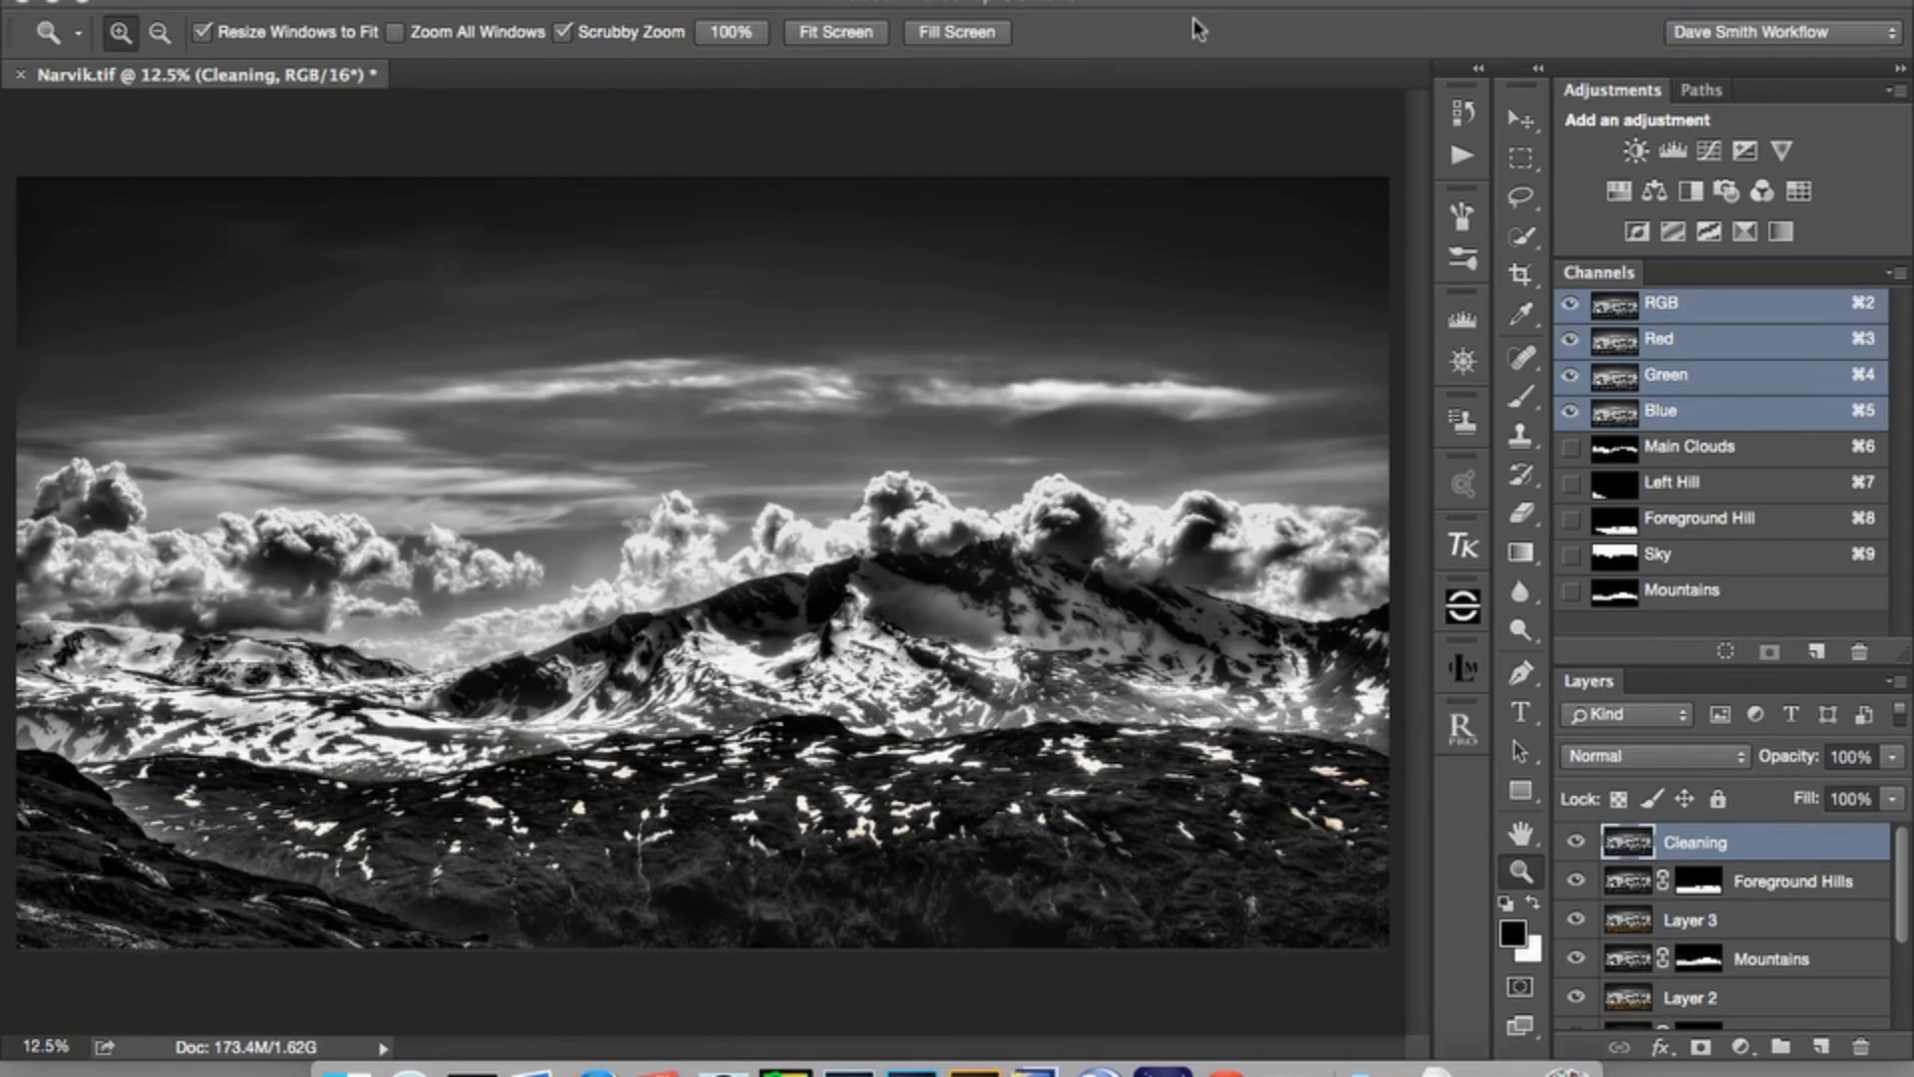
Compare the finished black-and-white composite with the Background layer alone, leaving all layers visible.
scroll(1627, 889, down, 3)
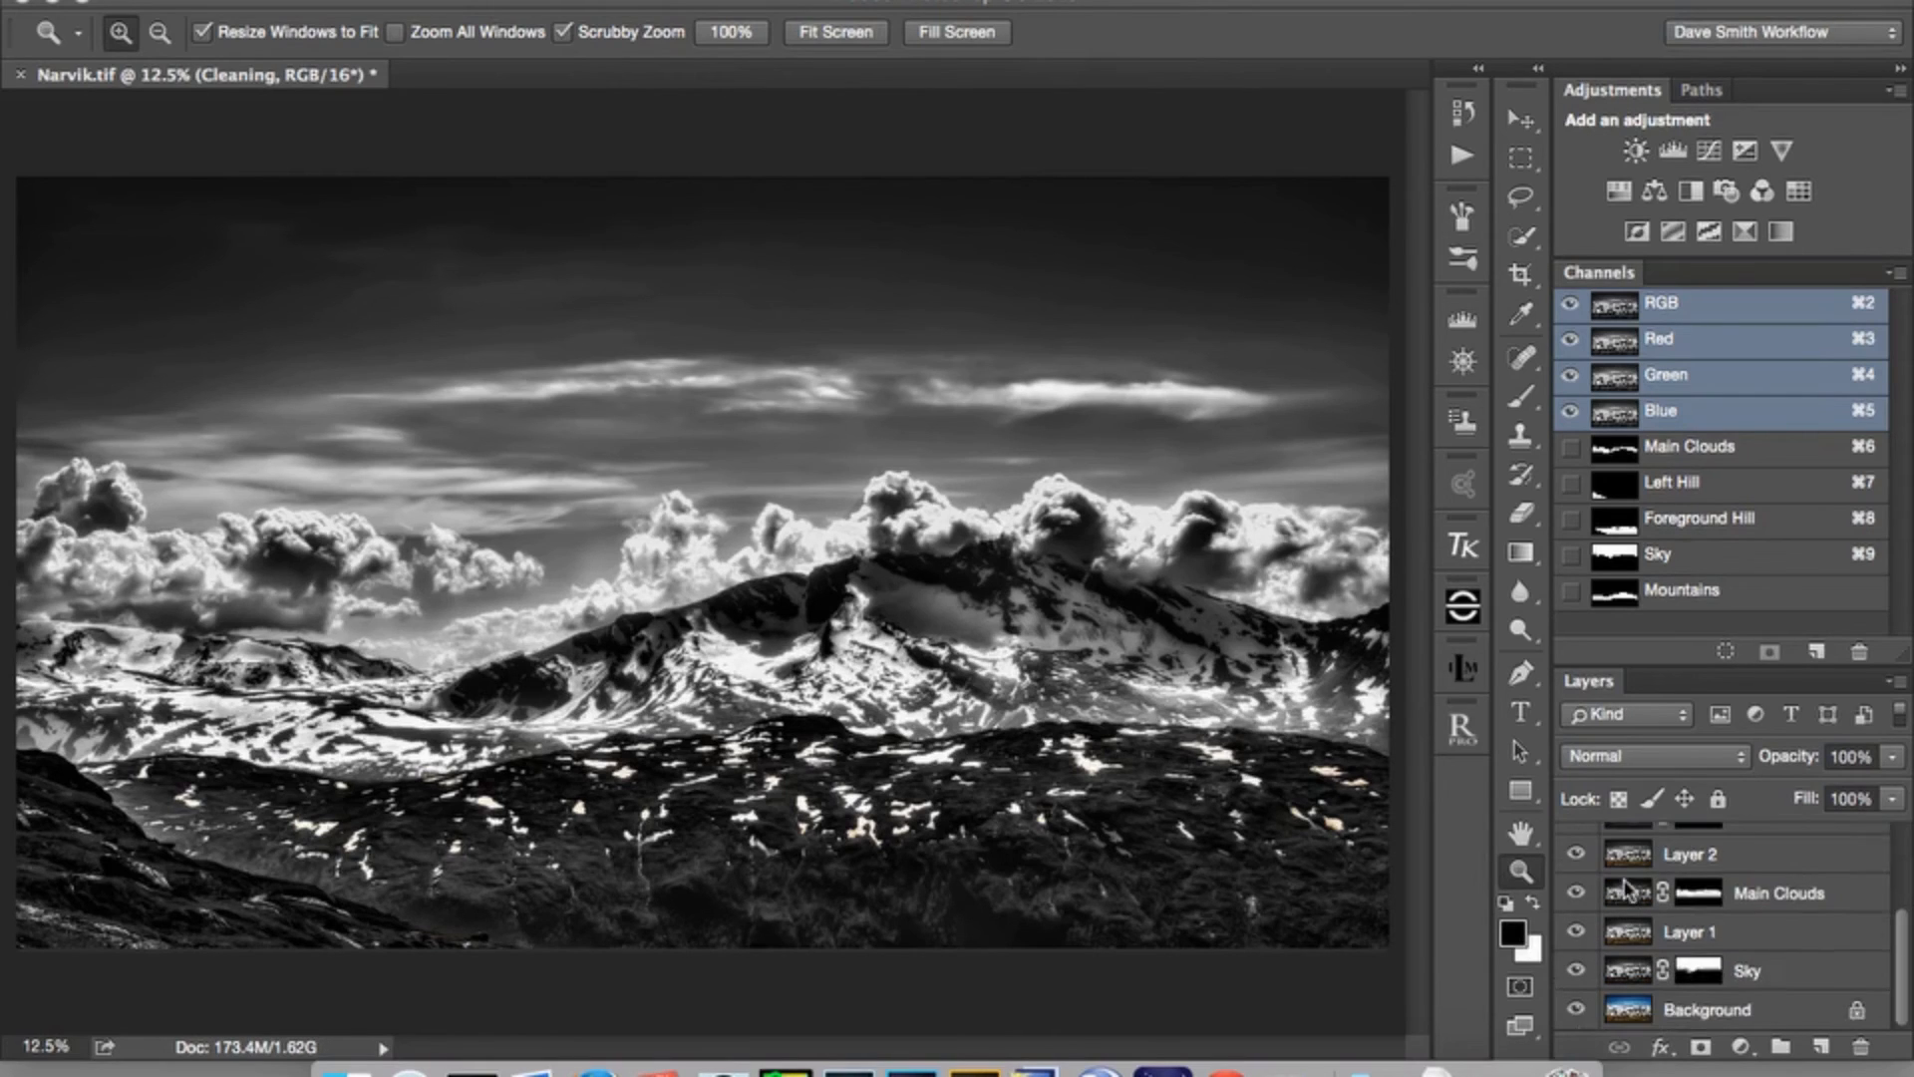
alt+click(1576, 1010)
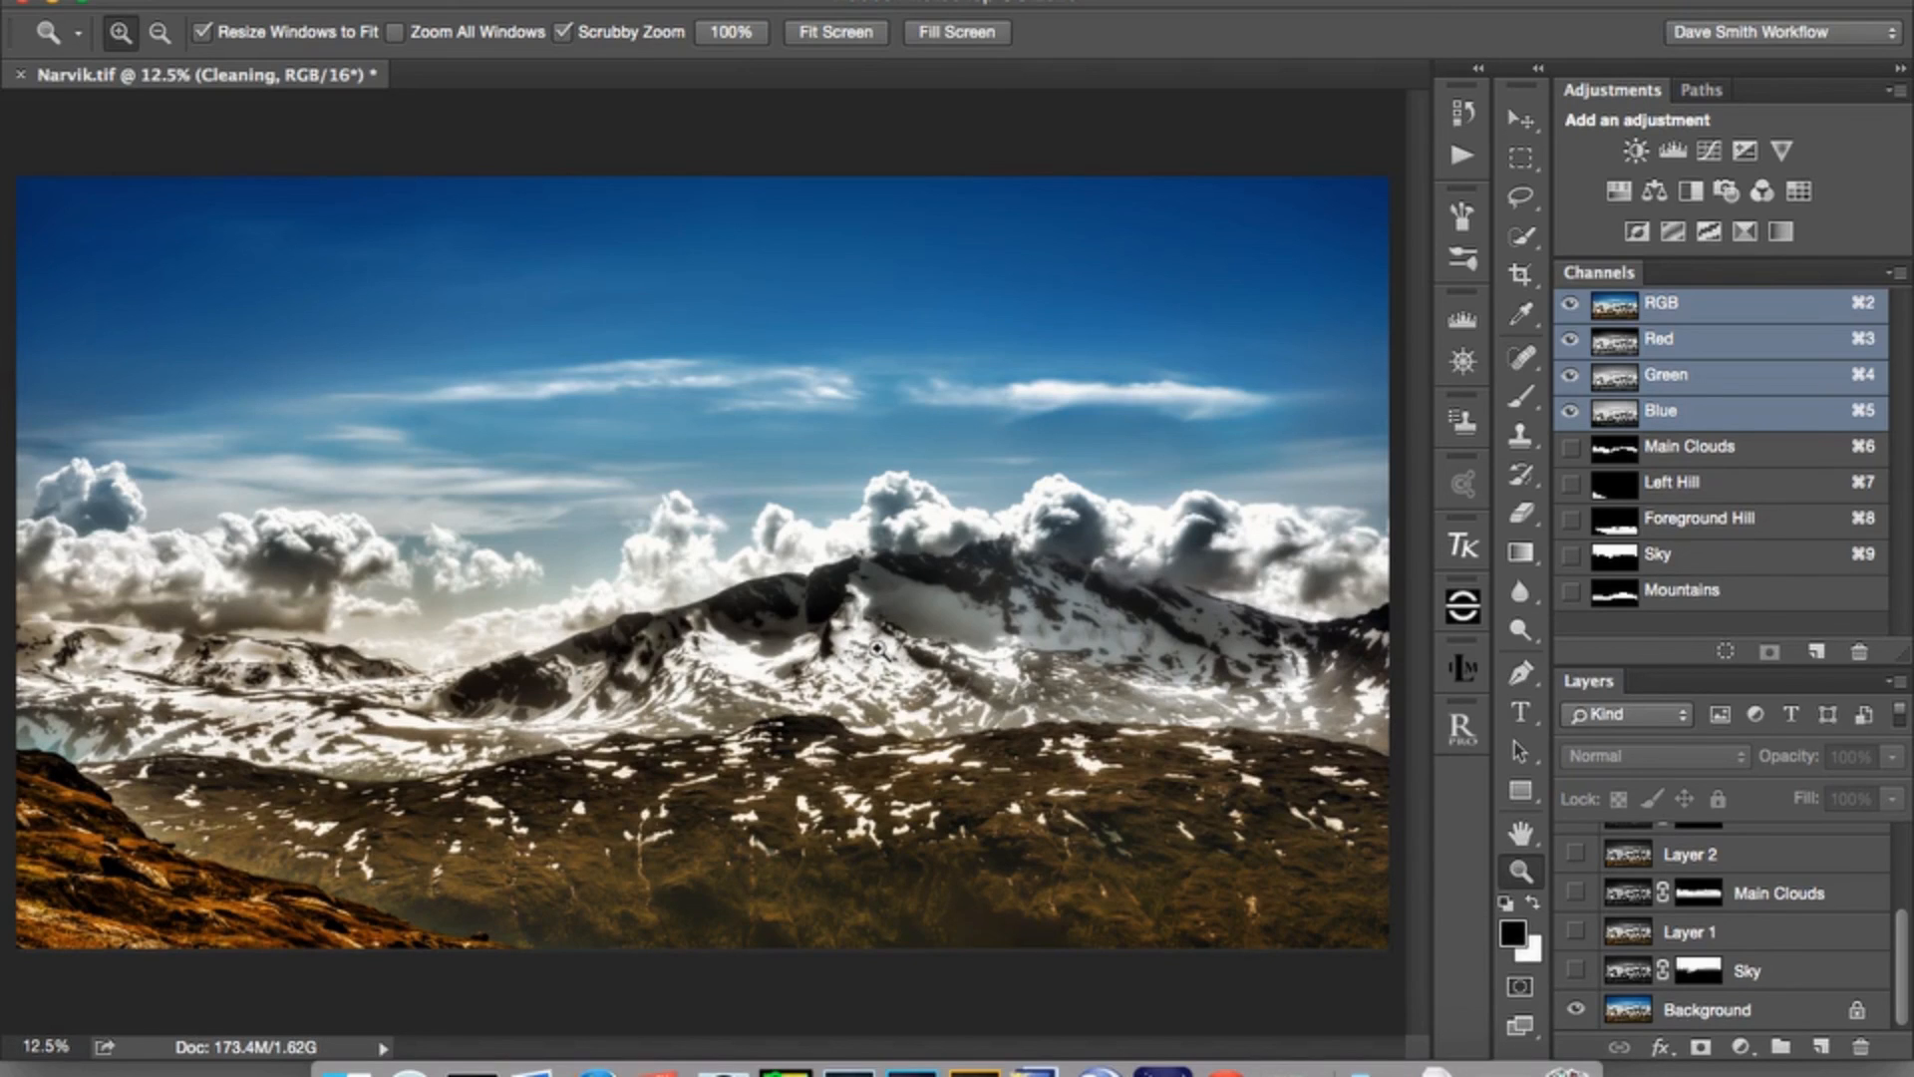
alt+click(1578, 1011)
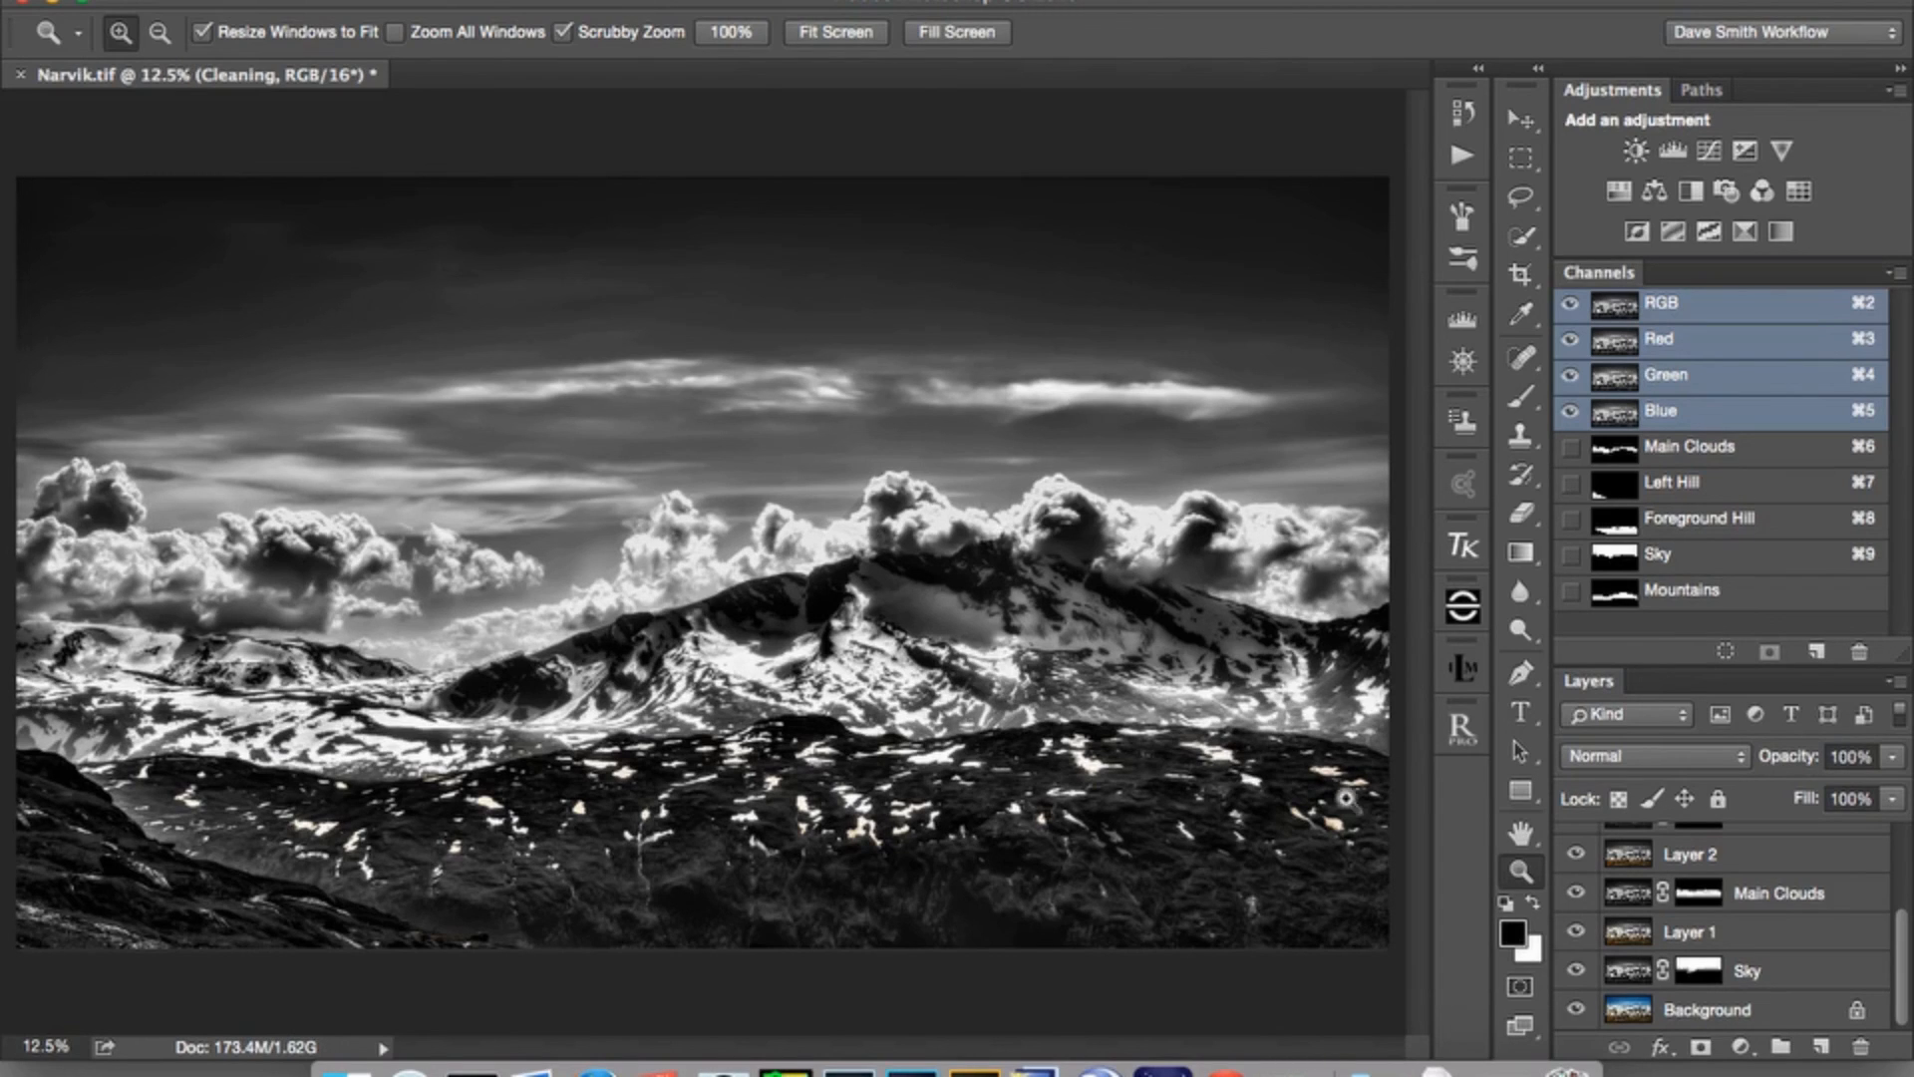
alt+click(1576, 1011)
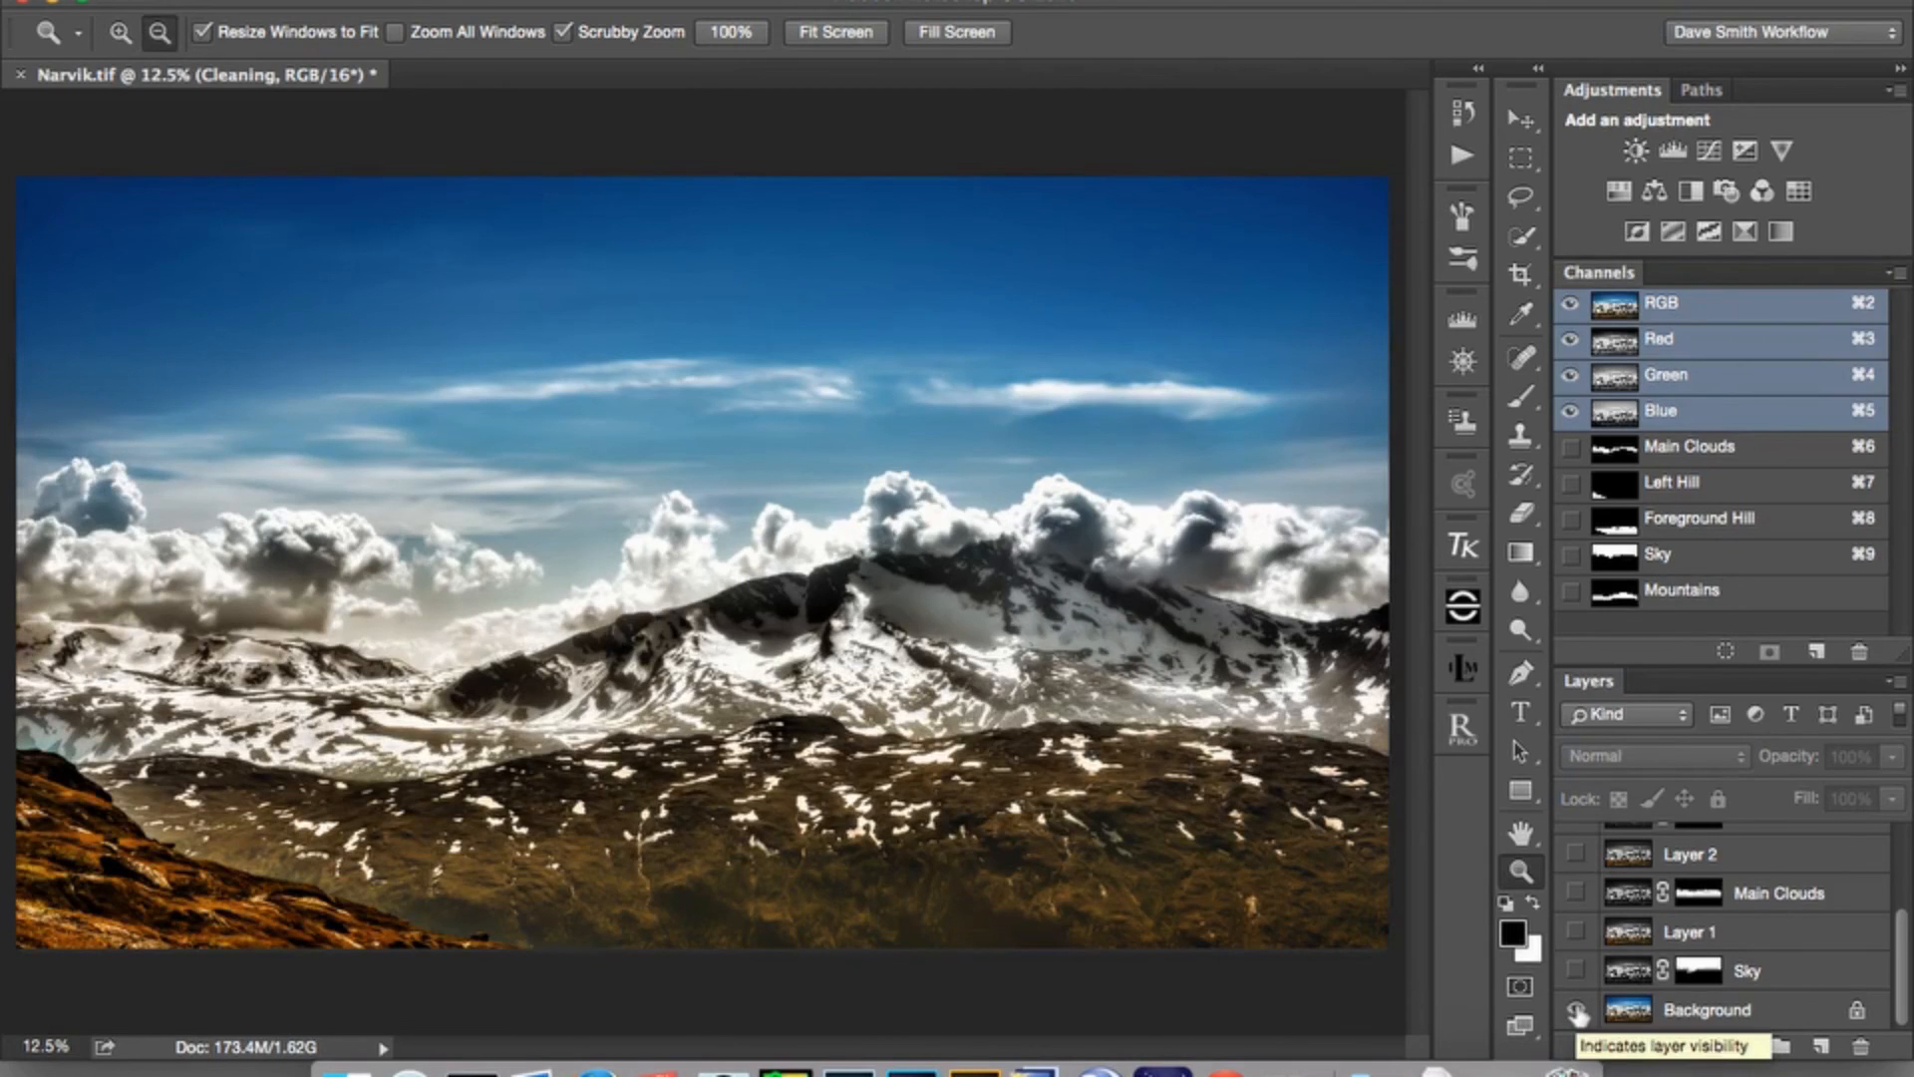
alt+click(1576, 1012)
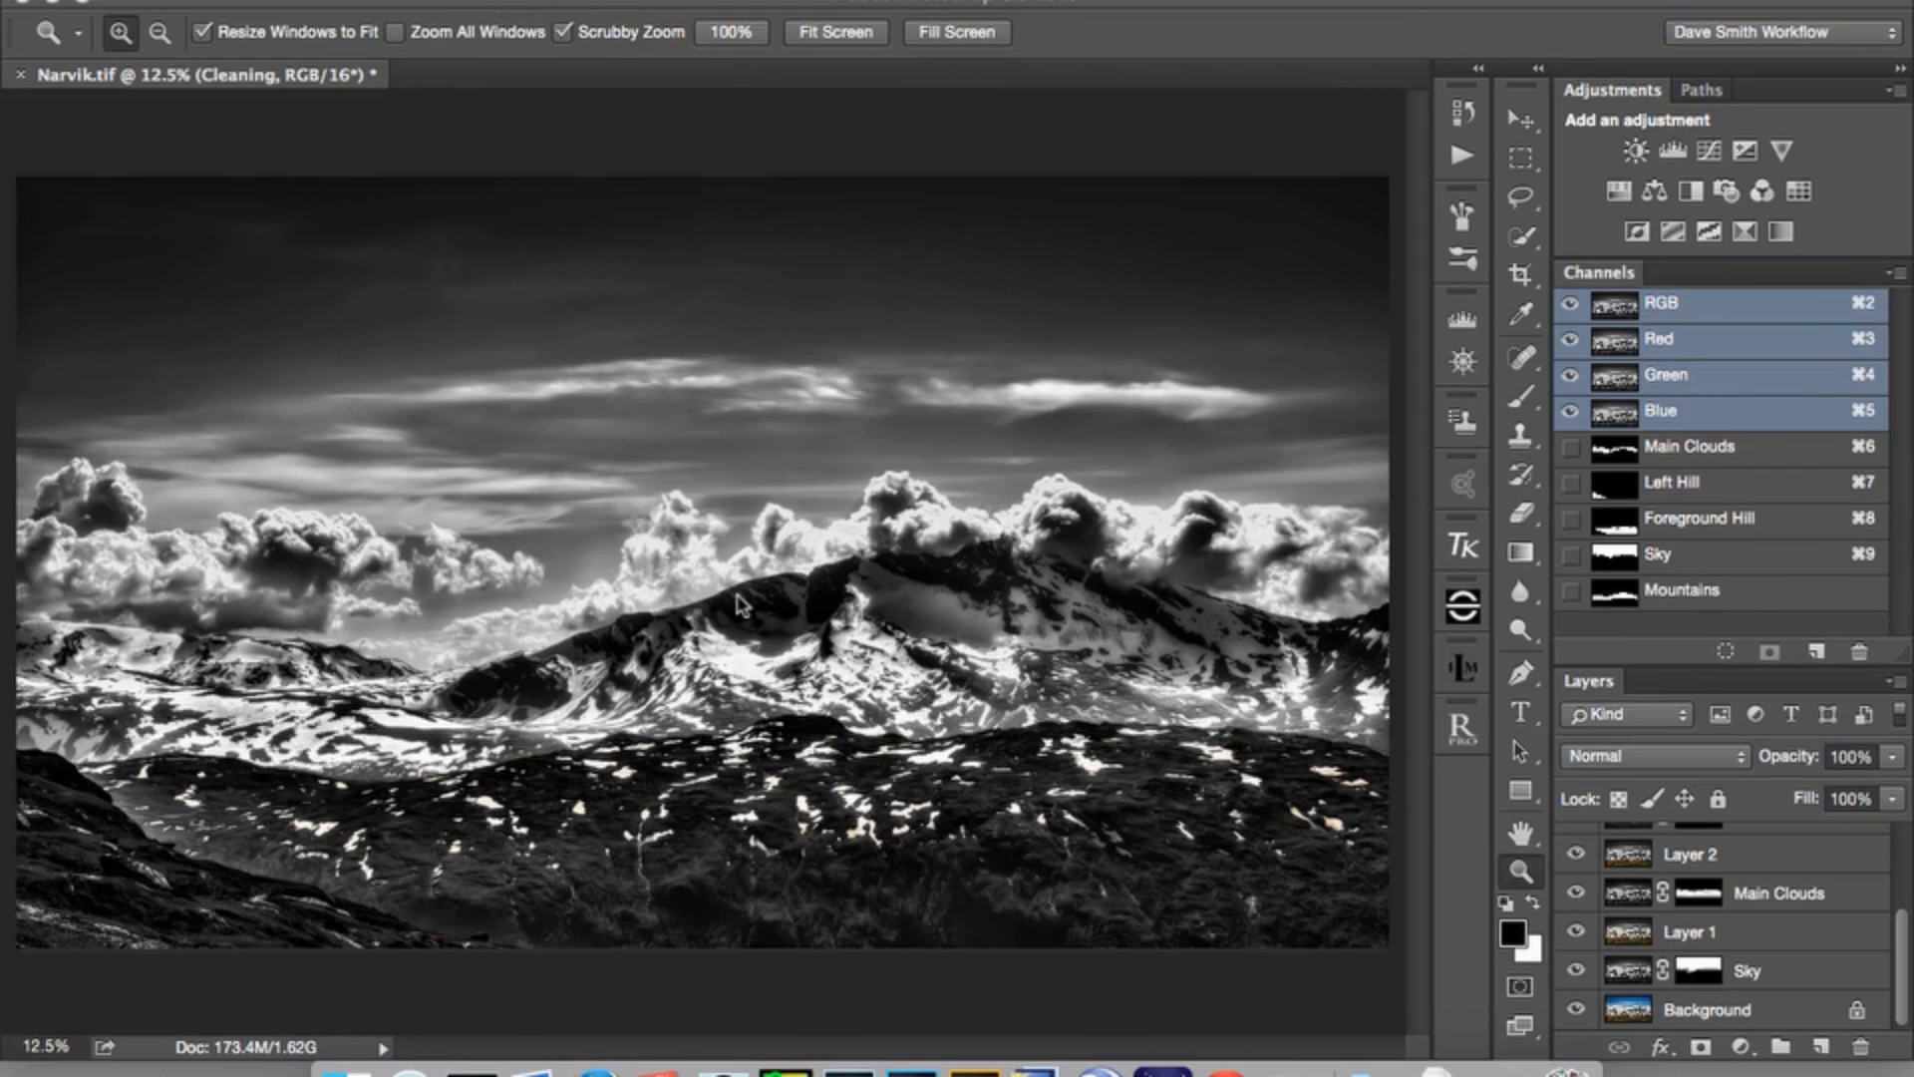
Group all layers from Sky up to Cleaning into a new group named Initial Conversion.
scroll(1768, 935, up, 3)
scroll(1768, 933, down, 4)
scroll(1767, 933, up, 4)
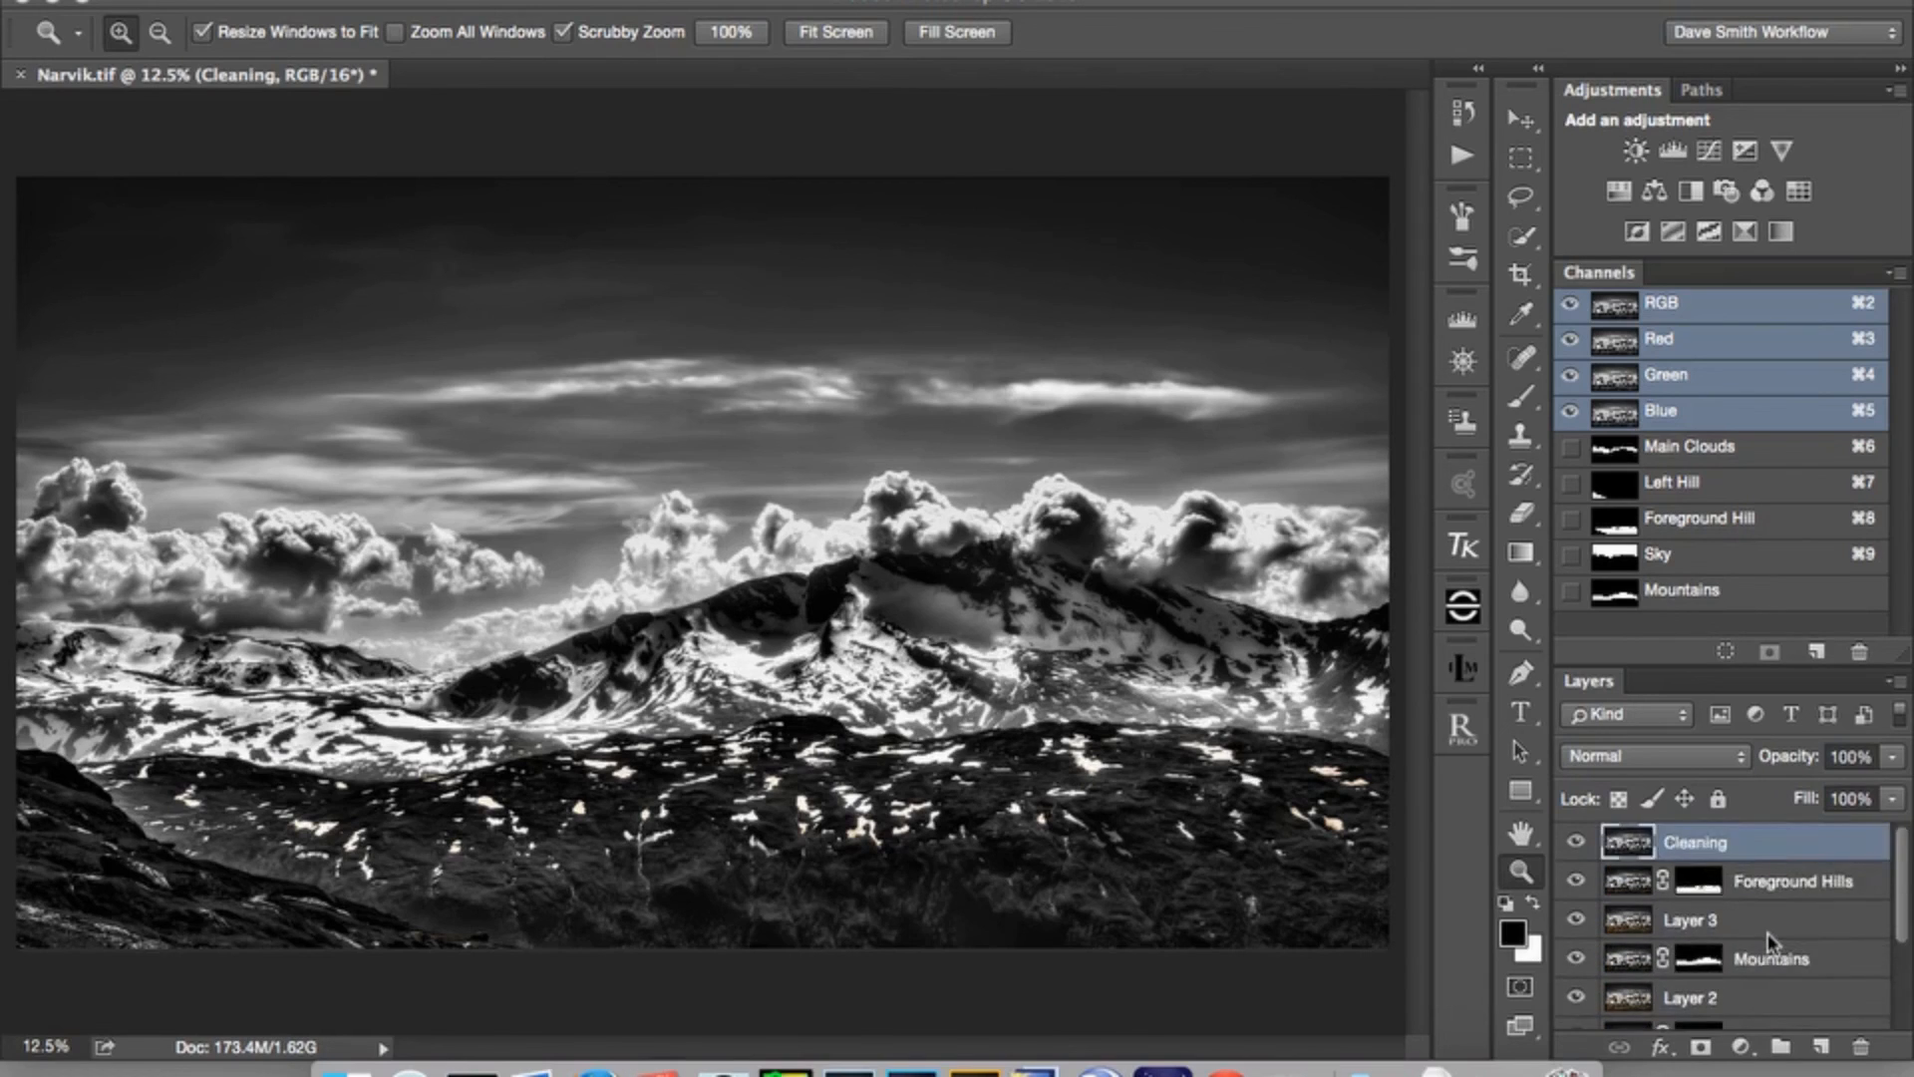
scroll(1768, 933, down, 4)
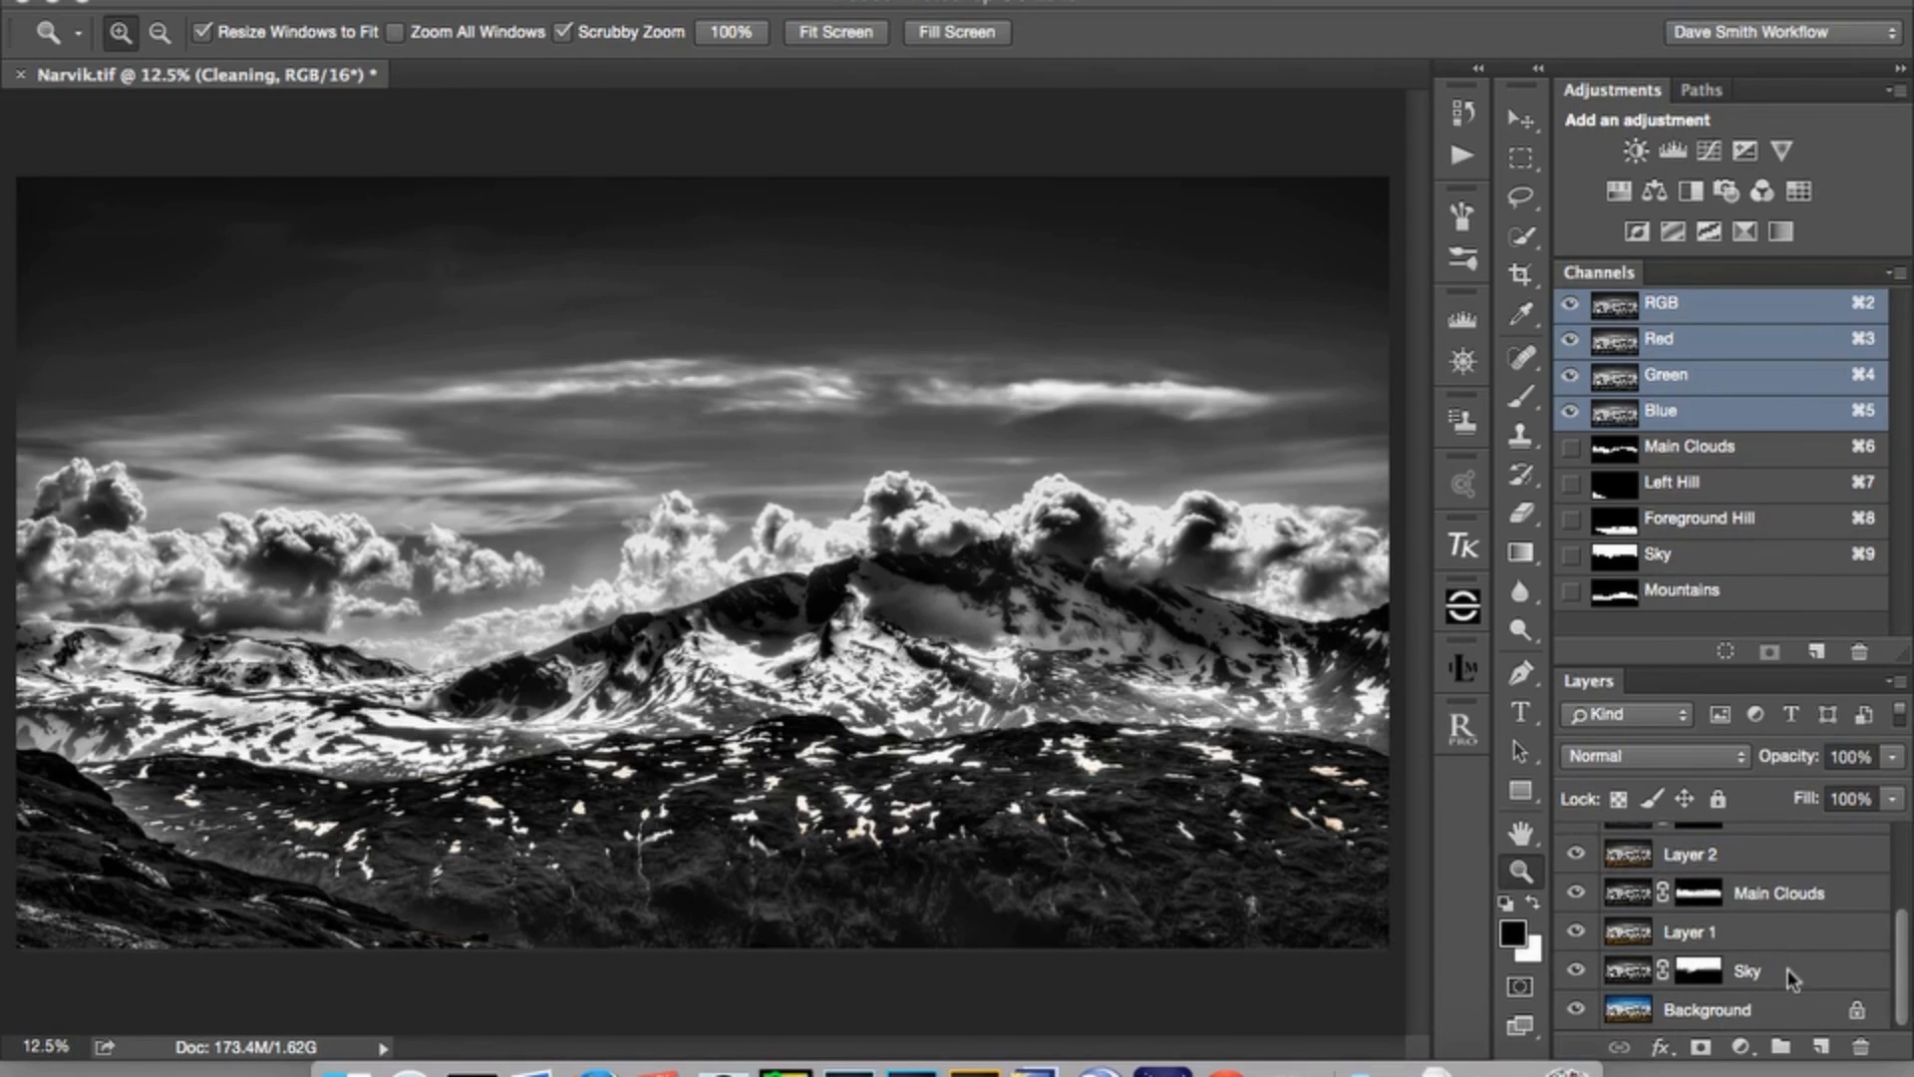
click(1786, 972)
drag(1900, 947, 1904, 866)
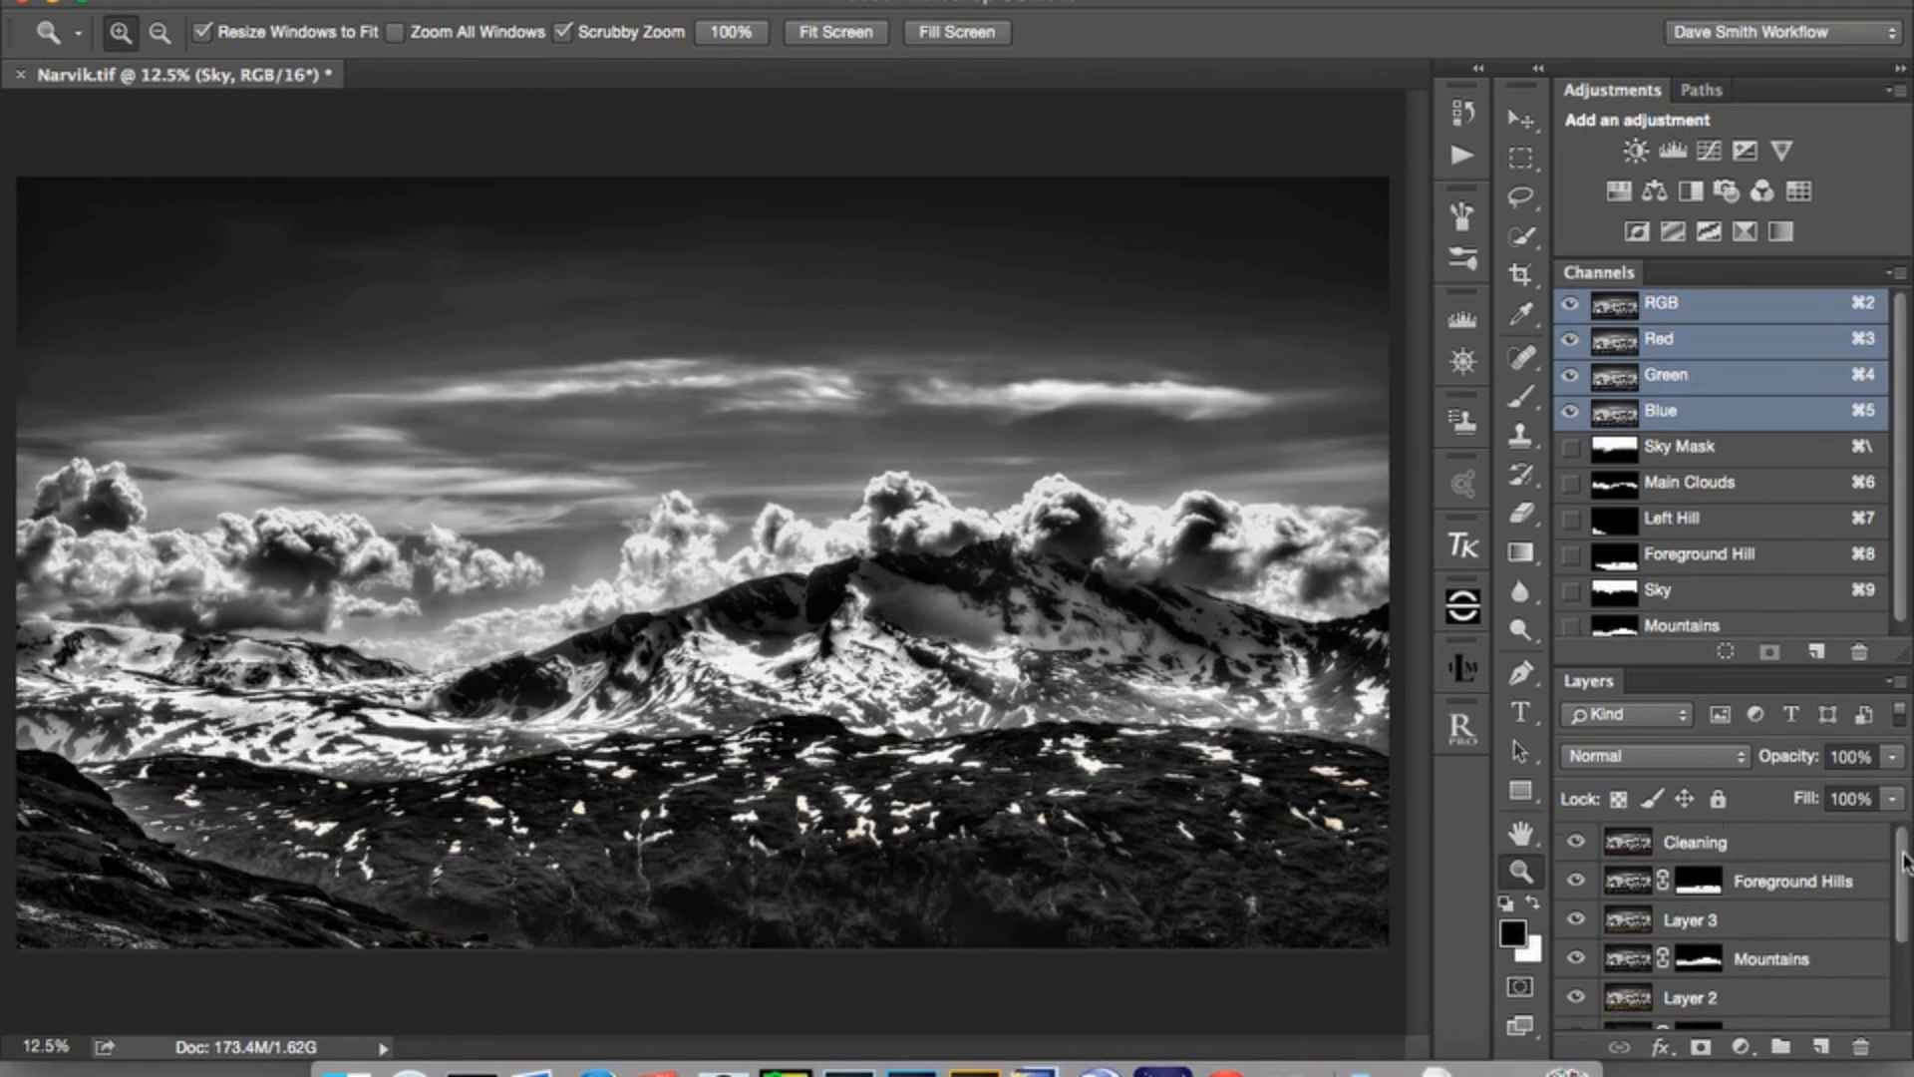
shift+click(1753, 842)
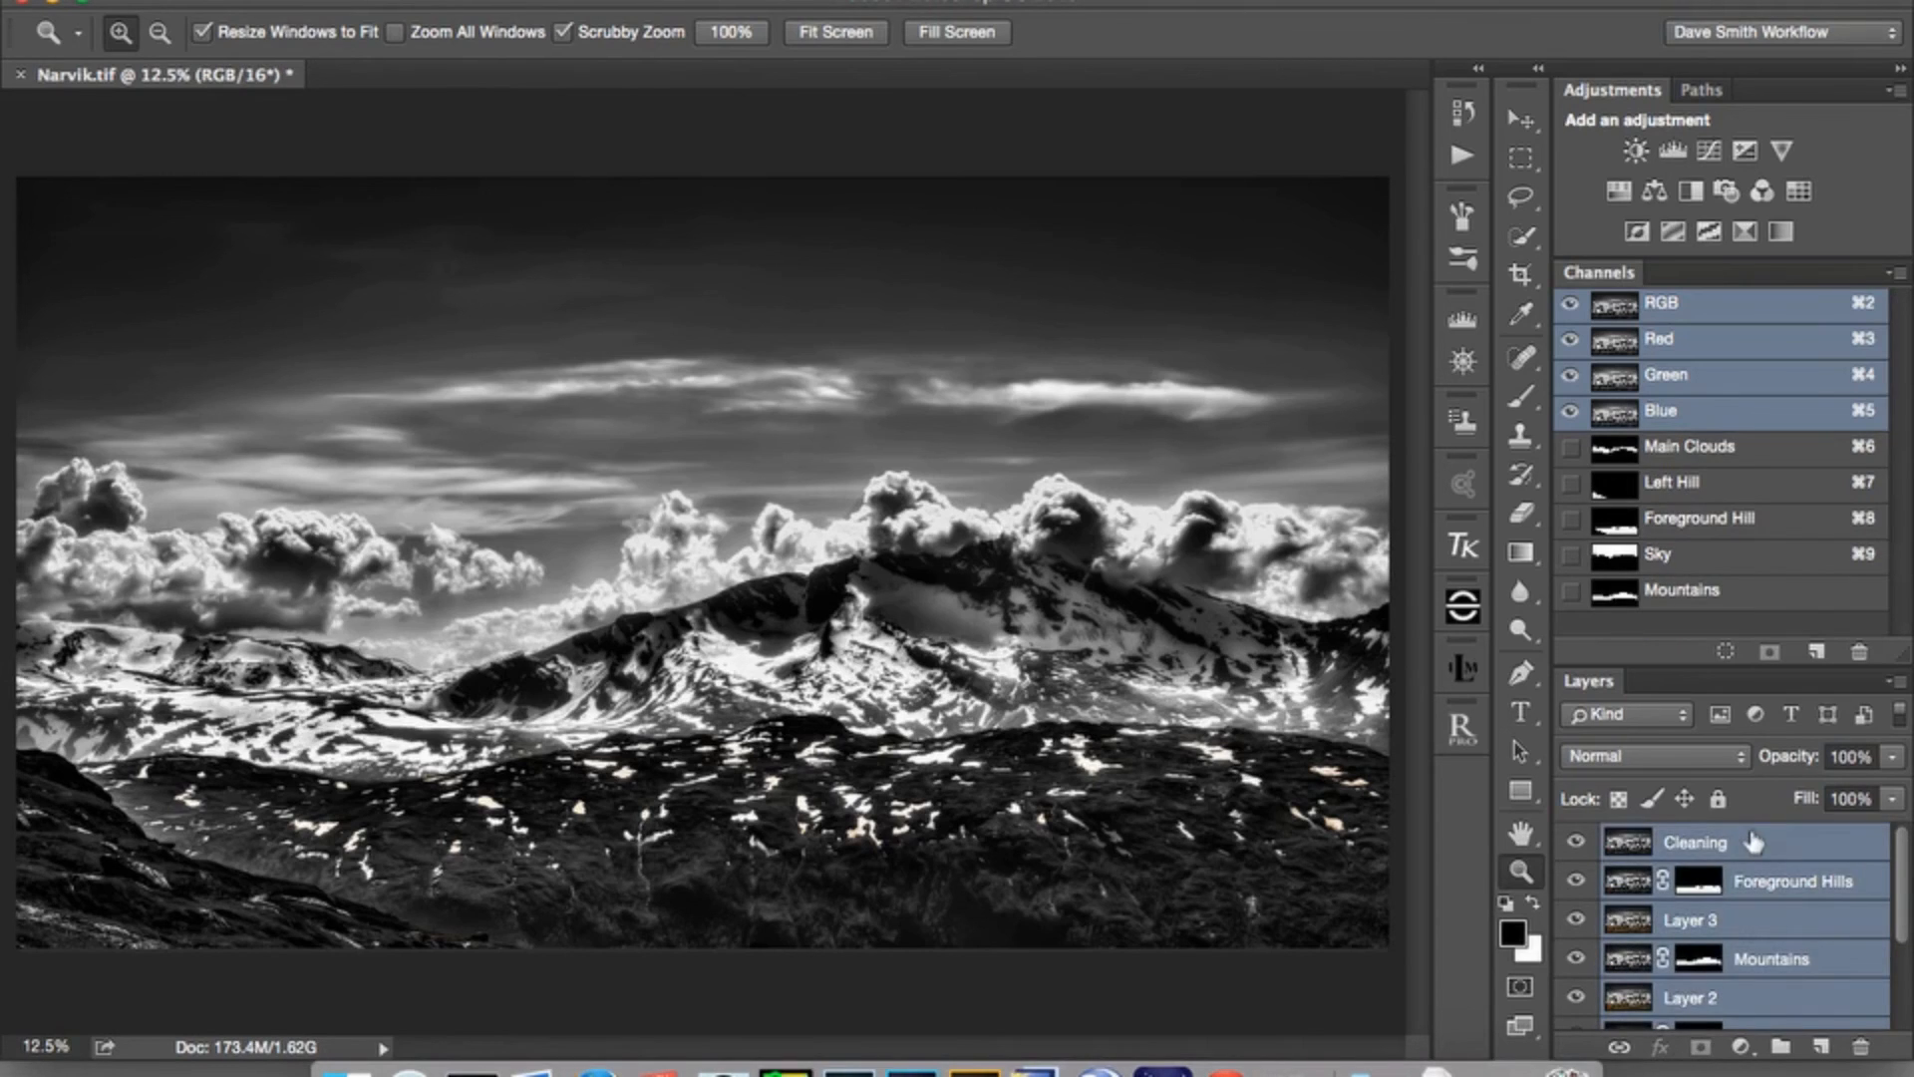
click(1894, 684)
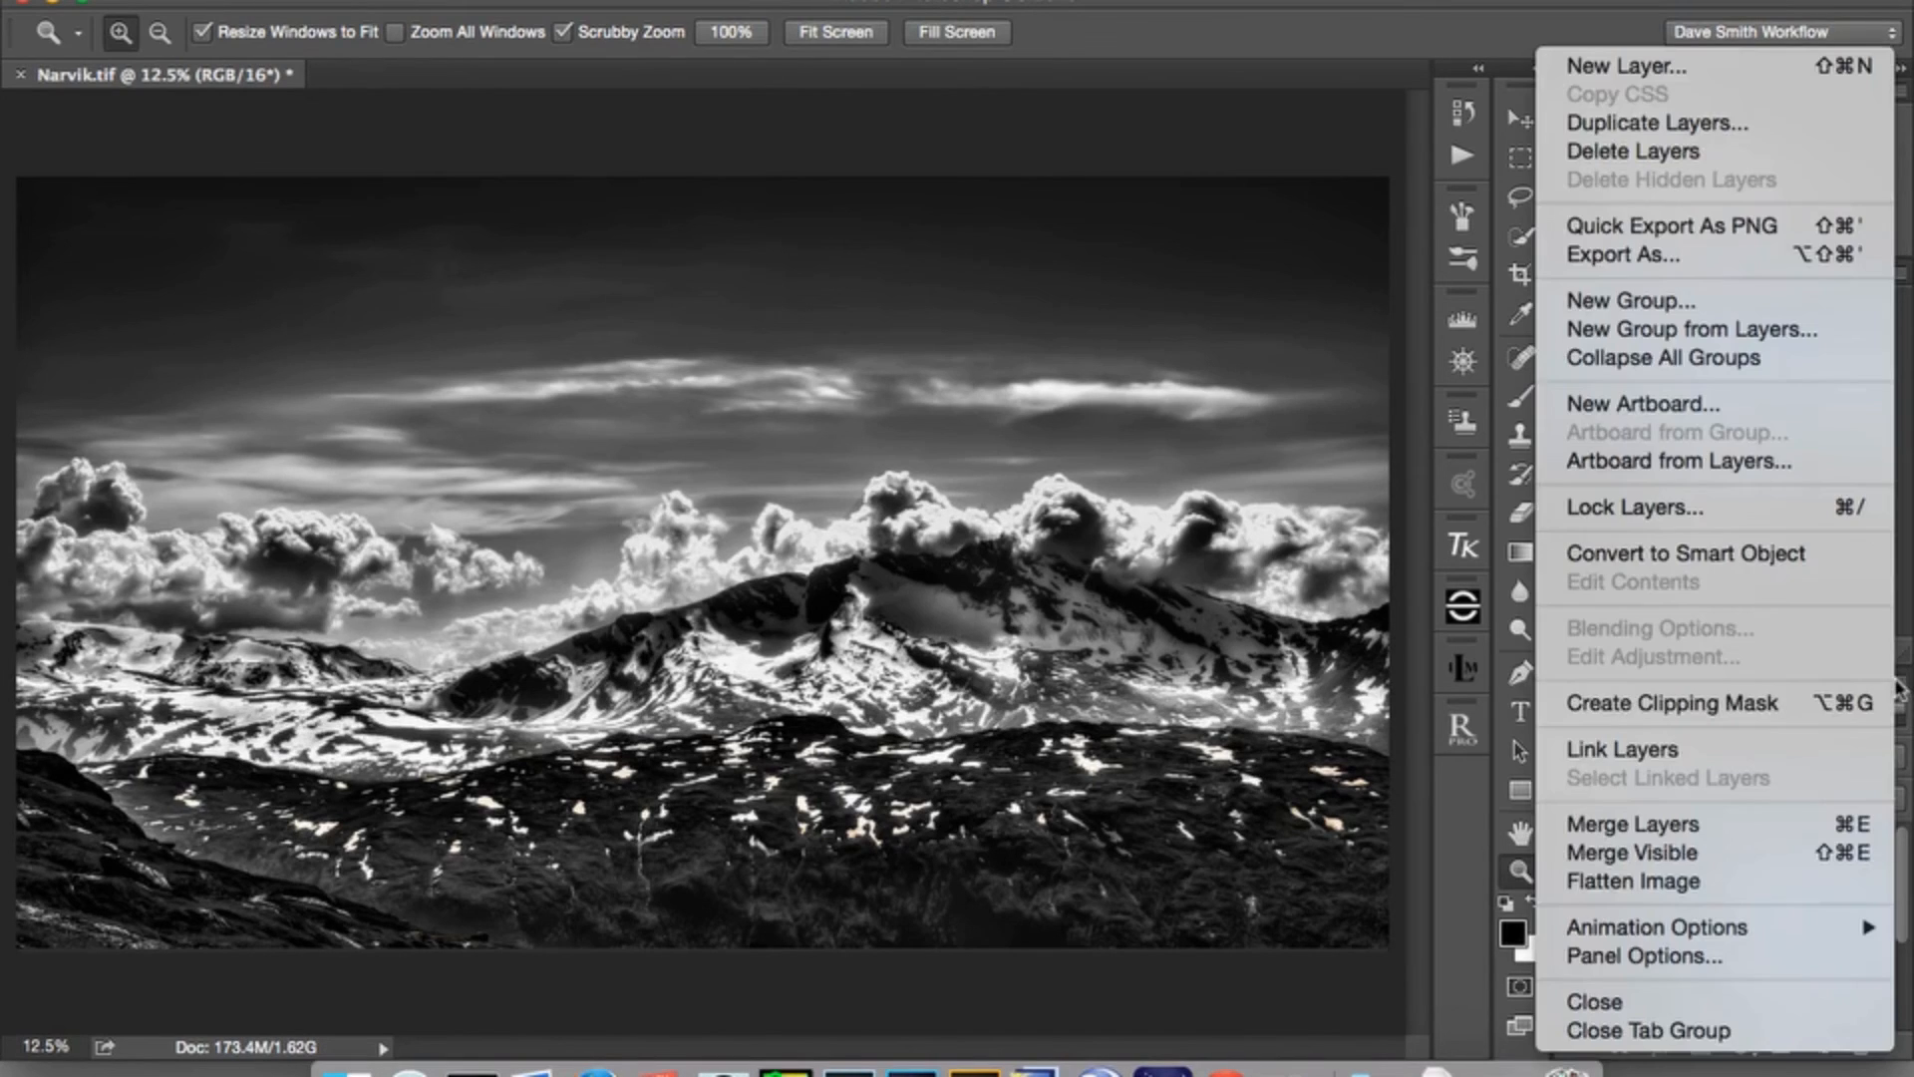
click(1722, 329)
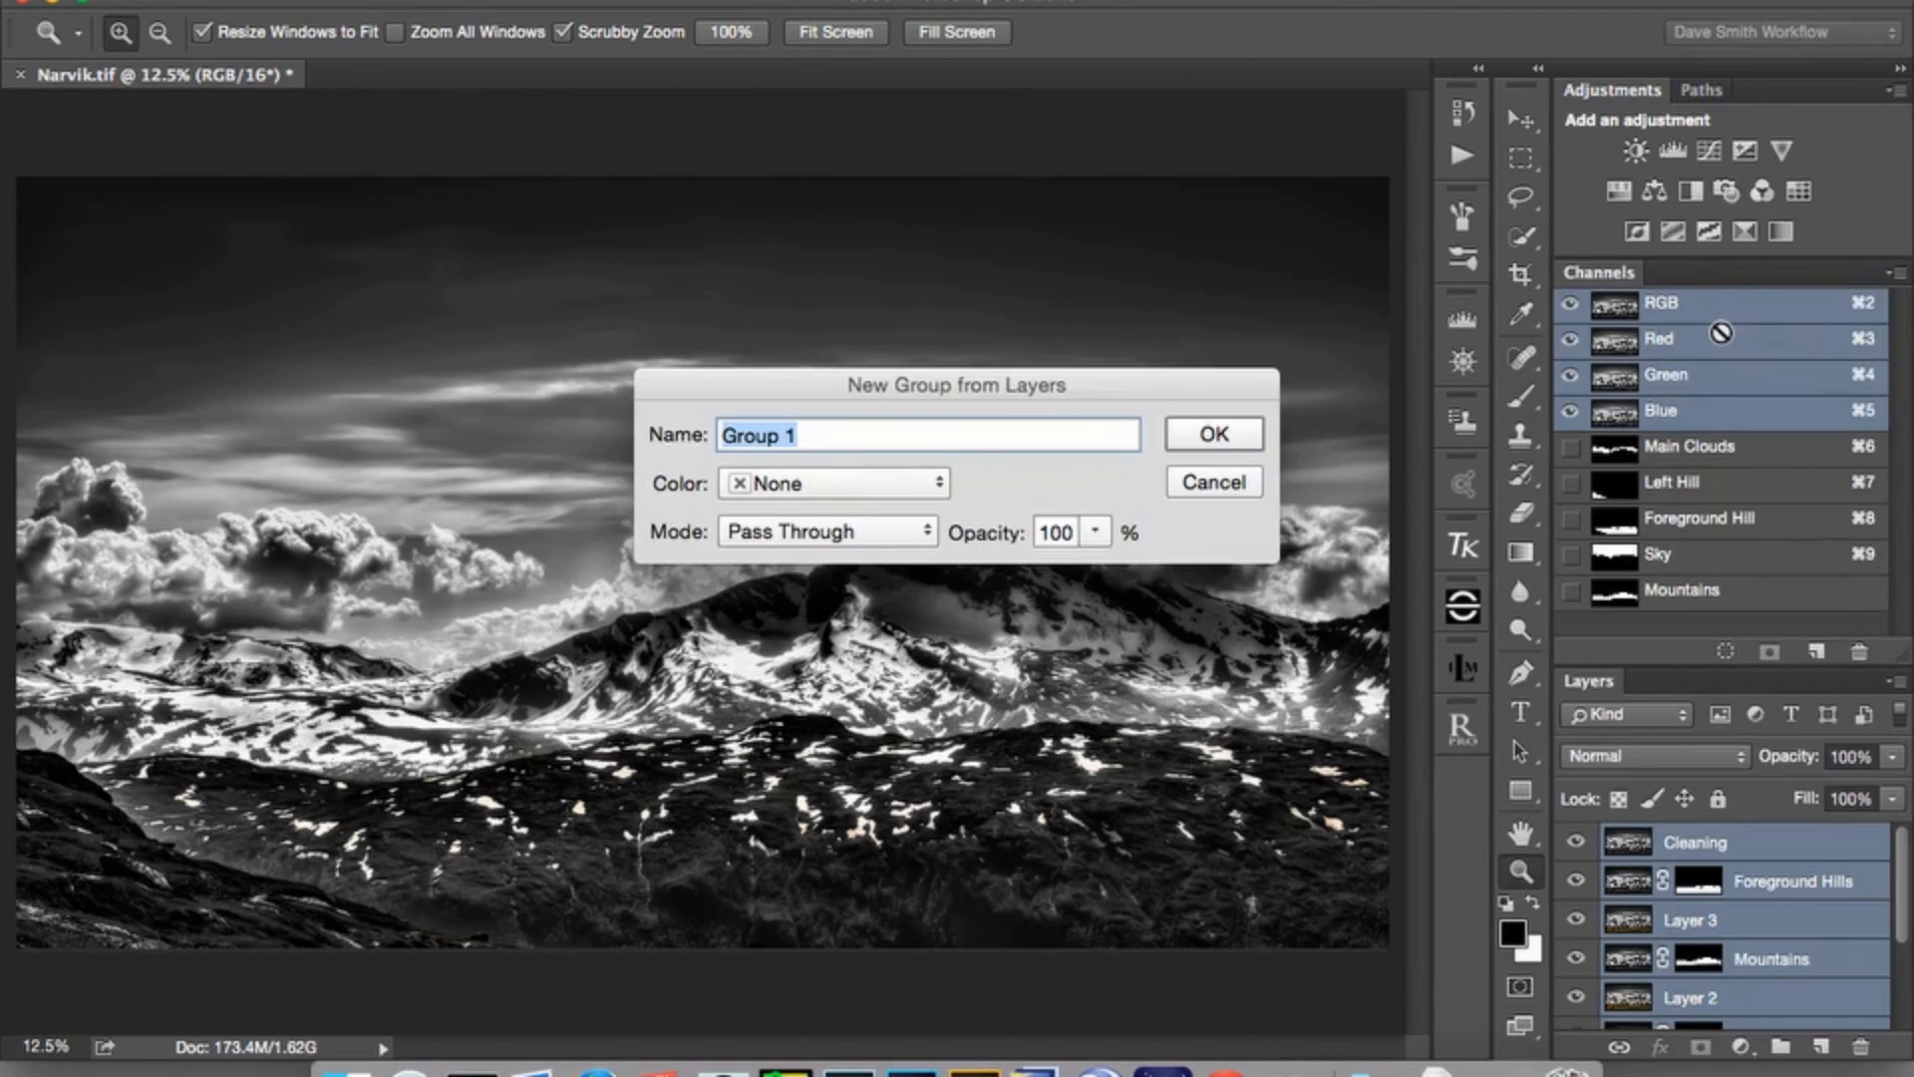
text(Initial COnversion)
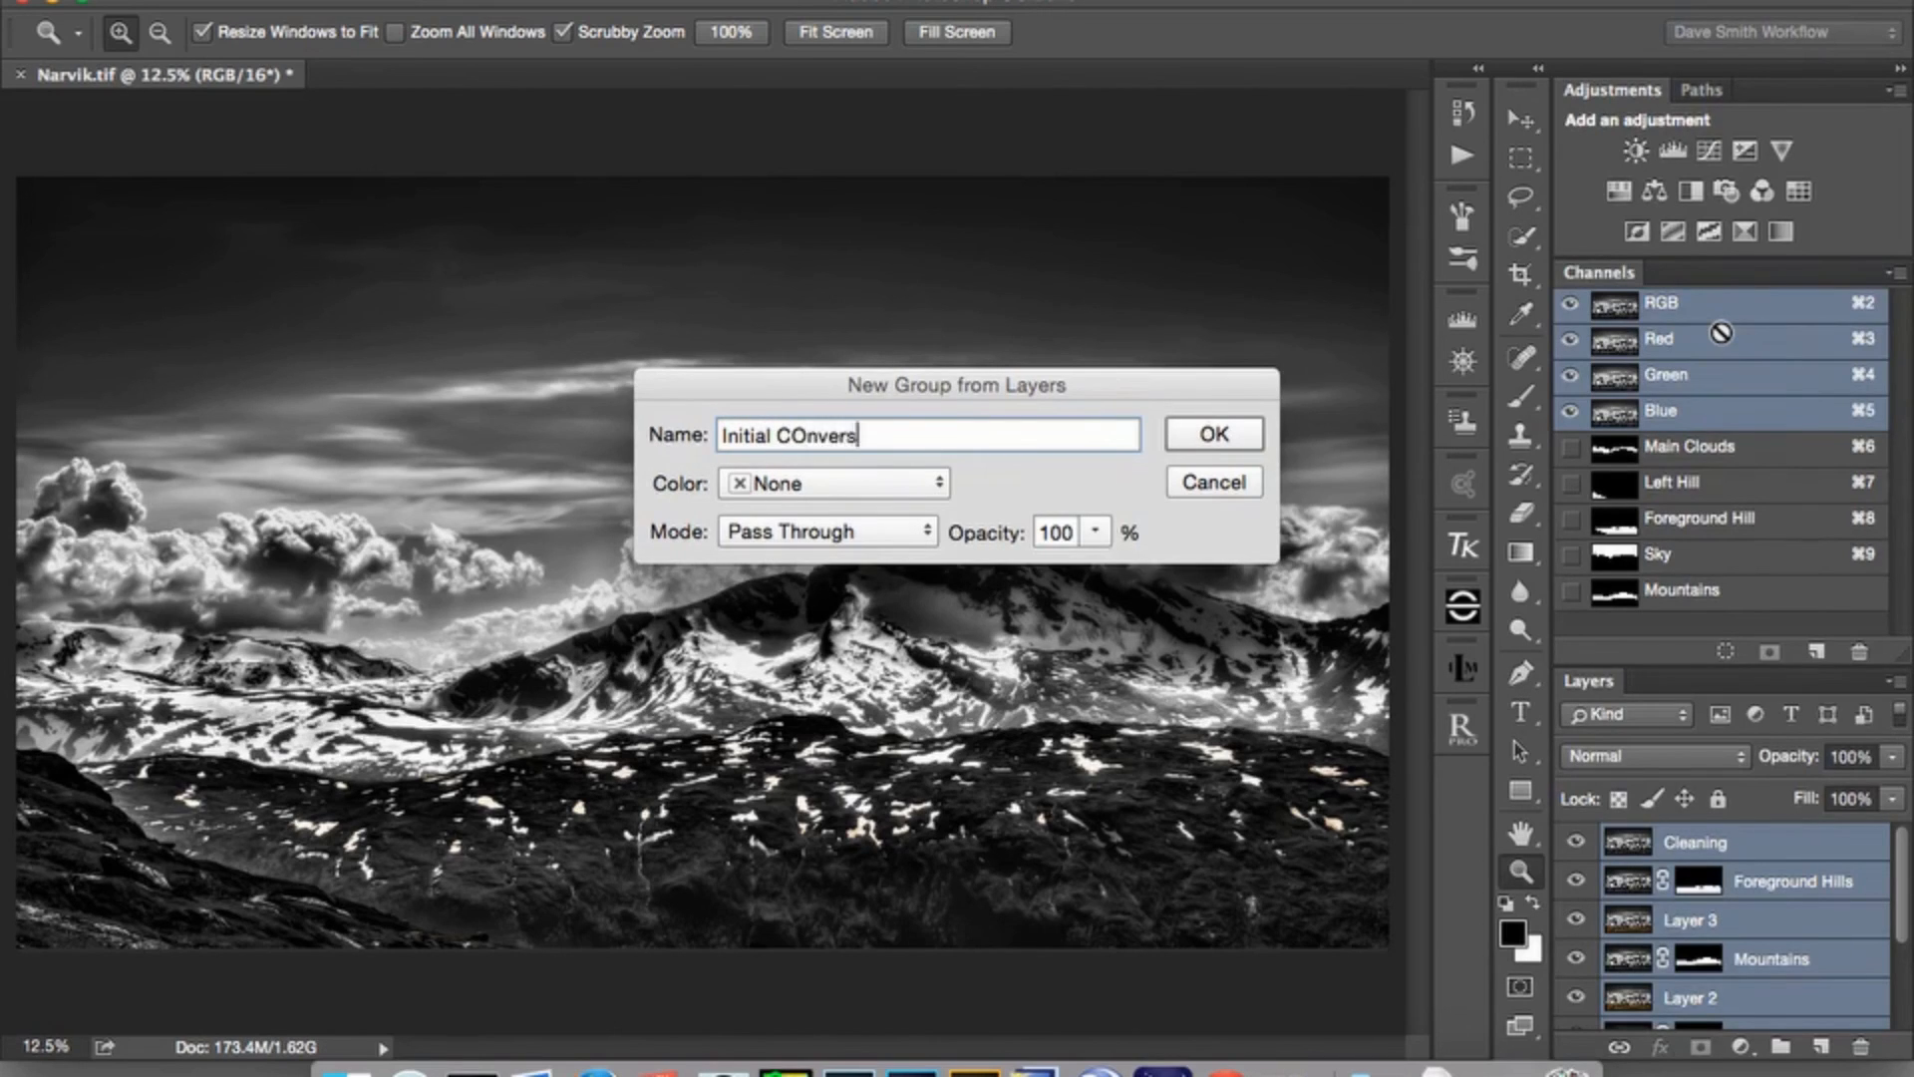
key(BackSpace)
key(BackSpace)
key(BackSpace)
key(BackSpace)
key(BackSpace)
key(BackSpace)
key(BackSpace)
key(BackSpace)
key(BackSpace)
text(onversion)
key(Return)
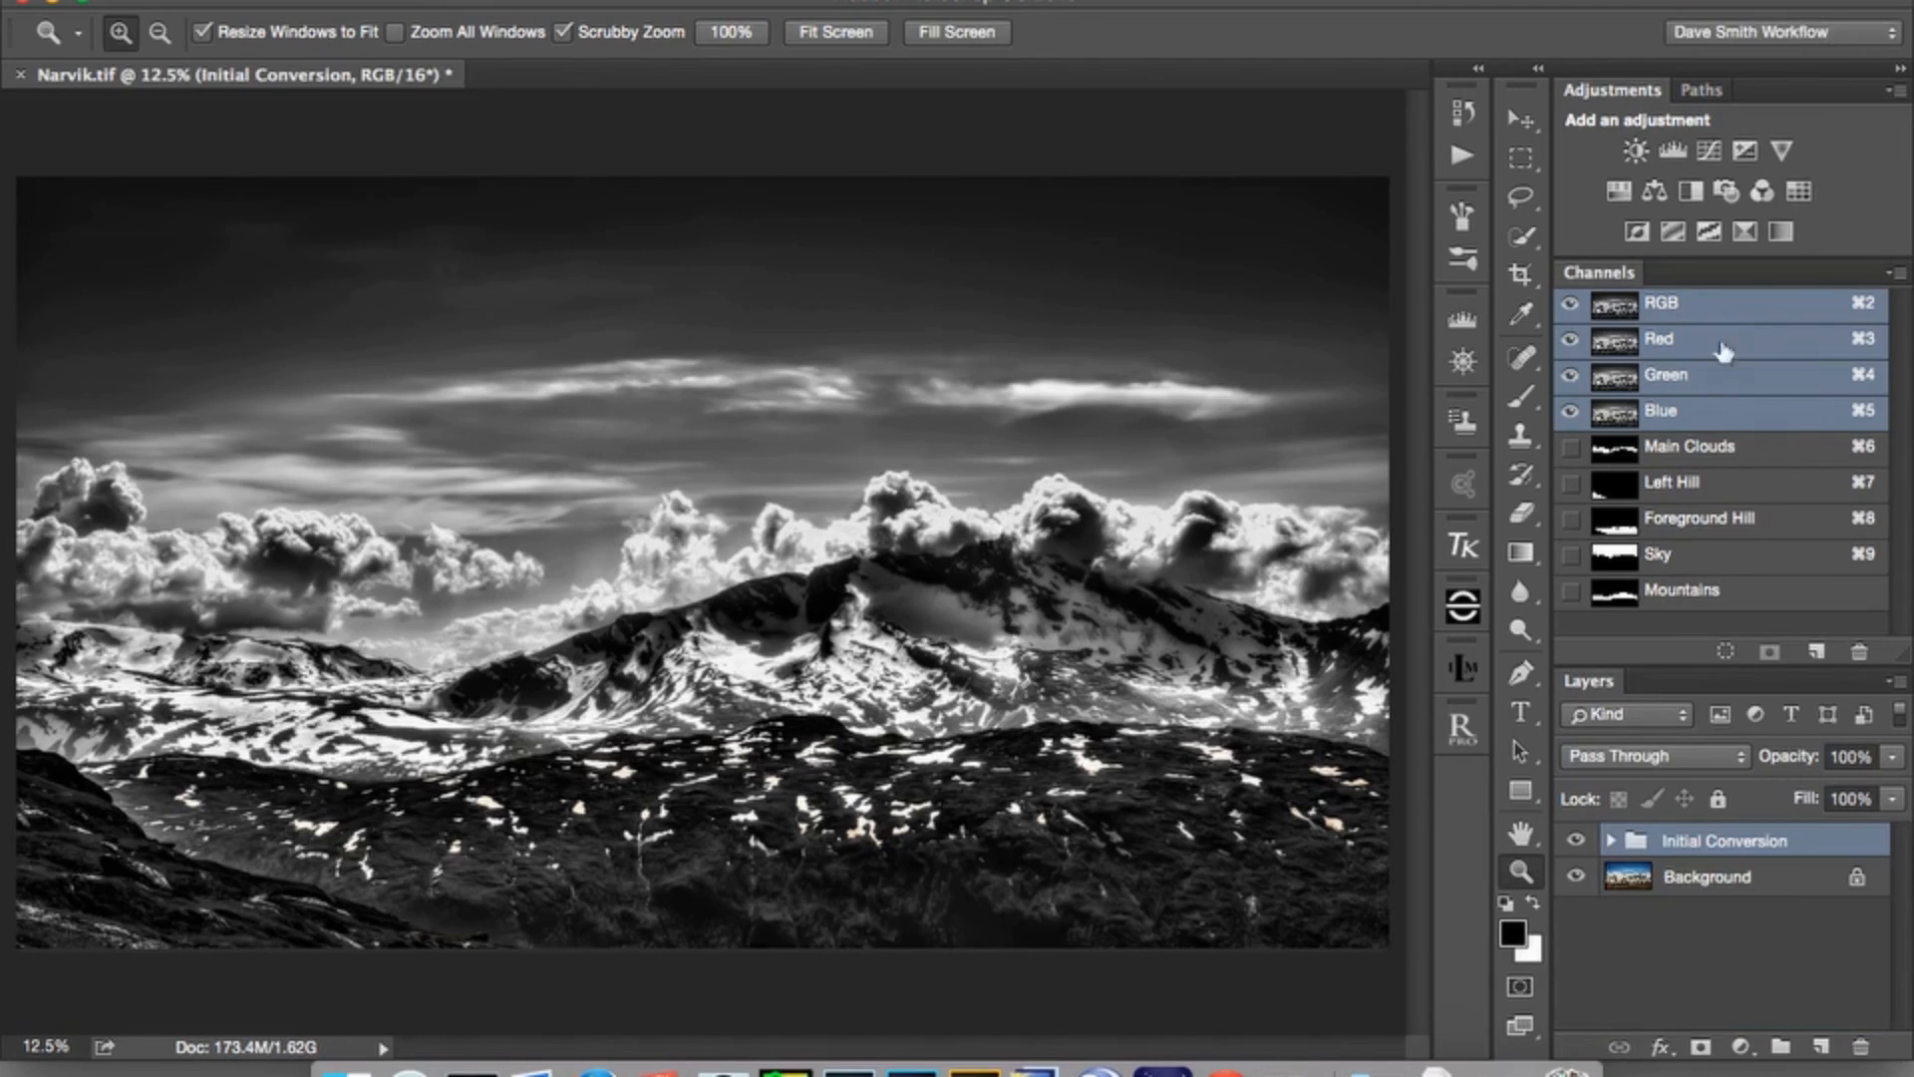
Examine the Initial Conversion group's layers and compare the image with and without the group, leaving it collapsed and visible.
click(1612, 842)
click(1612, 843)
click(1577, 841)
click(1577, 840)
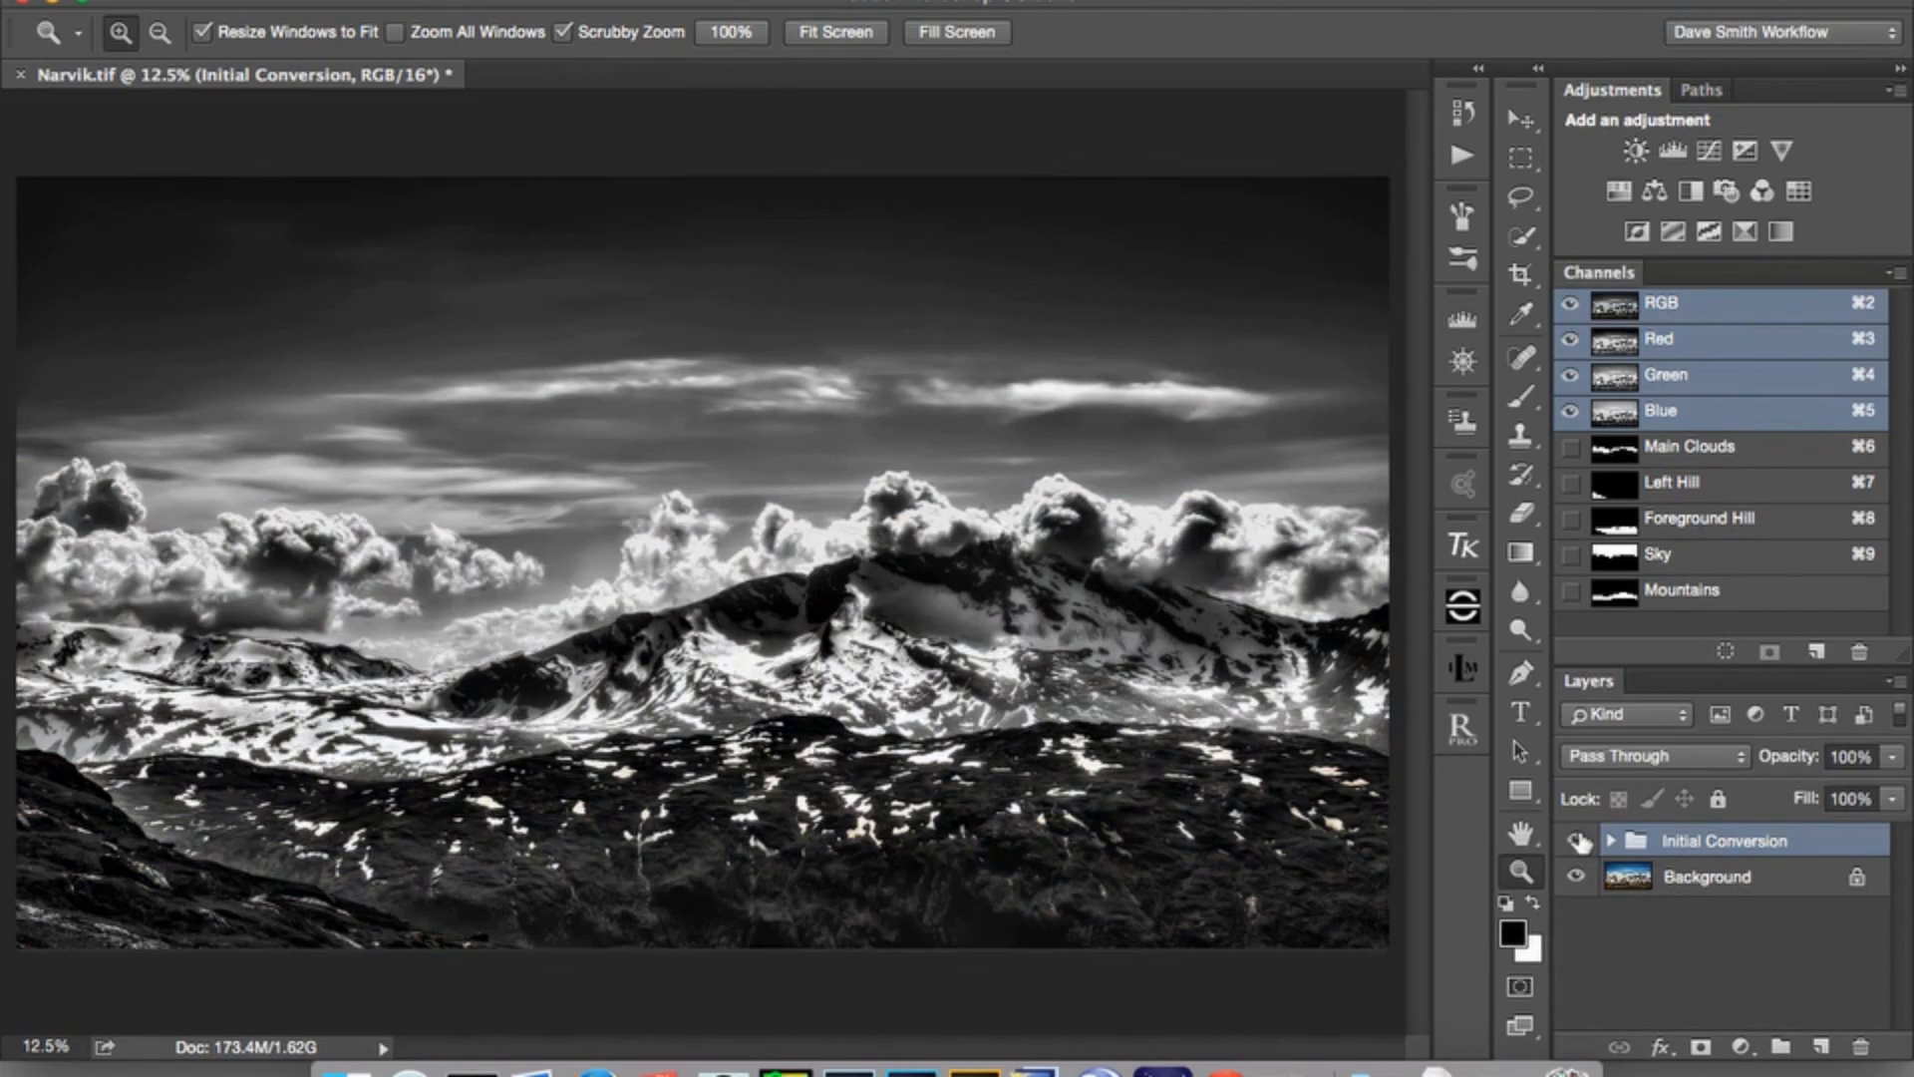